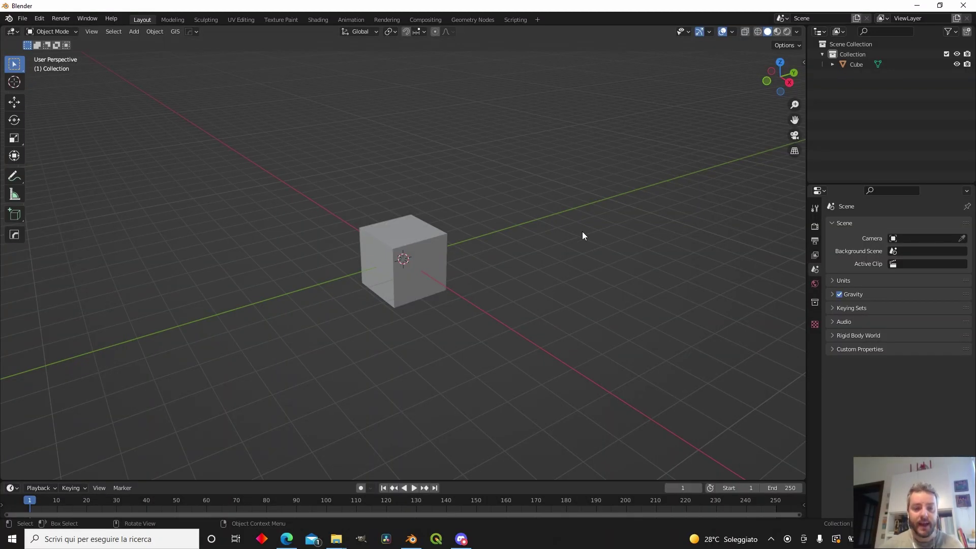
- Switch to the web browser and search Google for "tractor free 3d model"
{"action": "left_click", "coordinate": [287, 539]}
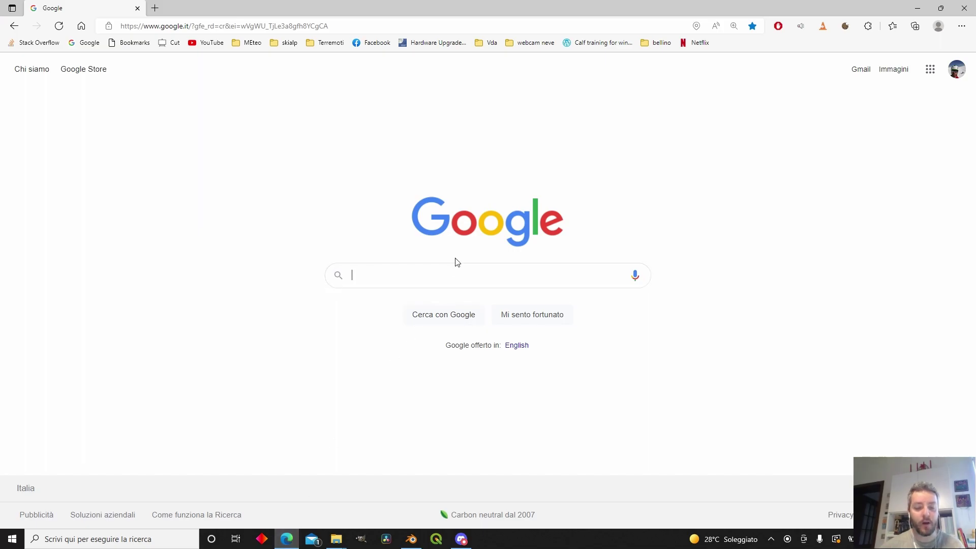
{"action": "type", "text": "tract"}
{"action": "key", "text": "Down"}
{"action": "key", "text": "Return"}
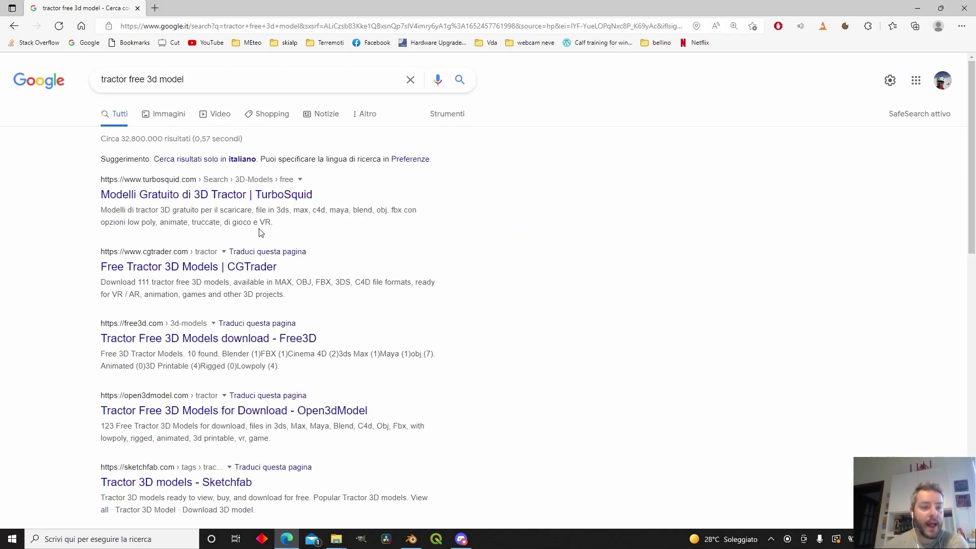
- Open the CGTrader free tractor models result and go to the page of the free green tractor with yellow rims
{"action": "left_click", "coordinate": [197, 274]}
{"action": "scroll", "coordinate": [50, 245], "scroll_direction": "down", "scroll_amount": 2}
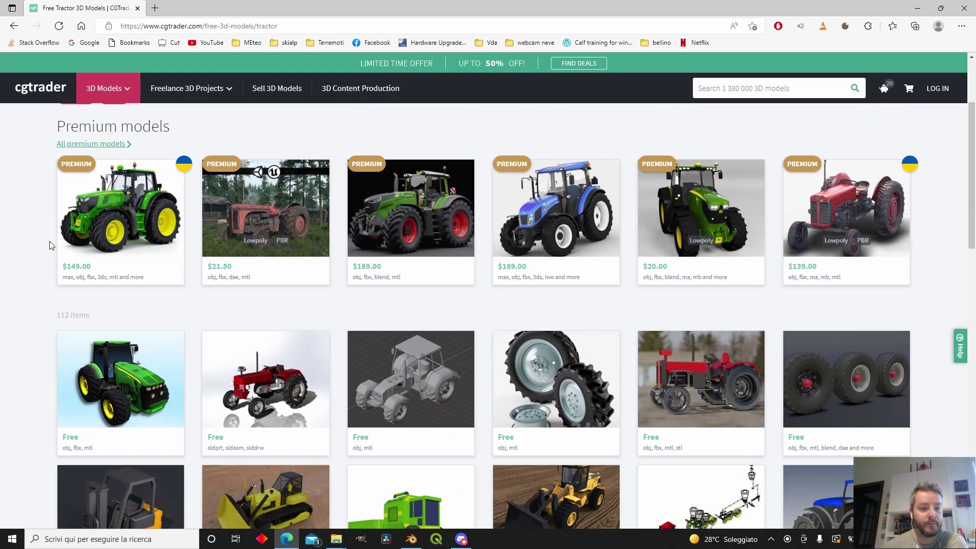
{"action": "mouse_move", "coordinate": [133, 378]}
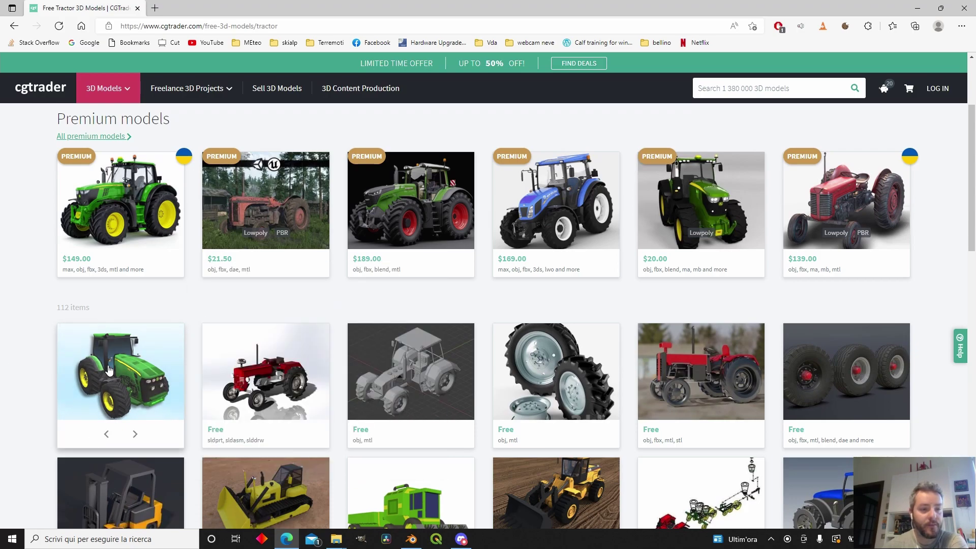
{"action": "left_click", "coordinate": [122, 377]}
- Review the tractor model's description, file formats and Royalty Free License terms
{"action": "scroll", "coordinate": [343, 377], "scroll_direction": "down", "scroll_amount": 10}
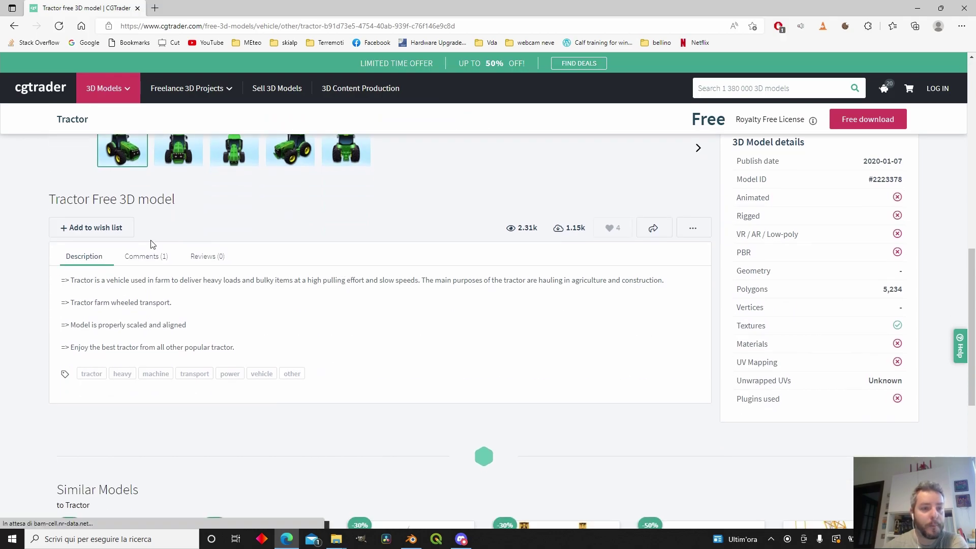
{"action": "scroll", "coordinate": [356, 279], "scroll_direction": "down", "scroll_amount": 4}
{"action": "scroll", "coordinate": [484, 274], "scroll_direction": "up", "scroll_amount": 4}
{"action": "scroll", "coordinate": [546, 276], "scroll_direction": "up", "scroll_amount": 7}
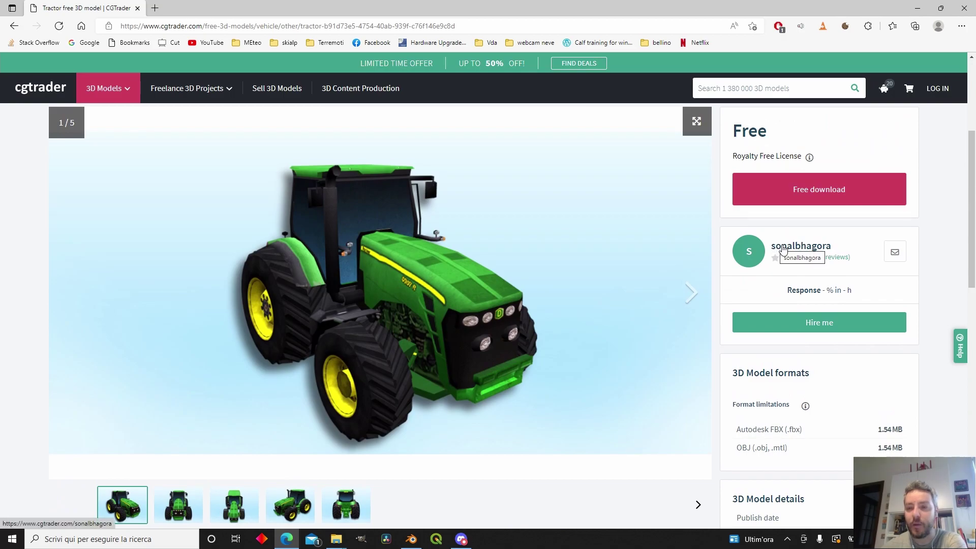
{"action": "scroll", "coordinate": [817, 323], "scroll_direction": "up", "scroll_amount": 3}
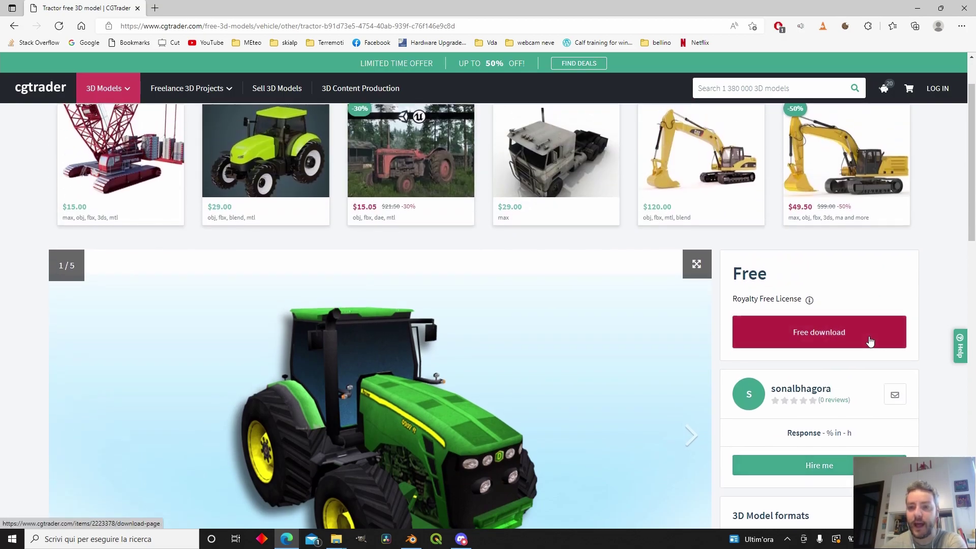
{"action": "left_click", "coordinate": [809, 301]}
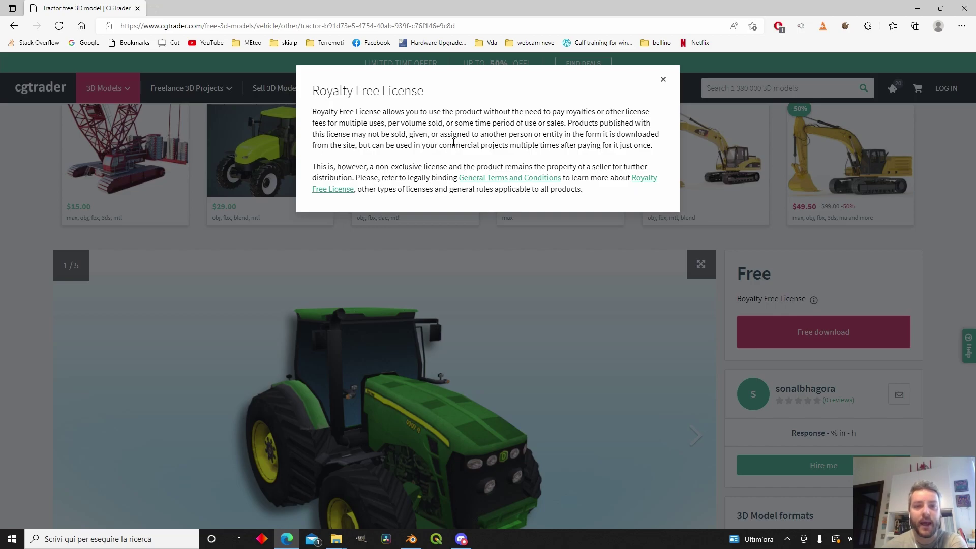
{"action": "left_click", "coordinate": [663, 81]}
- Download the free tractor model and save uploads_files_2223378_model+and+texure.zip in the Download folder
{"action": "left_click", "coordinate": [800, 332]}
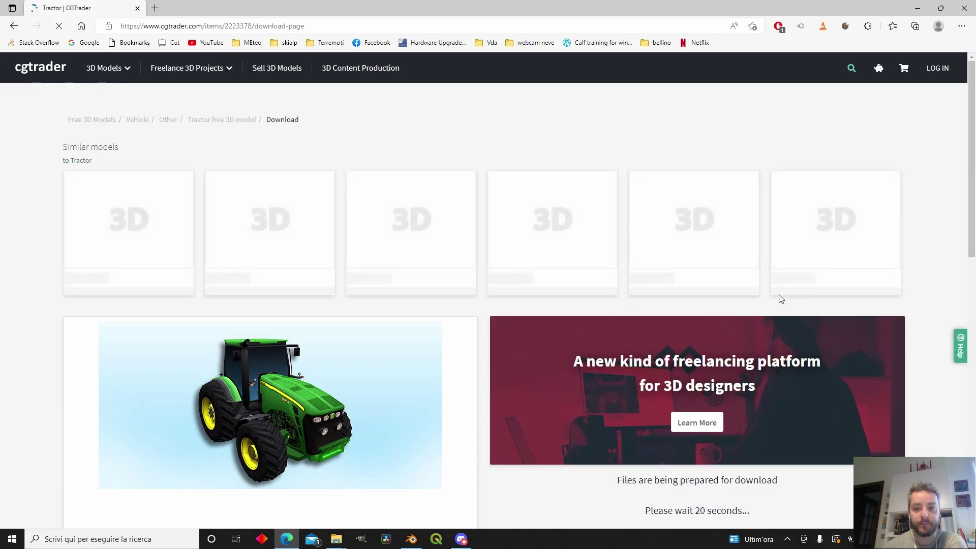
{"action": "scroll", "coordinate": [891, 266], "scroll_direction": "down", "scroll_amount": 1}
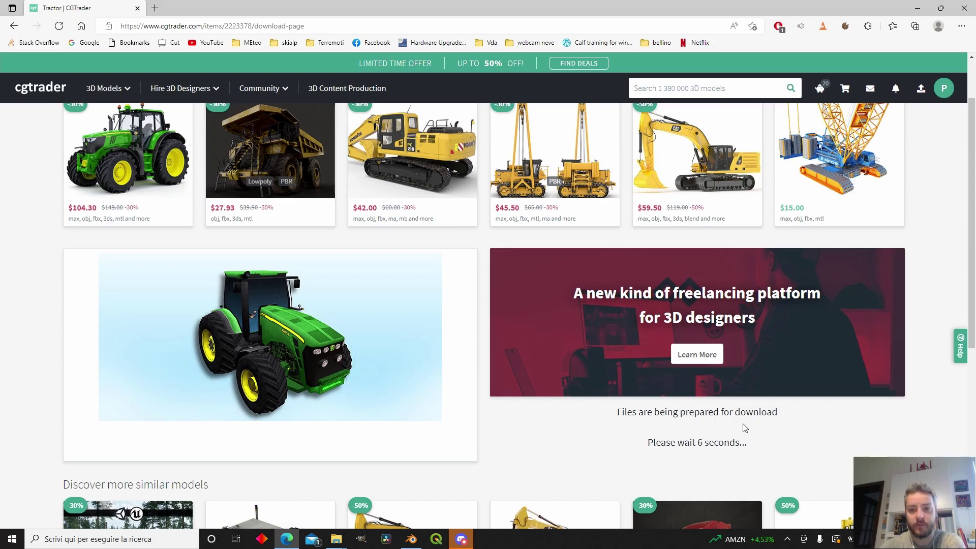
{"action": "left_click", "coordinate": [850, 78]}
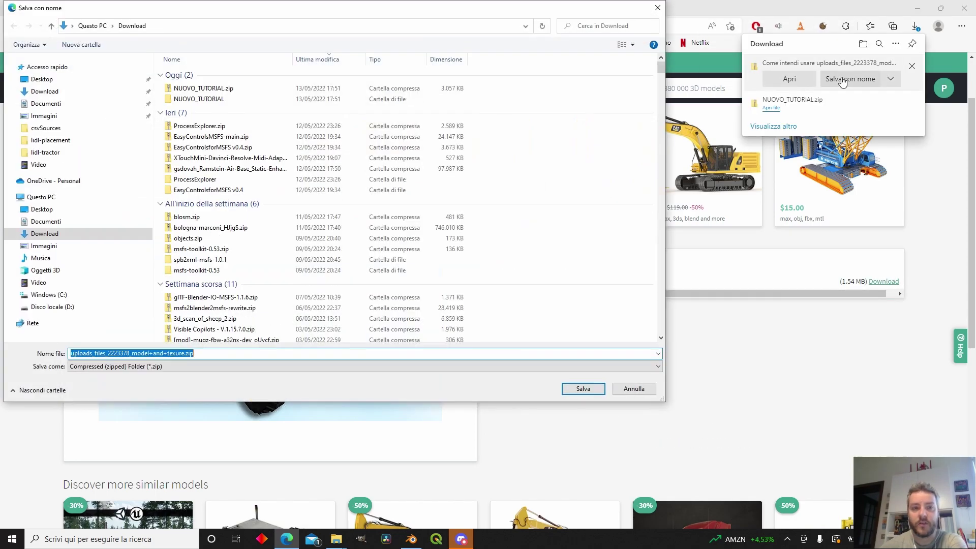
{"action": "left_click", "coordinate": [584, 389]}
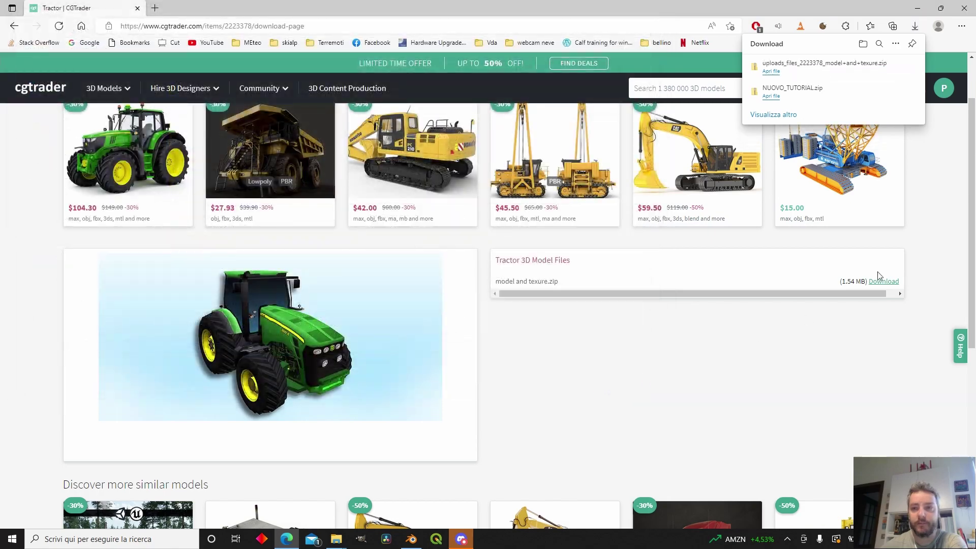
- Open the downloaded zip and inspect the texture, FBX and OBJ files in its "model and texure" folder
{"action": "left_click", "coordinate": [780, 67]}
{"action": "left_click", "coordinate": [226, 114]}
{"action": "double_click", "coordinate": [226, 114]}
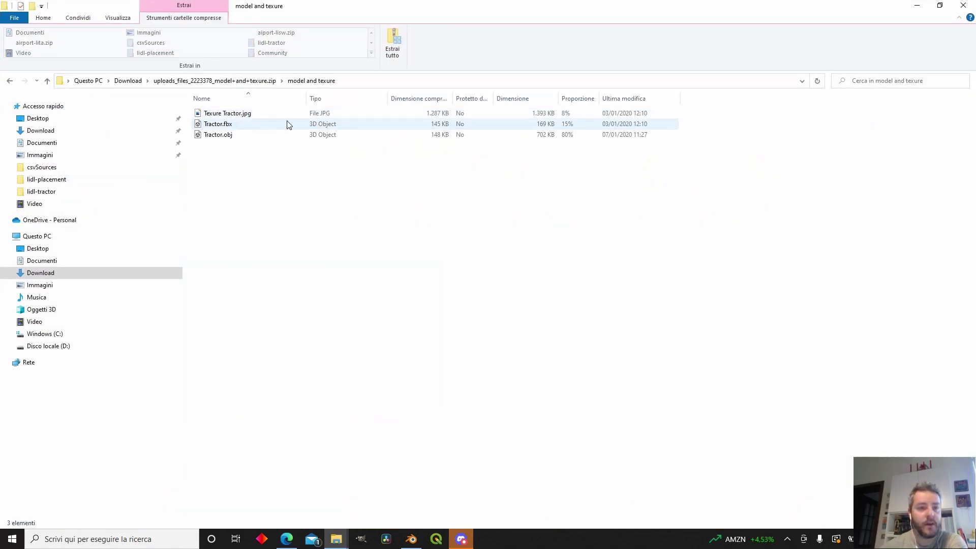
{"action": "left_click", "coordinate": [267, 114]}
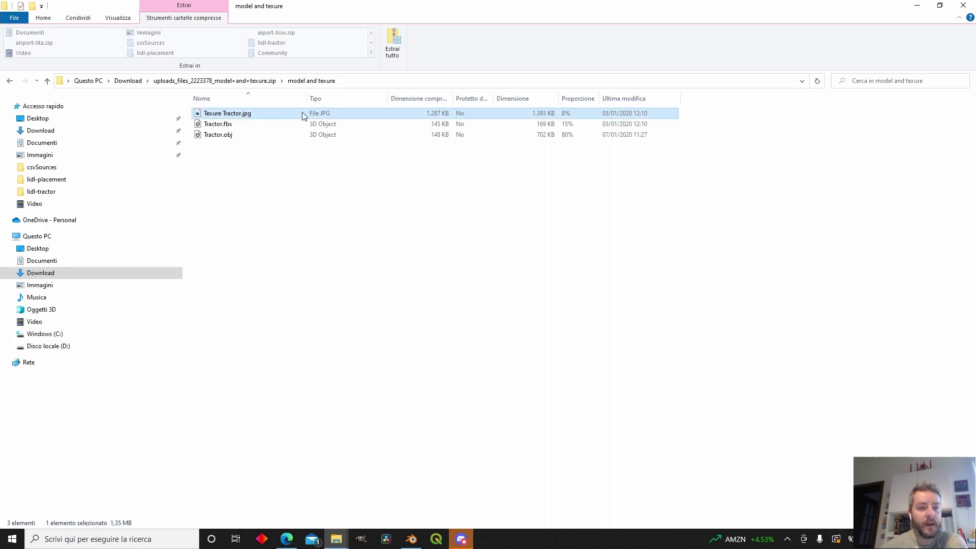
{"action": "left_click", "coordinate": [229, 126]}
{"action": "left_click", "coordinate": [236, 135]}
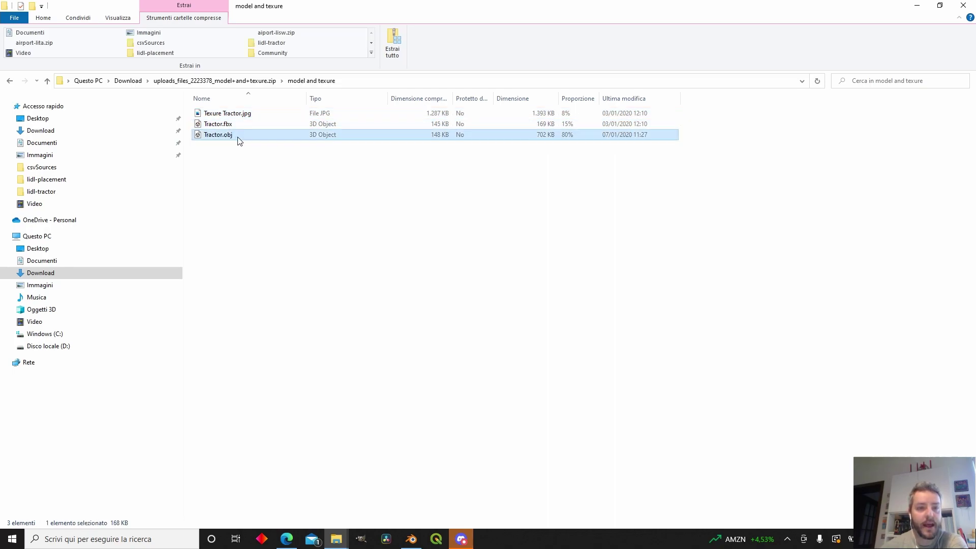
- Return to the Download folder and extract the tractor zip into its own folder there
{"action": "left_click", "coordinate": [231, 80]}
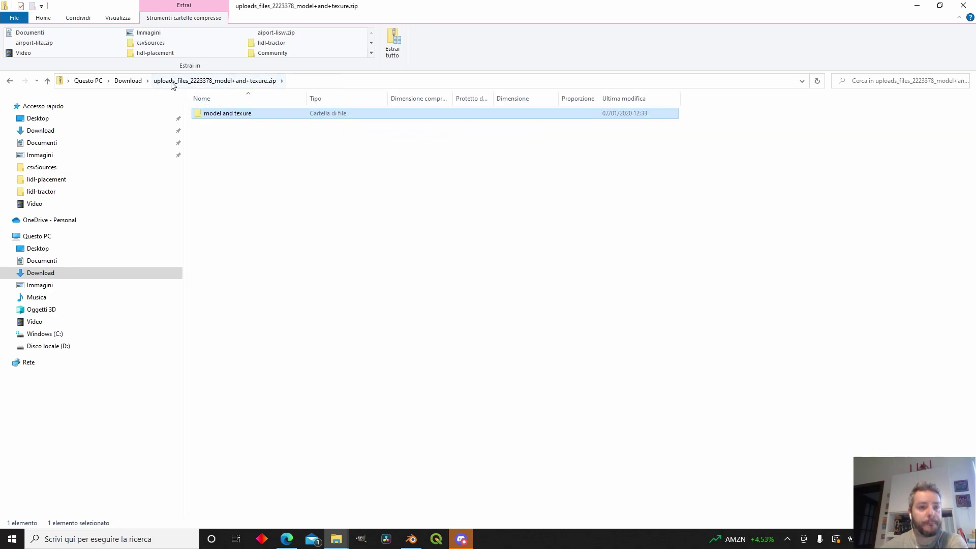
{"action": "left_click", "coordinate": [127, 81]}
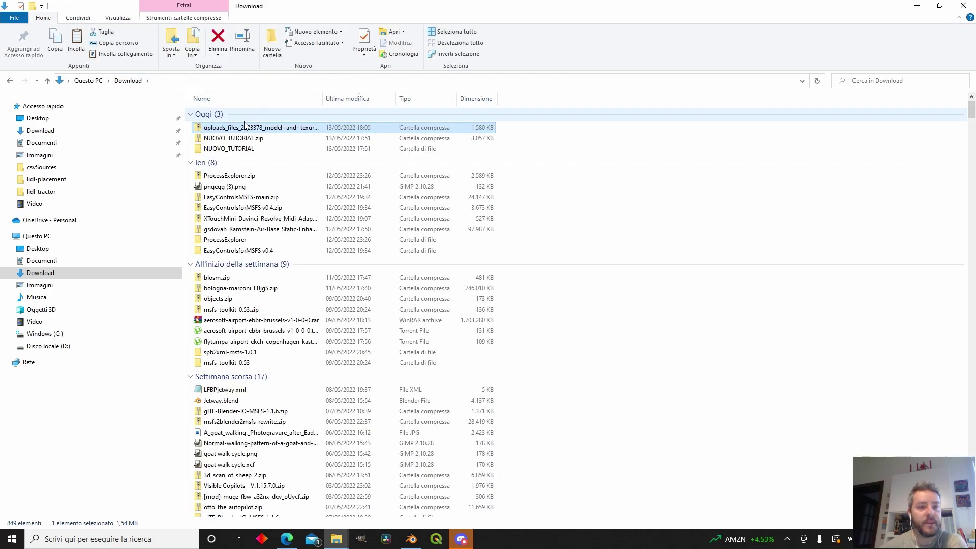
{"action": "right_click", "coordinate": [244, 126]}
{"action": "left_click", "coordinate": [270, 167]}
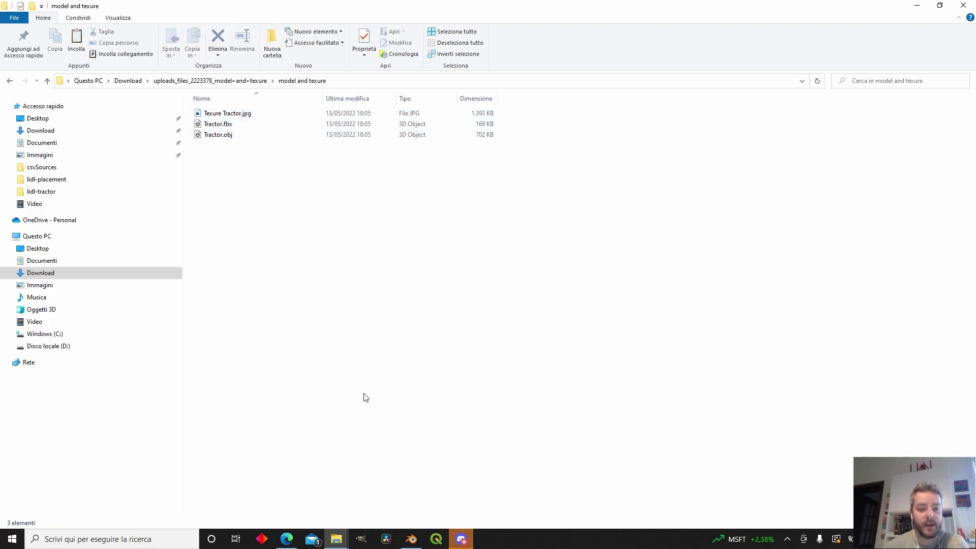
- Switch to Blender and delete the default cube from the scene
{"action": "left_click", "coordinate": [411, 540]}
{"action": "left_click", "coordinate": [422, 288]}
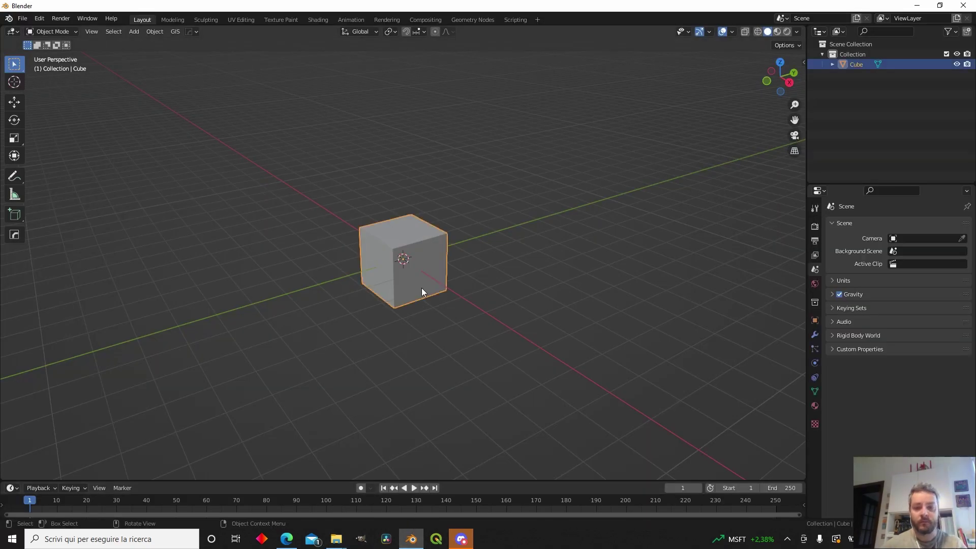
{"action": "key", "text": "Delete"}
- Import Tractor.obj as a Wavefront file from the extracted "model and texure" folder in Downloads
{"action": "left_click", "coordinate": [26, 19]}
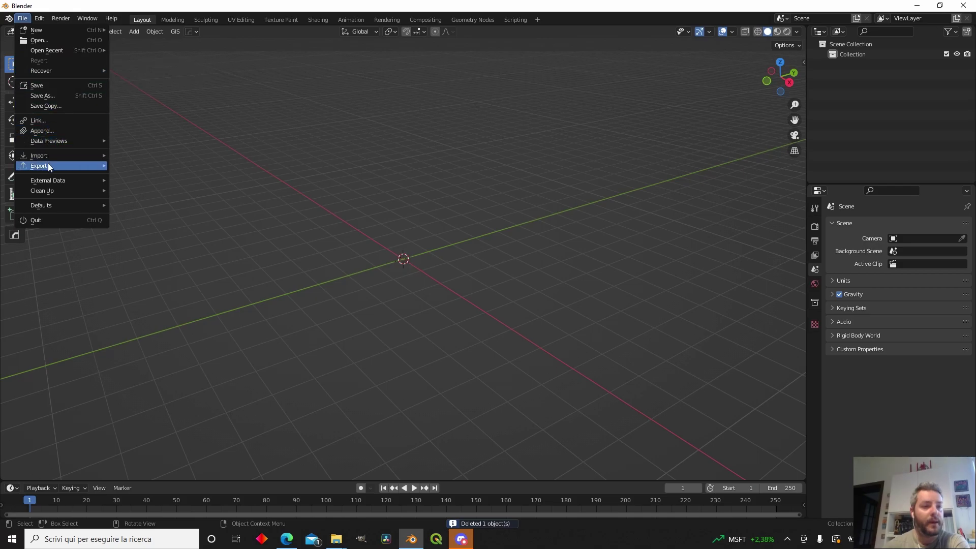
{"action": "mouse_move", "coordinate": [60, 156]}
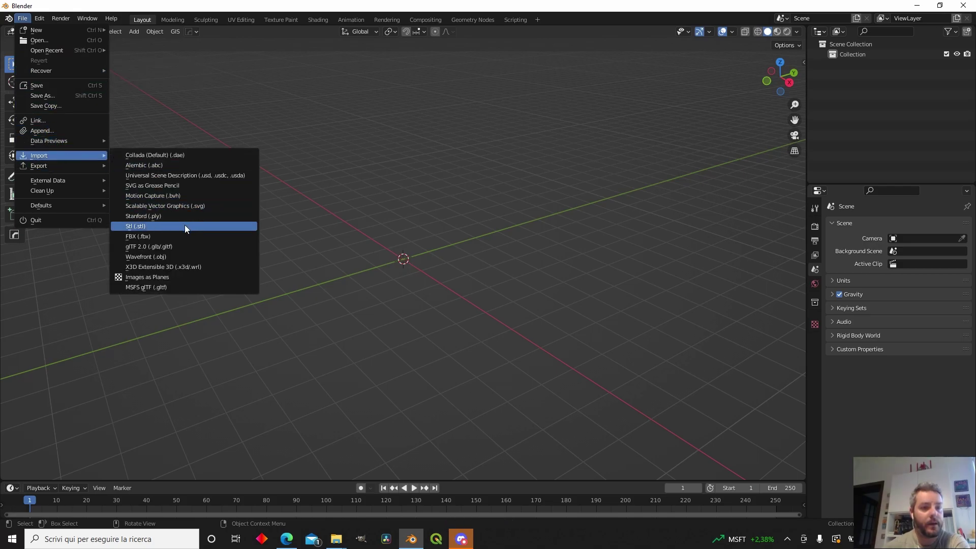
{"action": "left_click", "coordinate": [181, 255]}
{"action": "left_click", "coordinate": [254, 382]}
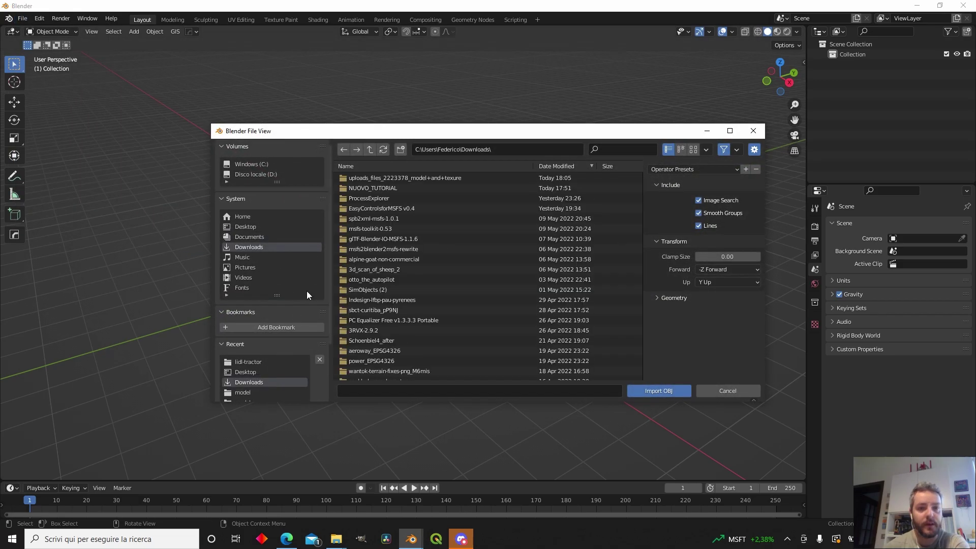
{"action": "double_click", "coordinate": [410, 178]}
{"action": "double_click", "coordinate": [408, 177]}
{"action": "left_click", "coordinate": [409, 177]}
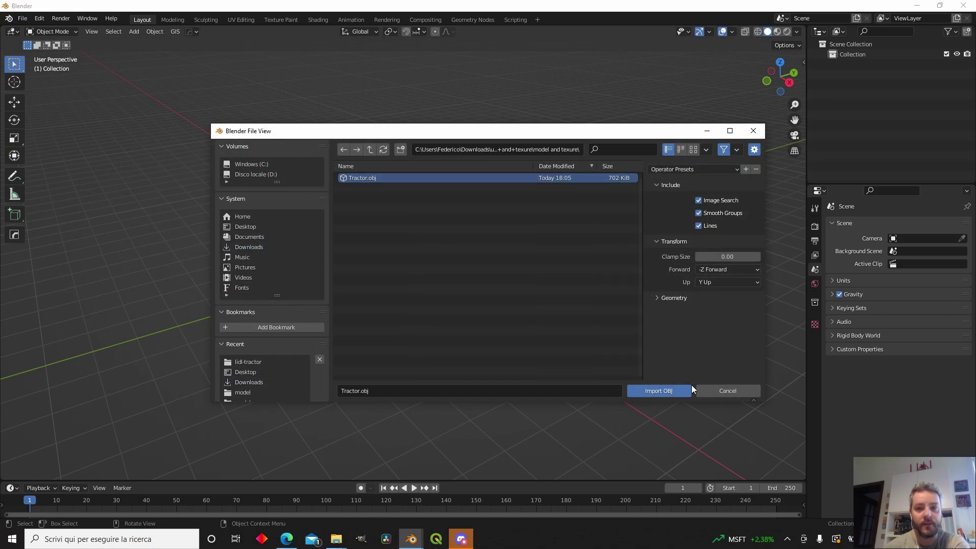
{"action": "left_click", "coordinate": [682, 395]}
- In the right orthographic view, move the tractor about 101 m along Y and 42 m up so its wheels rest on the ground line
{"action": "middle_click_drag", "start_coordinate": [427, 243], "coordinate": [298, 334]}
{"action": "left_click", "coordinate": [298, 334]}
{"action": "middle_click_drag", "start_coordinate": [362, 294], "coordinate": [480, 282]}
{"action": "scroll", "coordinate": [333, 273], "scroll_direction": "up", "scroll_amount": 3}
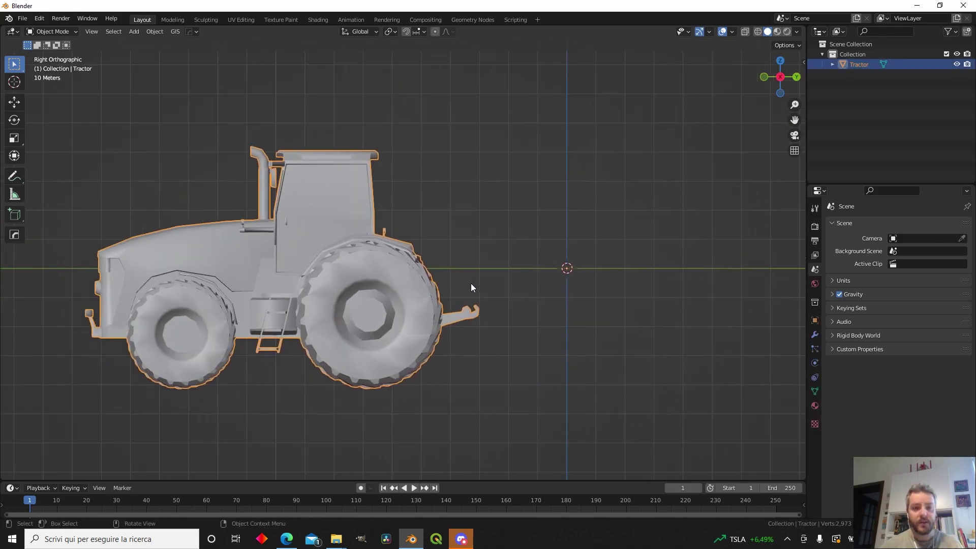
{"action": "key", "text": "g"}
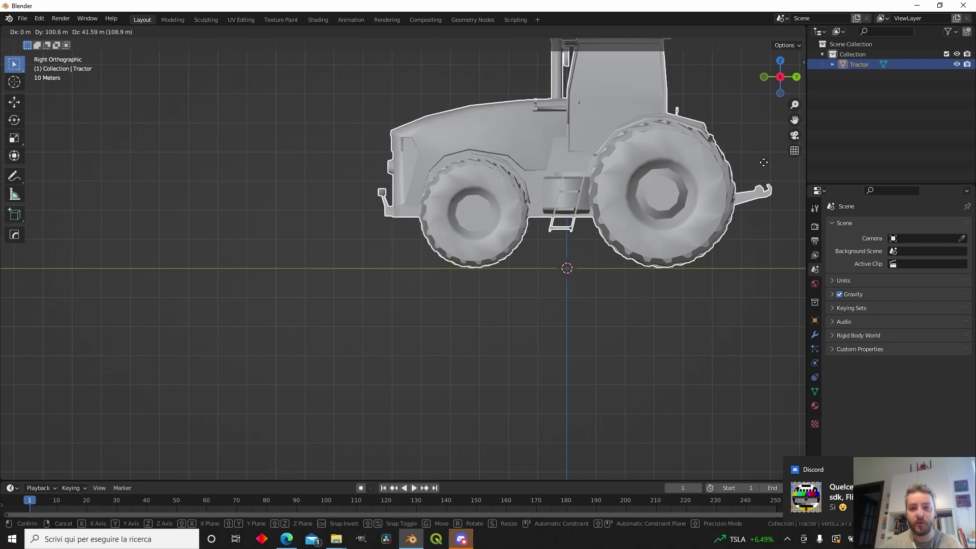
{"action": "left_click", "coordinate": [764, 161]}
- Move the tractor about 30 m further along Y so its front wheels sit over the world origin, checking the alignment from above
{"action": "scroll", "coordinate": [641, 179], "scroll_direction": "down", "scroll_amount": 3}
{"action": "middle_click_drag", "start_coordinate": [641, 179], "coordinate": [557, 212]}
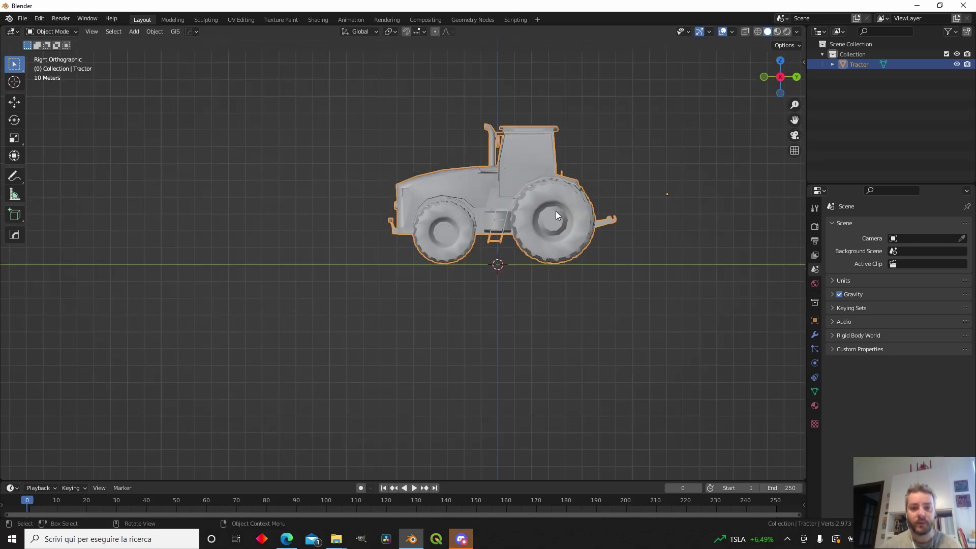
{"action": "key", "text": "g"}
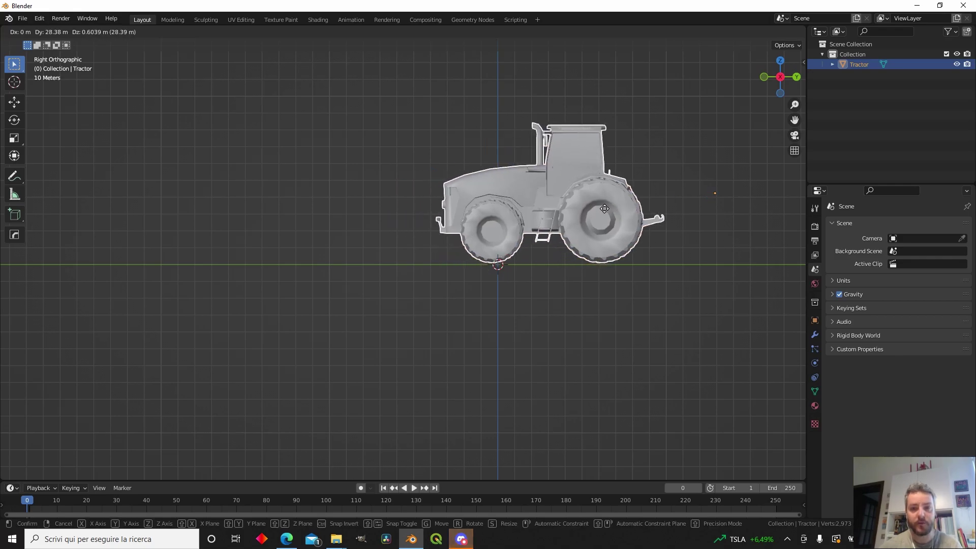
{"action": "left_click", "coordinate": [609, 208]}
{"action": "middle_click_drag", "start_coordinate": [609, 208], "coordinate": [576, 265], "text": "alt"}
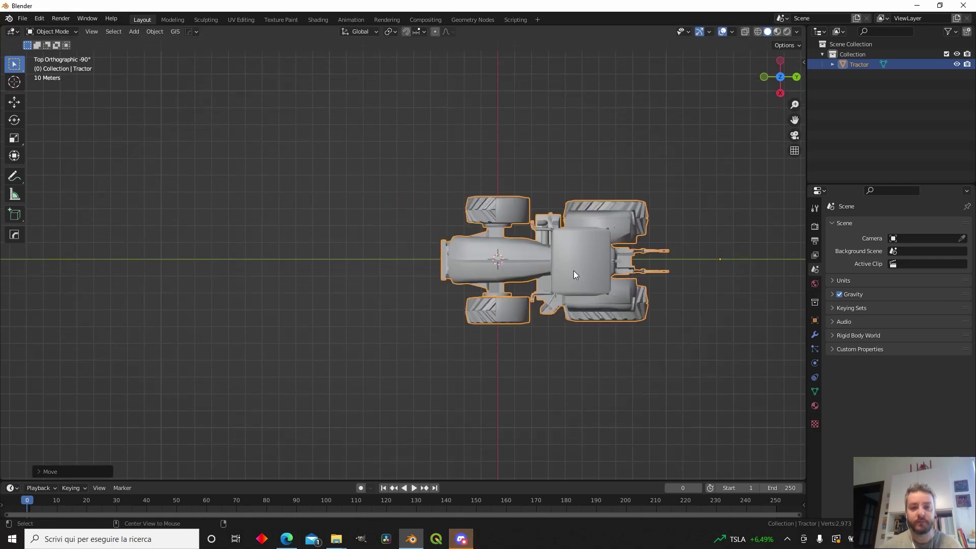
{"action": "scroll", "coordinate": [584, 269], "scroll_direction": "up", "scroll_amount": 5}
{"action": "scroll", "coordinate": [583, 274], "scroll_direction": "up", "scroll_amount": 2}
{"action": "middle_click_drag", "start_coordinate": [474, 237], "coordinate": [389, 259], "text": "alt"}
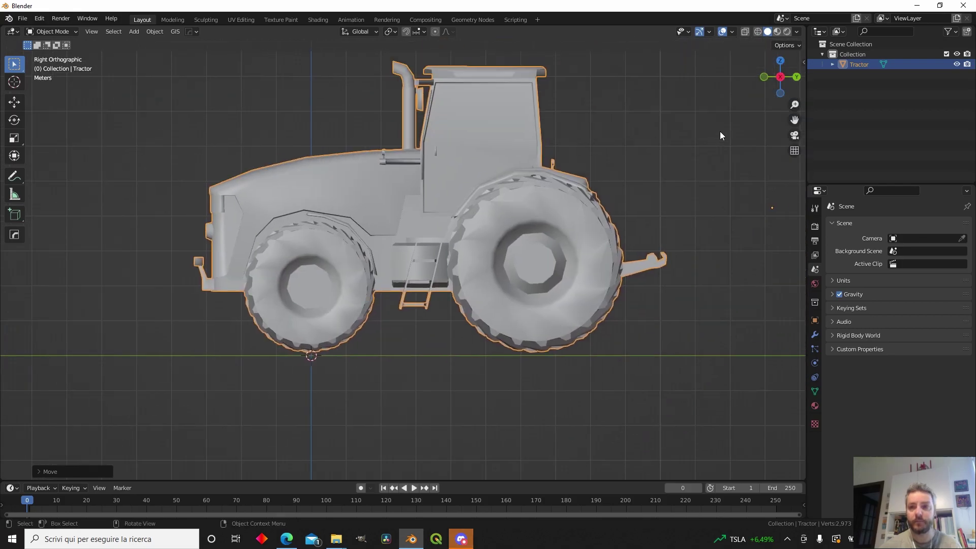
- Switch the viewport shading to Material Preview and open the tractor's Default OBJ material properties
{"action": "left_click", "coordinate": [778, 30]}
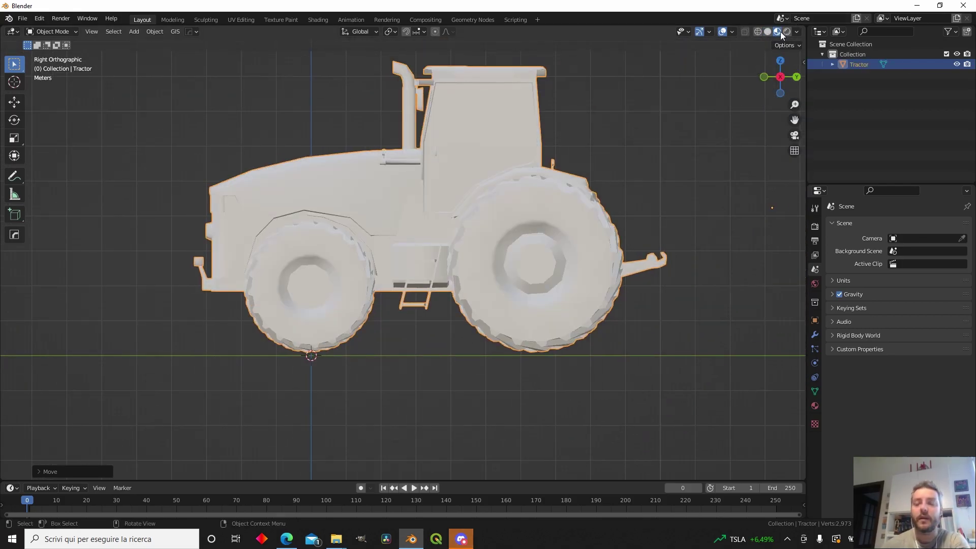
{"action": "middle_click_drag", "start_coordinate": [695, 121], "coordinate": [471, 175]}
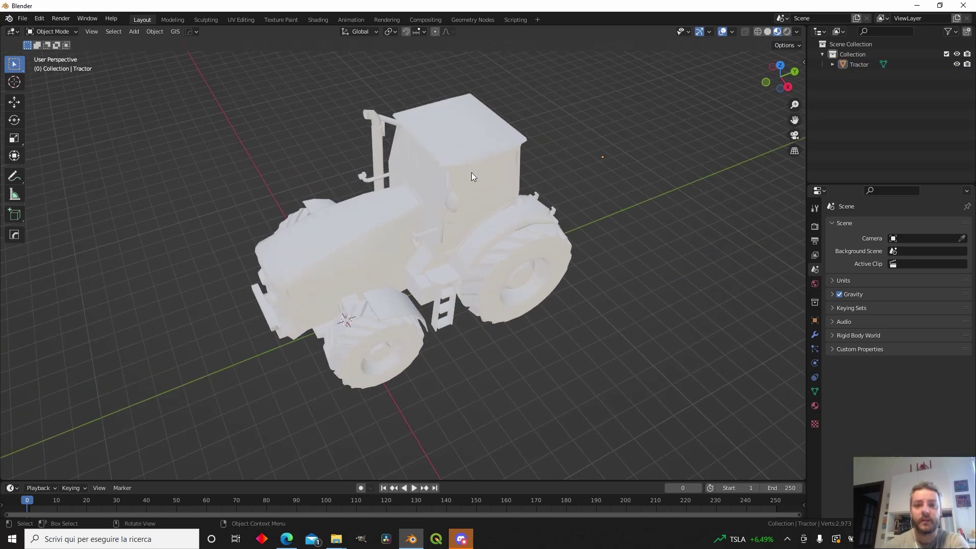
{"action": "left_click", "coordinate": [815, 405]}
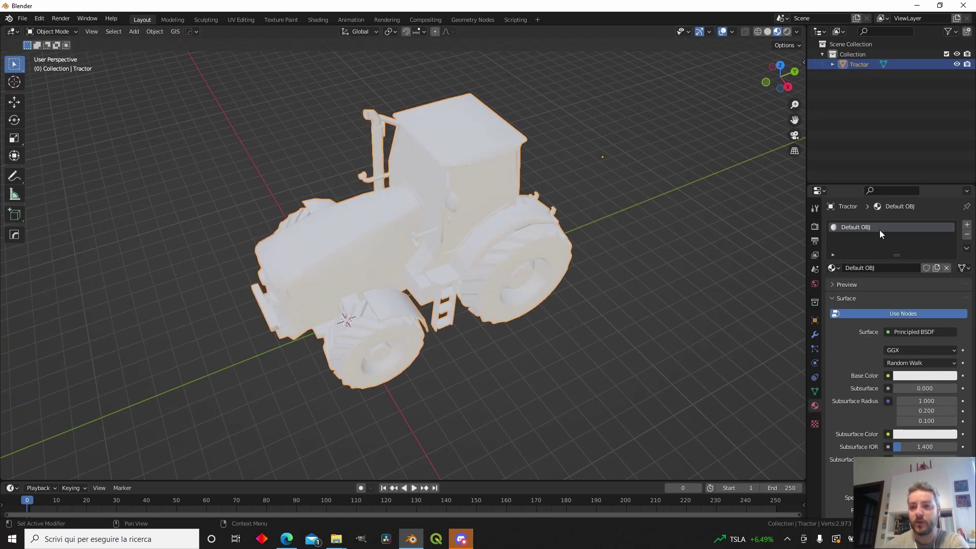
- Set the MSFS material type of the tractor's Default OBJ material to Standard
{"action": "scroll", "coordinate": [866, 305], "scroll_direction": "down", "scroll_amount": 15}
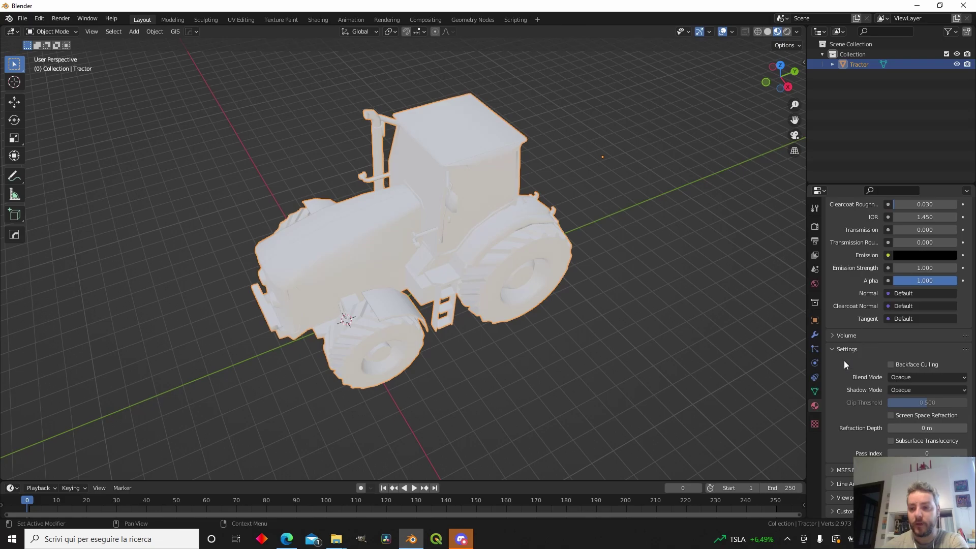
{"action": "left_click", "coordinate": [831, 471]}
{"action": "scroll", "coordinate": [845, 427], "scroll_direction": "down", "scroll_amount": 1}
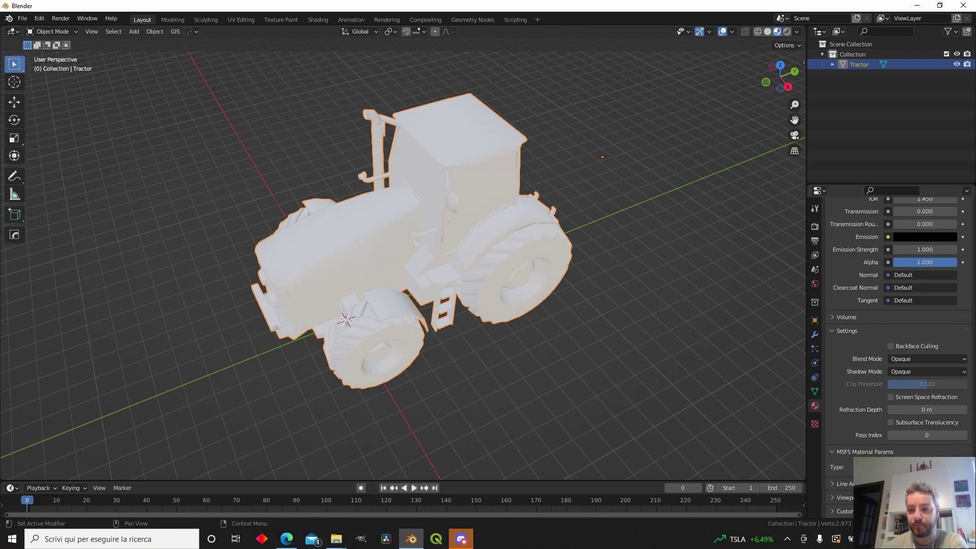
{"action": "left_click", "coordinate": [865, 467]}
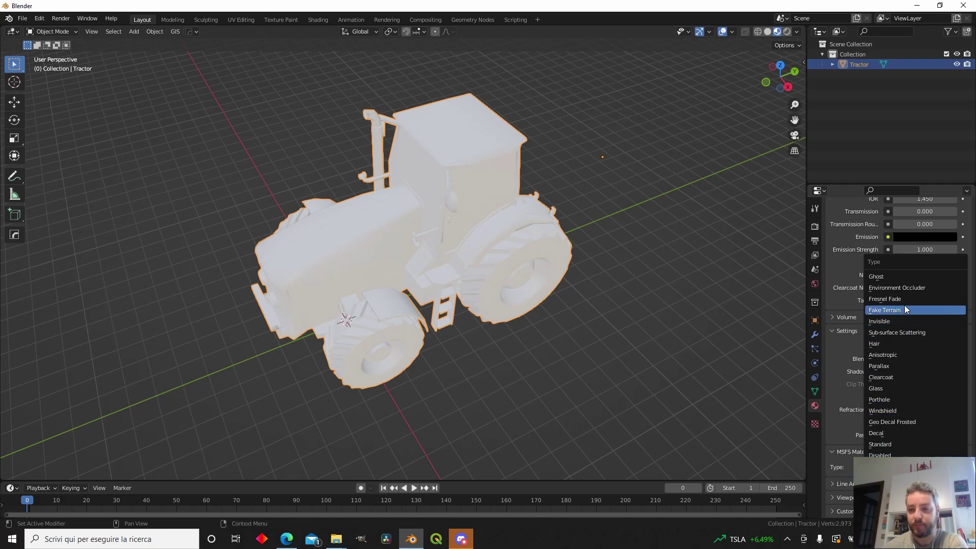
{"action": "left_click", "coordinate": [887, 445]}
- Load Texure Tractor.jpg from the "model and texure" folder as the MSFS Base Color texture and inspect it on the tractor
{"action": "scroll", "coordinate": [860, 374], "scroll_direction": "down", "scroll_amount": 5}
{"action": "scroll", "coordinate": [859, 376], "scroll_direction": "down", "scroll_amount": 15}
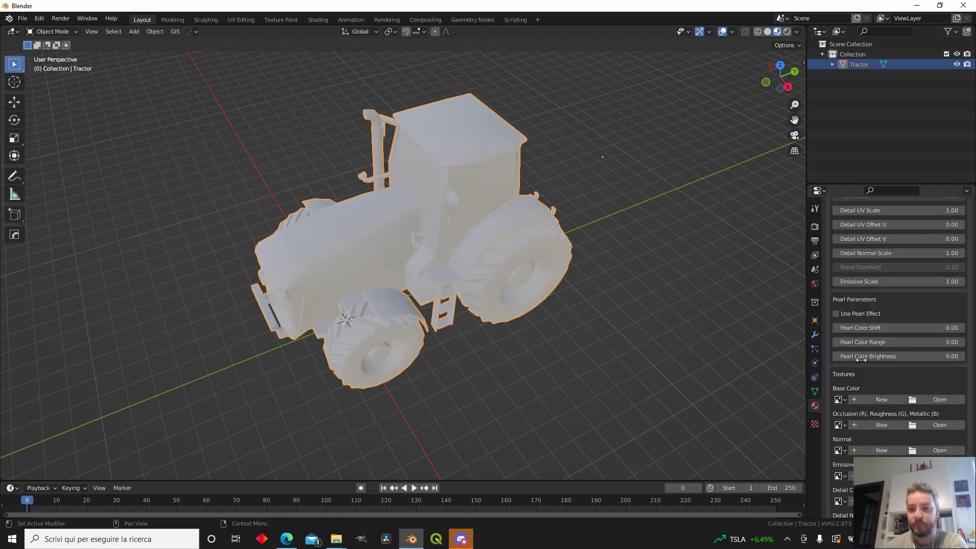
{"action": "left_click", "coordinate": [939, 328]}
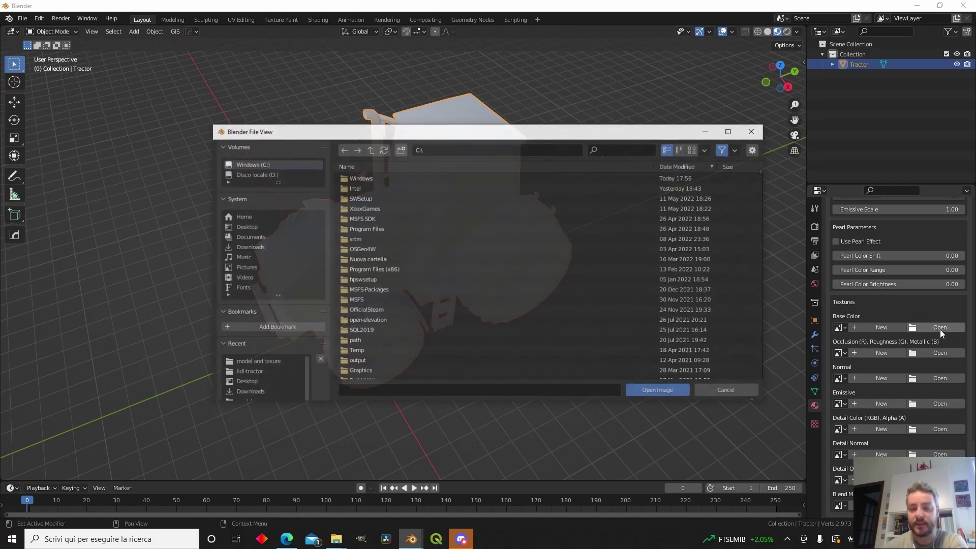
{"action": "left_click", "coordinate": [268, 360]}
{"action": "left_click", "coordinate": [384, 178]}
{"action": "left_click", "coordinate": [636, 390]}
{"action": "middle_click_drag", "start_coordinate": [584, 285], "coordinate": [600, 240]}
{"action": "scroll", "coordinate": [631, 250], "scroll_direction": "up", "scroll_amount": 5}
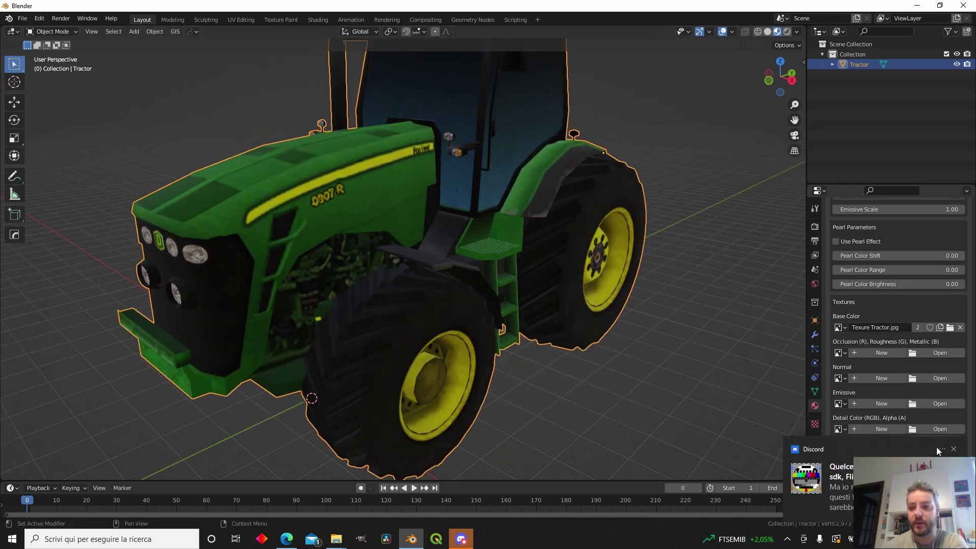
{"action": "left_click", "coordinate": [953, 450]}
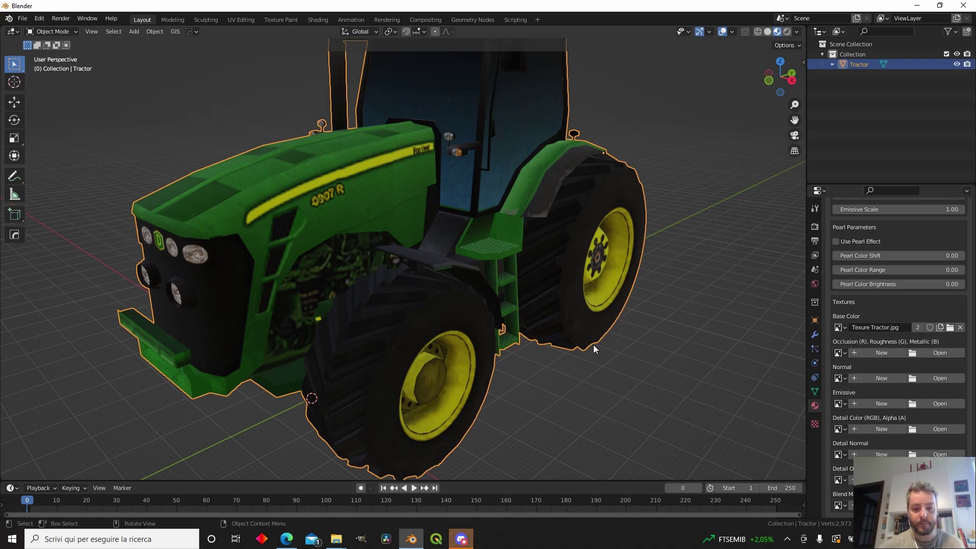
- Measure the tractor's overall length with a ruler in the right orthographic view and delete the ruler
{"action": "key", "text": "KP_3"}
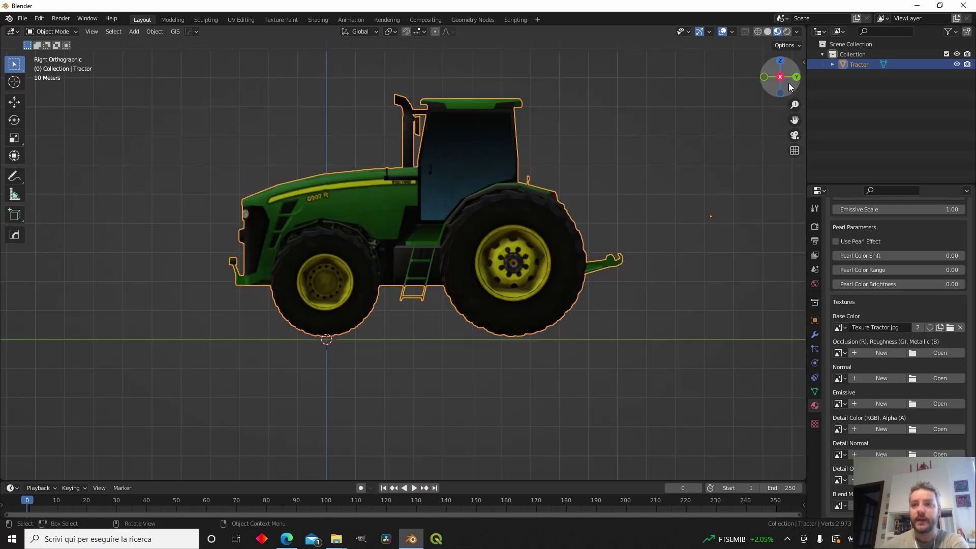
{"action": "left_click", "coordinate": [614, 165]}
{"action": "left_click", "coordinate": [514, 180]}
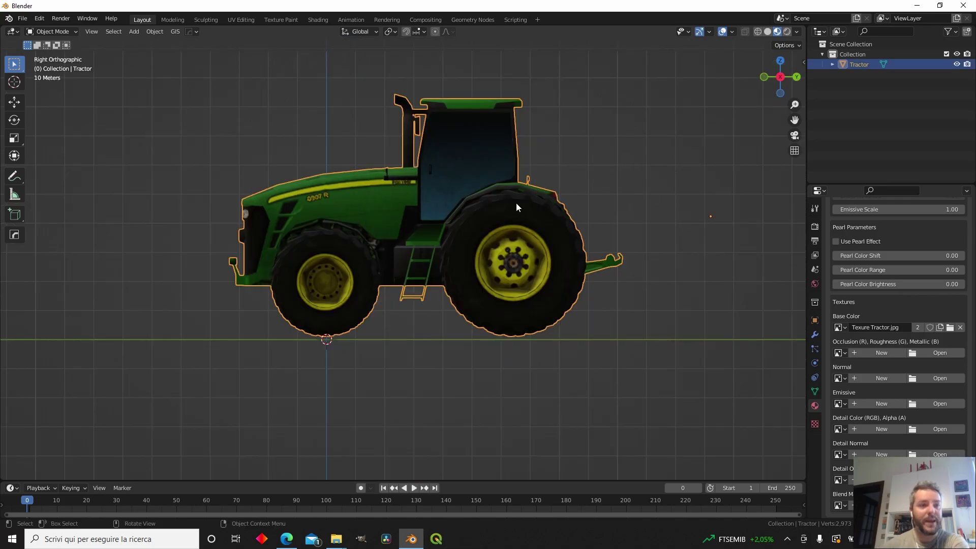
{"action": "left_click", "coordinate": [15, 195]}
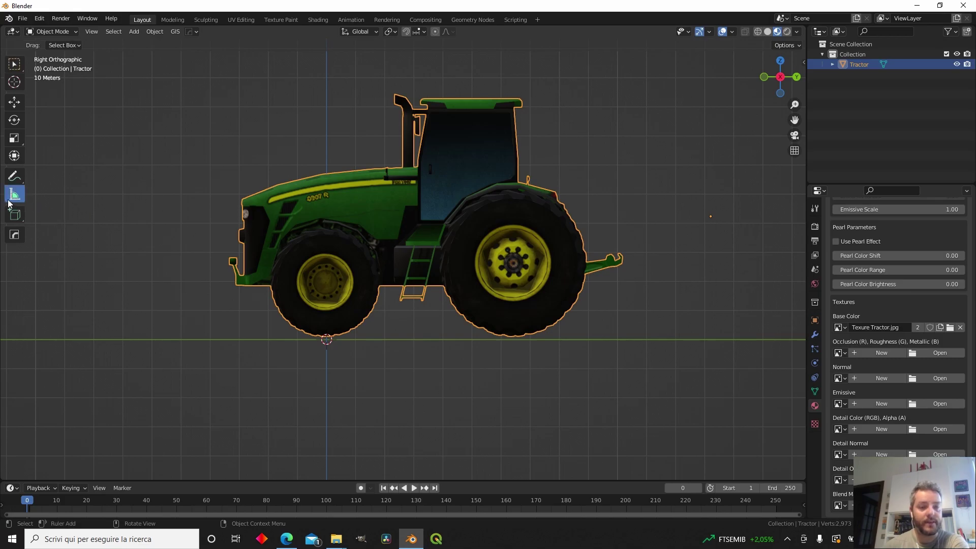
{"action": "left_click_drag", "start_coordinate": [246, 273], "coordinate": [618, 273]}
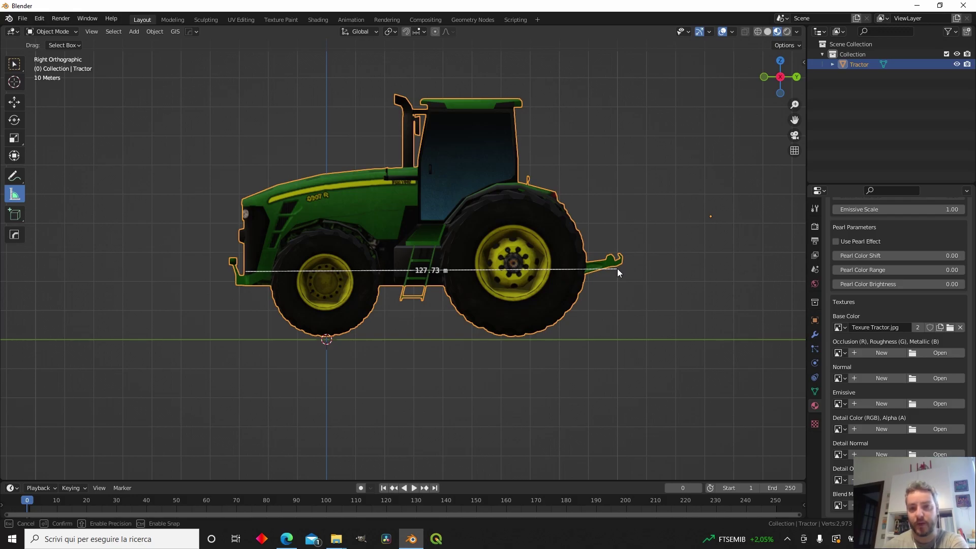
{"action": "left_click_drag", "start_coordinate": [617, 269], "coordinate": [617, 270]}
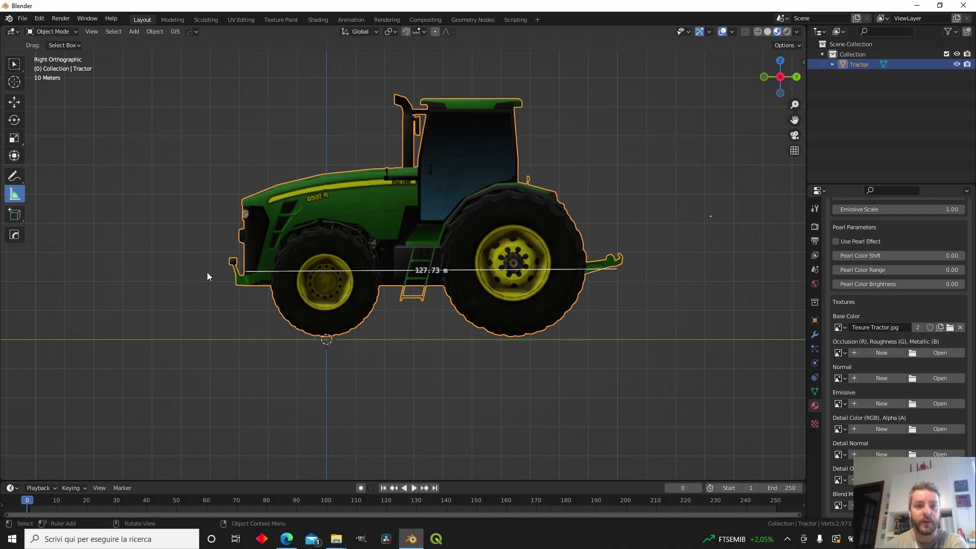
{"action": "key", "text": "Delete"}
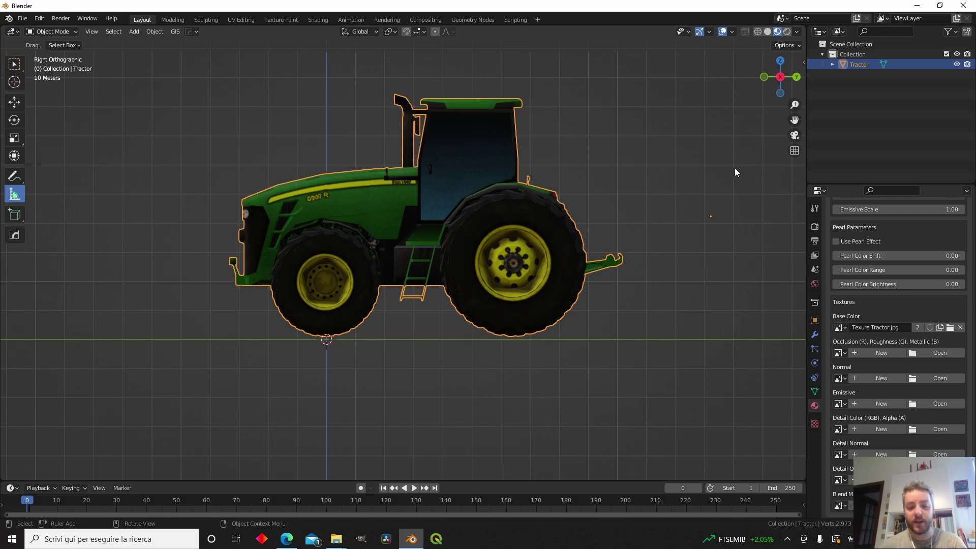
- Show the tractor's location, rotation, scale and dimensions in the 3D viewport
{"action": "key", "text": "n"}
{"action": "left_click", "coordinate": [801, 66]}
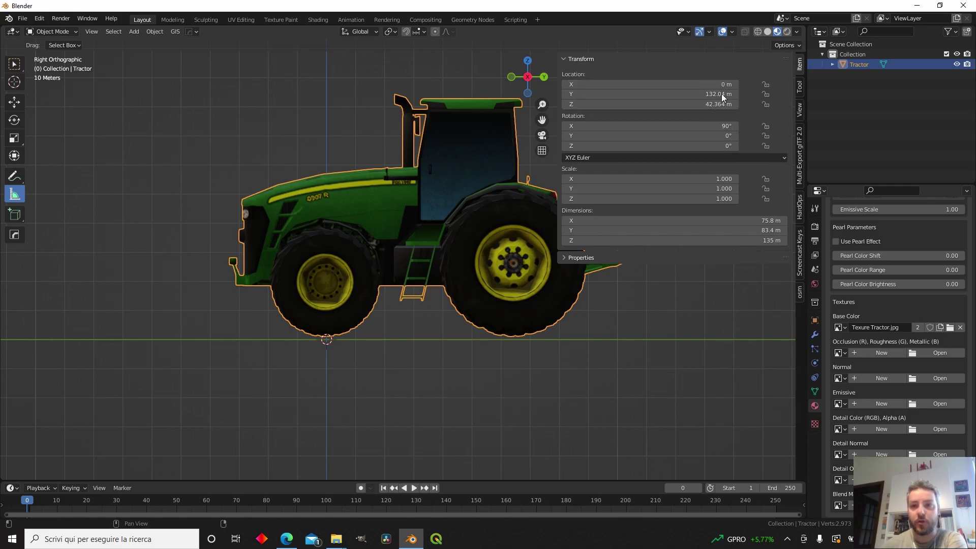
{"action": "left_click", "coordinate": [212, 110]}
{"action": "left_click", "coordinate": [376, 218]}
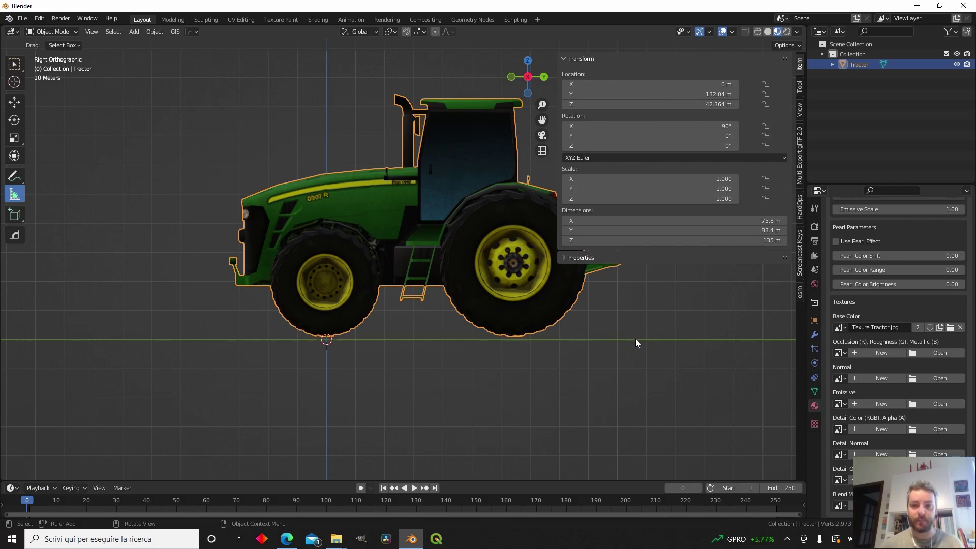
- Set the tractor's origin to the 3D cursor at the world origin
{"action": "key", "text": "s"}
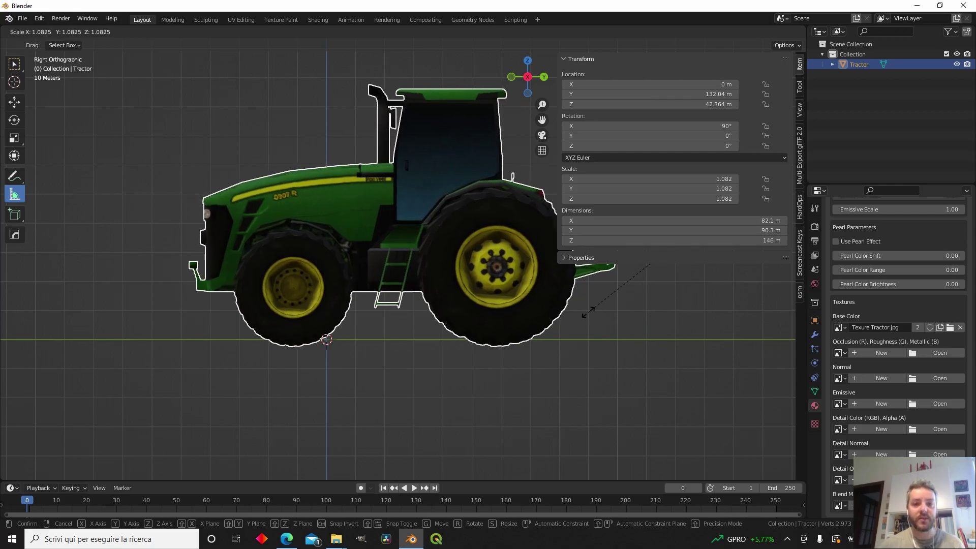
{"action": "key", "text": "Escape"}
{"action": "scroll", "coordinate": [426, 260], "scroll_direction": "down", "scroll_amount": 2}
{"action": "right_click", "coordinate": [321, 218]}
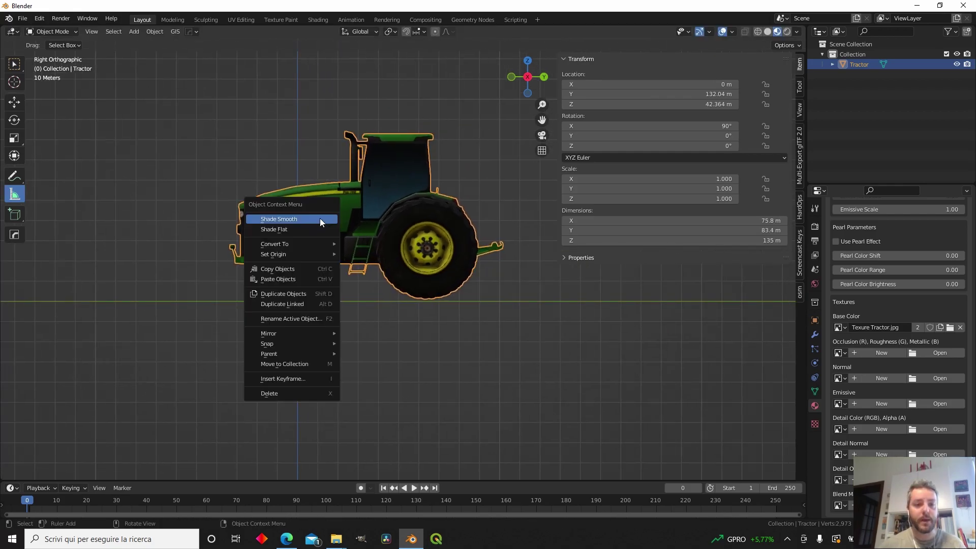
{"action": "mouse_move", "coordinate": [309, 254]}
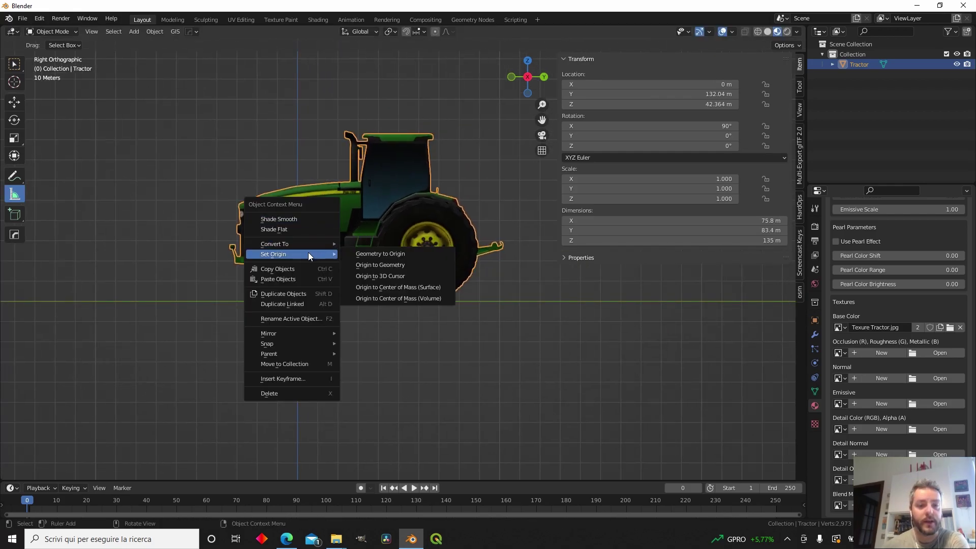
{"action": "left_click", "coordinate": [388, 276]}
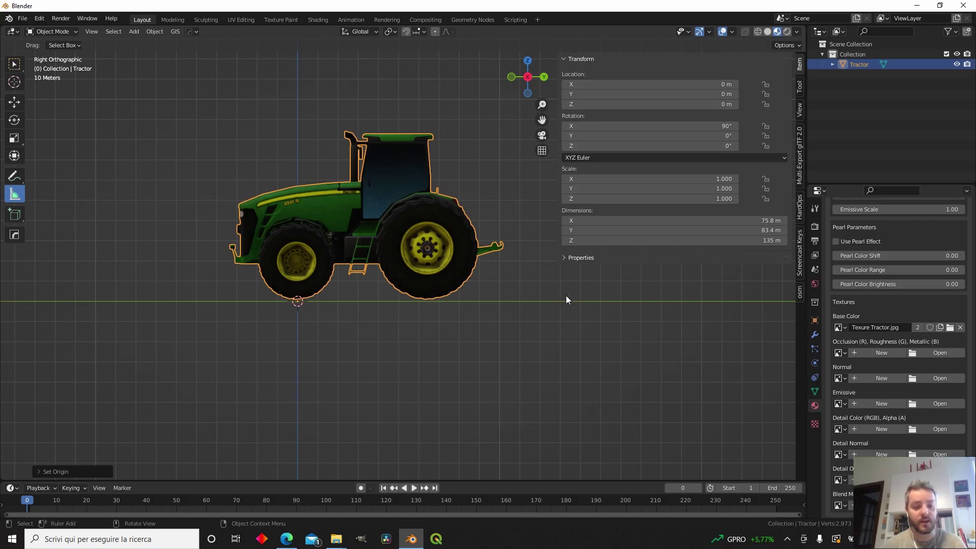
- Scale the tractor down uniformly to about 0.054, making it about 7.34 m long, and measure its body length with a ruler
{"action": "key", "text": "s"}
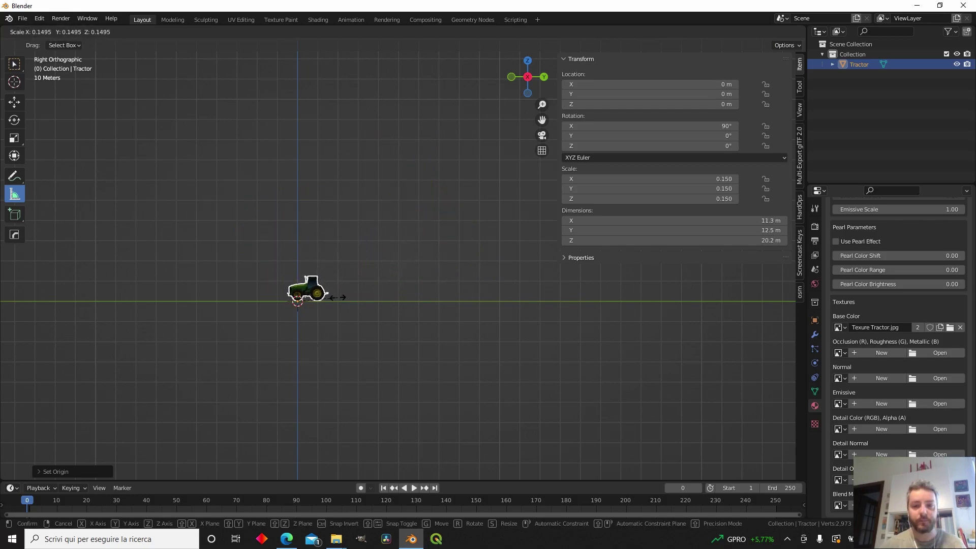
{"action": "left_click", "coordinate": [323, 297]}
{"action": "scroll", "coordinate": [305, 294], "scroll_direction": "up", "scroll_amount": 8}
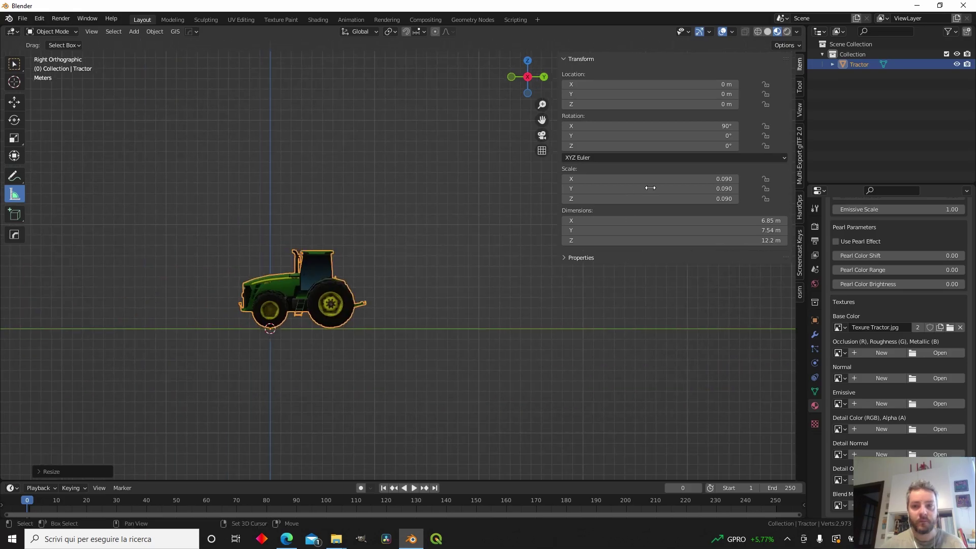
{"action": "scroll", "coordinate": [355, 288], "scroll_direction": "up", "scroll_amount": 5}
{"action": "scroll", "coordinate": [312, 285], "scroll_direction": "down", "scroll_amount": 1}
{"action": "scroll", "coordinate": [312, 285], "scroll_direction": "up", "scroll_amount": 2}
{"action": "key", "text": "s"}
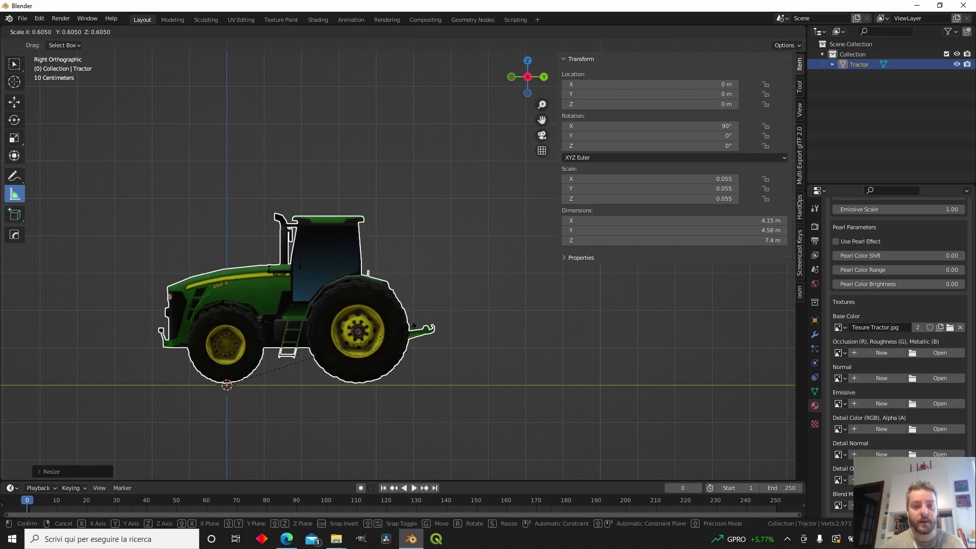
{"action": "left_click", "coordinate": [411, 326]}
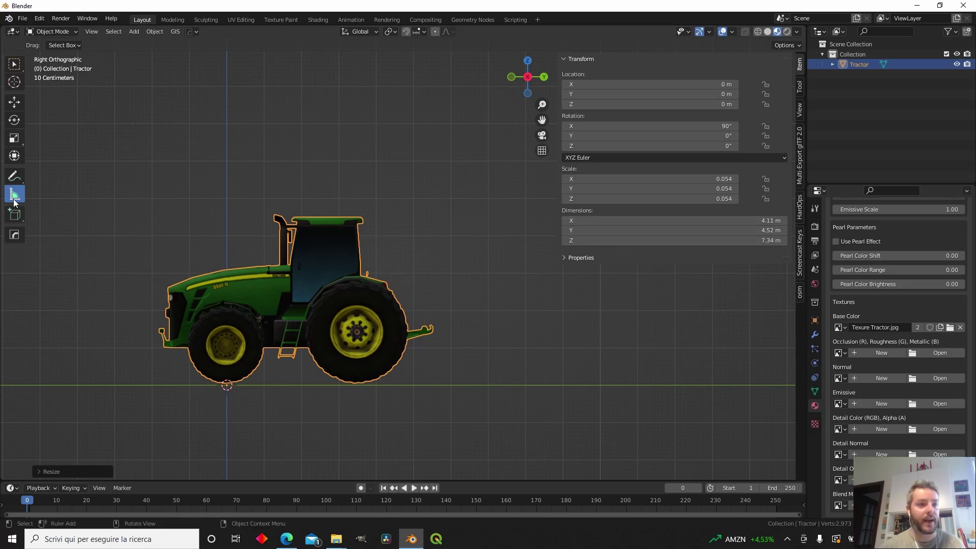
{"action": "left_click_drag", "start_coordinate": [165, 319], "coordinate": [401, 315]}
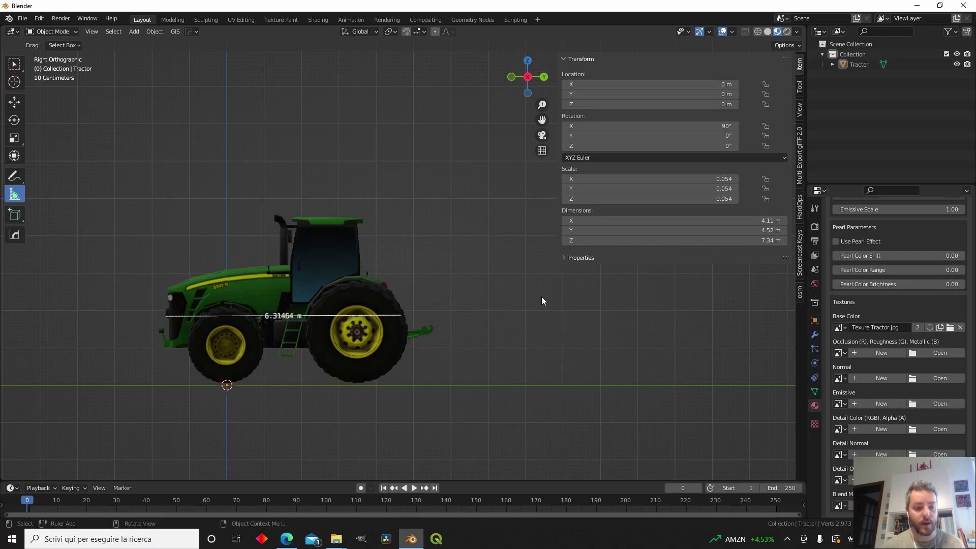
- Apply the tractor's rotation and scale and delete the ruler measurement
{"action": "key", "text": "ctrl+a"}
{"action": "left_click", "coordinate": [536, 324]}
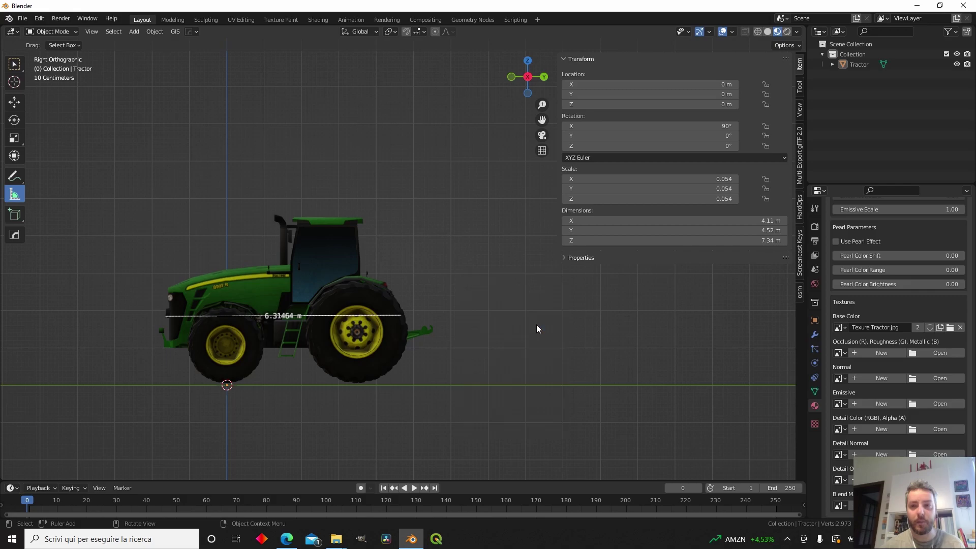
{"action": "left_click", "coordinate": [342, 258]}
{"action": "key", "text": "ctrl+a"}
{"action": "left_click", "coordinate": [518, 260]}
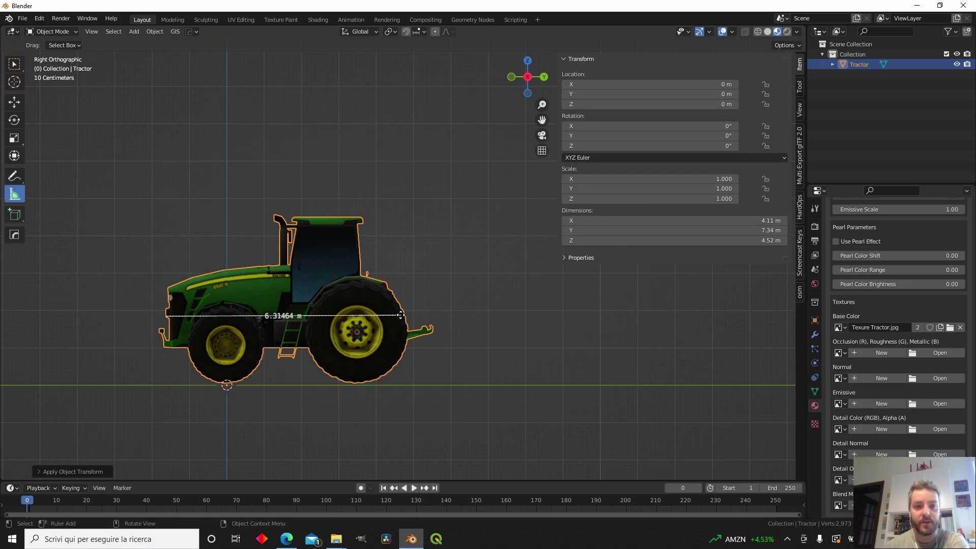
{"action": "key", "text": "Delete"}
- Switch to the Edge browser, check the John Deere 7130's real length in the search results and open its dimensions and overview pages on TractorData
{"action": "scroll", "coordinate": [225, 307], "scroll_direction": "up", "scroll_amount": 4}
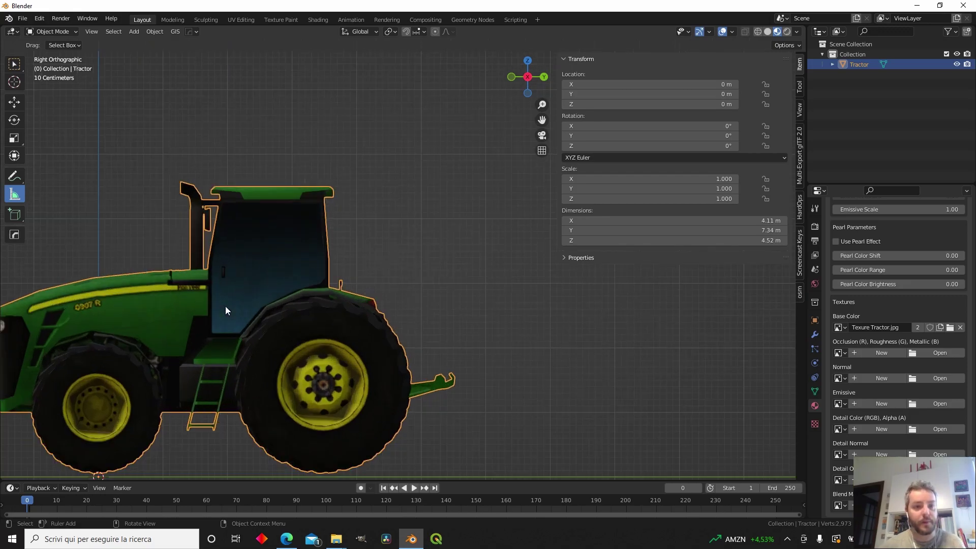
{"action": "scroll", "coordinate": [305, 251], "scroll_direction": "up", "scroll_amount": 1}
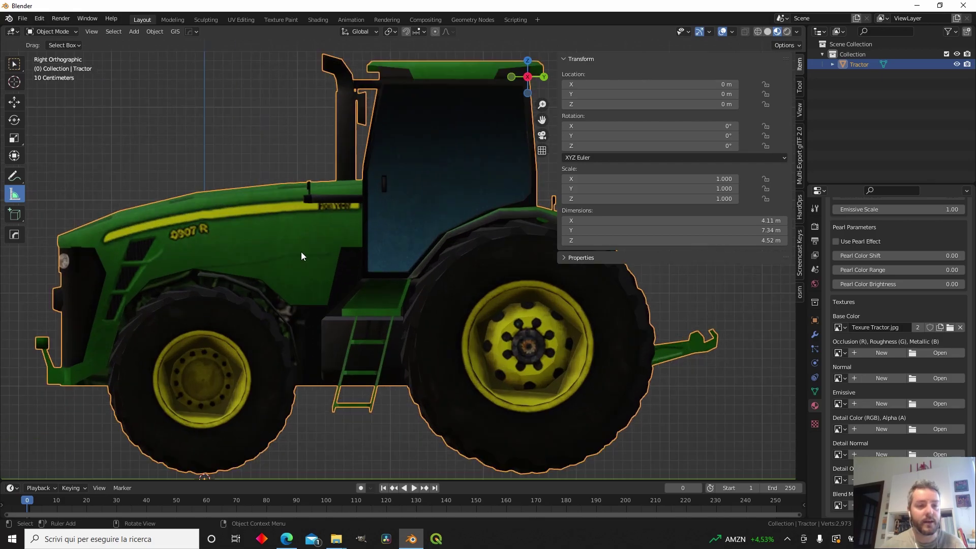
{"action": "scroll", "coordinate": [420, 239], "scroll_direction": "up", "scroll_amount": 1}
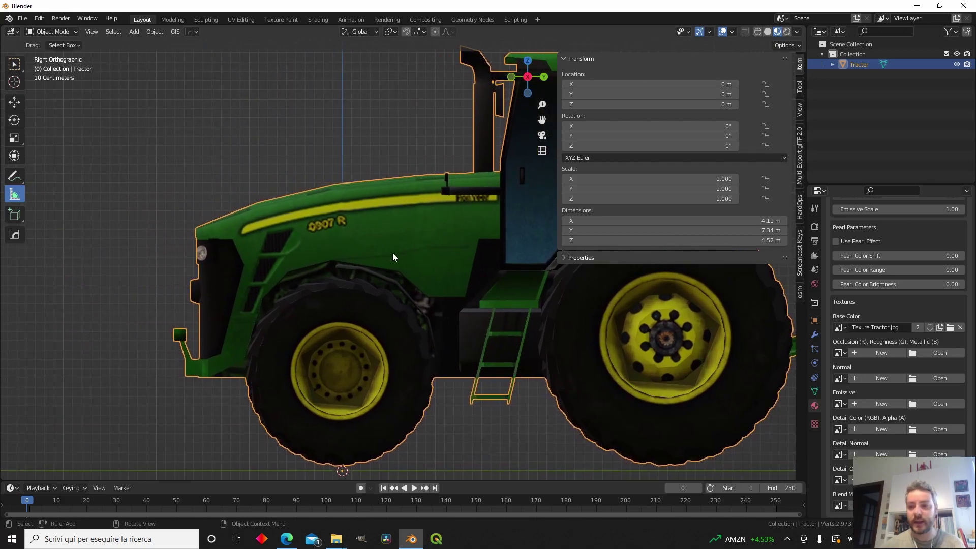
{"action": "scroll", "coordinate": [335, 233], "scroll_direction": "down", "scroll_amount": 1}
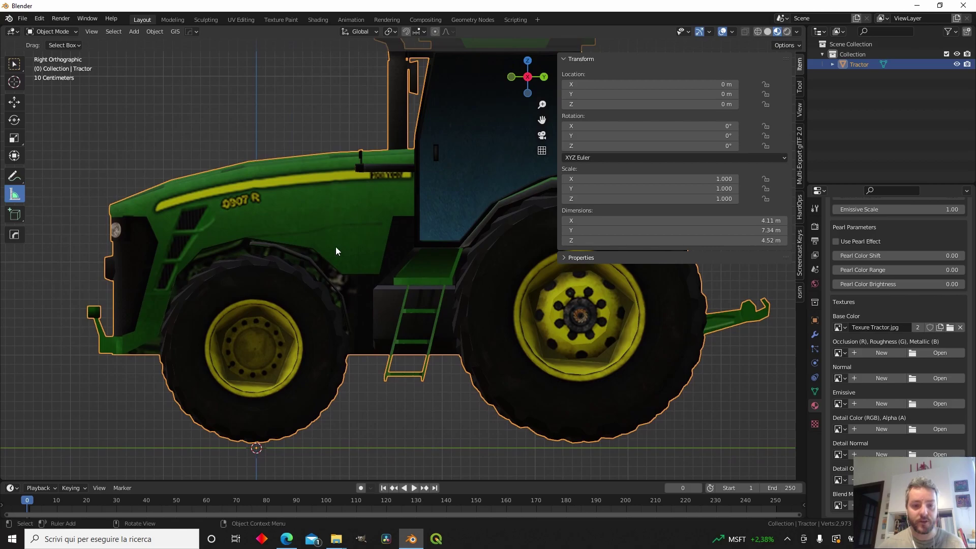
{"action": "left_click", "coordinate": [286, 539]}
{"action": "key", "text": "alt+Tab"}
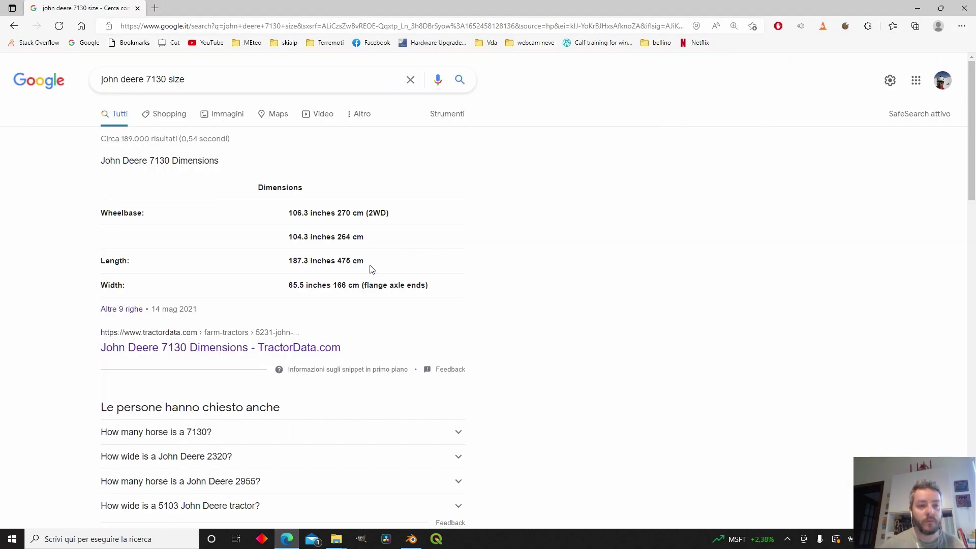
{"action": "left_click_drag", "start_coordinate": [311, 261], "coordinate": [371, 267]}
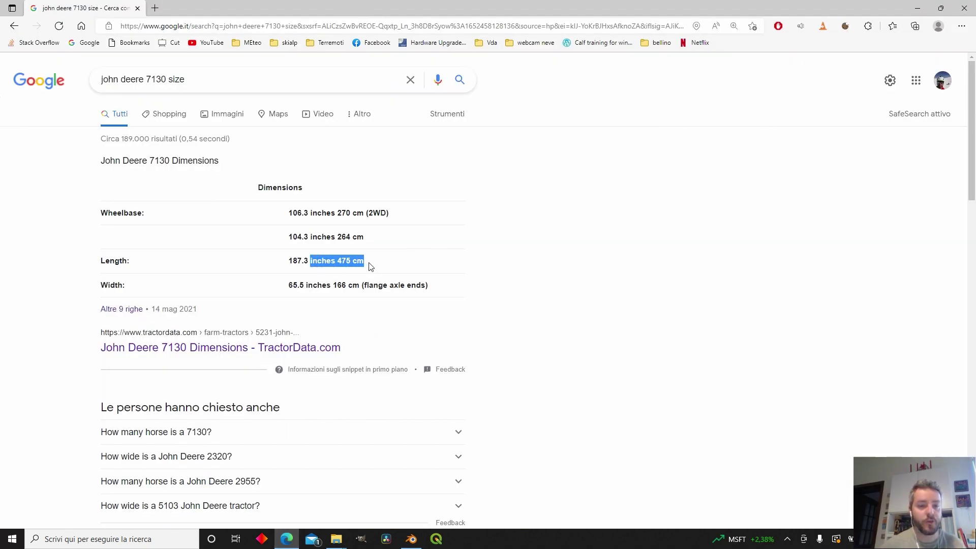
{"action": "left_click", "coordinate": [389, 266]}
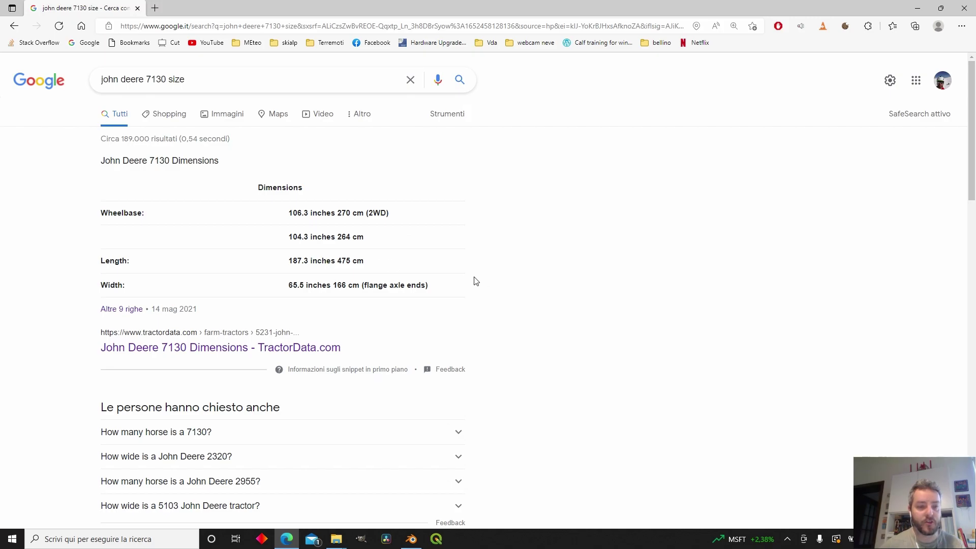
{"action": "left_click", "coordinate": [311, 350]}
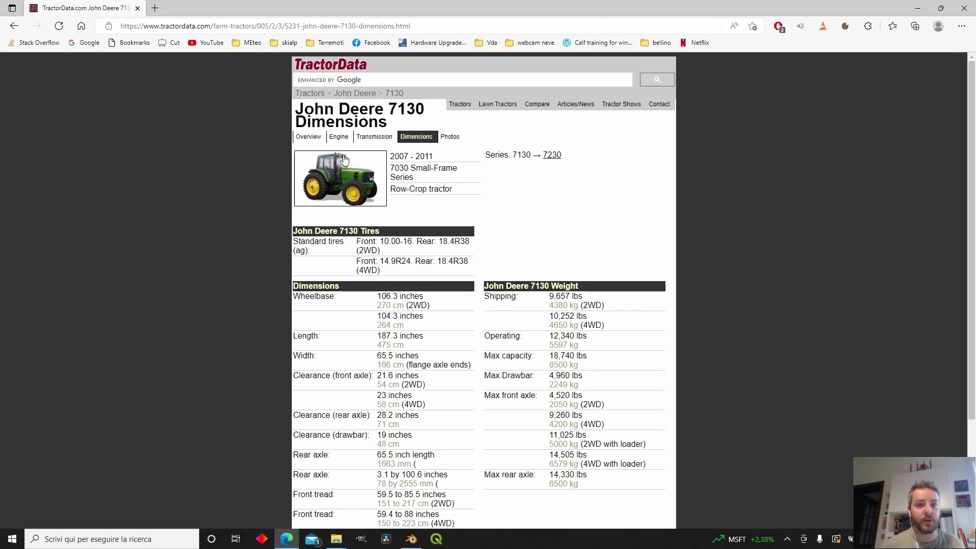
{"action": "left_click", "coordinate": [344, 160]}
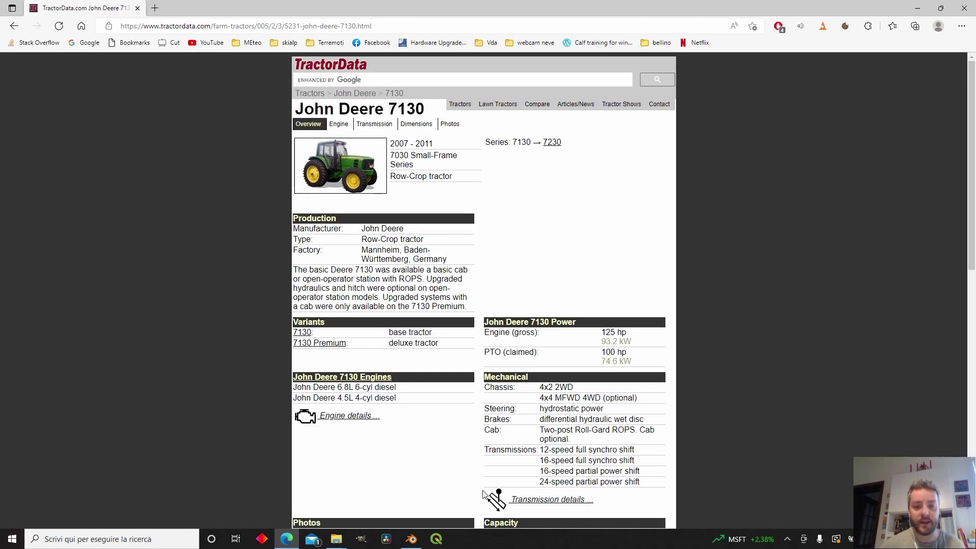
- Switch back to Blender, scale the tractor uniformly by about 0.704 to a length of 5.17 m, and apply the scale
{"action": "left_click", "coordinate": [411, 539]}
{"action": "key", "text": "s"}
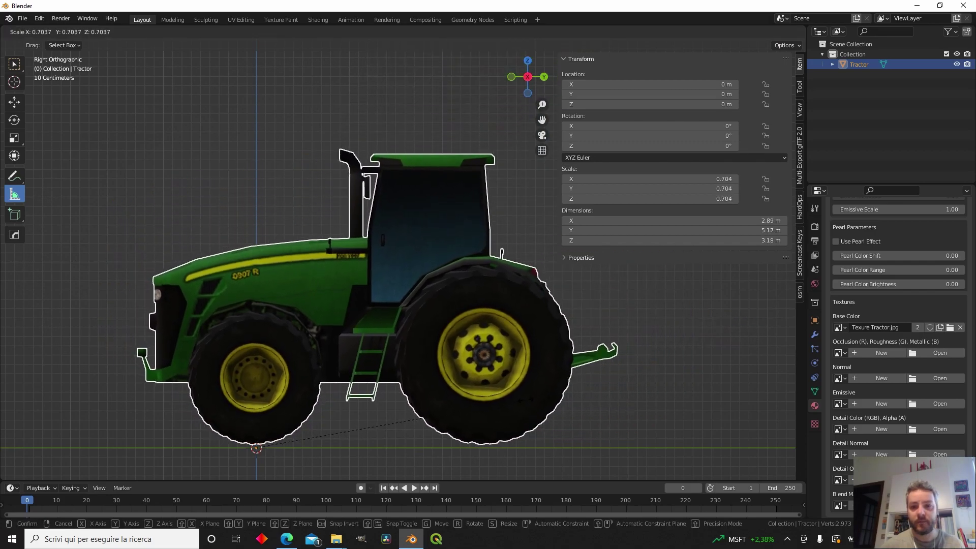
{"action": "left_click", "coordinate": [423, 419]}
{"action": "scroll", "coordinate": [458, 399], "scroll_direction": "up", "scroll_amount": 4}
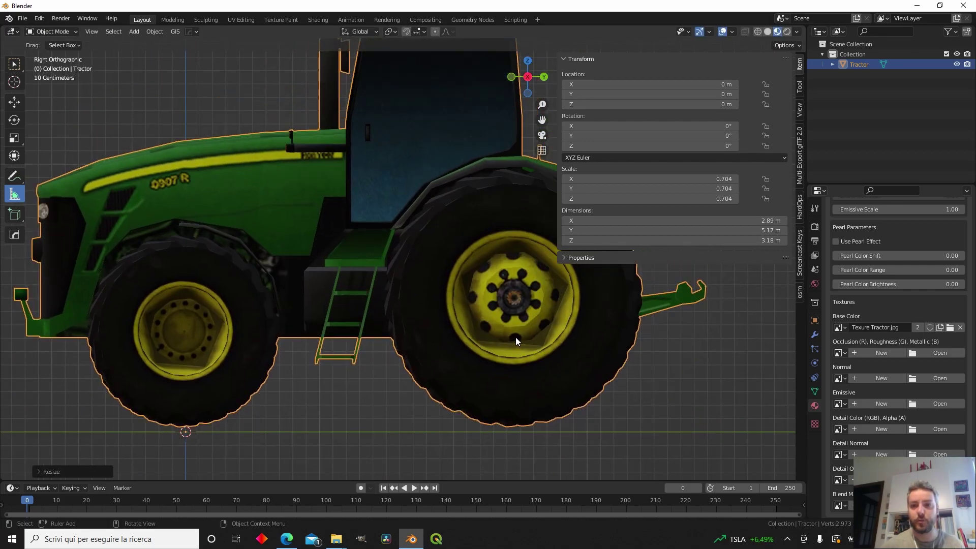
{"action": "key", "text": "ctrl+a"}
{"action": "left_click", "coordinate": [515, 332]}
- Move the tractor about 0.038 m down along Z so its wheels rest on the ground, and apply the location
{"action": "key", "text": "g"}
{"action": "key", "text": "z"}
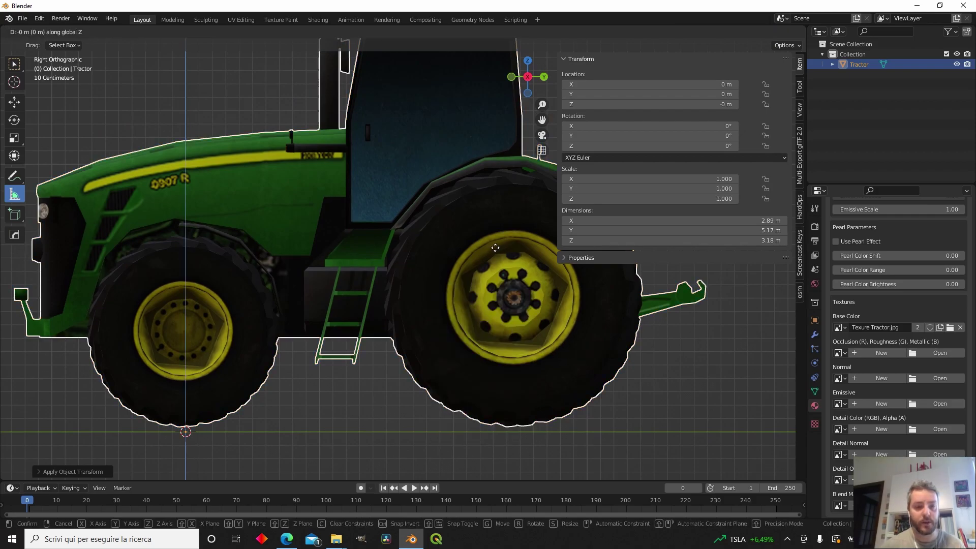
{"action": "left_click", "coordinate": [496, 250]}
{"action": "scroll", "coordinate": [459, 276], "scroll_direction": "down", "scroll_amount": 3}
{"action": "key", "text": "KP_1"}
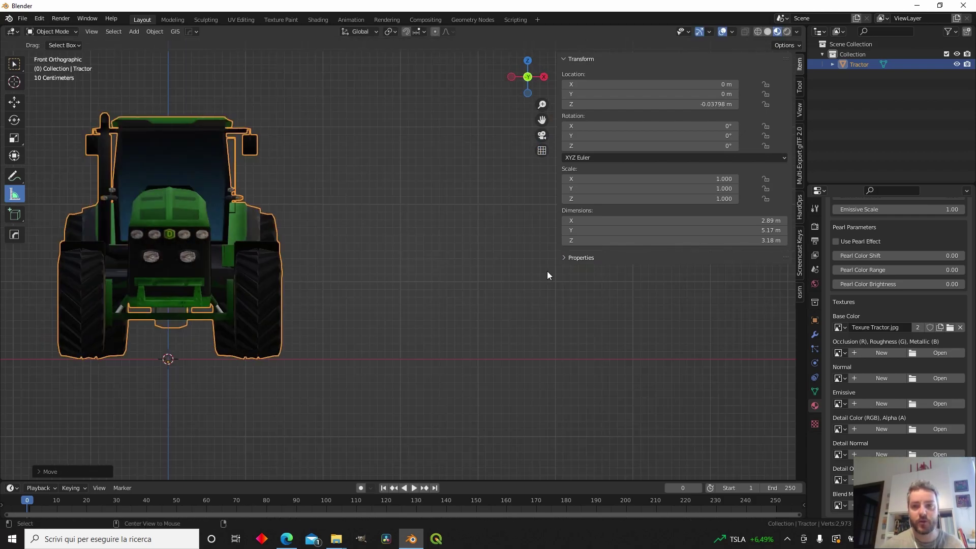
{"action": "middle_click_drag", "start_coordinate": [490, 278], "coordinate": [347, 350], "text": "shift"}
{"action": "key", "text": "ctrl+a"}
{"action": "left_click", "coordinate": [579, 294]}
{"action": "scroll", "coordinate": [477, 295], "scroll_direction": "down", "scroll_amount": 3}
{"action": "middle_click_drag", "start_coordinate": [330, 294], "coordinate": [360, 300]}
{"action": "key", "text": "g"}
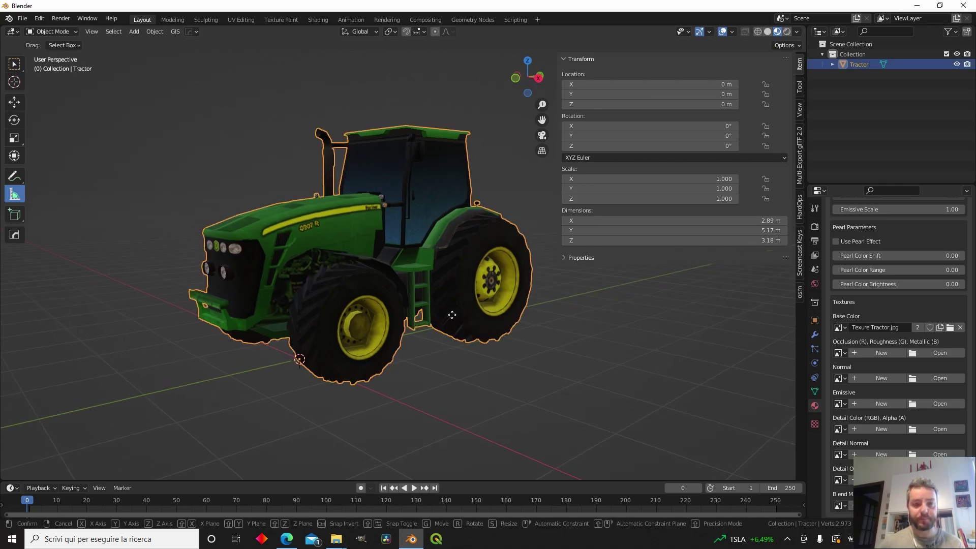
{"action": "right_click", "coordinate": [477, 308]}
{"action": "key", "text": "r"}
{"action": "right_click", "coordinate": [373, 304]}
- Select all linked geometry of the front left wheel in Edit Mode and separate the selection into its own object
{"action": "middle_click_drag", "start_coordinate": [308, 294], "coordinate": [387, 279]}
{"action": "scroll", "coordinate": [419, 311], "scroll_direction": "up", "scroll_amount": 2}
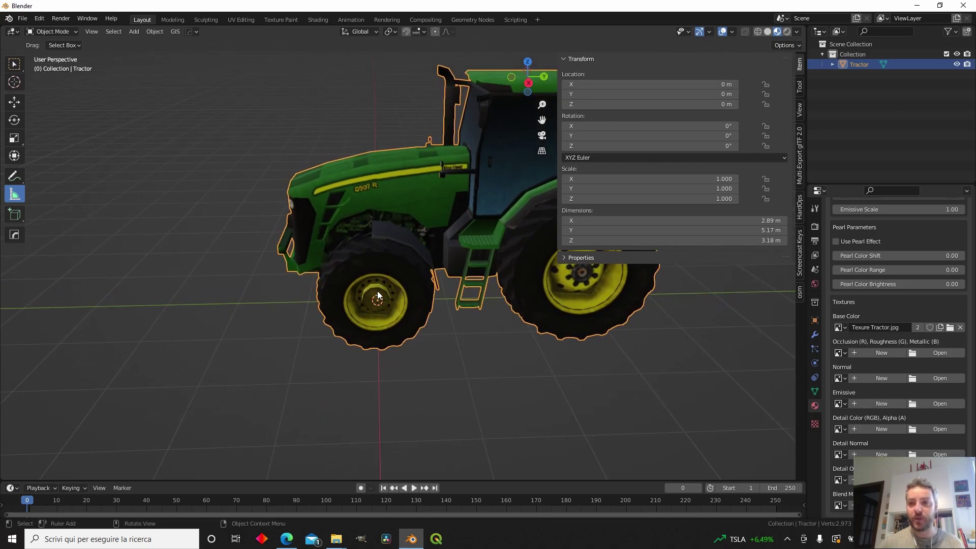
{"action": "middle_click_drag", "start_coordinate": [367, 267], "coordinate": [456, 246]}
{"action": "key", "text": "Tab"}
{"action": "scroll", "coordinate": [501, 297], "scroll_direction": "up", "scroll_amount": 2}
{"action": "left_click", "coordinate": [444, 290]}
{"action": "middle_click_drag", "start_coordinate": [521, 346], "coordinate": [468, 306]}
{"action": "key", "text": "l"}
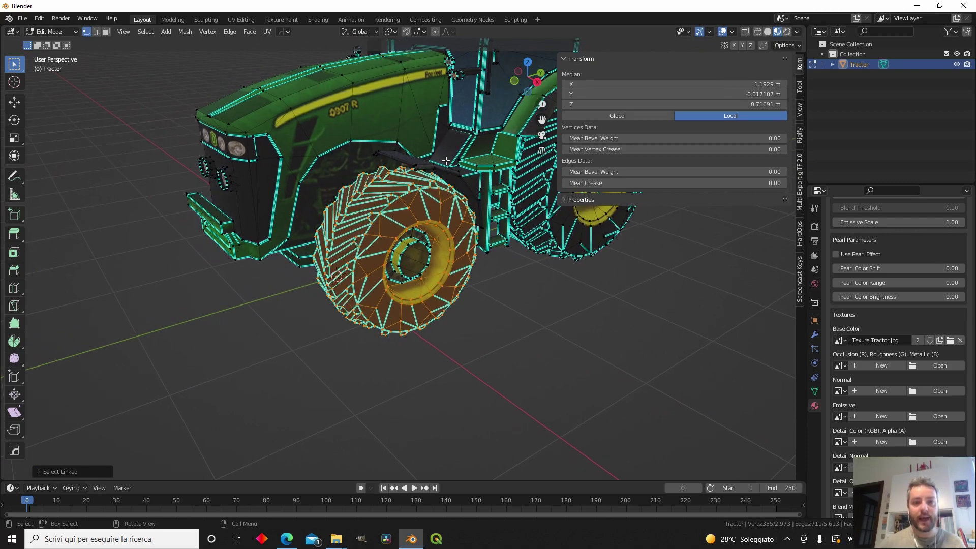
{"action": "key", "text": "g"}
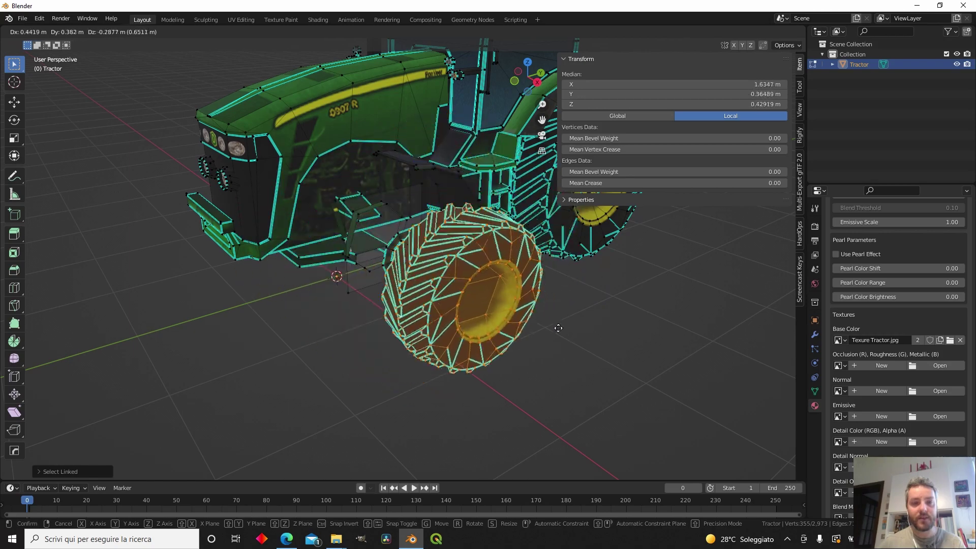
{"action": "left_click", "coordinate": [471, 316]}
{"action": "middle_click_drag", "start_coordinate": [470, 315], "coordinate": [476, 287]}
{"action": "key", "text": "p"}
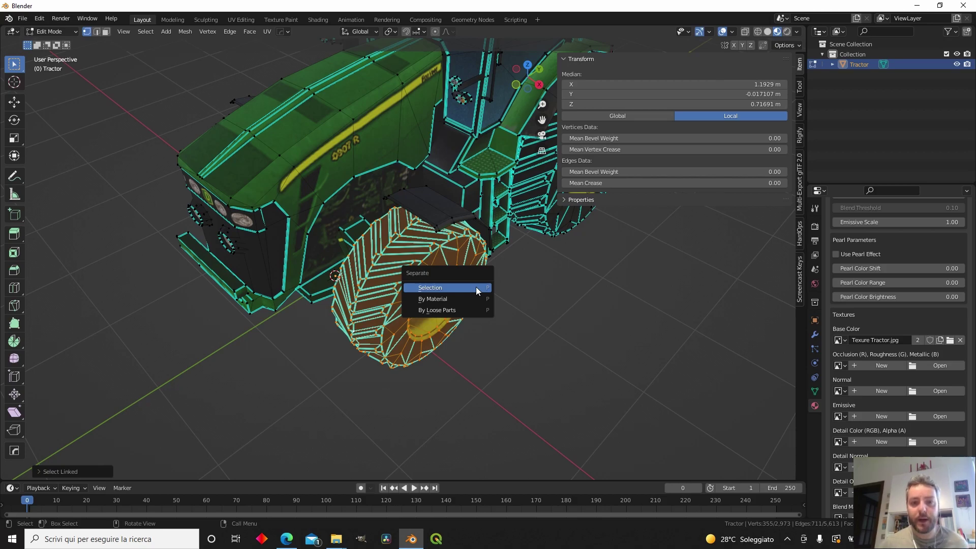
{"action": "left_click", "coordinate": [476, 287]}
{"action": "left_click", "coordinate": [481, 360]}
{"action": "left_click", "coordinate": [480, 352]}
- Return to Object Mode and rename the separated front left wheel as Wheel_fw.L
{"action": "key", "text": "Tab"}
{"action": "key", "text": "Tab"}
{"action": "left_click", "coordinate": [424, 277]}
{"action": "key", "text": "Tab"}
{"action": "left_click", "coordinate": [423, 277]}
{"action": "middle_click_drag", "start_coordinate": [490, 367], "coordinate": [462, 349]}
{"action": "left_click", "coordinate": [432, 310]}
{"action": "middle_click_drag", "start_coordinate": [535, 291], "coordinate": [336, 299]}
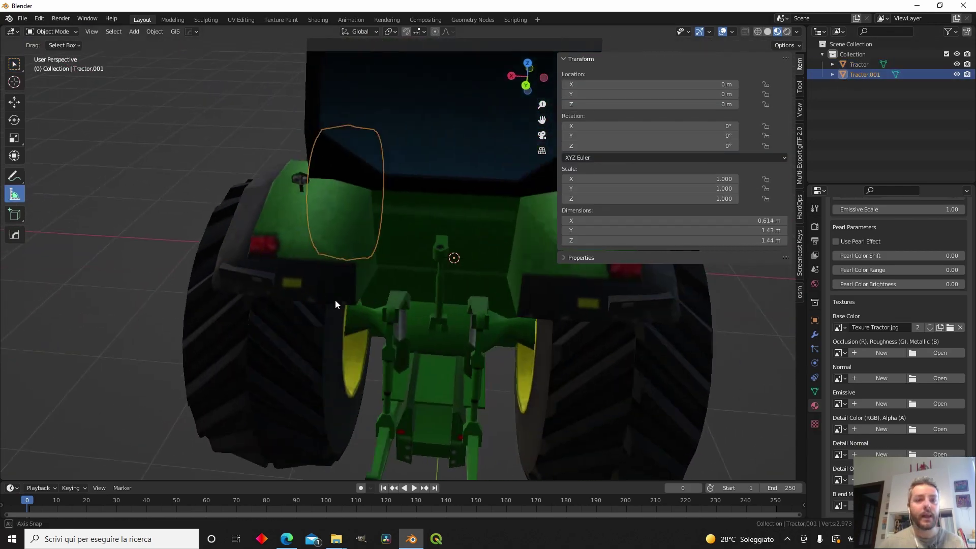
{"action": "key", "text": "F2"}
{"action": "type", "text": "Wheel_"}
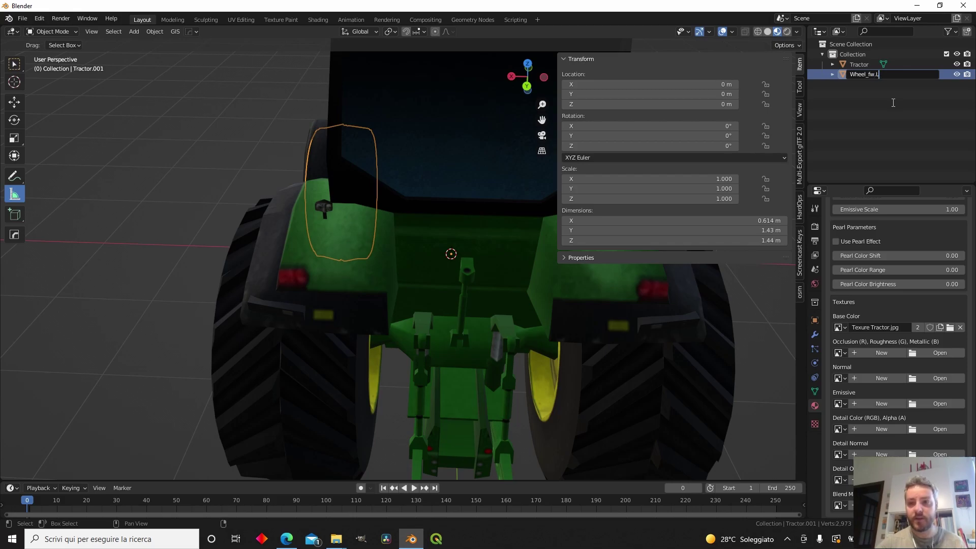
{"action": "type", "text": "fw.L"}
{"action": "key", "text": "Return"}
- Select the linked geometry of the front right wheel on the tractor mesh and separate it into its own object
{"action": "middle_click_drag", "start_coordinate": [427, 244], "coordinate": [447, 257]}
{"action": "left_click", "coordinate": [447, 257]}
{"action": "key", "text": "Tab"}
{"action": "left_click", "coordinate": [468, 272]}
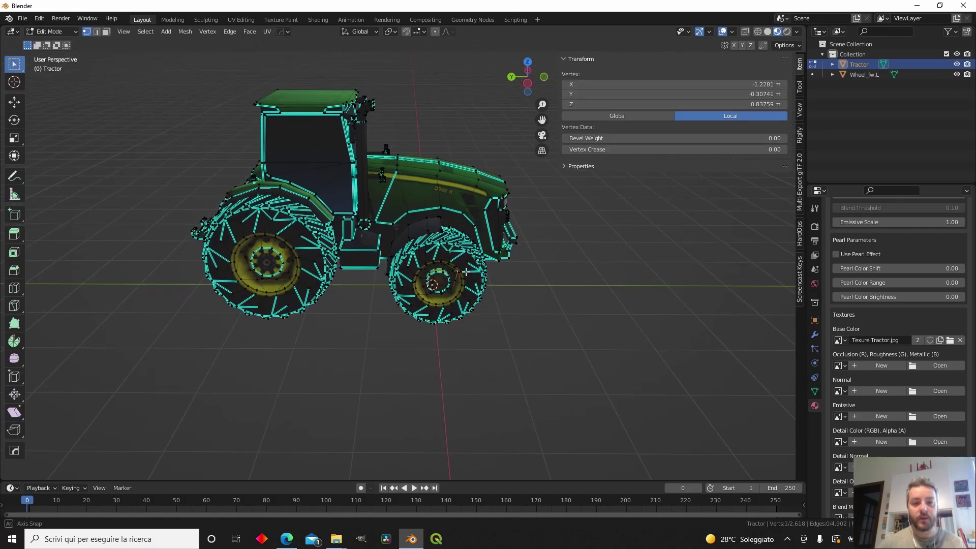
{"action": "scroll", "coordinate": [519, 296], "scroll_direction": "up", "scroll_amount": 3}
{"action": "key", "text": "ctrl+l"}
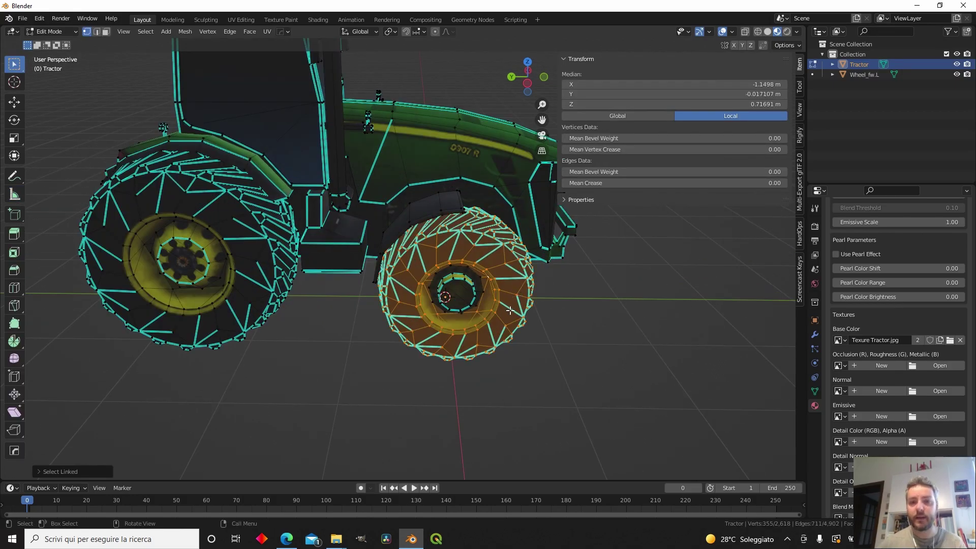
{"action": "middle_click_drag", "start_coordinate": [508, 309], "coordinate": [539, 330]}
{"action": "key", "text": "p"}
{"action": "left_click", "coordinate": [544, 334]}
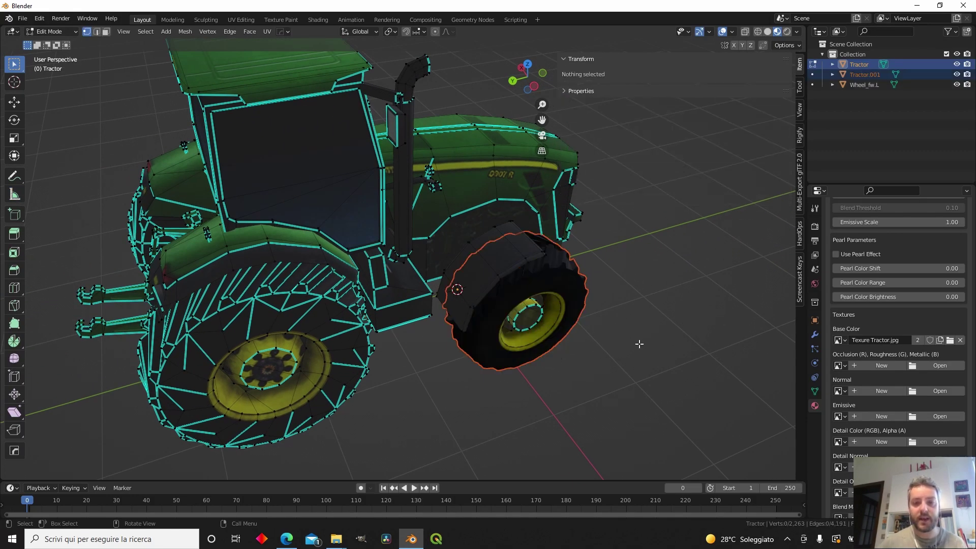
- Return to Object Mode and rename the separated front right wheel as Wheel_fw.R
{"action": "key", "text": "Tab"}
{"action": "left_click", "coordinate": [870, 75]}
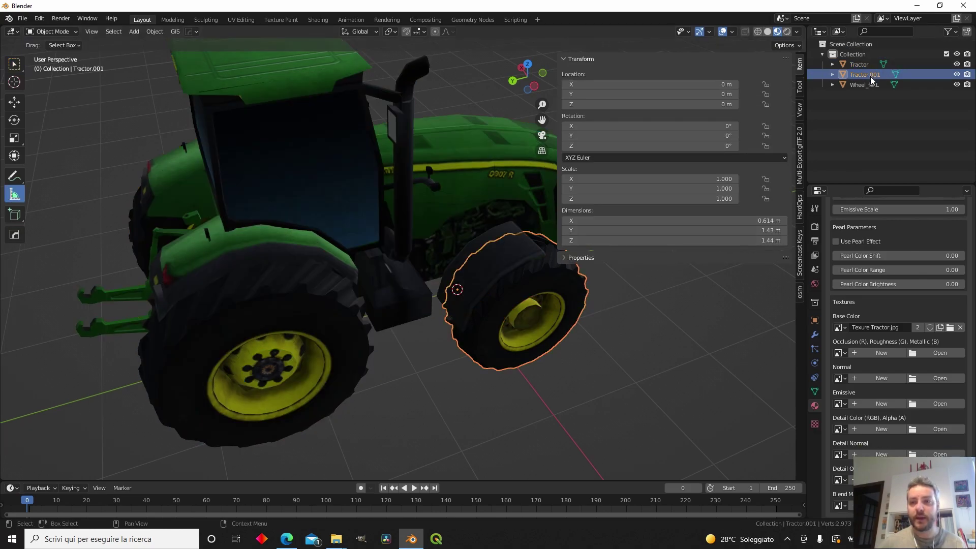
{"action": "double_click", "coordinate": [871, 75]}
{"action": "type", "text": "Wheel"}
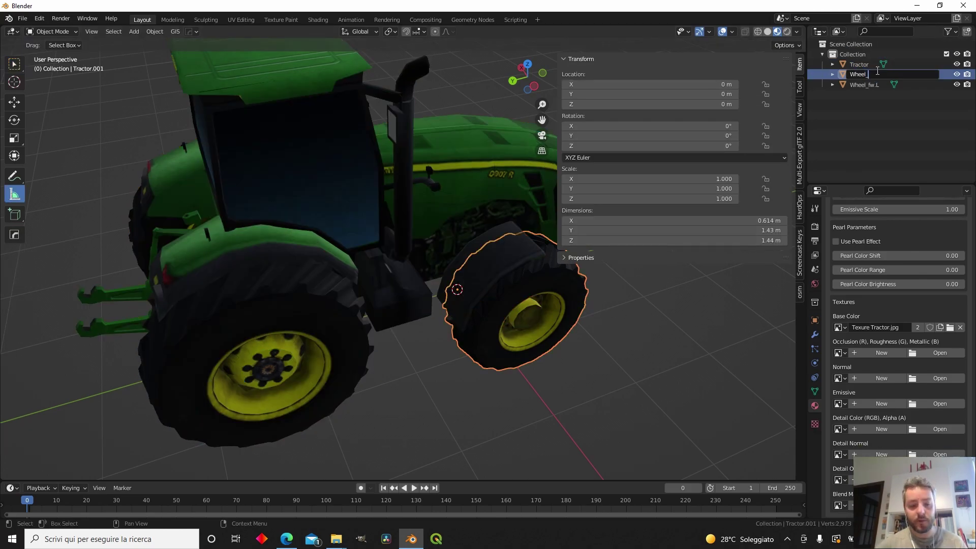
{"action": "type", "text": "_fw.R"}
{"action": "key", "text": "Return"}
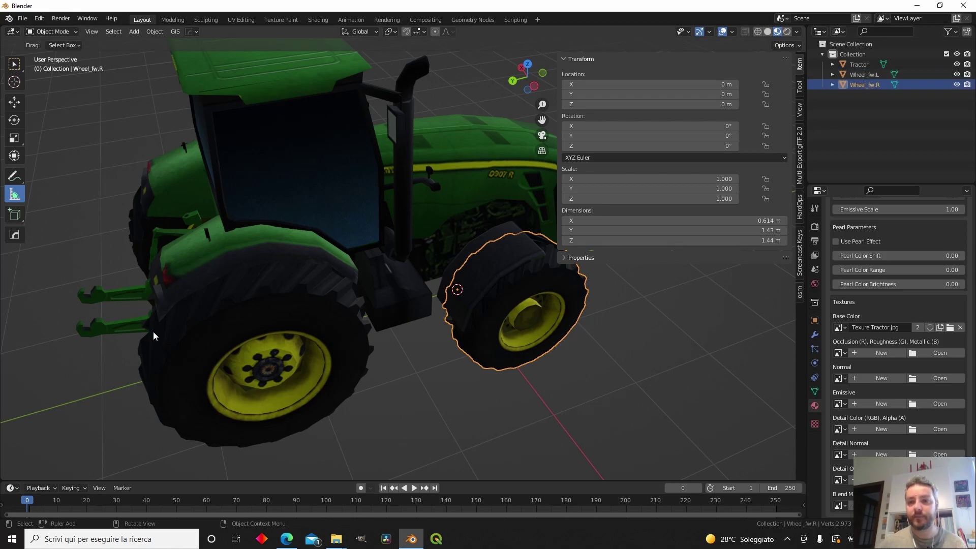
- Select the linked geometry of the rear right wheel on the tractor mesh and separate it into its own object
{"action": "key", "text": "Tab"}
{"action": "key", "text": "Tab"}
{"action": "left_click", "coordinate": [331, 315]}
{"action": "key", "text": "Tab"}
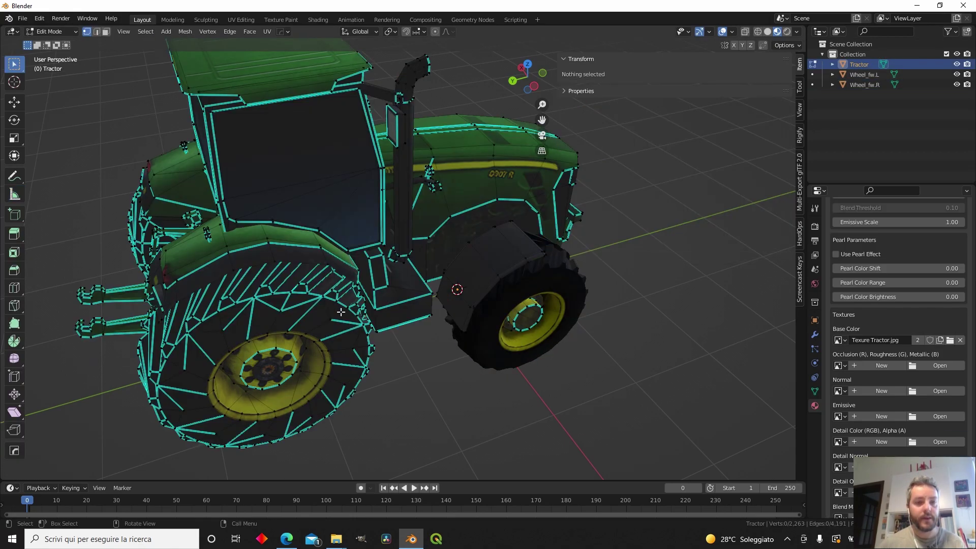
{"action": "middle_click_drag", "start_coordinate": [359, 309], "coordinate": [386, 300]}
{"action": "key", "text": "l"}
{"action": "key", "text": "p"}
{"action": "left_click", "coordinate": [429, 288]}
- Return to Object Mode and rename the separated rear right wheel as Wheel_rear.R
{"action": "key", "text": "Tab"}
{"action": "double_click", "coordinate": [871, 74]}
{"action": "type", "text": "Wheel_rear.R"}
{"action": "key", "text": "Return"}
- Hide the transform sidebar and separate the rear left wheel's linked geometry from the tractor mesh into its own object
{"action": "key", "text": "n"}
{"action": "left_click", "coordinate": [508, 241]}
{"action": "key", "text": "Tab"}
{"action": "key", "text": "l"}
{"action": "key", "text": "p"}
{"action": "left_click", "coordinate": [576, 308]}
- Return to Object Mode and rename the separated rear left wheel as Wheel_rear.L
{"action": "key", "text": "Tab"}
{"action": "double_click", "coordinate": [887, 75]}
{"action": "type", "text": "Wheel_rear.L"}
{"action": "key", "text": "Return"}
- Try moving the tractor body and the separated wheels individually, cancelling each move
{"action": "middle_click_drag", "start_coordinate": [356, 229], "coordinate": [393, 237]}
{"action": "scroll", "coordinate": [440, 191], "scroll_direction": "up", "scroll_amount": 3}
{"action": "left_click", "coordinate": [440, 192]}
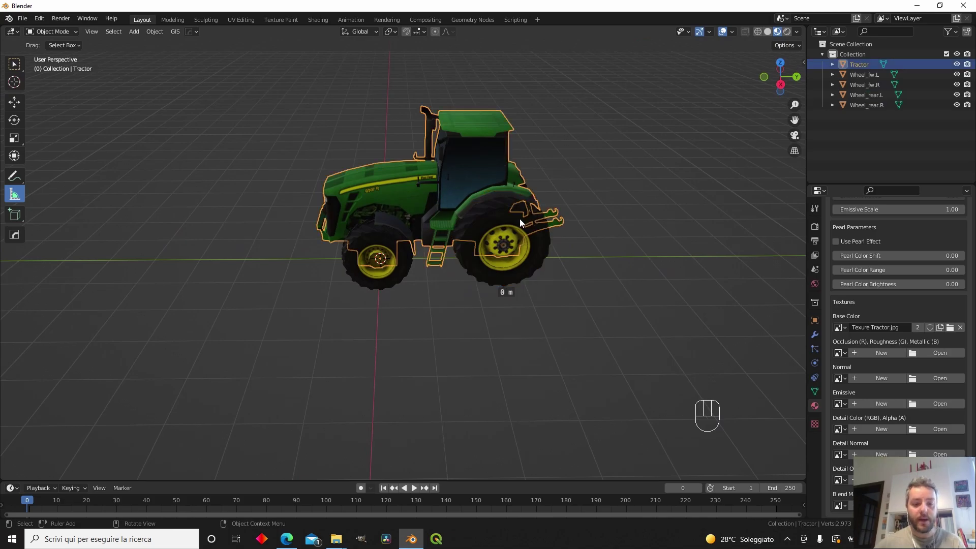
{"action": "key", "text": "f"}
{"action": "key", "text": "g"}
{"action": "key", "text": "Escape"}
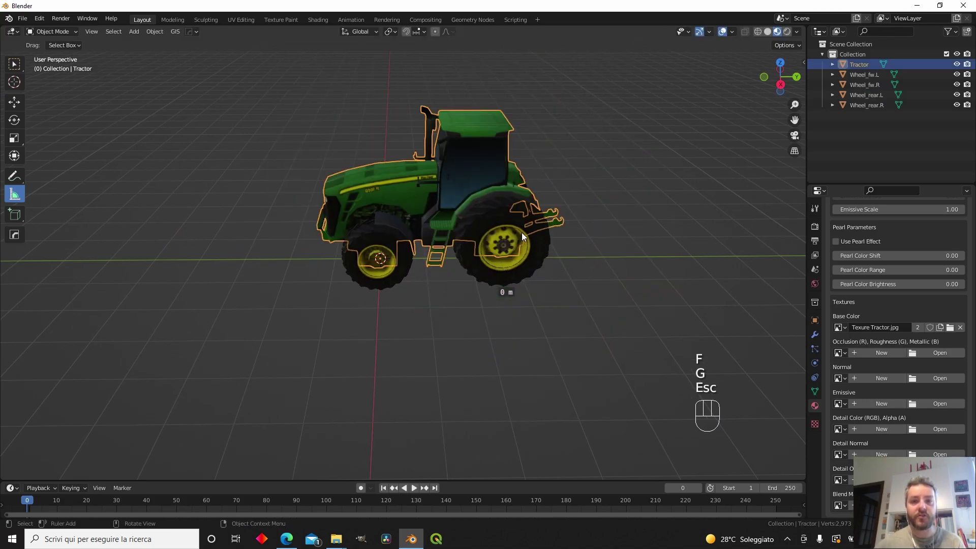
{"action": "left_click", "coordinate": [538, 250]}
{"action": "middle_click_drag", "start_coordinate": [538, 251], "coordinate": [470, 202]}
{"action": "key", "text": "g"}
{"action": "key", "text": "Escape"}
{"action": "left_click", "coordinate": [504, 274]}
{"action": "key", "text": "g"}
{"action": "key", "text": "Escape"}
{"action": "scroll", "coordinate": [518, 161], "scroll_direction": "up", "scroll_amount": 3}
- Select the cab's window faces all around the tractor body in Edit Mode with face selection
{"action": "left_click", "coordinate": [484, 139]}
{"action": "middle_click_drag", "start_coordinate": [485, 138], "coordinate": [525, 158]}
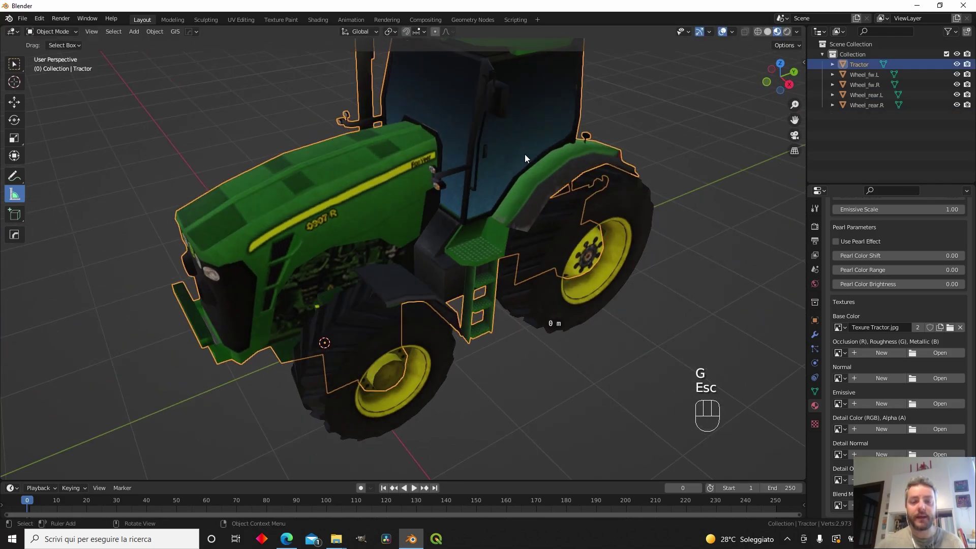
{"action": "key", "text": "Tab"}
{"action": "middle_click_drag", "start_coordinate": [612, 147], "coordinate": [504, 171]}
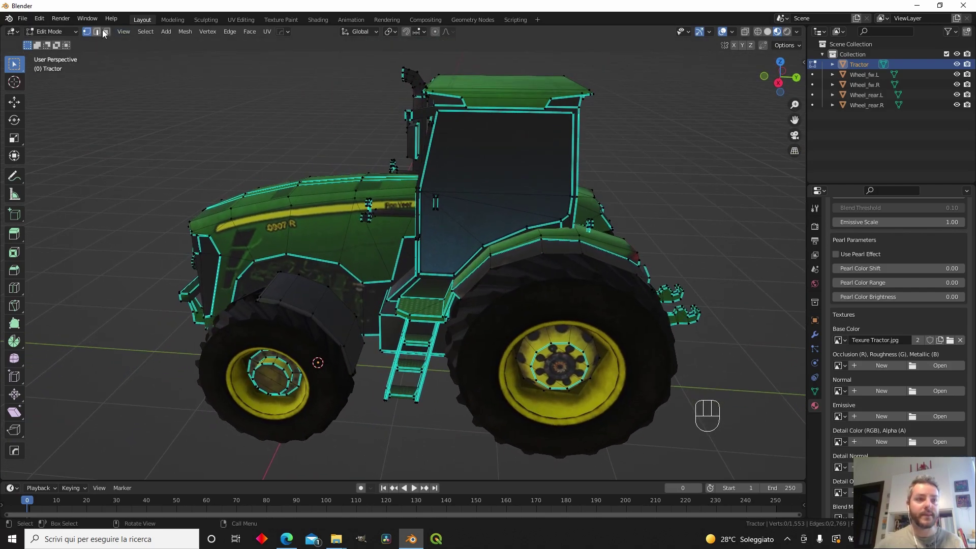
{"action": "key", "text": "3"}
{"action": "left_click", "coordinate": [488, 197]}
{"action": "left_click", "coordinate": [485, 212], "text": "shift"}
{"action": "left_click", "coordinate": [471, 224], "text": "shift"}
{"action": "middle_click_drag", "start_coordinate": [471, 225], "coordinate": [636, 158]}
{"action": "left_click", "coordinate": [438, 182], "text": "shift"}
{"action": "scroll", "coordinate": [438, 181], "scroll_direction": "up", "scroll_amount": 3}
{"action": "left_click", "coordinate": [514, 113], "text": "shift"}
{"action": "left_click", "coordinate": [494, 166], "text": "shift"}
{"action": "left_click", "coordinate": [228, 119], "text": "shift"}
{"action": "left_click", "coordinate": [196, 164], "text": "shift"}
{"action": "left_click", "coordinate": [242, 185], "text": "shift"}
{"action": "left_click", "coordinate": [282, 217], "text": "shift"}
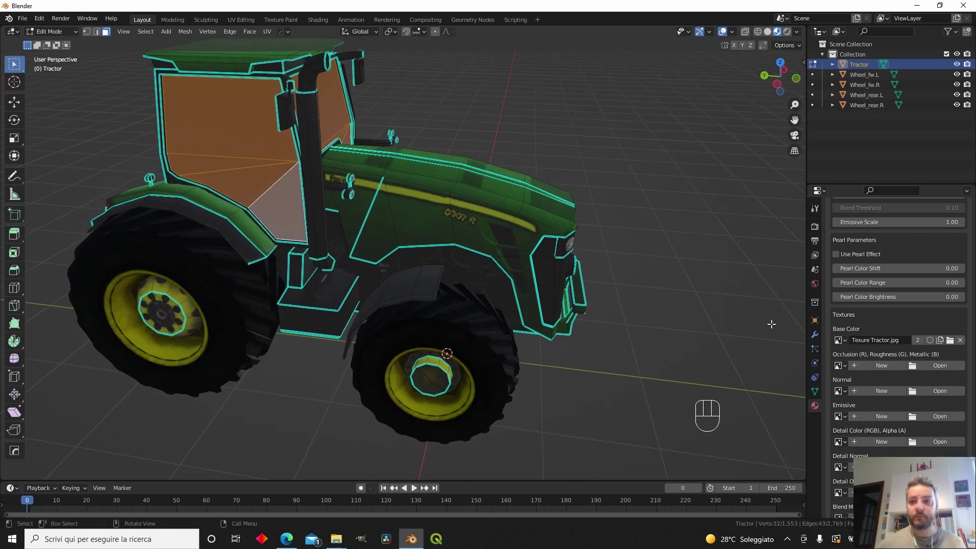
- Add a second material slot to the tractor, create a new material in it and rename the material
{"action": "scroll", "coordinate": [878, 236], "scroll_direction": "up", "scroll_amount": 18}
{"action": "scroll", "coordinate": [879, 238], "scroll_direction": "up", "scroll_amount": 20}
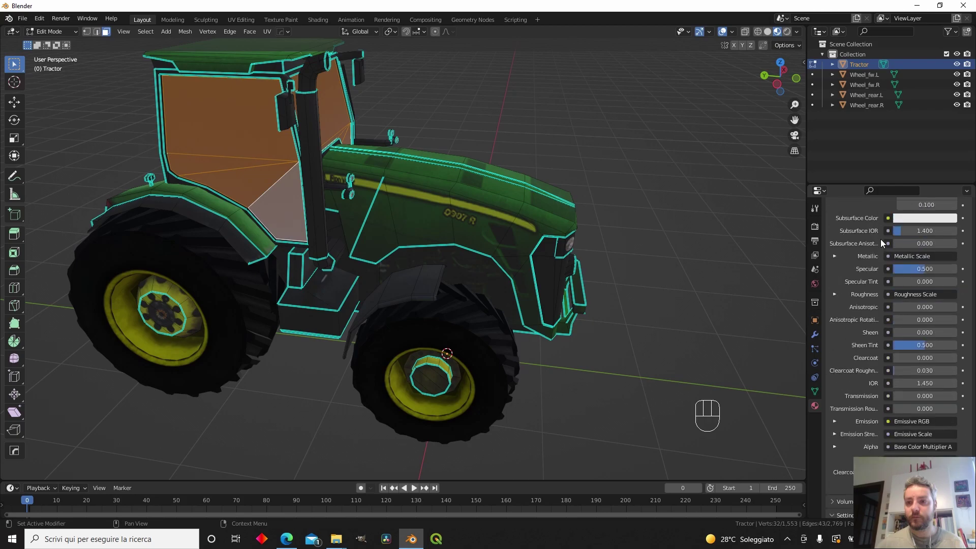
{"action": "left_click", "coordinate": [967, 225]}
{"action": "left_click", "coordinate": [885, 288]}
{"action": "left_click", "coordinate": [887, 289]}
{"action": "type", "text": "gr"}
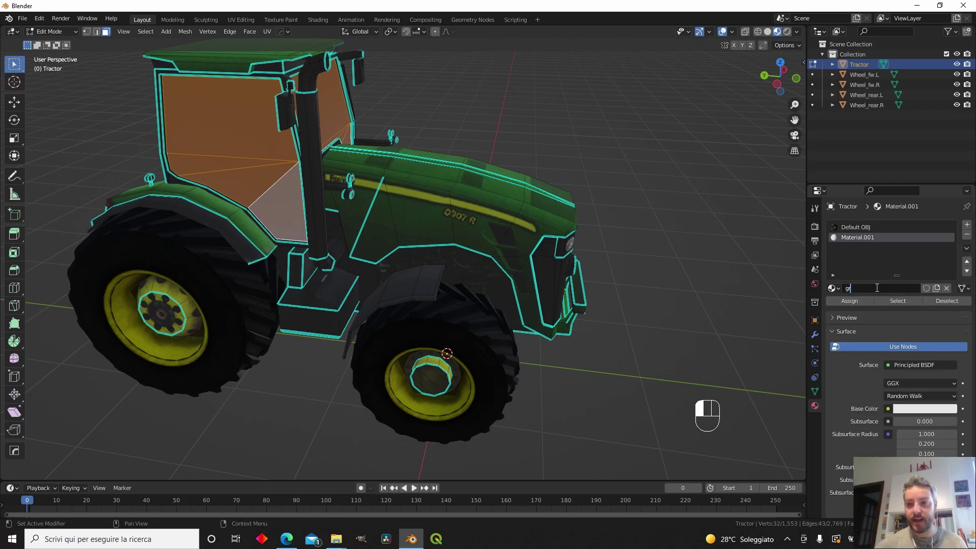
{"action": "type", "text": "ll"}
{"action": "key", "text": "BackSpace"}
- Set the new material's MSFS material type to Glass
{"action": "scroll", "coordinate": [844, 402], "scroll_direction": "down", "scroll_amount": 15}
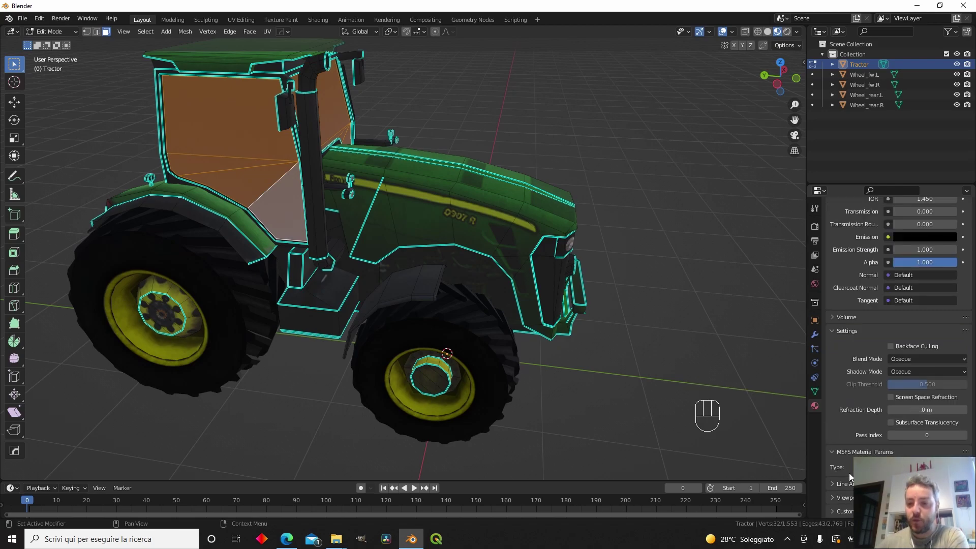
{"action": "left_click", "coordinate": [870, 467]}
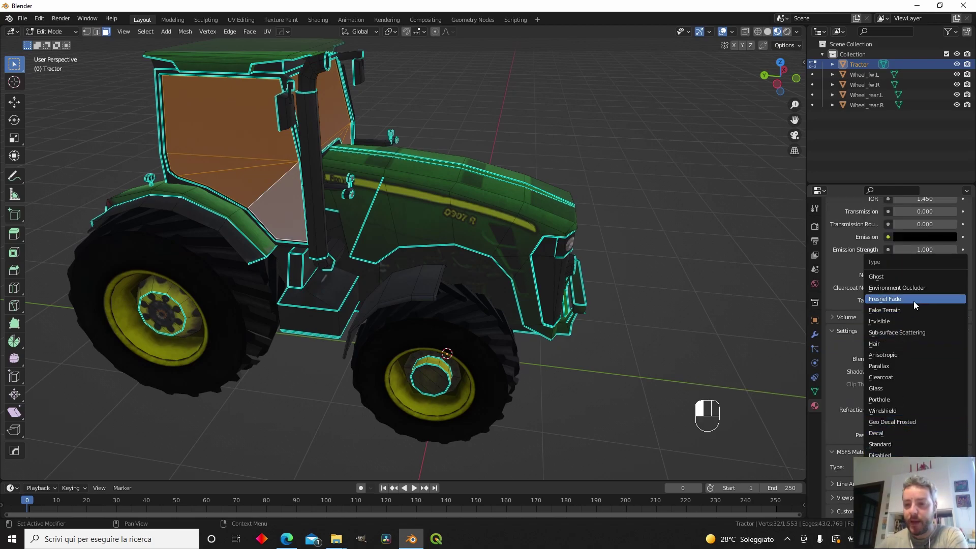
{"action": "left_click", "coordinate": [897, 386]}
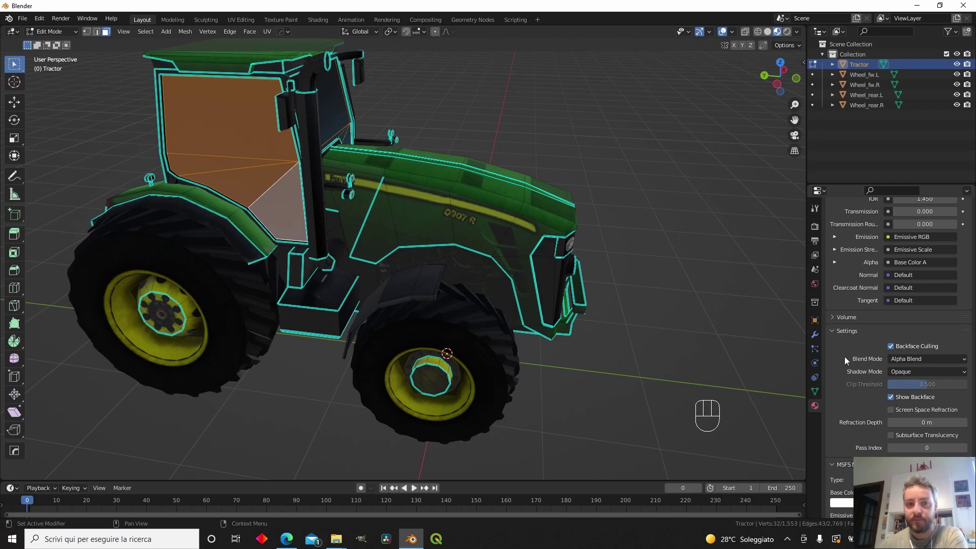
- Make the glass material's base color a darker, semi-transparent grey with an alpha of about 0.164
{"action": "scroll", "coordinate": [842, 353], "scroll_direction": "down", "scroll_amount": 6}
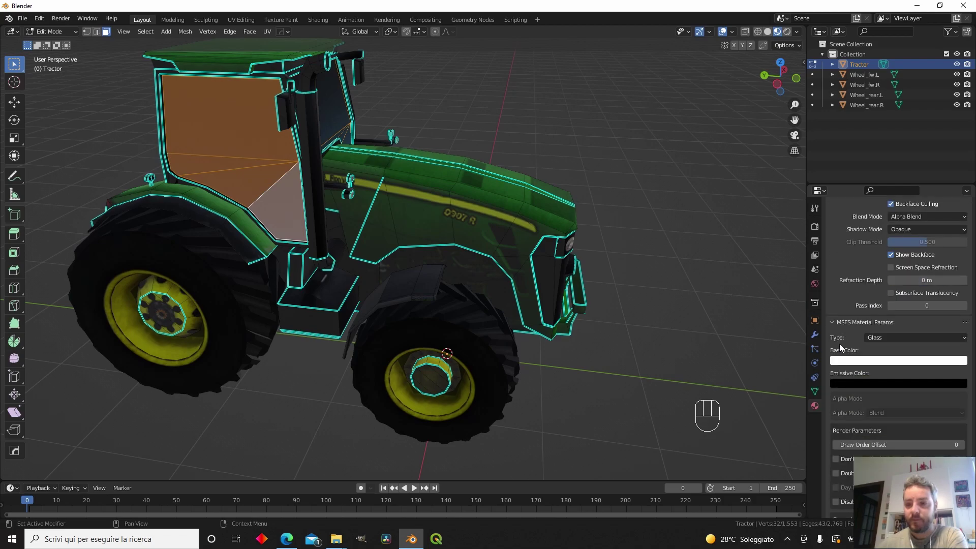
{"action": "left_click", "coordinate": [885, 361]}
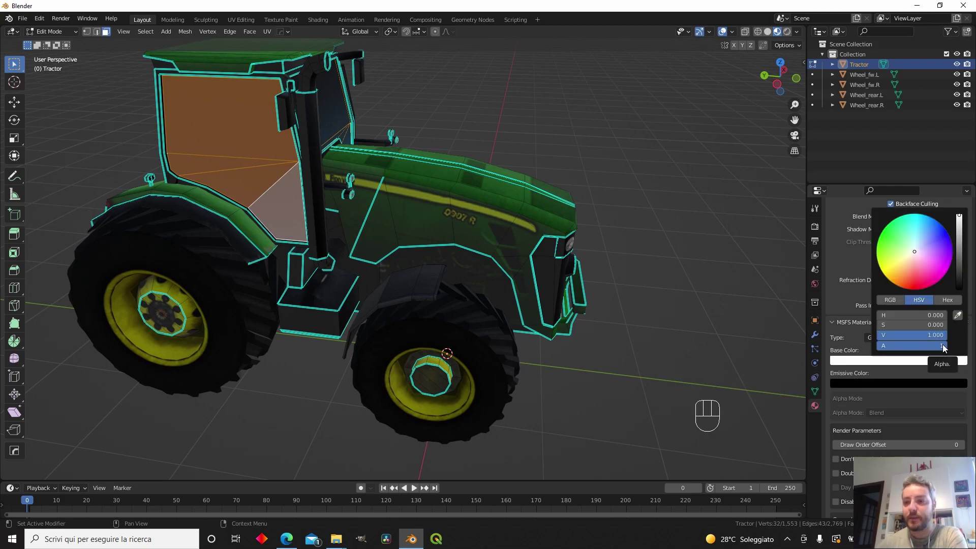
{"action": "left_click_drag", "start_coordinate": [943, 347], "coordinate": [891, 346]}
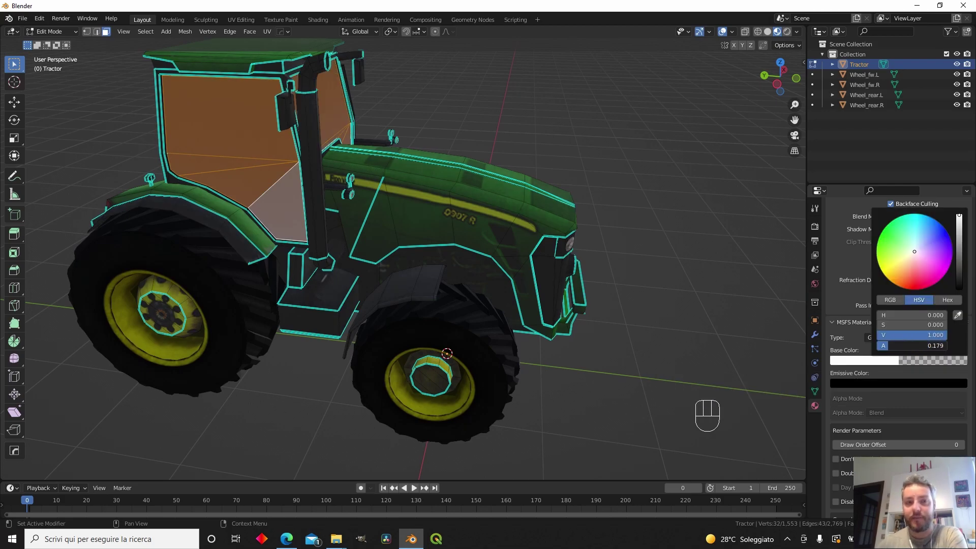
{"action": "middle_click_drag", "start_coordinate": [387, 219], "coordinate": [417, 221]}
{"action": "left_click", "coordinate": [945, 359]}
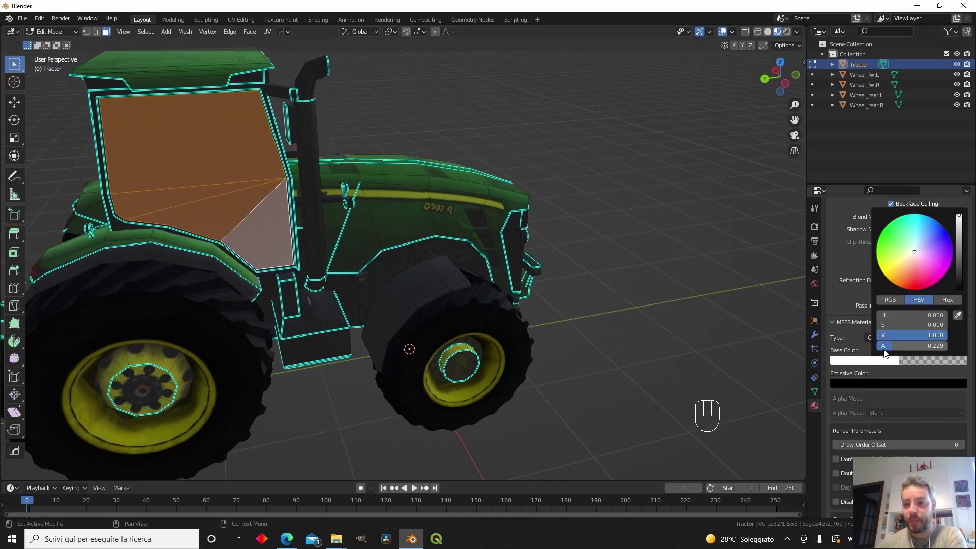
{"action": "left_click_drag", "start_coordinate": [886, 347], "coordinate": [889, 346]}
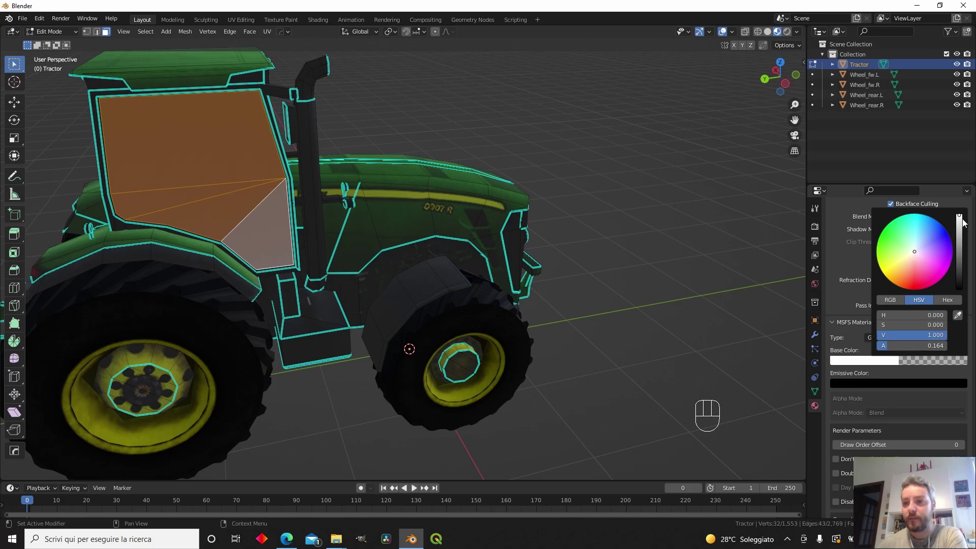
{"action": "left_click_drag", "start_coordinate": [959, 218], "coordinate": [960, 244]}
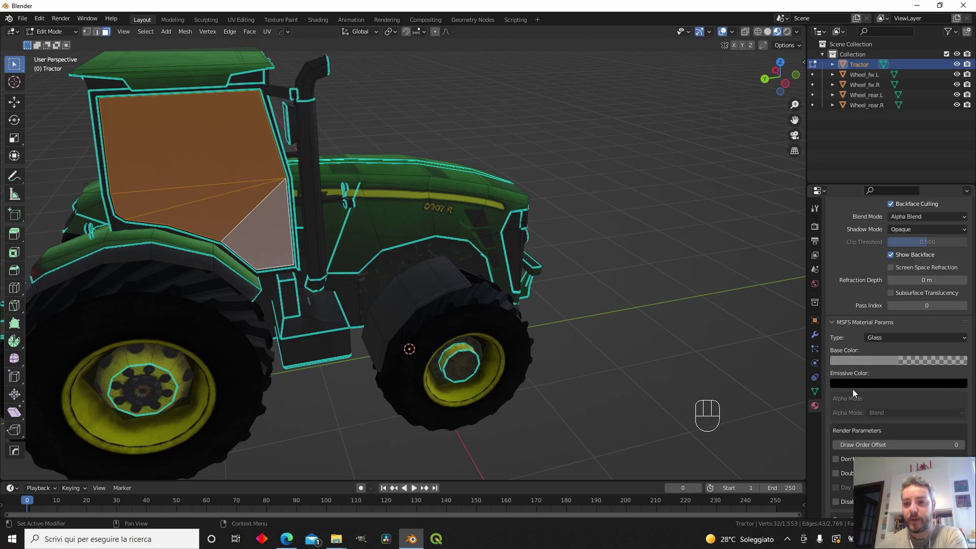
{"action": "scroll", "coordinate": [873, 316], "scroll_direction": "up", "scroll_amount": 15}
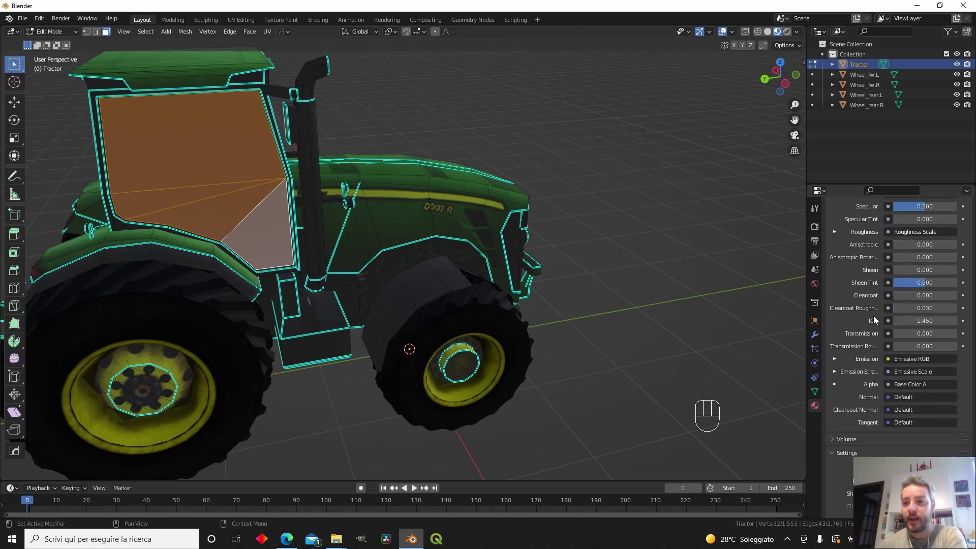
- Set the glass material's roughness scale to 0.020
{"action": "left_click", "coordinate": [834, 333]}
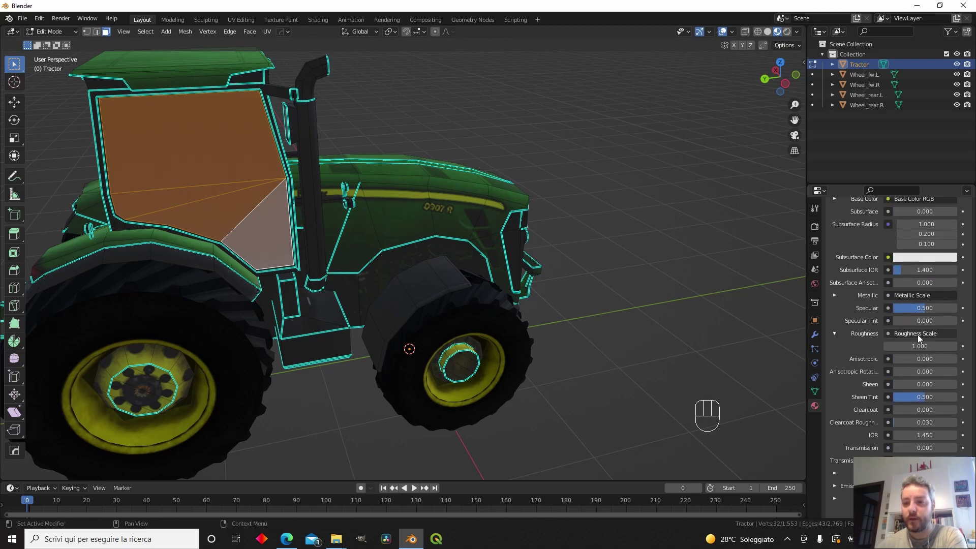
{"action": "left_click", "coordinate": [928, 346]}
{"action": "key", "text": "BackSpace"}
{"action": "key", "text": "BackSpace"}
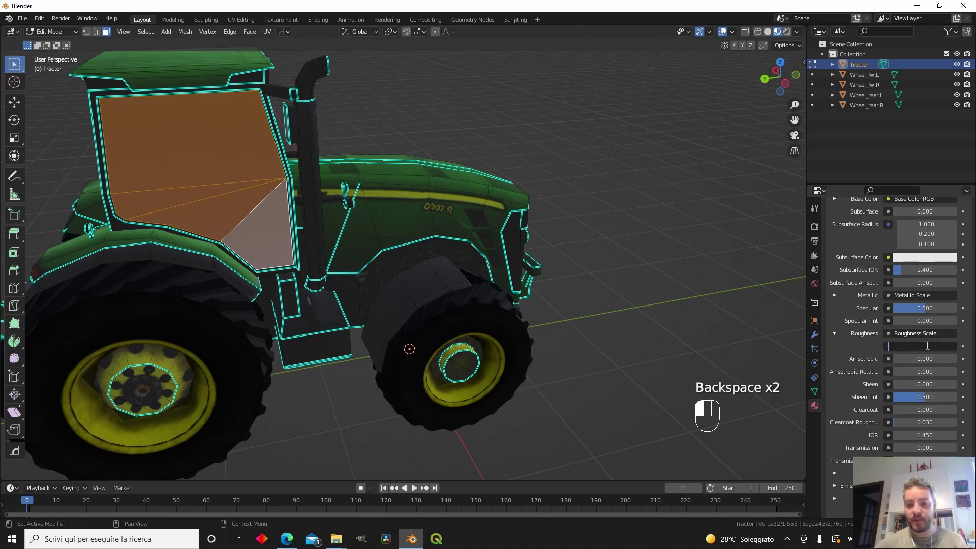
{"action": "type", "text": "0.020"}
{"action": "key", "text": "Return"}
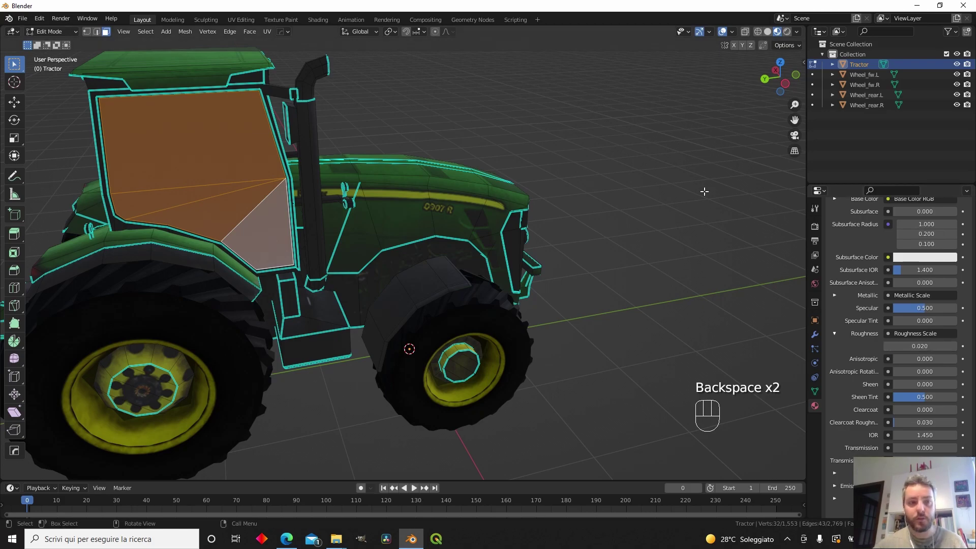
- Add the missed window faces to the selection in Edit Mode and assign the glass material to the selected faces
{"action": "scroll", "coordinate": [383, 203], "scroll_direction": "down", "scroll_amount": 3}
{"action": "key", "text": "Tab"}
{"action": "scroll", "coordinate": [382, 203], "scroll_direction": "up", "scroll_amount": 8}
{"action": "key", "text": "Tab"}
{"action": "middle_click_drag", "start_coordinate": [382, 203], "coordinate": [305, 254]}
{"action": "left_click", "coordinate": [141, 246], "text": "shift"}
{"action": "left_click", "coordinate": [152, 258], "text": "shift"}
{"action": "scroll", "coordinate": [151, 258], "scroll_direction": "down", "scroll_amount": 3}
{"action": "left_click", "coordinate": [857, 237]}
{"action": "left_click", "coordinate": [856, 300]}
{"action": "key", "text": "Tab"}
{"action": "middle_click_drag", "start_coordinate": [657, 217], "coordinate": [525, 223]}
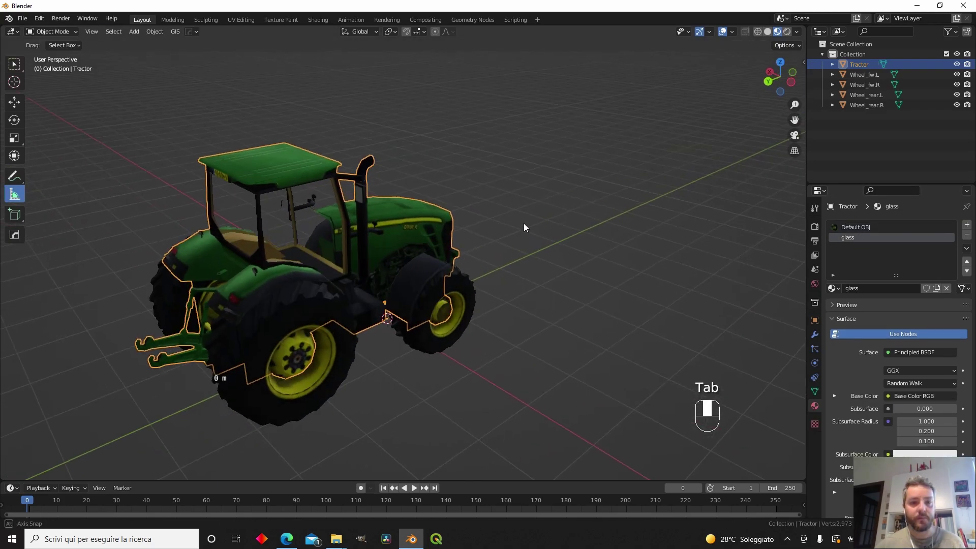
- Examine the cab's transparent windows and the whole tractor from several sides in Object Mode
{"action": "scroll", "coordinate": [359, 236], "scroll_direction": "up", "scroll_amount": 3}
{"action": "middle_click_drag", "start_coordinate": [358, 236], "coordinate": [548, 249]}
{"action": "scroll", "coordinate": [295, 228], "scroll_direction": "up", "scroll_amount": 5}
{"action": "scroll", "coordinate": [386, 248], "scroll_direction": "down", "scroll_amount": 3}
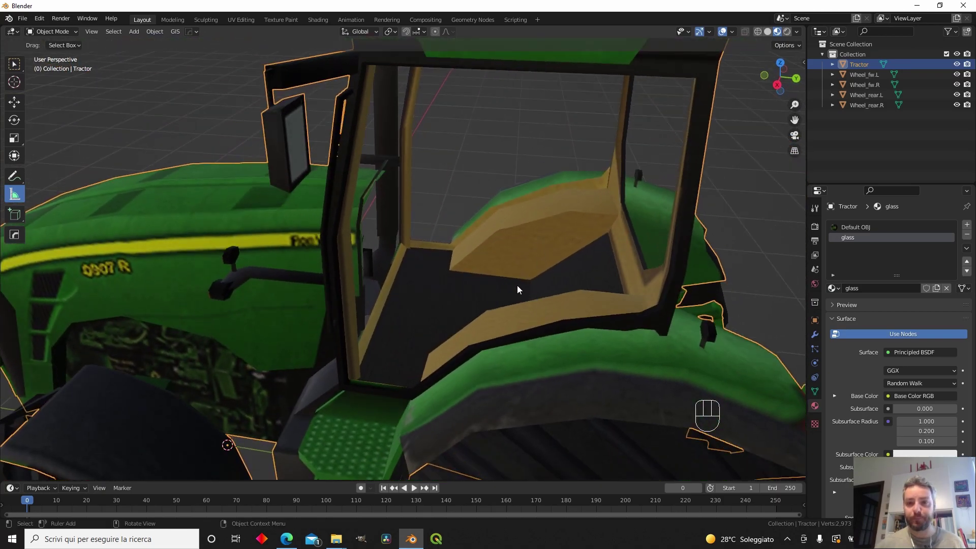
{"action": "scroll", "coordinate": [526, 282], "scroll_direction": "down", "scroll_amount": 2}
{"action": "middle_click_drag", "start_coordinate": [526, 282], "coordinate": [473, 257]}
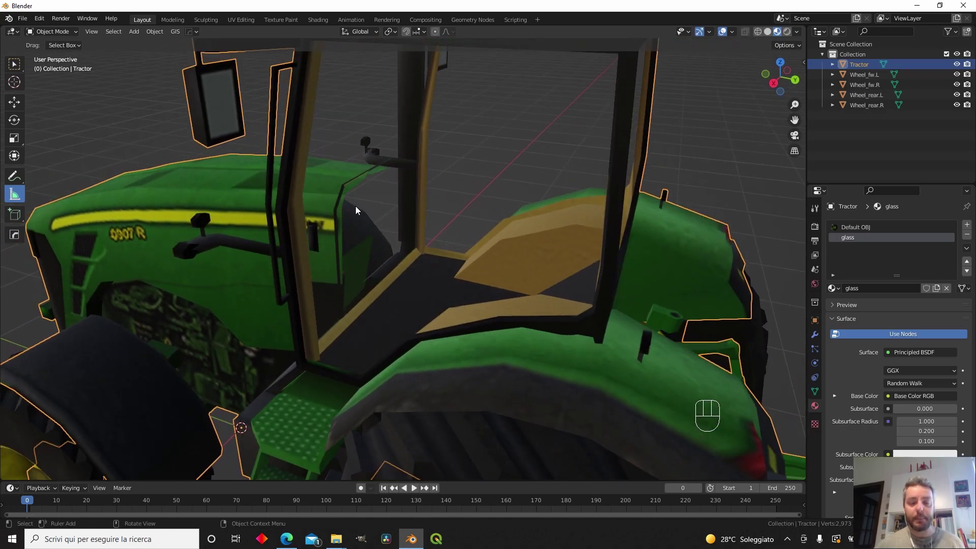
{"action": "scroll", "coordinate": [375, 221], "scroll_direction": "down", "scroll_amount": 5}
{"action": "middle_click_drag", "start_coordinate": [375, 222], "coordinate": [424, 236]}
{"action": "scroll", "coordinate": [430, 255], "scroll_direction": "down", "scroll_amount": 3}
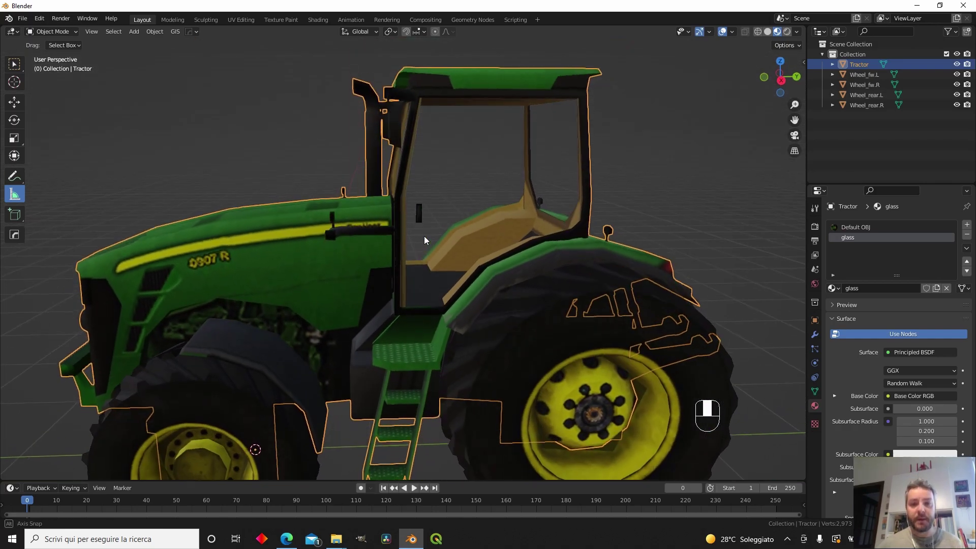
{"action": "scroll", "coordinate": [432, 235], "scroll_direction": "down", "scroll_amount": 2}
{"action": "left_click", "coordinate": [610, 227]}
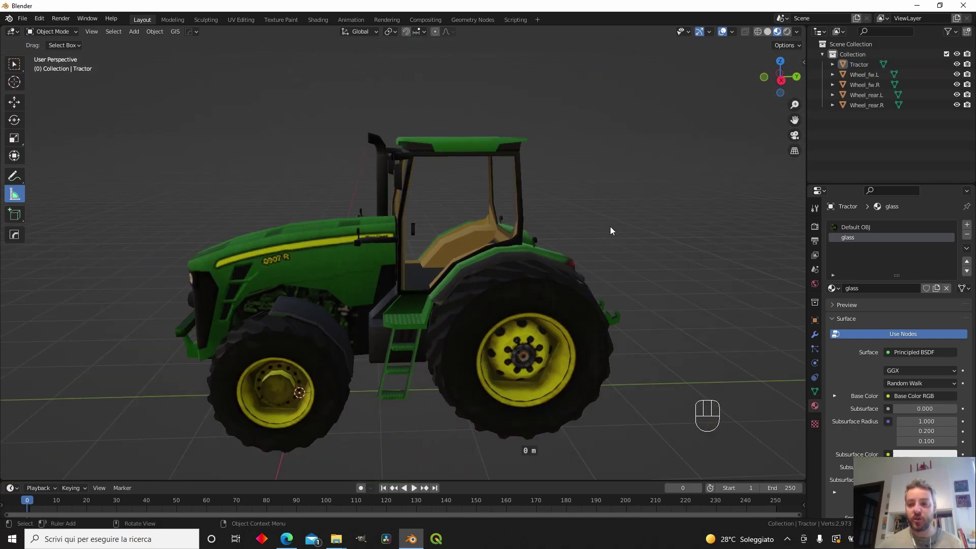
{"action": "middle_click_drag", "start_coordinate": [611, 230], "coordinate": [636, 258]}
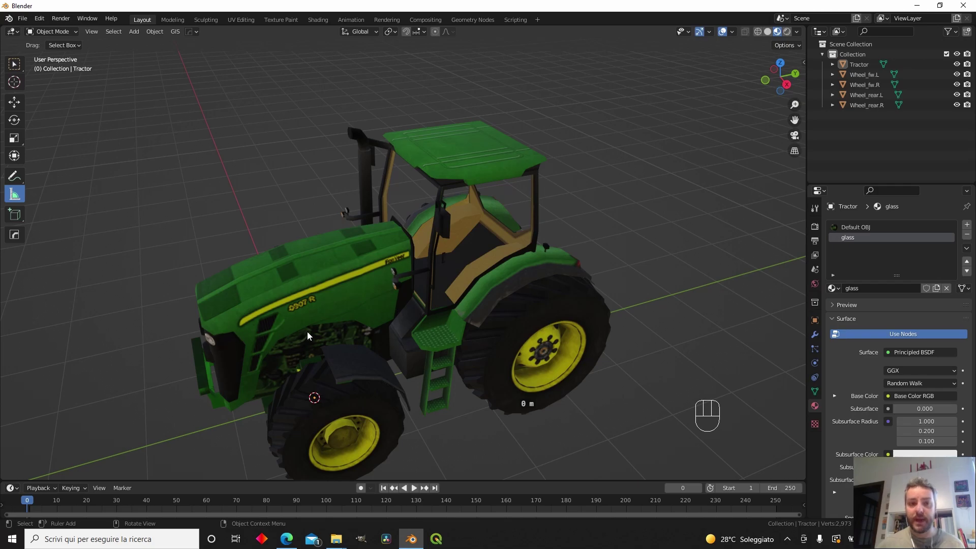
{"action": "middle_click_drag", "start_coordinate": [318, 309], "coordinate": [384, 289]}
{"action": "middle_click_drag", "start_coordinate": [445, 327], "coordinate": [364, 385]}
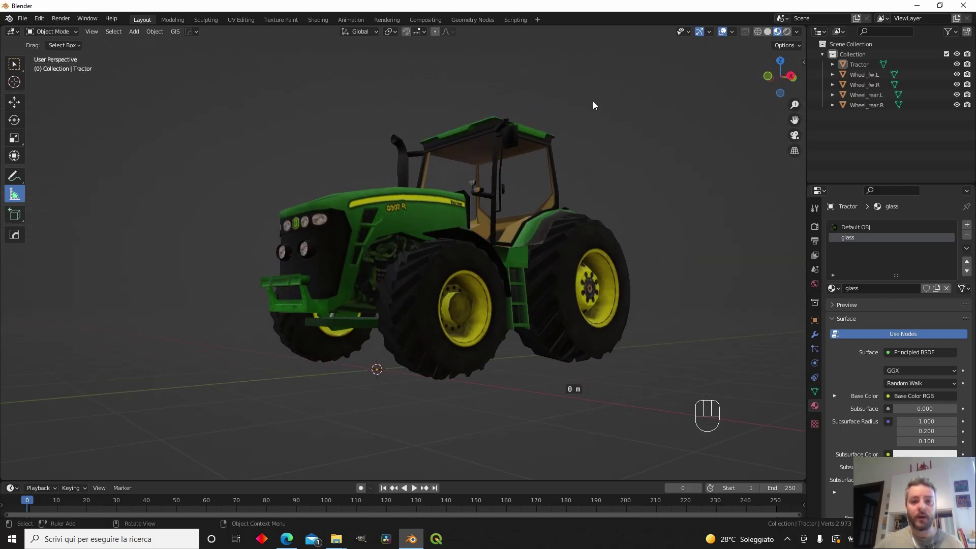
{"action": "middle_click_drag", "start_coordinate": [446, 334], "coordinate": [390, 376]}
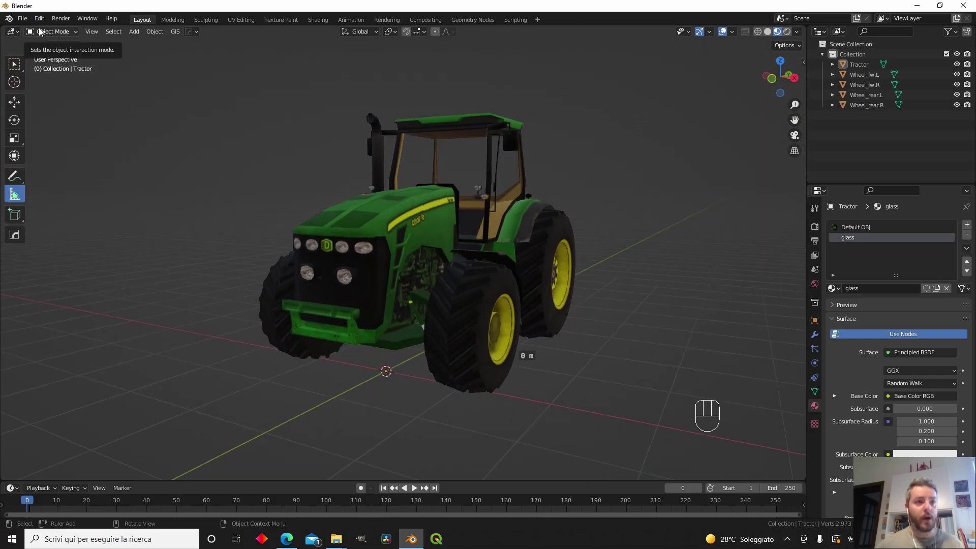
- Add a plain-axes empty at the 3D cursor and rename it tractor_main
{"action": "left_click", "coordinate": [133, 32]}
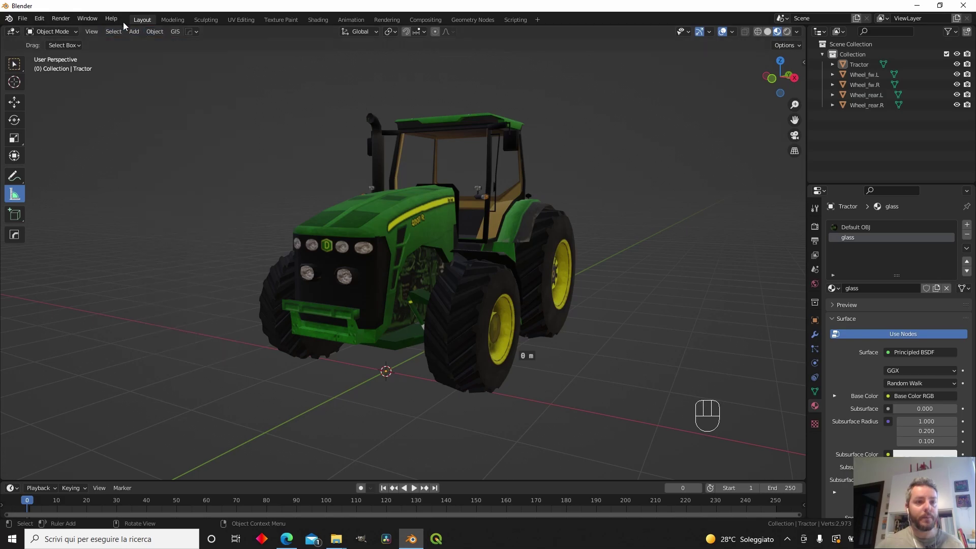
{"action": "left_click", "coordinate": [133, 31]}
{"action": "mouse_move", "coordinate": [175, 147]}
{"action": "left_click", "coordinate": [266, 145]}
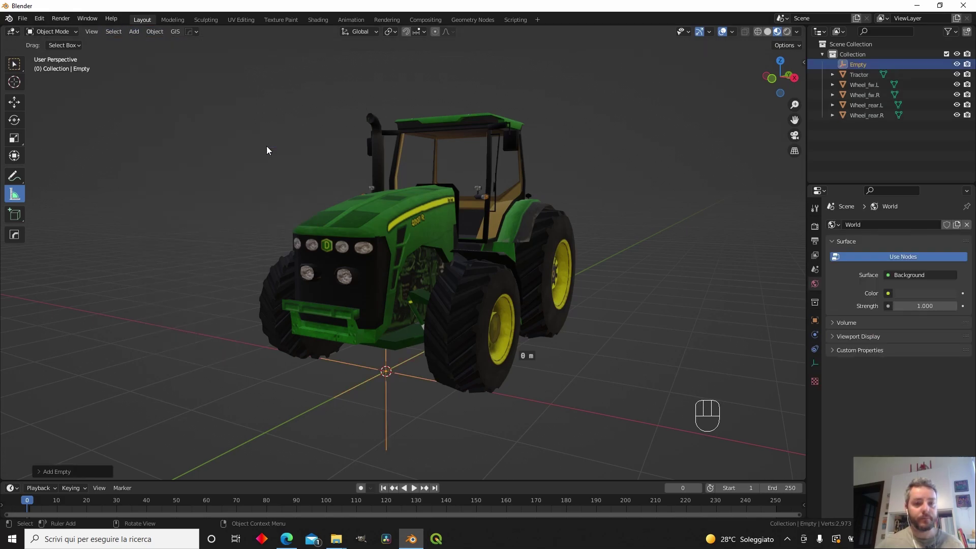
{"action": "double_click", "coordinate": [886, 65]}
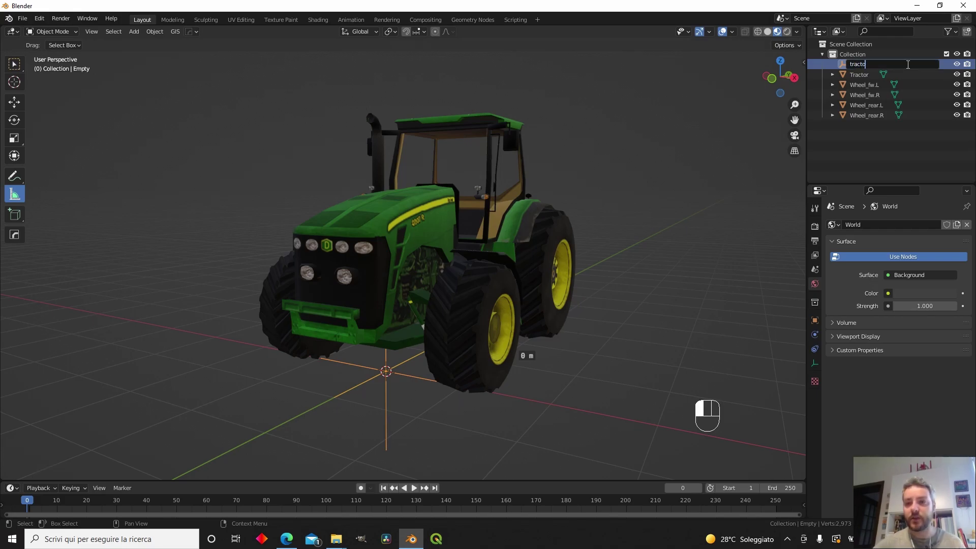
{"action": "type", "text": "tractor_main"}
{"action": "key", "text": "Return"}
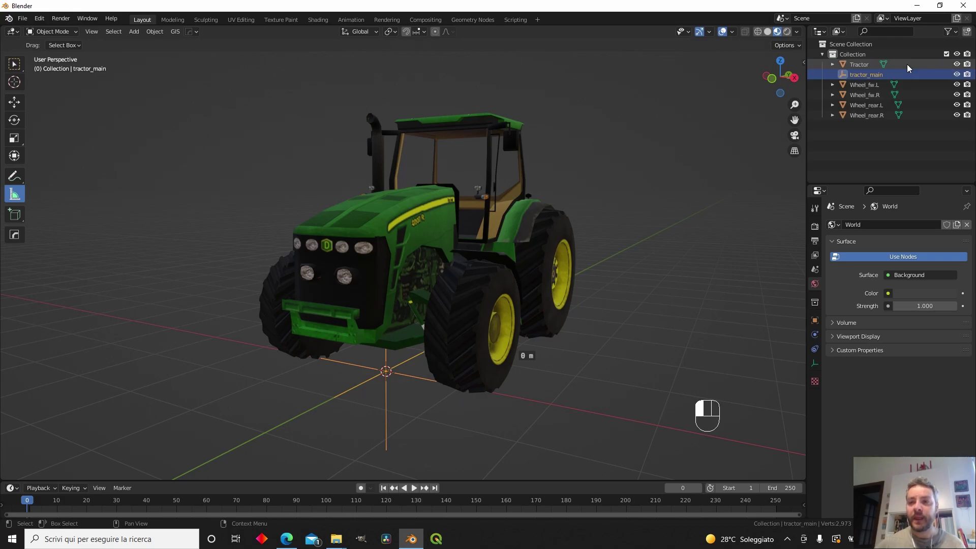
- Parent the tractor body to the tractor_main empty
{"action": "middle_click_drag", "start_coordinate": [468, 252], "coordinate": [311, 262]}
{"action": "left_click", "coordinate": [397, 241]}
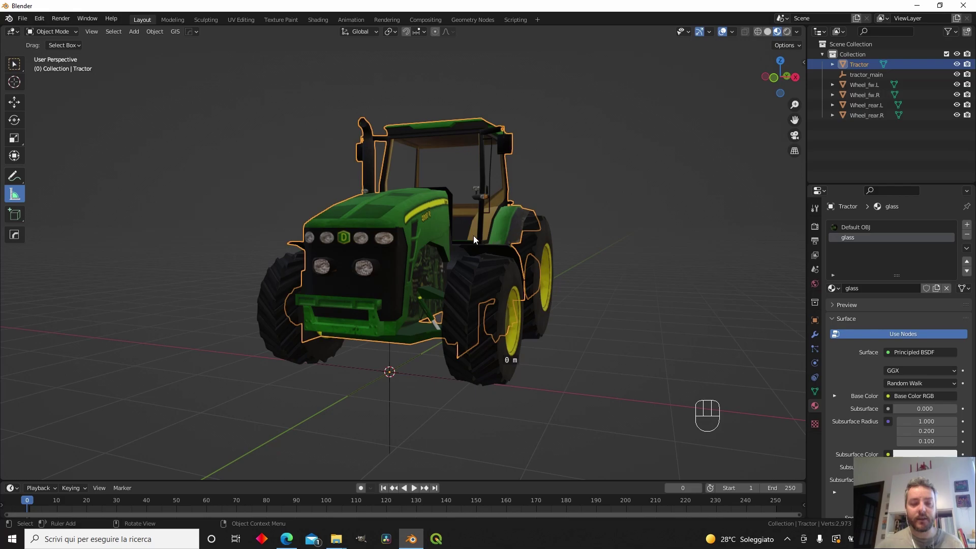
{"action": "left_click", "coordinate": [407, 377], "text": "shift"}
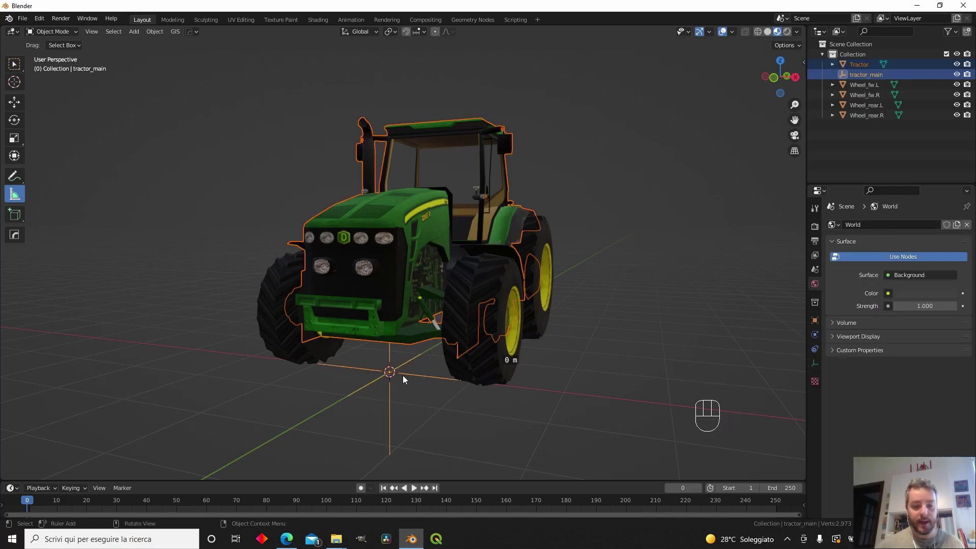
{"action": "key", "text": "ctrl+p"}
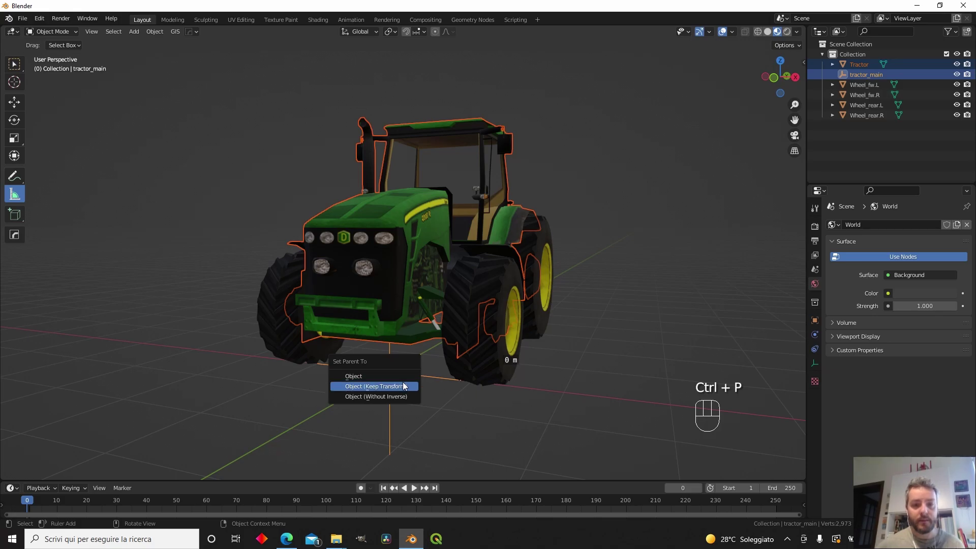
{"action": "left_click", "coordinate": [400, 377]}
- Test the parenting by moving the tractor_main empty and cancelling the move
{"action": "left_click", "coordinate": [436, 408]}
{"action": "left_click", "coordinate": [414, 390]}
{"action": "key", "text": "g"}
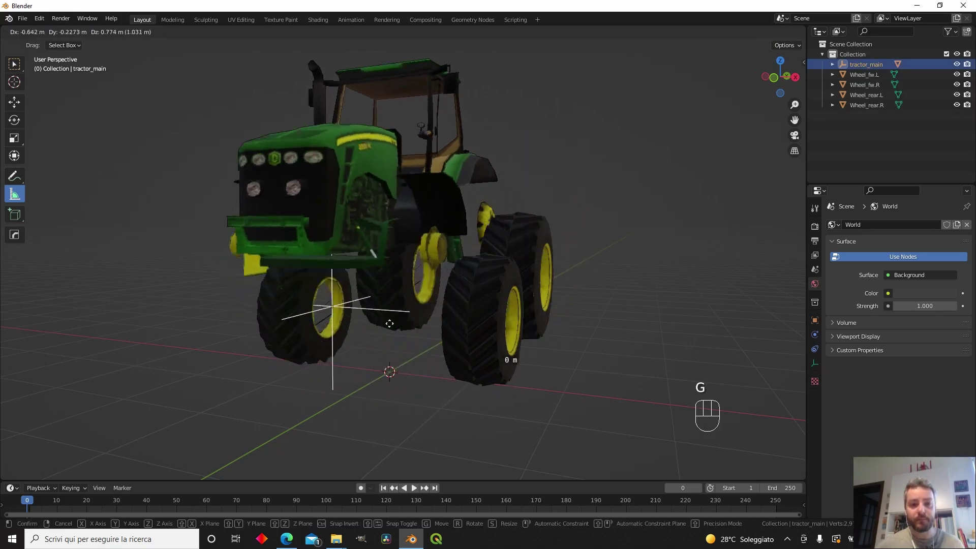
{"action": "key", "text": "Escape"}
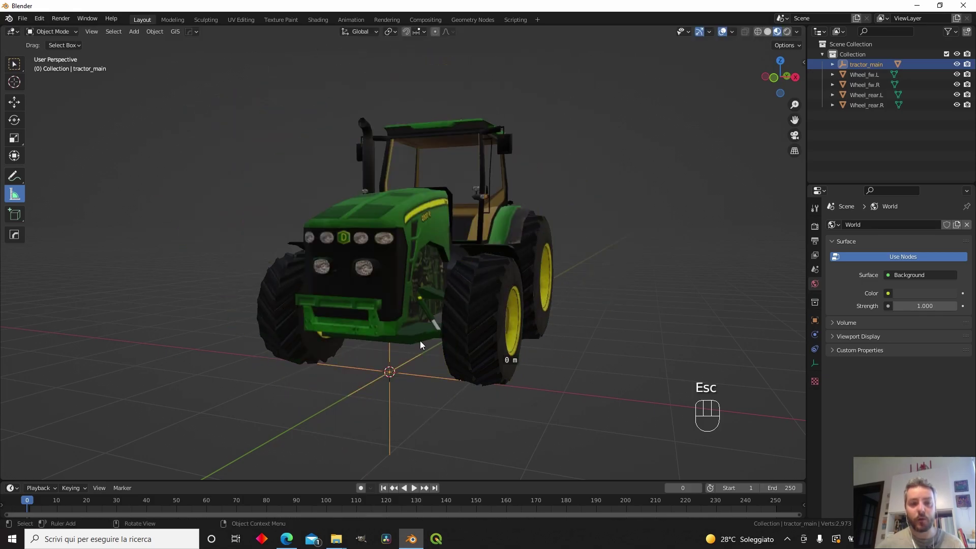
- Parent the front left wheel, Wheel_fw.L, to the tractor body
{"action": "middle_click_drag", "start_coordinate": [420, 340], "coordinate": [429, 219]}
{"action": "left_click", "coordinate": [460, 310]}
{"action": "middle_click_drag", "start_coordinate": [464, 313], "coordinate": [515, 322]}
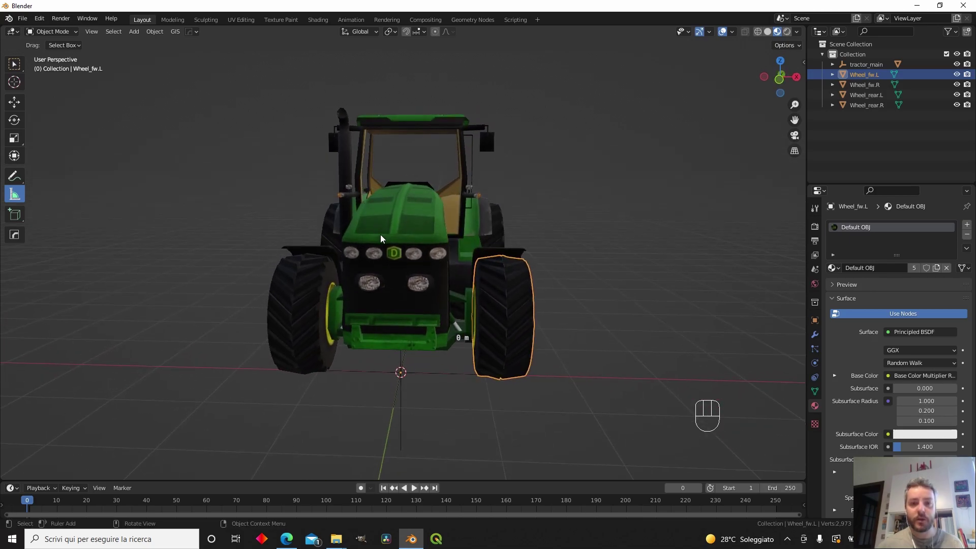
{"action": "middle_click_drag", "start_coordinate": [484, 282], "coordinate": [452, 299]}
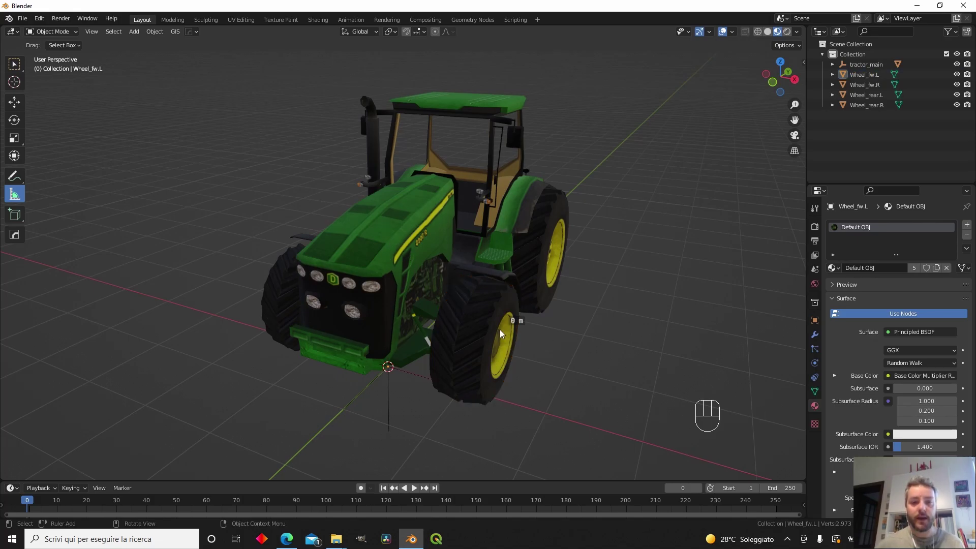
{"action": "left_click", "coordinate": [395, 244], "text": "shift"}
{"action": "key", "text": "ctrl+p"}
{"action": "left_click", "coordinate": [378, 239]}
- Parent the rear left wheel, Wheel_rear.L, to the tractor body
{"action": "middle_click_drag", "start_coordinate": [379, 240], "coordinate": [672, 256]}
{"action": "left_click", "coordinate": [657, 261]}
{"action": "left_click", "coordinate": [386, 225], "text": "shift"}
{"action": "middle_click_drag", "start_coordinate": [387, 225], "coordinate": [462, 252]}
{"action": "key", "text": "shift+p"}
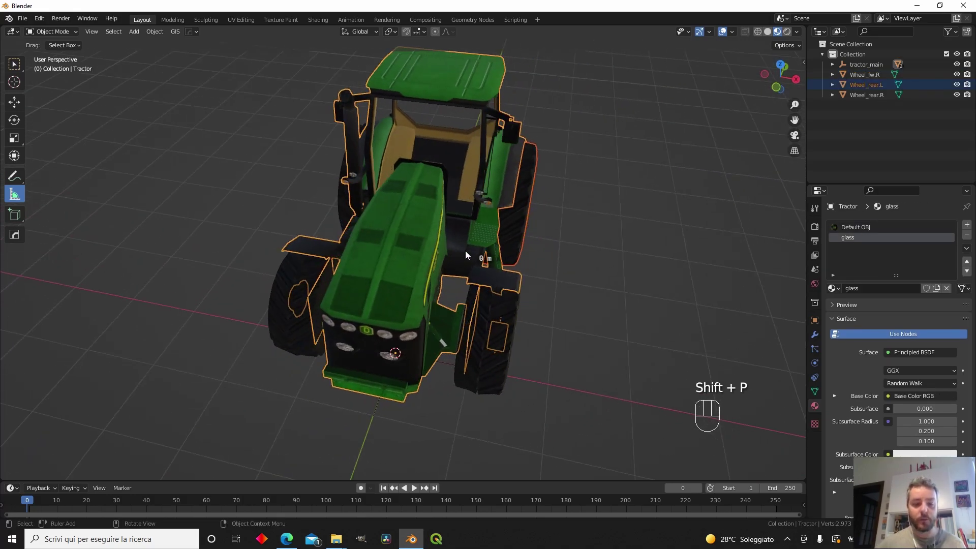
{"action": "key", "text": "ctrl+p"}
{"action": "left_click", "coordinate": [466, 252]}
- Parent the front right wheel, Wheel_fw.R, to the tractor body
{"action": "middle_click_drag", "start_coordinate": [307, 273], "coordinate": [316, 371]}
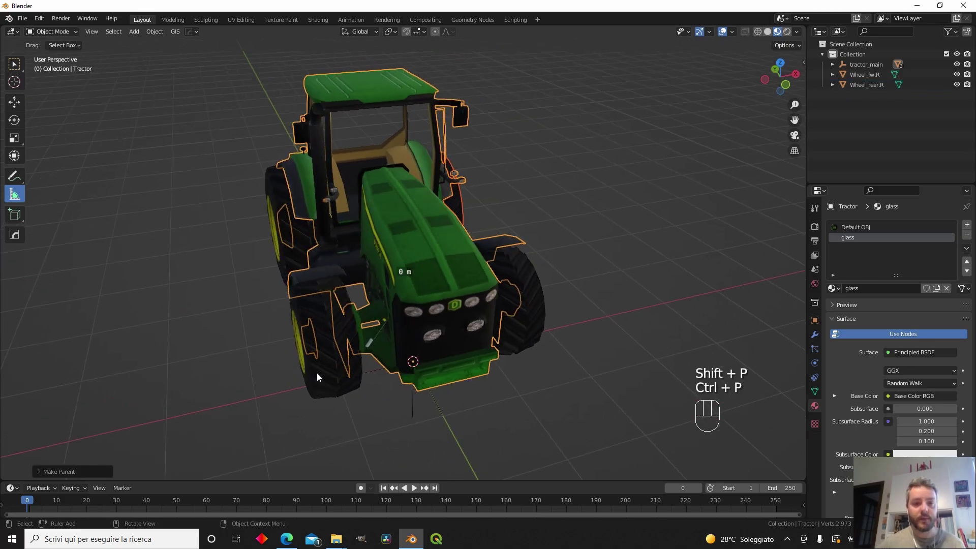
{"action": "left_click", "coordinate": [316, 368]}
{"action": "left_click", "coordinate": [412, 252], "text": "shift"}
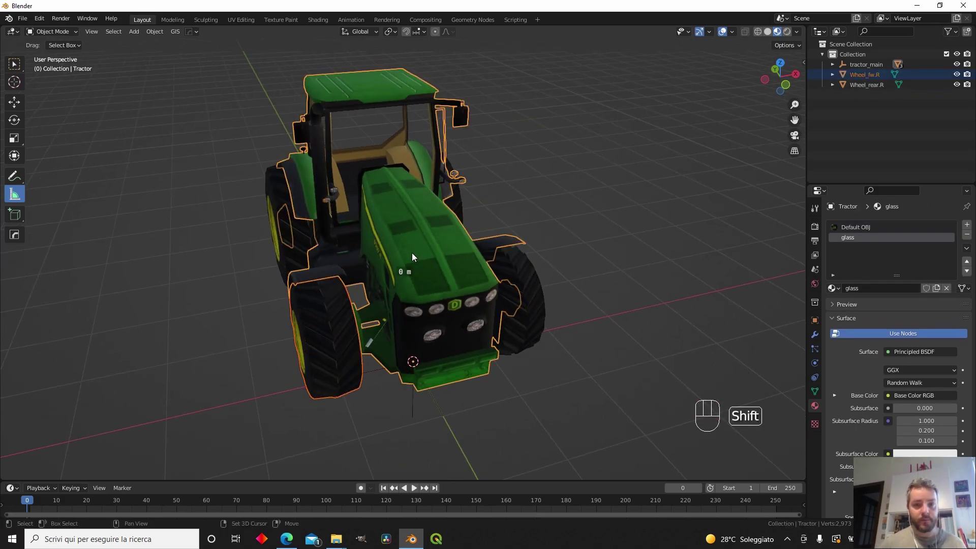
{"action": "key", "text": "ctrl+p"}
{"action": "left_click", "coordinate": [411, 257]}
- Parent the rear right wheel, Wheel_rear.R, to the tractor body
{"action": "middle_click_drag", "start_coordinate": [288, 252], "coordinate": [222, 276]}
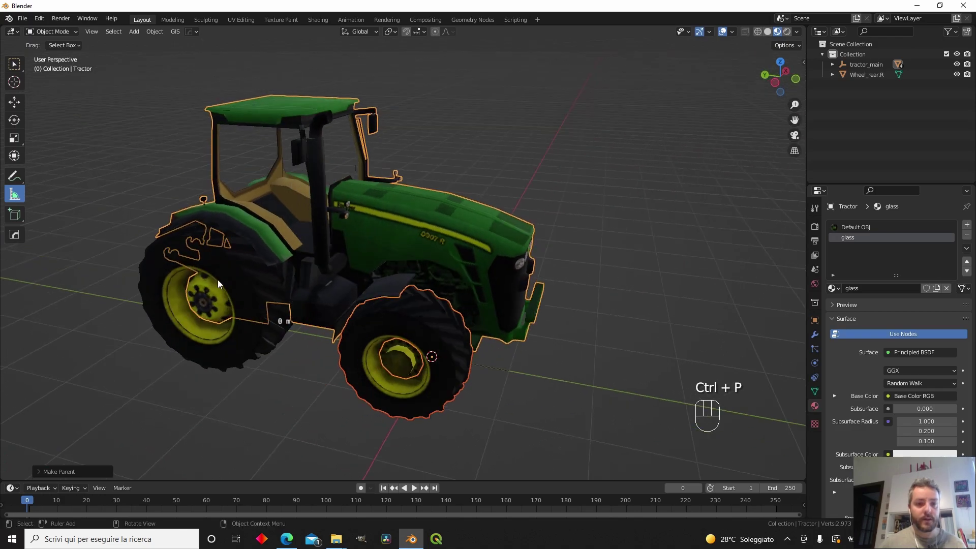
{"action": "left_click", "coordinate": [222, 276]}
{"action": "left_click", "coordinate": [471, 200], "text": "shift"}
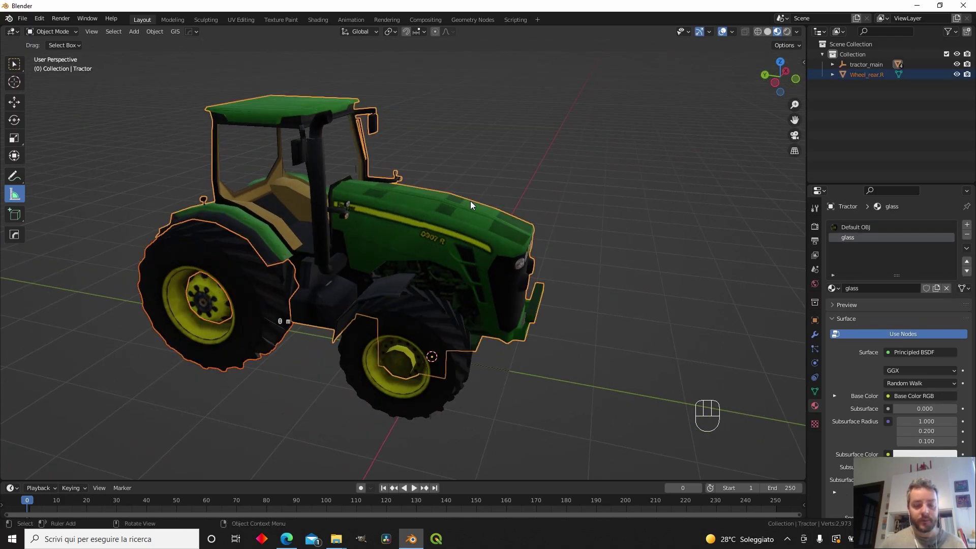
{"action": "key", "text": "ctrl+p"}
{"action": "left_click", "coordinate": [471, 201]}
- Test the hierarchy by trial-moving the tractor's parts and individual wheels, cancelling each move
{"action": "middle_click_drag", "start_coordinate": [322, 406], "coordinate": [458, 267]}
{"action": "left_click", "coordinate": [458, 267]}
{"action": "left_click", "coordinate": [457, 292]}
{"action": "key", "text": "g"}
{"action": "key", "text": "Escape"}
{"action": "middle_click_drag", "start_coordinate": [470, 305], "coordinate": [409, 356]}
{"action": "left_click", "coordinate": [430, 362]}
{"action": "key", "text": "g"}
{"action": "key", "text": "Escape"}
{"action": "left_click", "coordinate": [409, 356]}
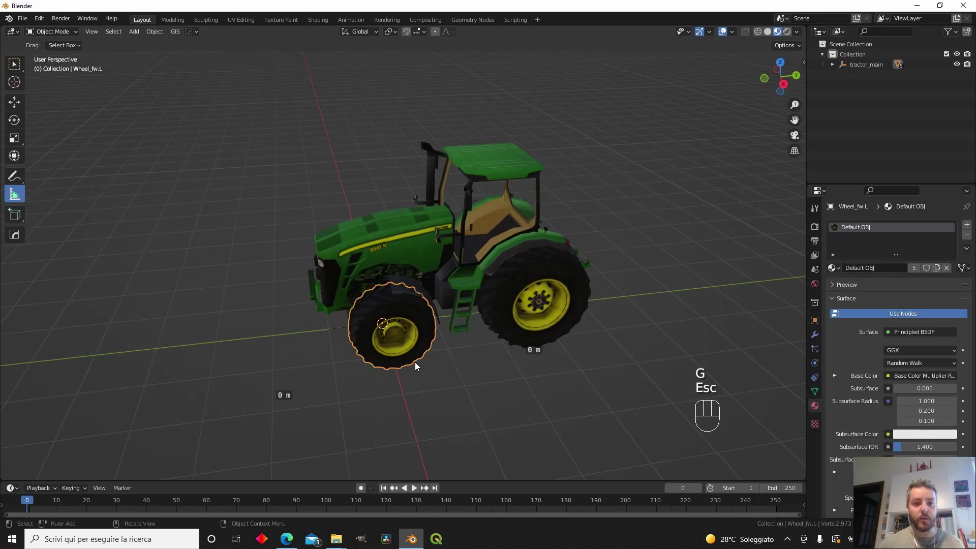
{"action": "key", "text": "g"}
{"action": "key", "text": "Escape"}
{"action": "left_click", "coordinate": [584, 325]}
{"action": "key", "text": "g"}
{"action": "key", "text": "Escape"}
{"action": "middle_click_drag", "start_coordinate": [456, 291], "coordinate": [359, 374]}
{"action": "left_click", "coordinate": [342, 342]}
{"action": "key", "text": "g"}
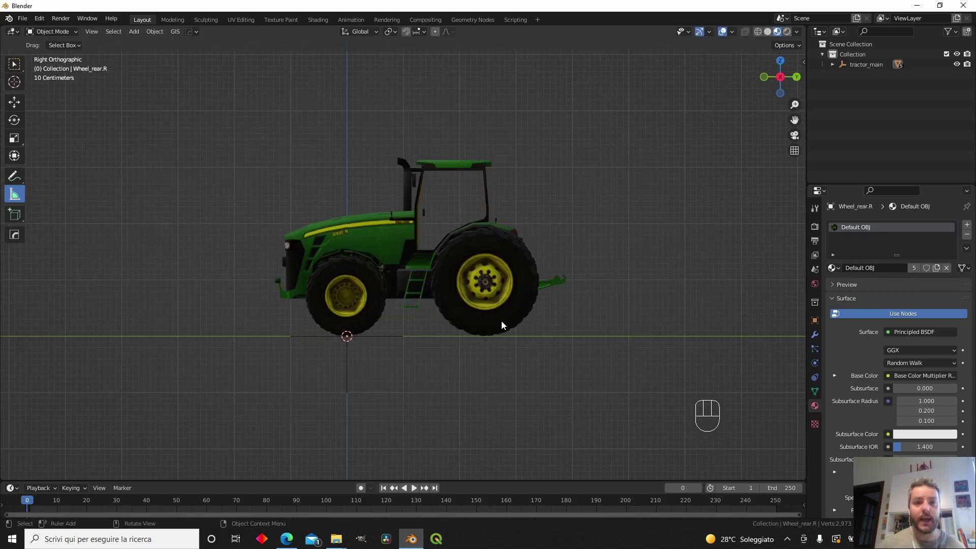
- Select the front left wheel's rim vertices in vertex mode and duplicate them in place
{"action": "left_click", "coordinate": [378, 324]}
{"action": "scroll", "coordinate": [375, 341], "scroll_direction": "up", "scroll_amount": 4}
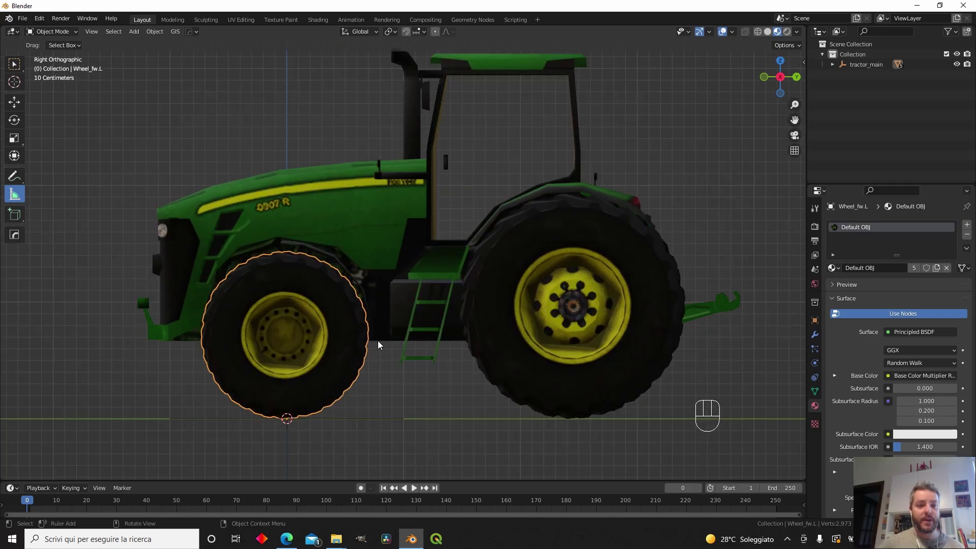
{"action": "middle_click_drag", "start_coordinate": [337, 338], "coordinate": [445, 270], "text": "shift"}
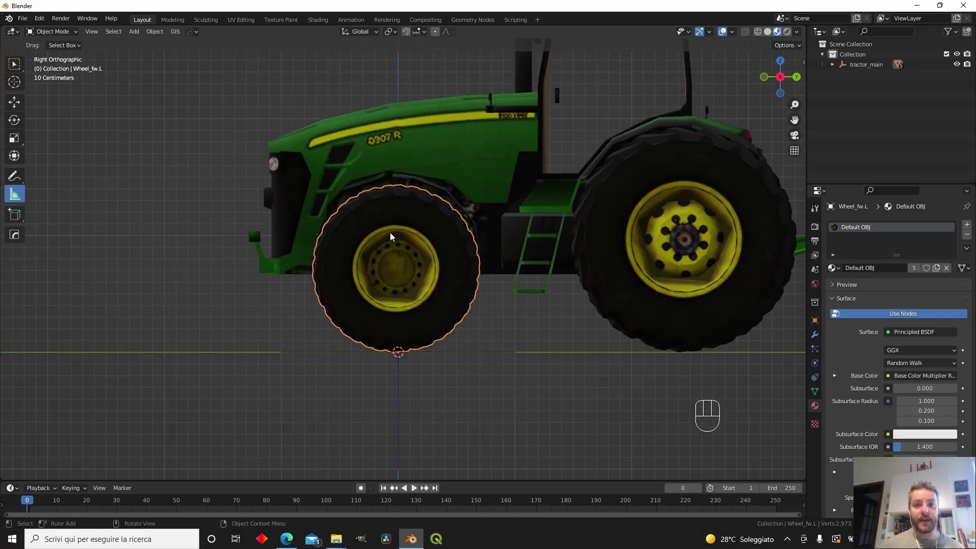
{"action": "left_click", "coordinate": [720, 213]}
{"action": "left_click", "coordinate": [441, 296]}
{"action": "scroll", "coordinate": [422, 298], "scroll_direction": "up", "scroll_amount": 3}
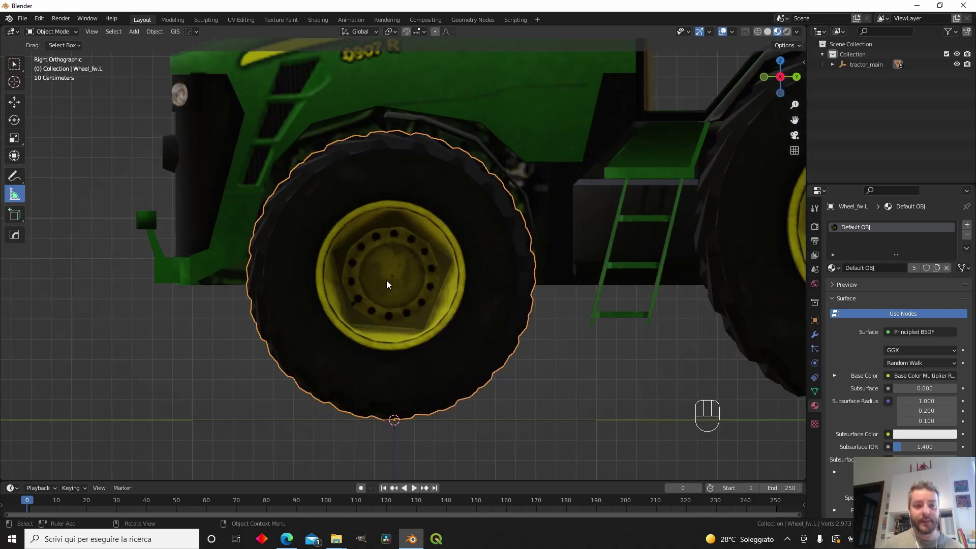
{"action": "key", "text": "Tab"}
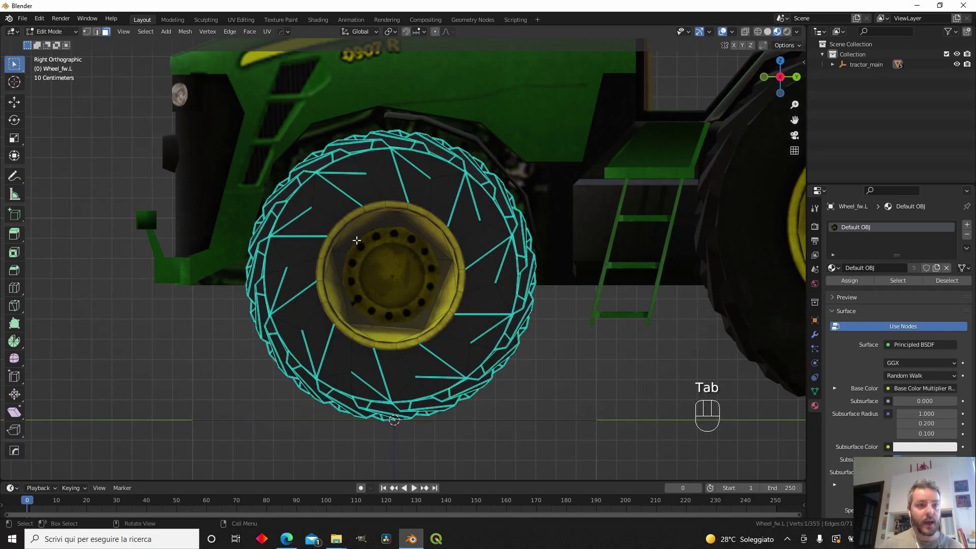
{"action": "left_click", "coordinate": [87, 32]}
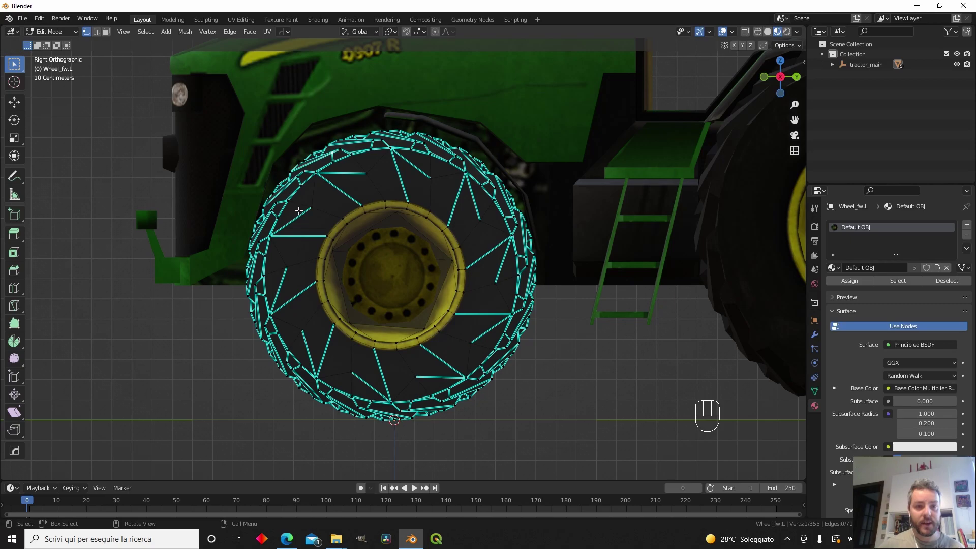
{"action": "left_click_drag", "start_coordinate": [296, 193], "coordinate": [469, 358], "text": "shift"}
{"action": "key", "text": "shift+d"}
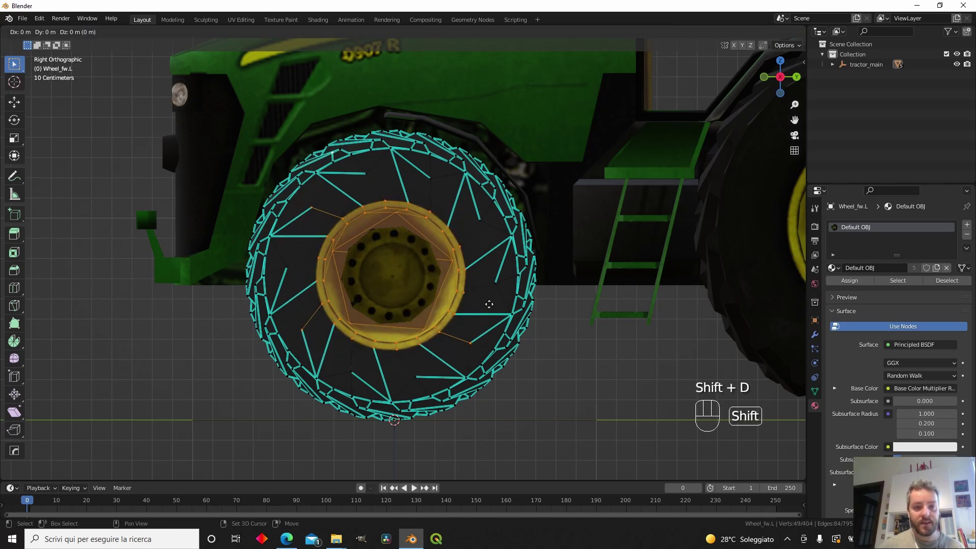
{"action": "key", "text": "Escape"}
- Snap the 3D cursor to the selected rim vertices and set the front left wheel's origin to the 3D cursor
{"action": "key", "text": "shift+s"}
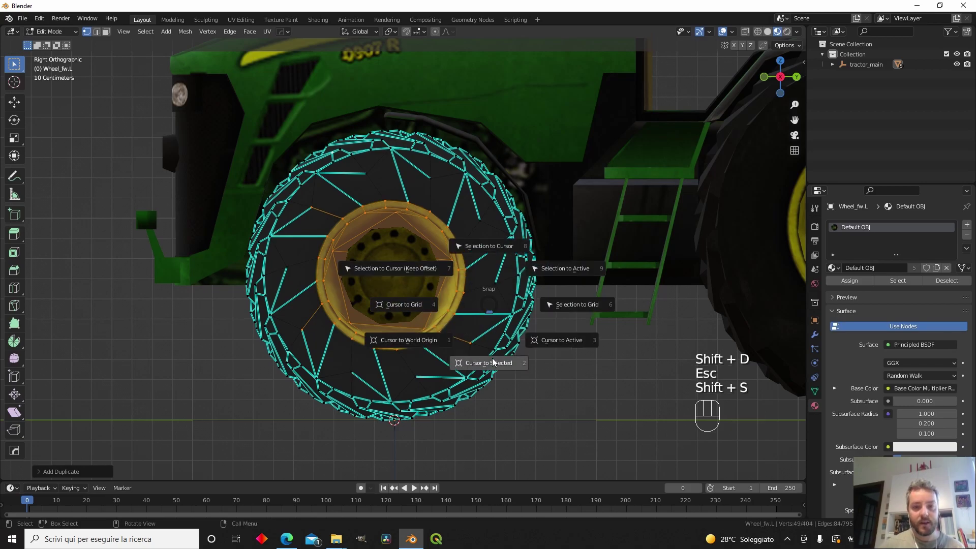
{"action": "left_click", "coordinate": [479, 364]}
{"action": "key", "text": "Tab"}
{"action": "mouse_move", "coordinate": [432, 288]}
{"action": "middle_mouse_down"}
{"action": "mouse_move", "coordinate": [463, 315]}
{"action": "mouse_move", "coordinate": [495, 302]}
{"action": "mouse_move", "coordinate": [425, 293]}
{"action": "middle_mouse_up"}
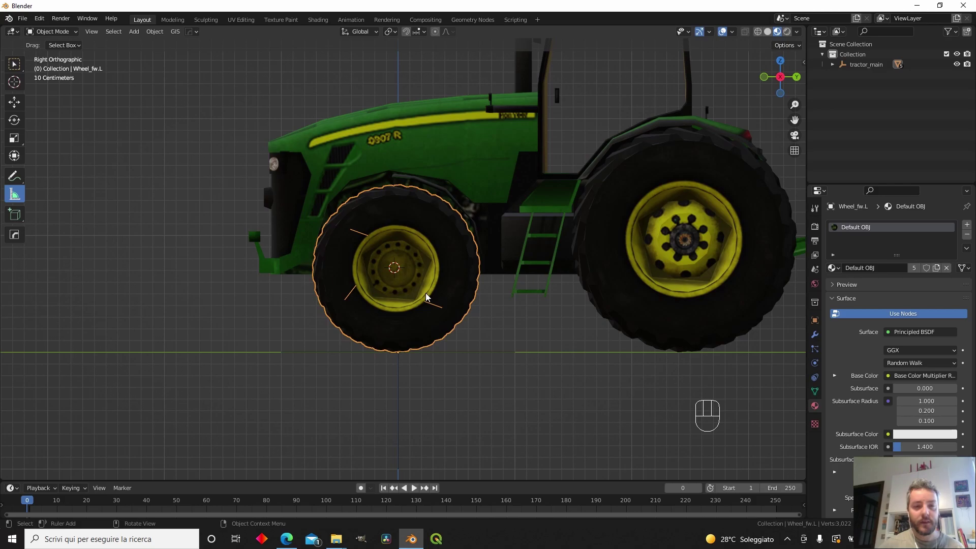
{"action": "scroll", "coordinate": [427, 287], "scroll_direction": "up", "scroll_amount": 2}
{"action": "right_click_drag", "start_coordinate": [475, 231], "coordinate": [575, 288]}
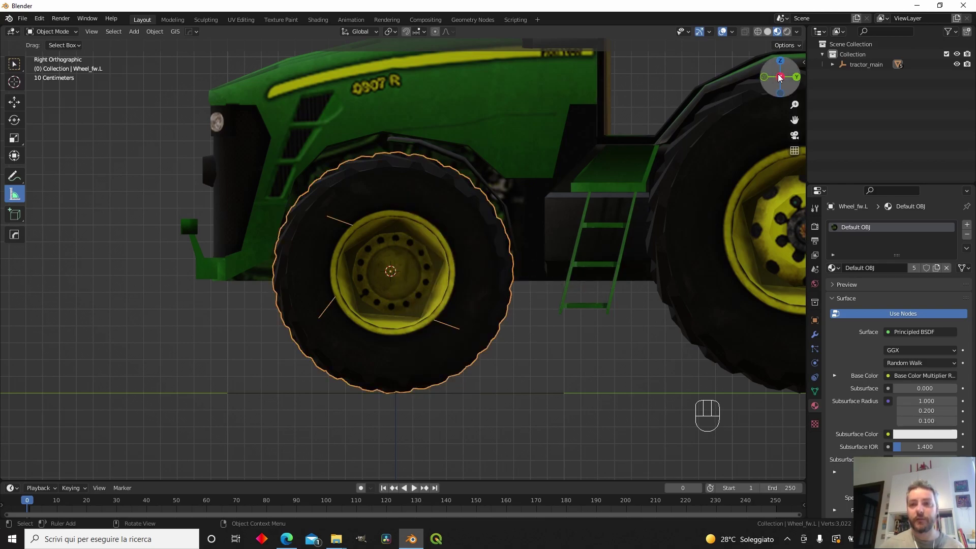
- Test the front left wheel's origin with a trial rotation around the X axis, cancelling it
{"action": "key", "text": "r"}
{"action": "key", "text": "x"}
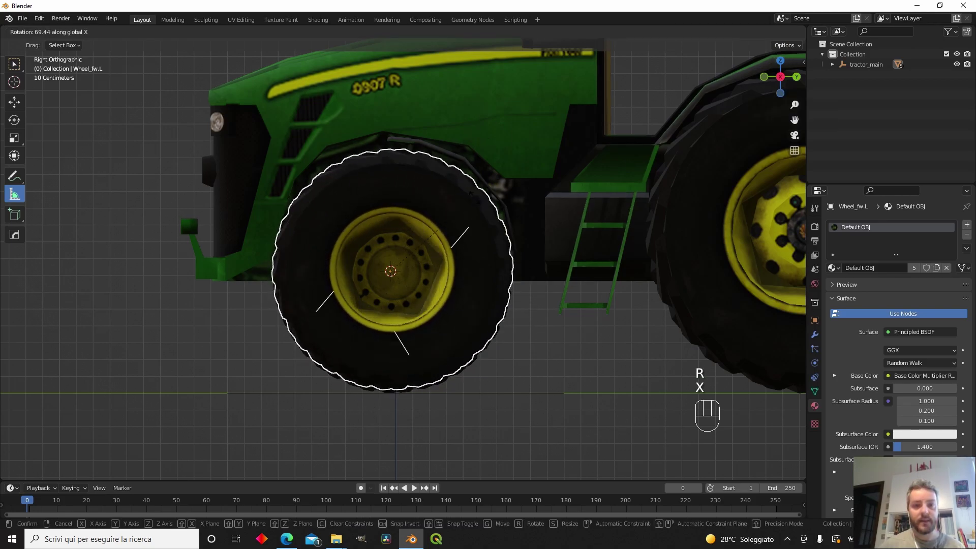
{"action": "key", "text": "Escape"}
- Snap the 3D cursor to the front right wheel's hub centre and set that wheel's origin to the cursor
{"action": "middle_click_drag", "start_coordinate": [489, 196], "coordinate": [395, 267]}
{"action": "left_click", "coordinate": [446, 293]}
{"action": "scroll", "coordinate": [377, 267], "scroll_direction": "up", "scroll_amount": 4}
{"action": "key", "text": "Tab"}
{"action": "scroll", "coordinate": [377, 267], "scroll_direction": "up", "scroll_amount": 3}
{"action": "key", "text": "shift+s"}
{"action": "key", "text": "Tab"}
{"action": "right_click", "coordinate": [509, 277]}
{"action": "mouse_move", "coordinate": [509, 277]}
{"action": "left_click", "coordinate": [563, 292]}
- Move the origins of Wheel_rear.R and Wheel_rear.L to their hub centres using the 3D cursor
{"action": "scroll", "coordinate": [563, 293], "scroll_direction": "down", "scroll_amount": 6}
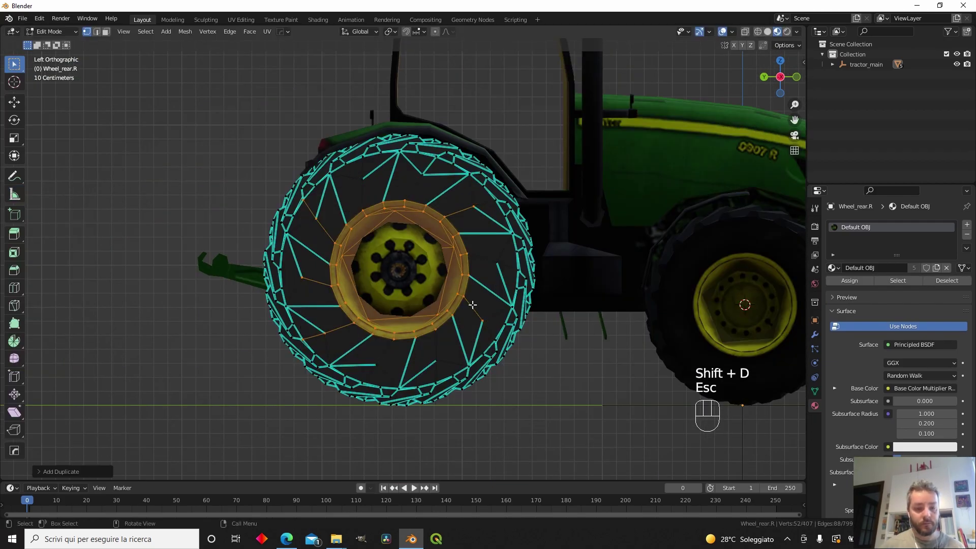
{"action": "scroll", "coordinate": [405, 279], "scroll_direction": "up", "scroll_amount": 4}
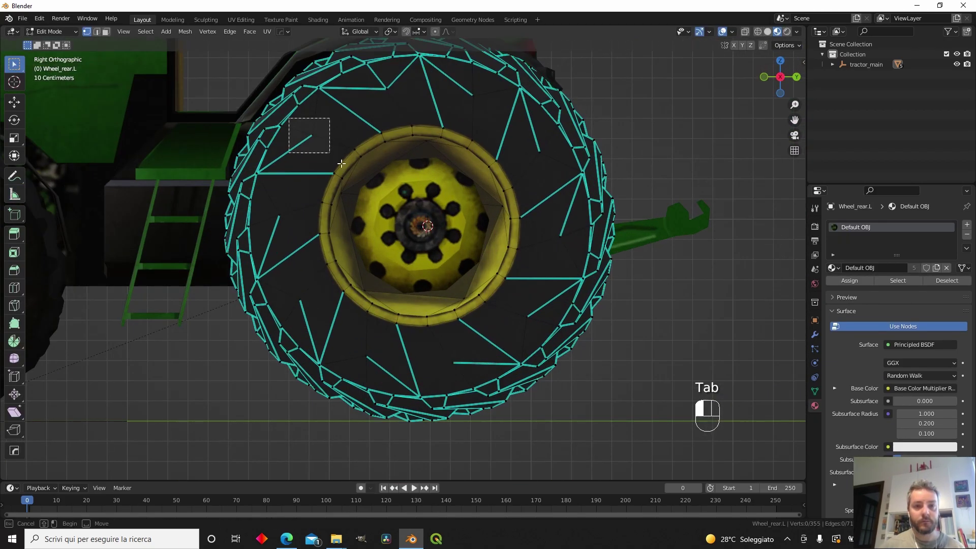
{"action": "right_click", "coordinate": [360, 194]}
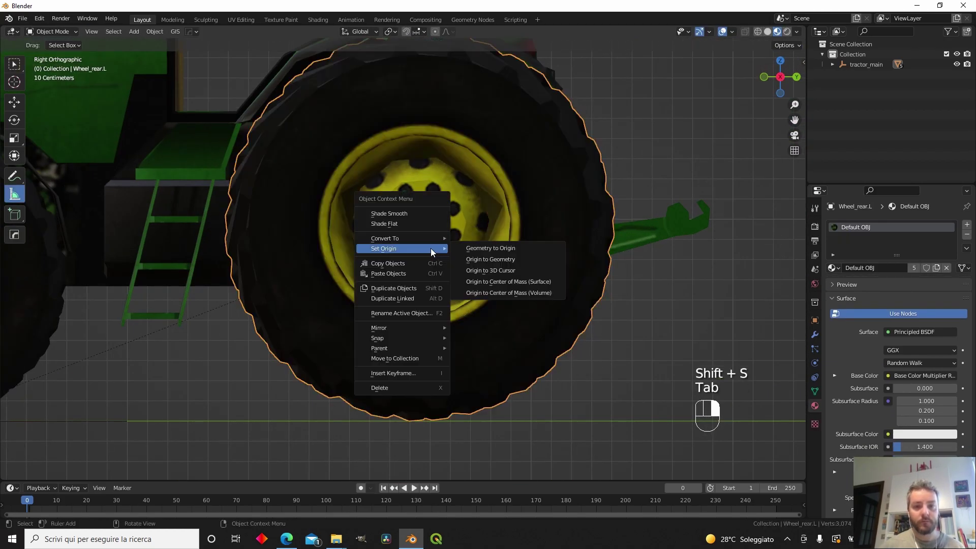
{"action": "scroll", "coordinate": [496, 234], "scroll_direction": "down", "scroll_amount": 5}
{"action": "middle_click_drag", "start_coordinate": [481, 247], "coordinate": [388, 294]}
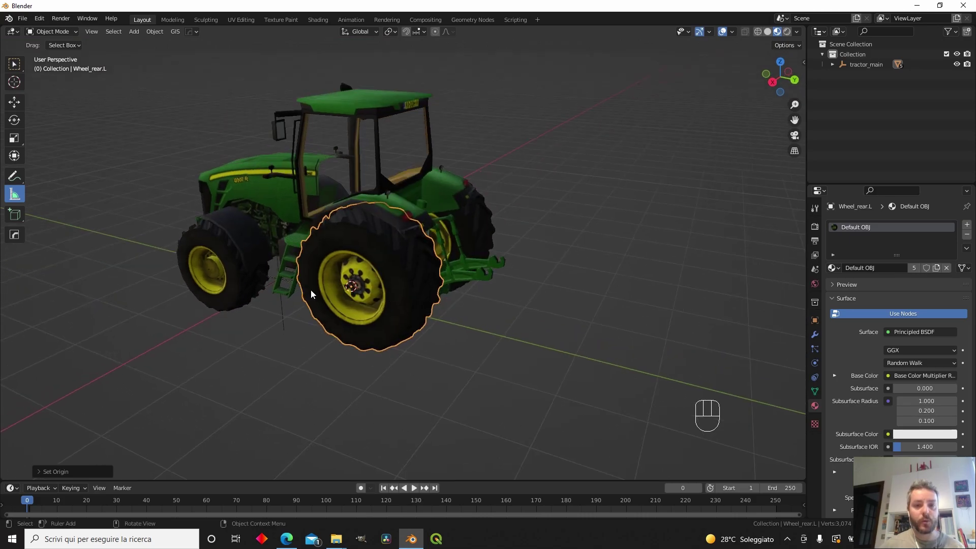
{"action": "middle_click_drag", "start_coordinate": [514, 289], "coordinate": [362, 305]}
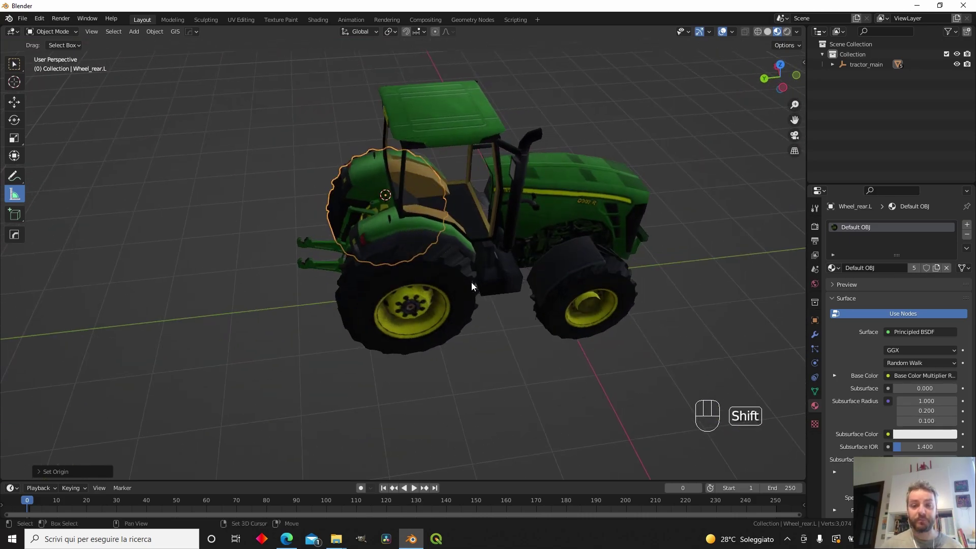
- Check the rolling direction in the right side view by trial-rotating Wheel_fw.L around X, cancelling the rotation
{"action": "key", "text": "KP_3"}
{"action": "left_click", "coordinate": [257, 279]}
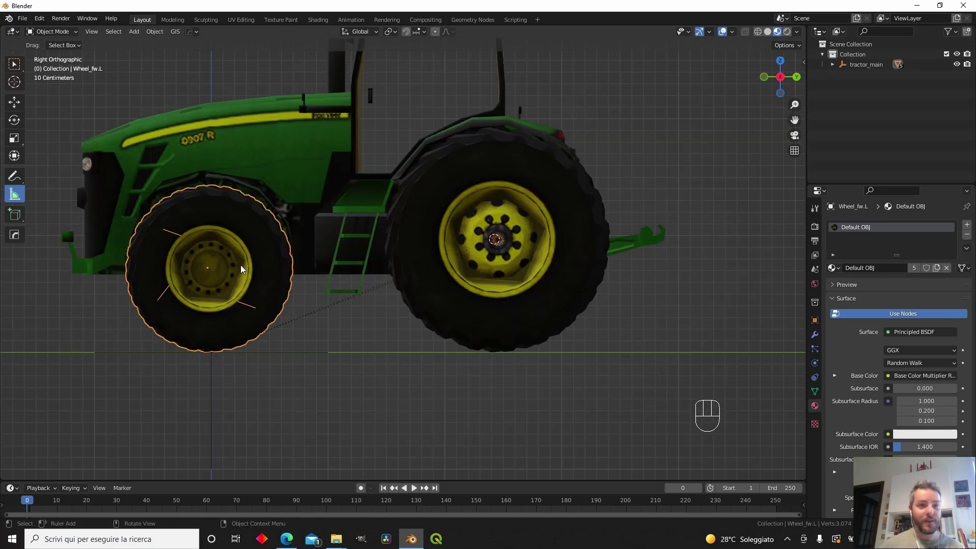
{"action": "middle_click_drag", "start_coordinate": [268, 263], "coordinate": [365, 252], "text": "shift"}
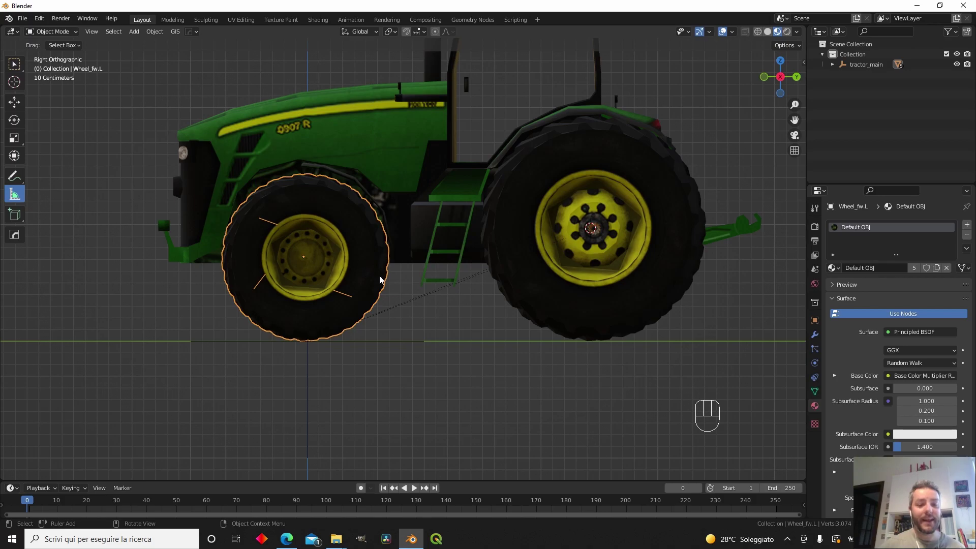
{"action": "key", "text": "r"}
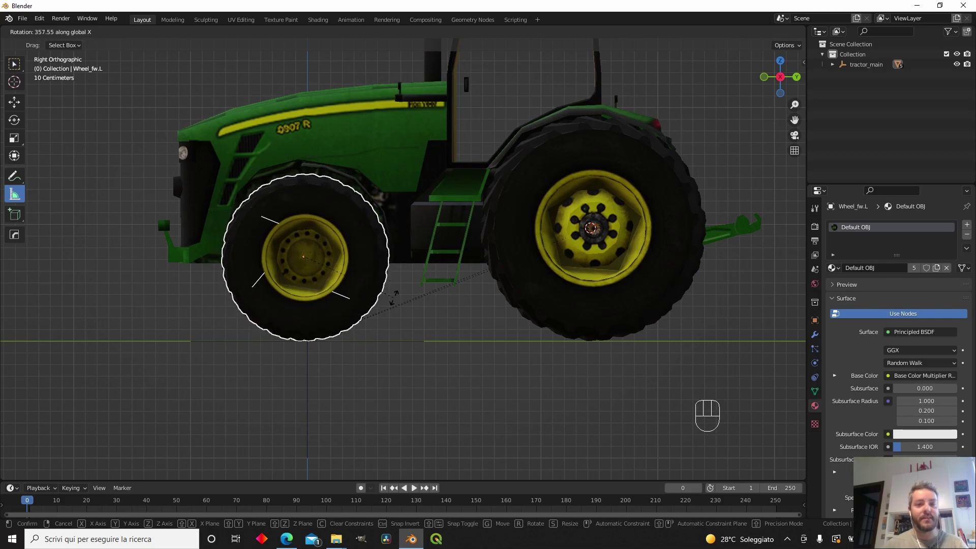
{"action": "key", "text": "Escape"}
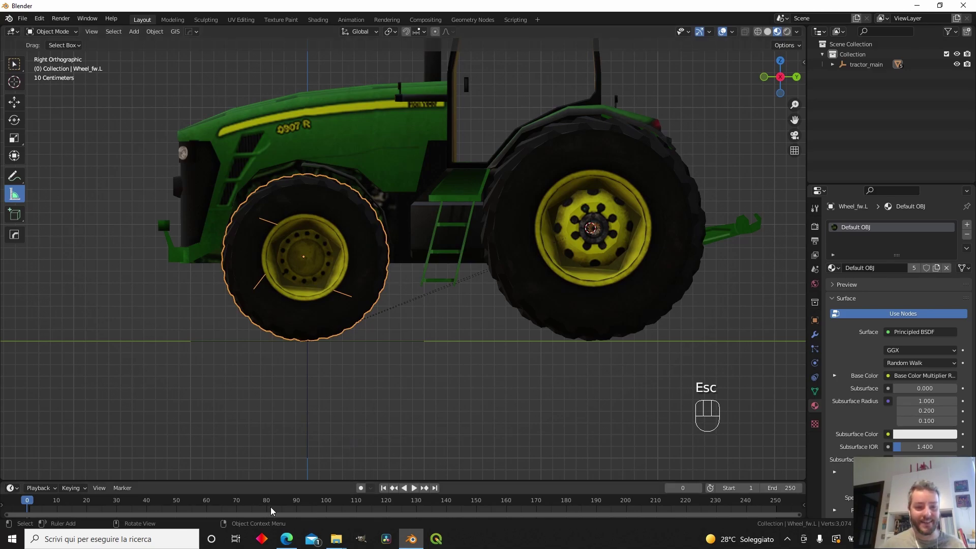
- Switch to the web browser, search Google Images for "how does a wheel rotate forward" and open the "Rotating the Wheels" diagram
{"action": "left_click", "coordinate": [286, 539]}
{"action": "left_click", "coordinate": [72, 44]}
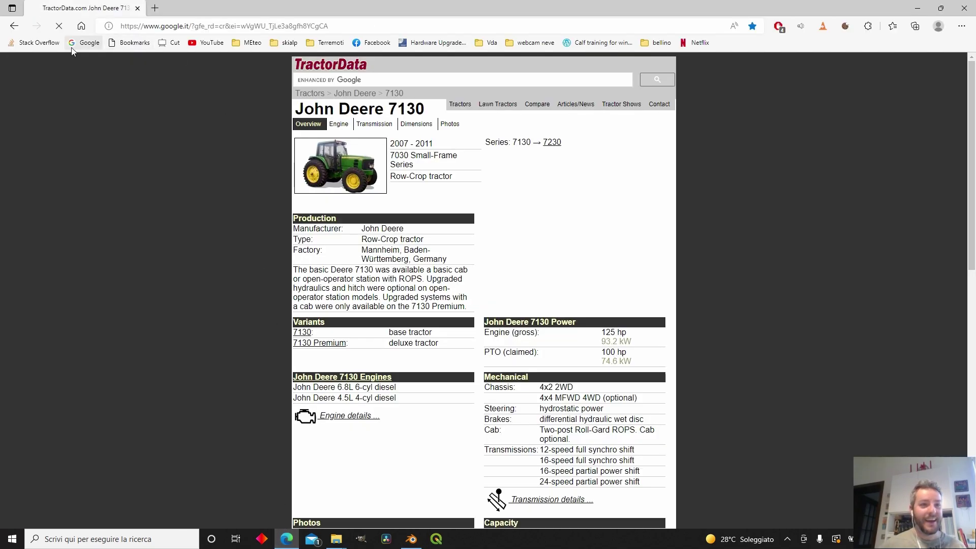
{"action": "type", "text": "how does a wheel rotate forward"}
{"action": "key", "text": "Return"}
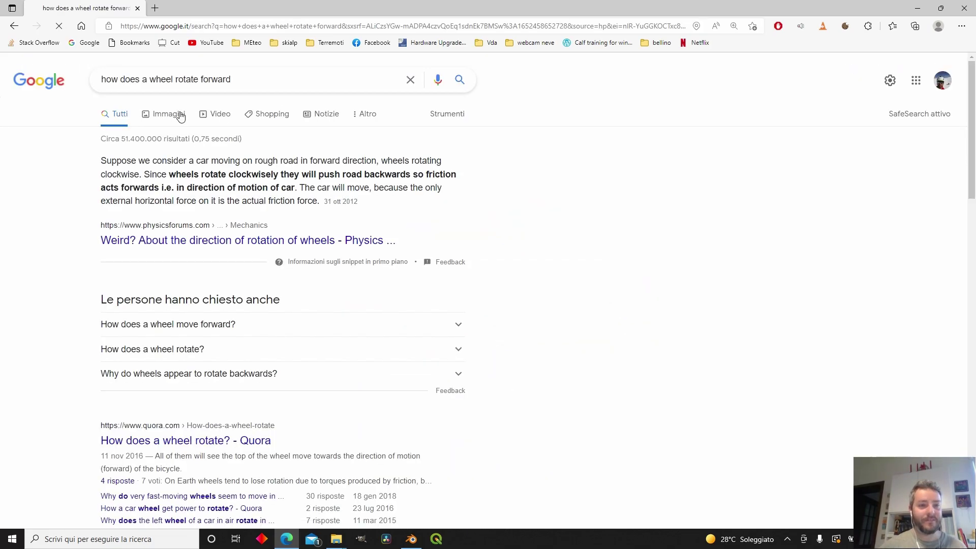
{"action": "left_click", "coordinate": [181, 116]}
{"action": "scroll", "coordinate": [774, 266], "scroll_direction": "down", "scroll_amount": 4}
{"action": "left_click", "coordinate": [773, 266]}
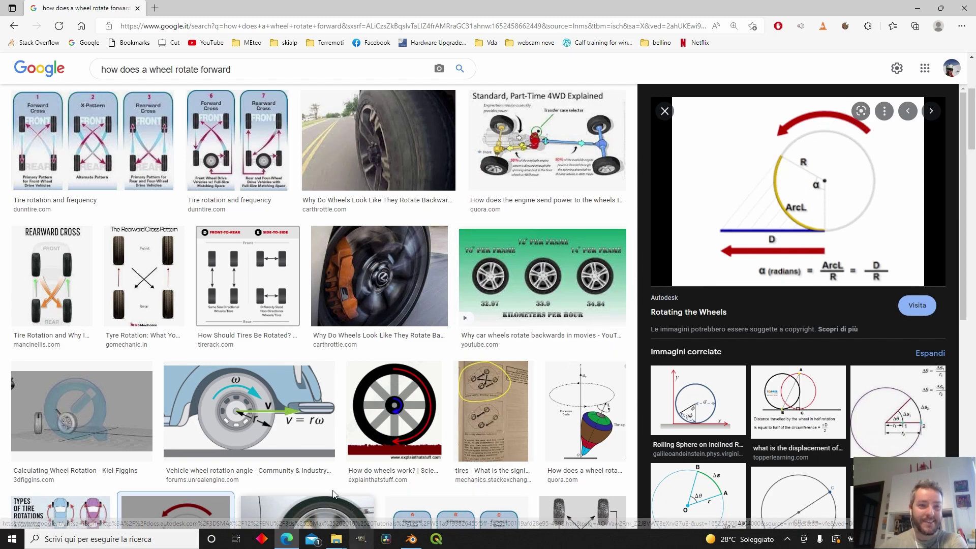
- Switch back to Blender and set up the Animation workspace with material preview shading and a right side view of the front wheel
{"action": "key", "text": "alt+Tab"}
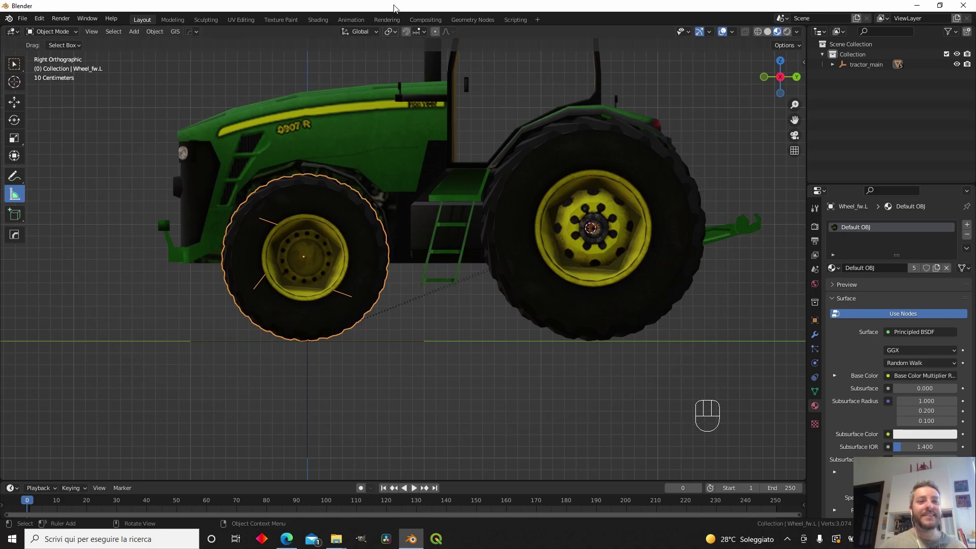
{"action": "left_click", "coordinate": [356, 20]}
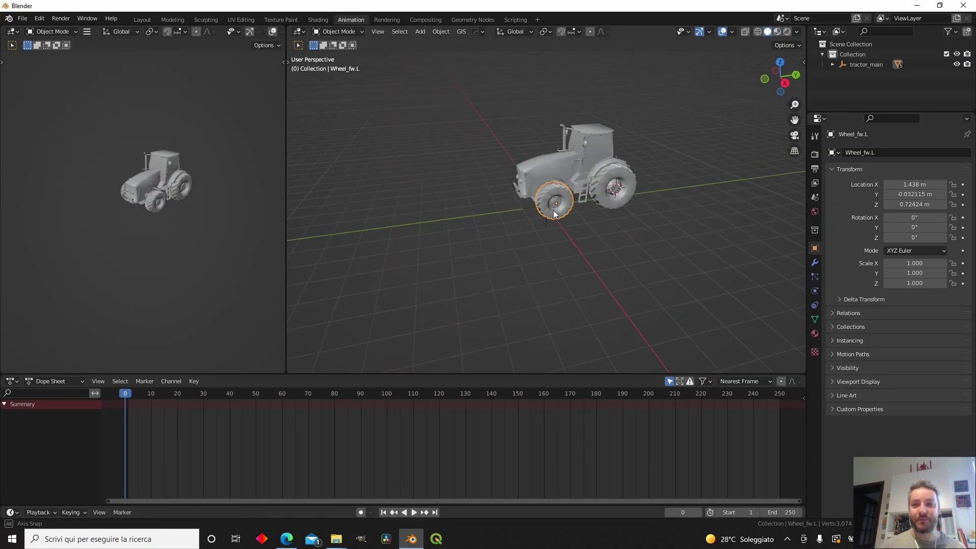
{"action": "left_click", "coordinate": [776, 32]}
{"action": "left_click", "coordinate": [781, 83]}
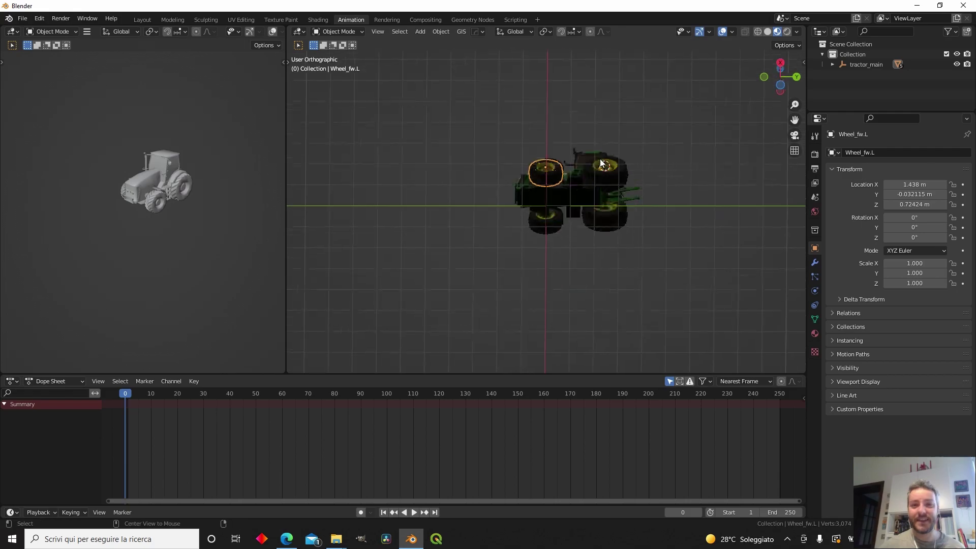
{"action": "scroll", "coordinate": [588, 172], "scroll_direction": "up", "scroll_amount": 5}
{"action": "middle_click_drag", "start_coordinate": [562, 194], "coordinate": [545, 275], "text": "shift"}
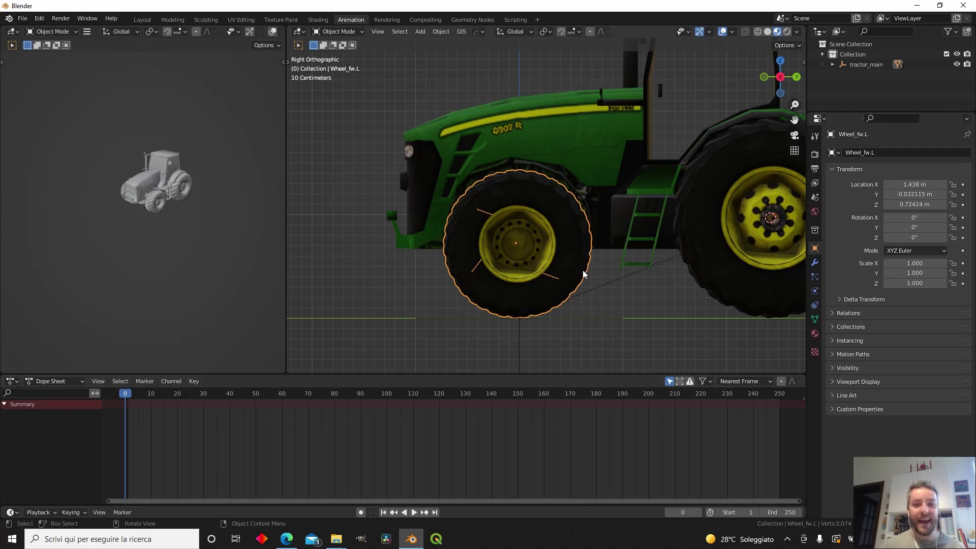
- Insert rotation keyframes for the front left wheel at frames 0 and 70
{"action": "key", "text": "i"}
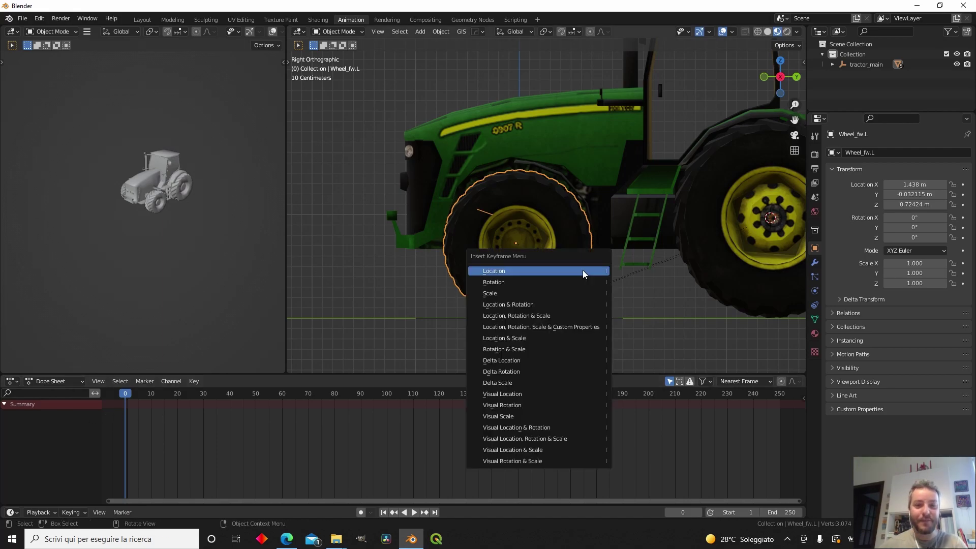
{"action": "left_click", "coordinate": [583, 289]}
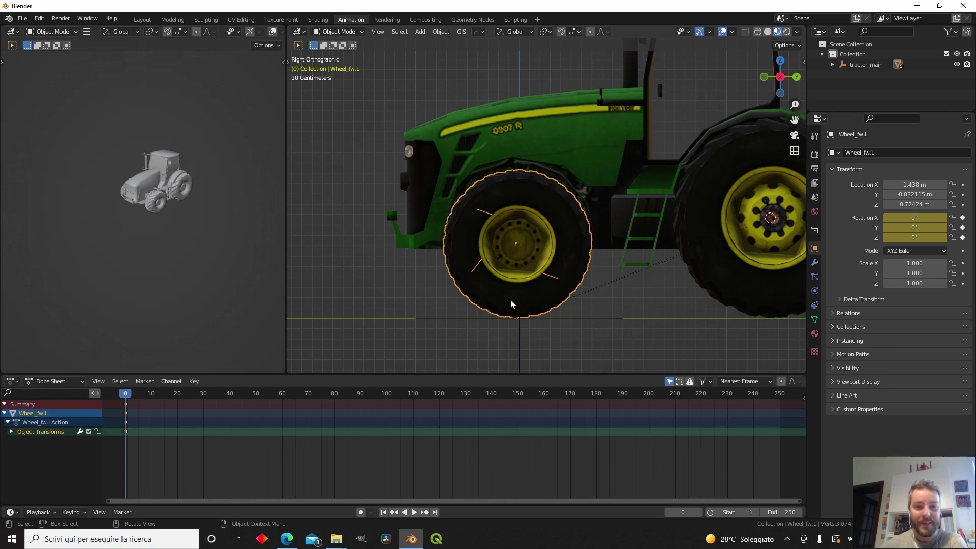
{"action": "left_click_drag", "start_coordinate": [124, 401], "coordinate": [257, 399]}
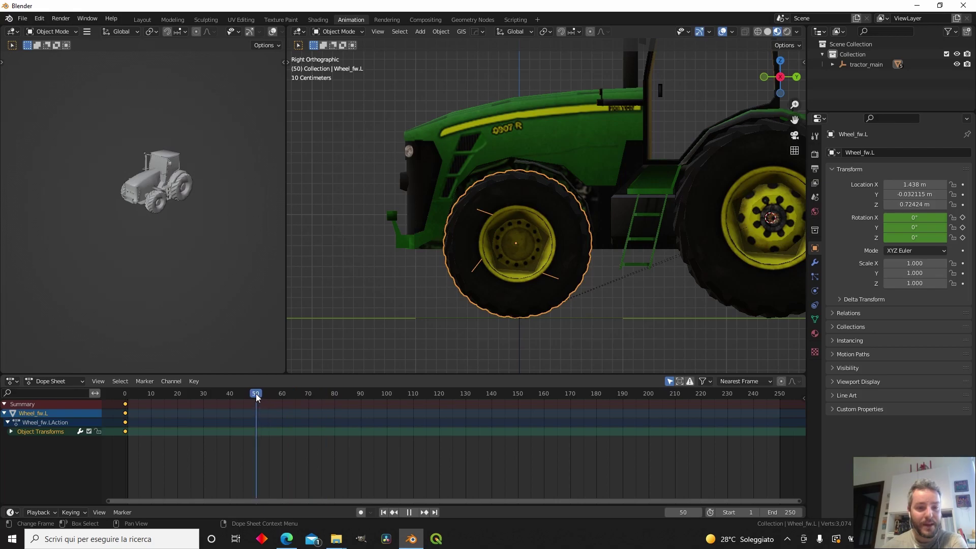
{"action": "key", "text": "space"}
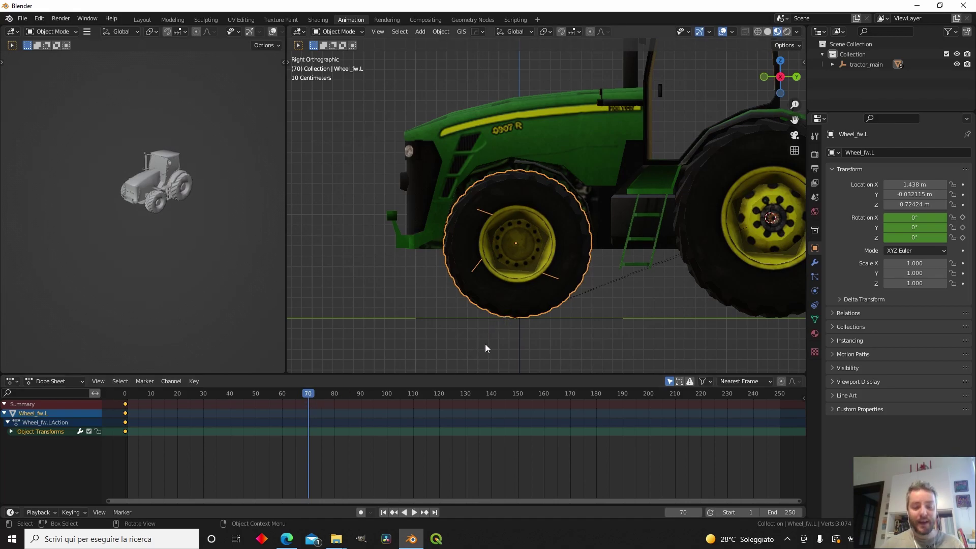
{"action": "key", "text": "i"}
{"action": "left_click", "coordinate": [578, 317]}
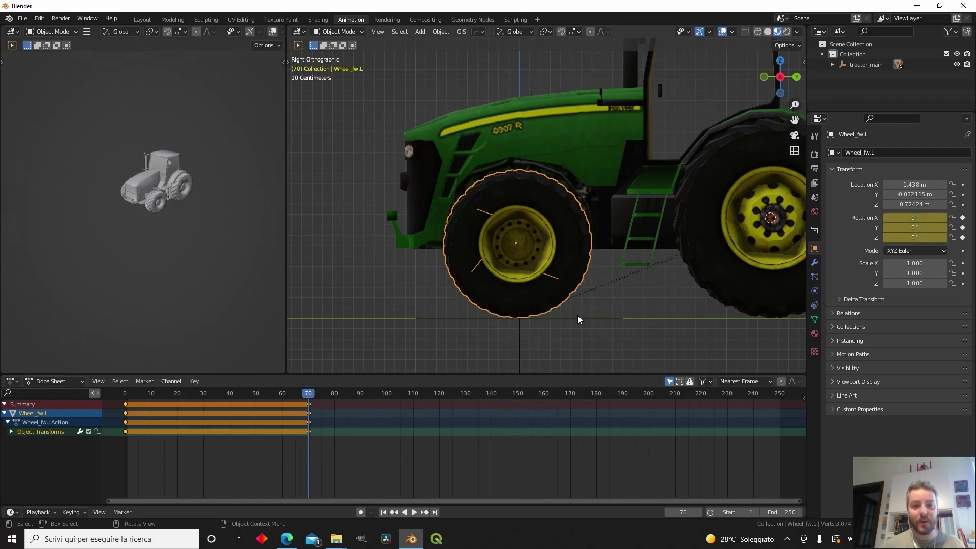
- Keyframe the front left wheel's X rotation at 359° on frame 70 and return to frame 0
{"action": "key", "text": "r"}
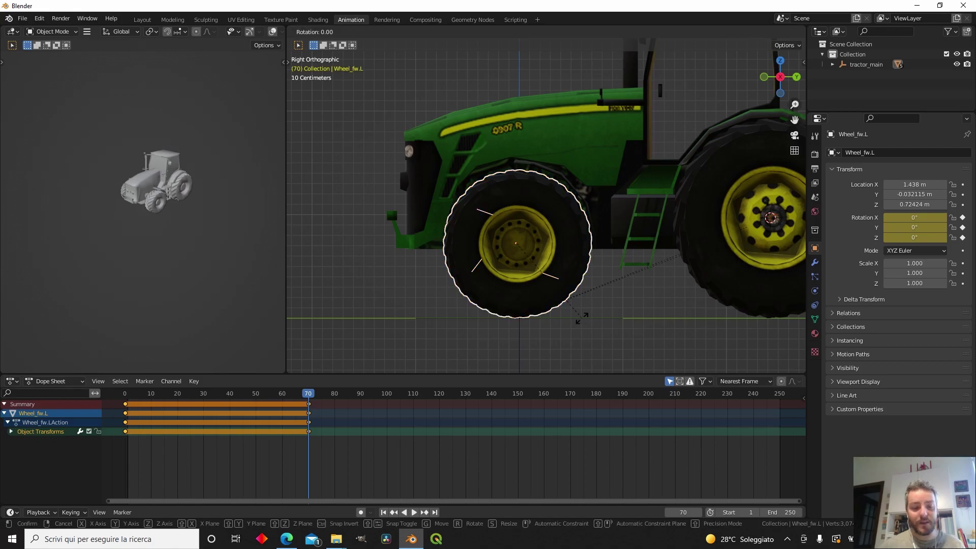
{"action": "key", "text": "x"}
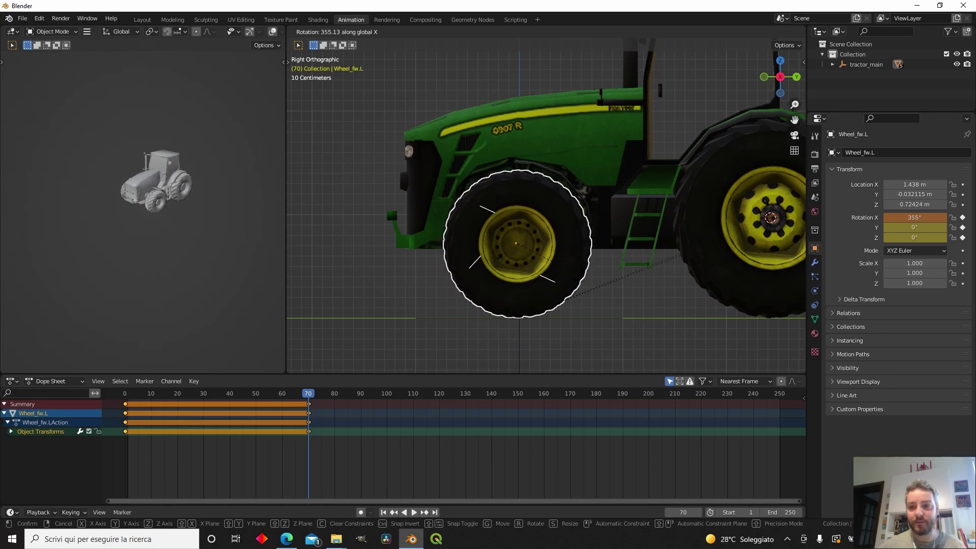
{"action": "left_click", "coordinate": [583, 278]}
{"action": "key", "text": "i"}
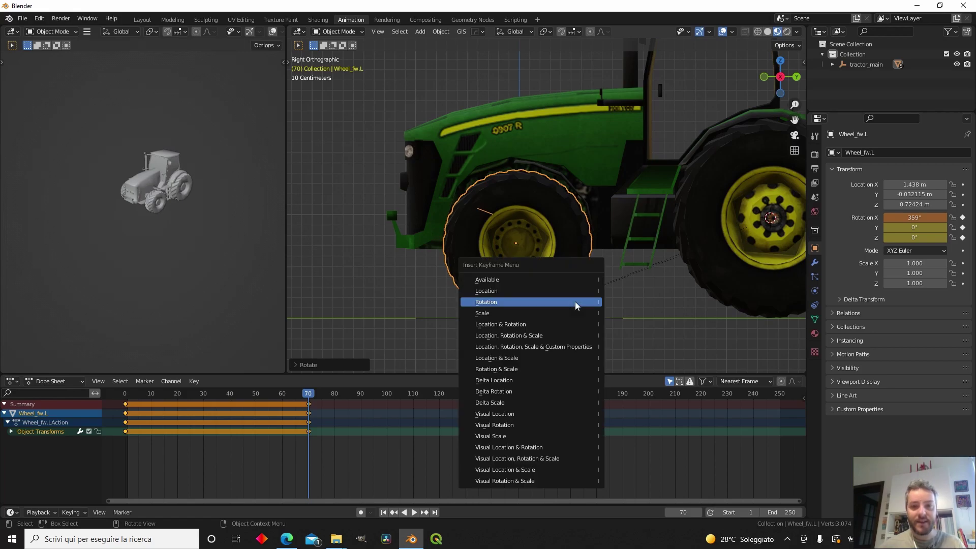
{"action": "left_click", "coordinate": [577, 304]}
{"action": "left_click_drag", "start_coordinate": [308, 394], "coordinate": [119, 400]}
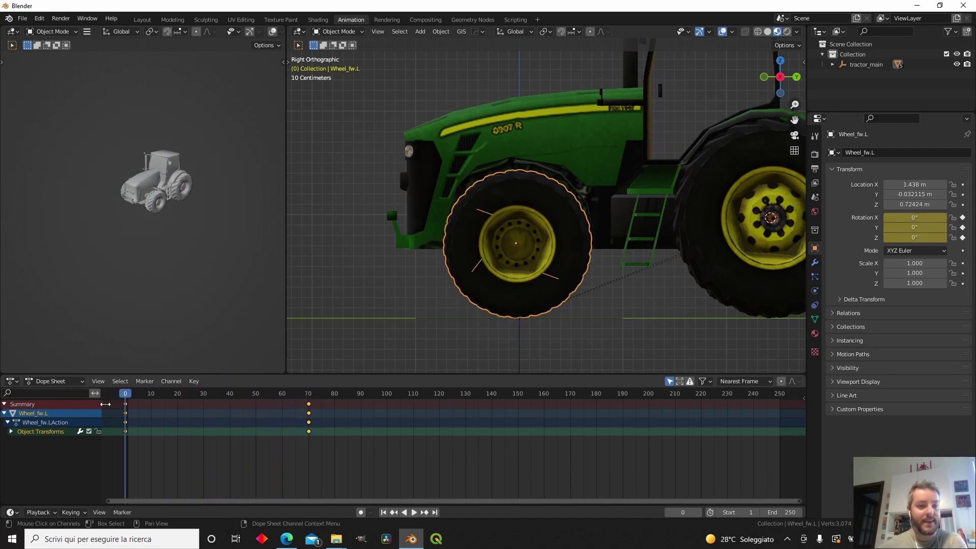
- Set the front left wheel's rotation keyframes to linear interpolation and play back the animation to check it
{"action": "right_click", "coordinate": [125, 404]}
{"action": "mouse_move", "coordinate": [116, 451]}
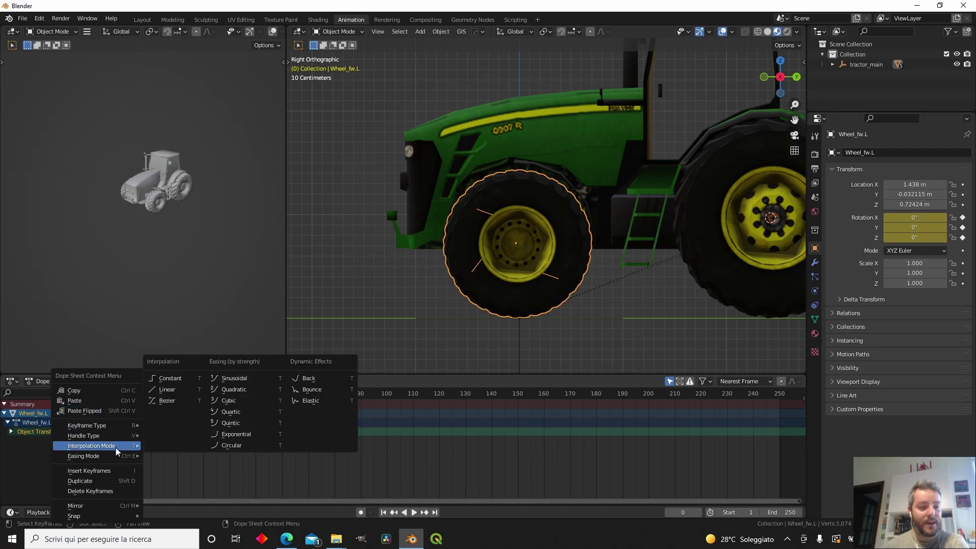
{"action": "left_click", "coordinate": [166, 390]}
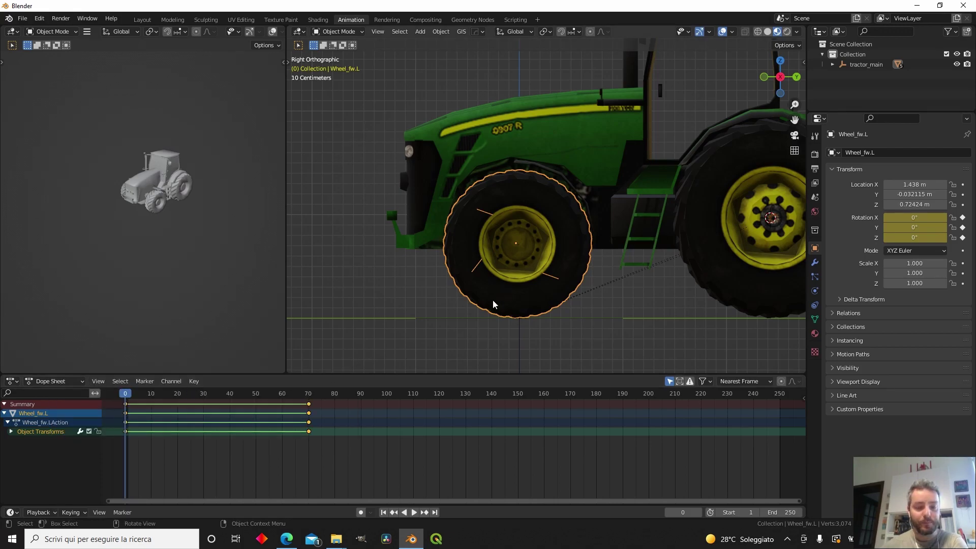
{"action": "key", "text": "space"}
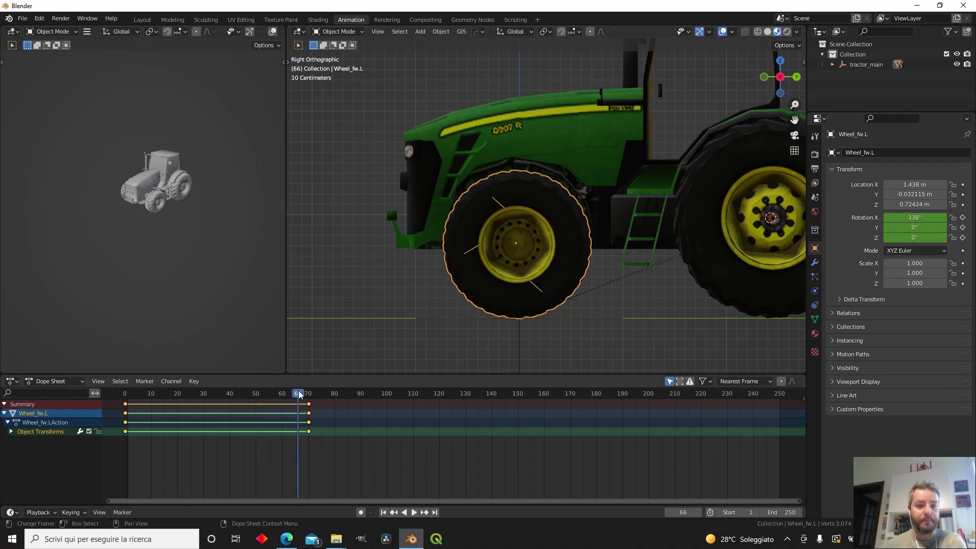
{"action": "key", "text": "Escape"}
- Switch the Dope Sheet to the Action Editor, rename the wheel's action to Wheel_Rotation and push it down to an NLA track
{"action": "left_click", "coordinate": [11, 381]}
{"action": "left_click", "coordinate": [11, 381]}
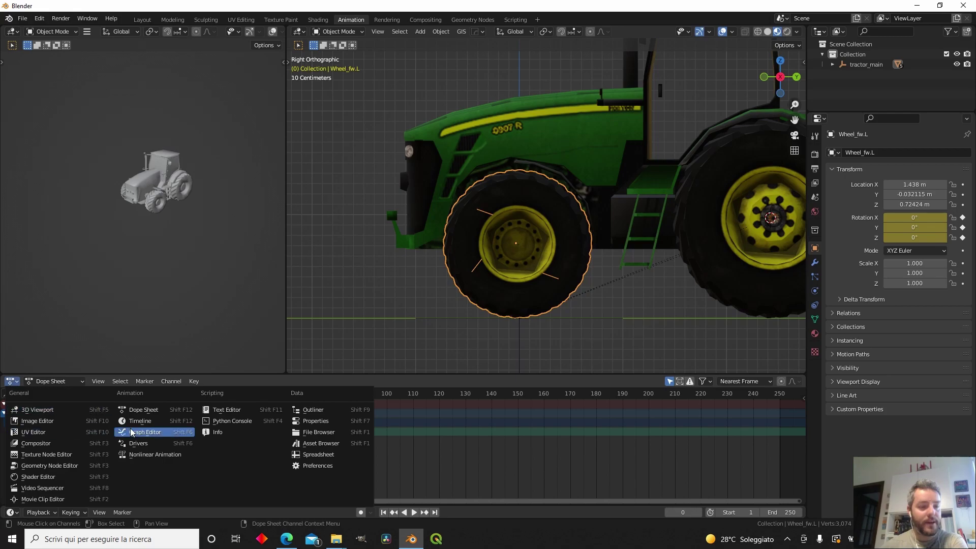
{"action": "left_click", "coordinate": [143, 410]}
{"action": "left_click", "coordinate": [54, 381]}
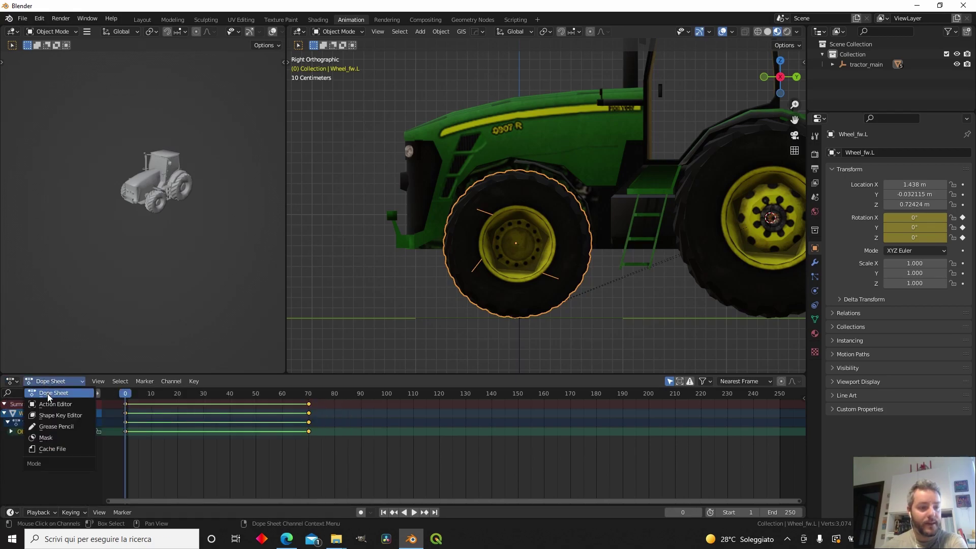
{"action": "left_click", "coordinate": [53, 396]}
{"action": "left_click", "coordinate": [392, 384]}
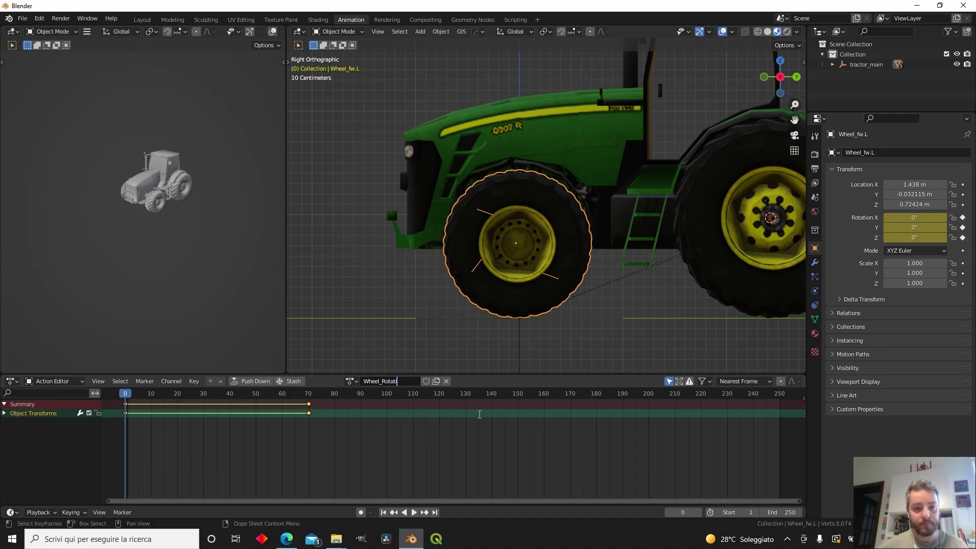
{"action": "left_click", "coordinate": [251, 382]}
- Assign the Wheel_Rotation action to the rear left wheel and push it down to an NLA track
{"action": "scroll", "coordinate": [455, 271], "scroll_direction": "down", "scroll_amount": 4}
{"action": "left_click", "coordinate": [644, 226]}
{"action": "middle_click_drag", "start_coordinate": [533, 222], "coordinate": [601, 255]}
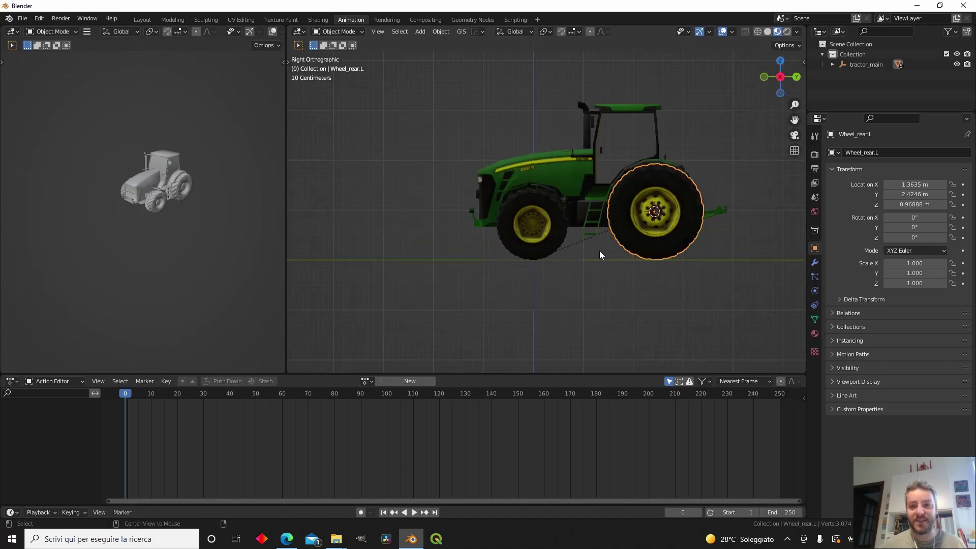
{"action": "scroll", "coordinate": [557, 212], "scroll_direction": "up", "scroll_amount": 3}
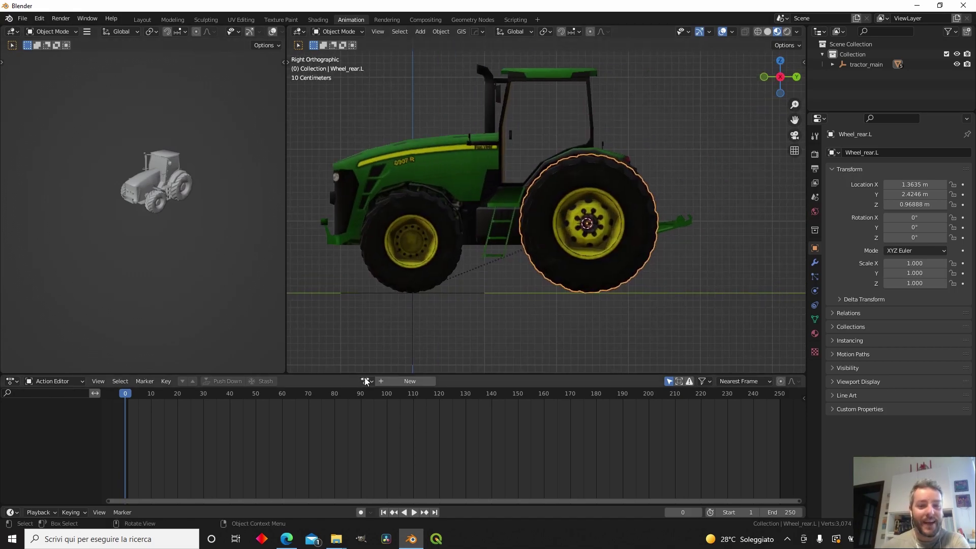
{"action": "left_click", "coordinate": [365, 381]}
{"action": "left_click", "coordinate": [367, 397]}
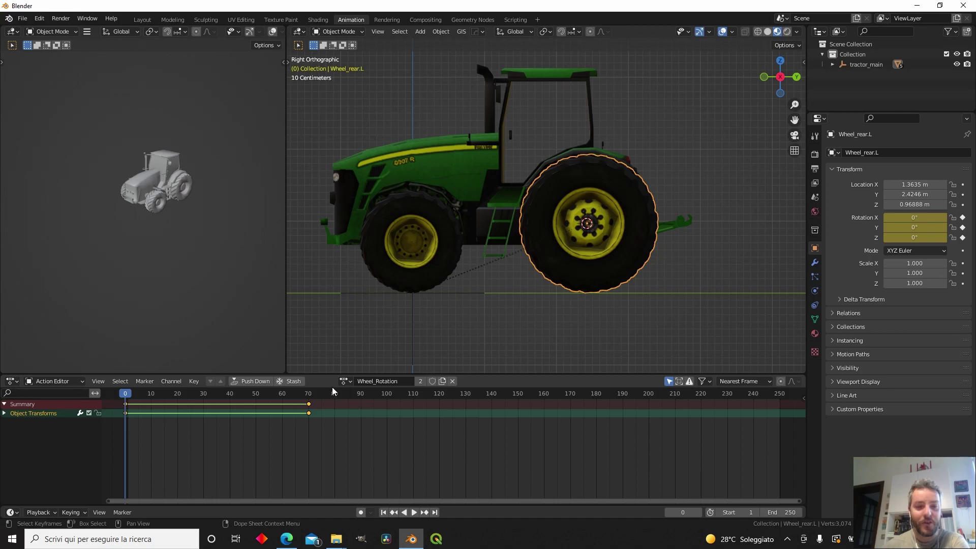
{"action": "left_click", "coordinate": [239, 382]}
- Assign the Wheel_Rotation action to the rear right wheel and push it down to an NLA track
{"action": "left_click", "coordinate": [523, 267]}
{"action": "middle_click_drag", "start_coordinate": [667, 258], "coordinate": [477, 308]}
{"action": "left_click", "coordinate": [366, 381]}
{"action": "left_click", "coordinate": [406, 395]}
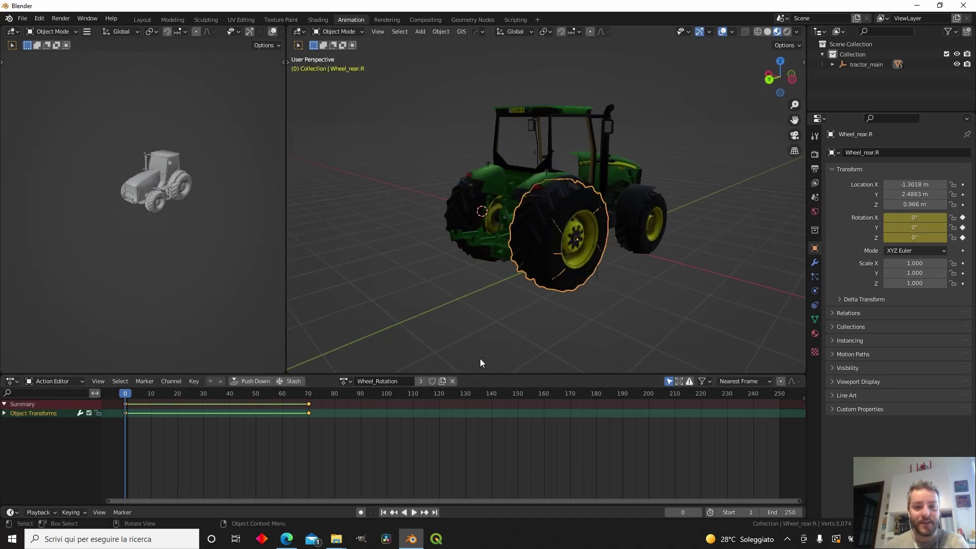
{"action": "left_click", "coordinate": [257, 383]}
- Assign the Wheel_Rotation action to the front right wheel and push it down to an NLA track
{"action": "middle_click_drag", "start_coordinate": [458, 285], "coordinate": [627, 250]}
{"action": "left_click", "coordinate": [628, 250]}
{"action": "left_click", "coordinate": [366, 381]}
{"action": "left_click", "coordinate": [387, 396]}
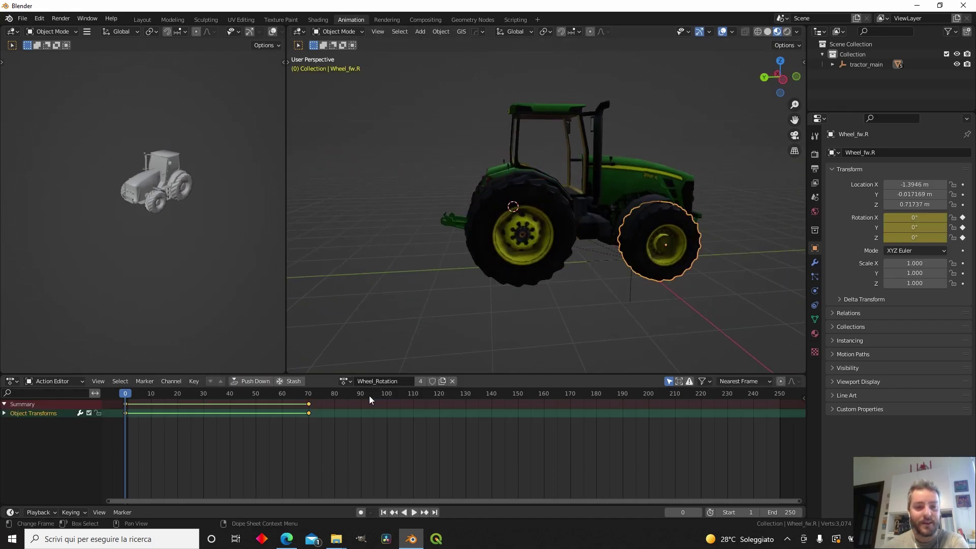
{"action": "left_click", "coordinate": [248, 382]}
- Play back the animation from both sides of the tractor to check the wheels' rotation, then return to frame 0
{"action": "middle_click_drag", "start_coordinate": [438, 312], "coordinate": [596, 217]}
{"action": "key", "text": "KP_3"}
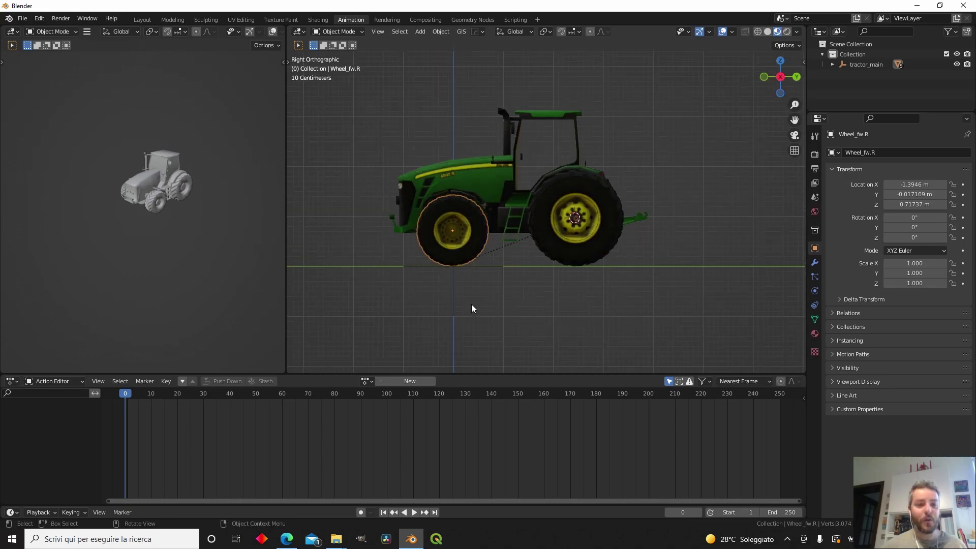
{"action": "key", "text": "space"}
{"action": "middle_click_drag", "start_coordinate": [649, 213], "coordinate": [583, 280]}
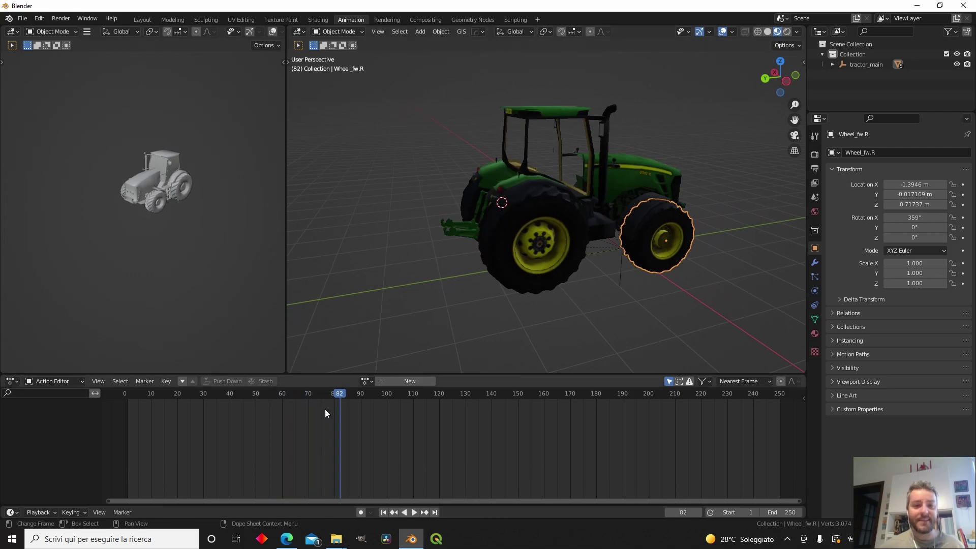
{"action": "key", "text": "Escape"}
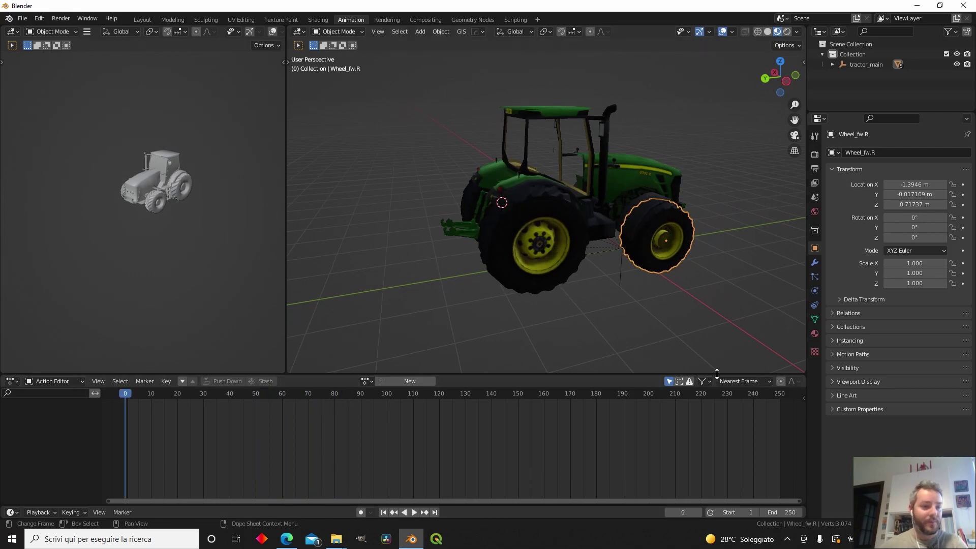
- Switch to an enlarged Nonlinear Animation editor and rename the front left wheel's track to Wheel_Rotation
{"action": "left_click", "coordinate": [11, 381]}
{"action": "left_click", "coordinate": [124, 454]}
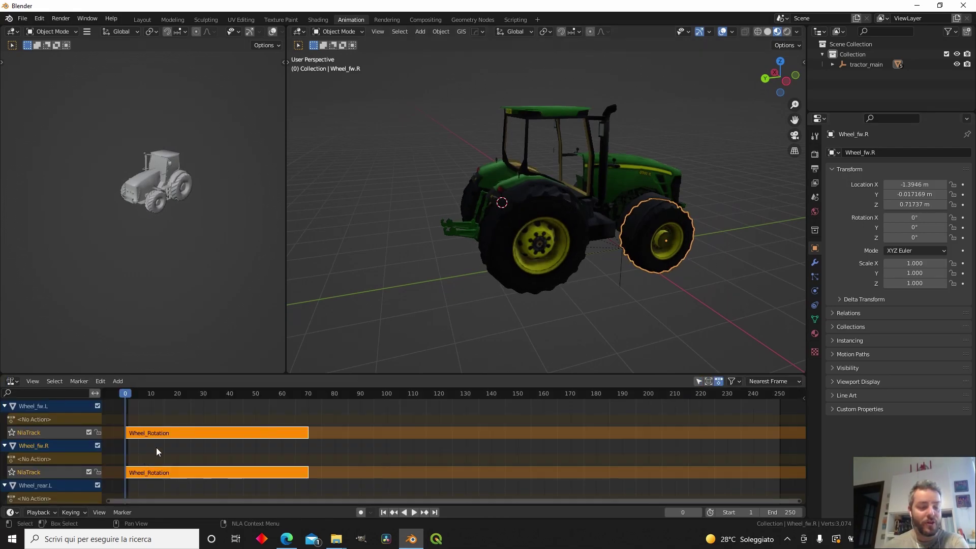
{"action": "left_click_drag", "start_coordinate": [293, 376], "coordinate": [294, 229]}
{"action": "double_click", "coordinate": [47, 287]}
{"action": "type", "text": "Wheel_Rotation"}
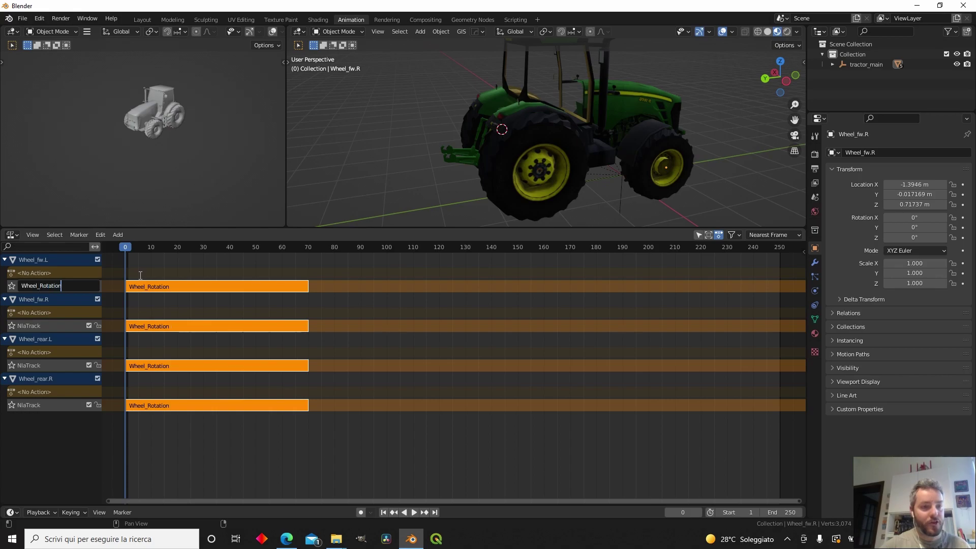
{"action": "key", "text": "Return"}
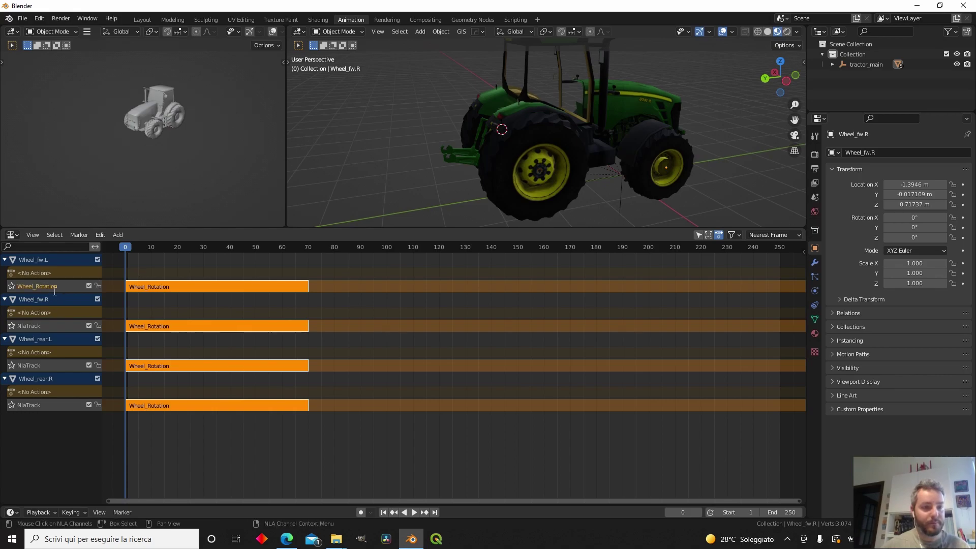
- Rename the NLA tracks of the front right and rear left wheels to Wheel_Rotation
{"action": "double_click", "coordinate": [29, 326]}
{"action": "type", "text": "Wheel_Rotation"}
{"action": "key", "text": "Return"}
{"action": "double_click", "coordinate": [29, 365]}
{"action": "type", "text": "Wheel_Rotation"}
{"action": "key", "text": "Return"}
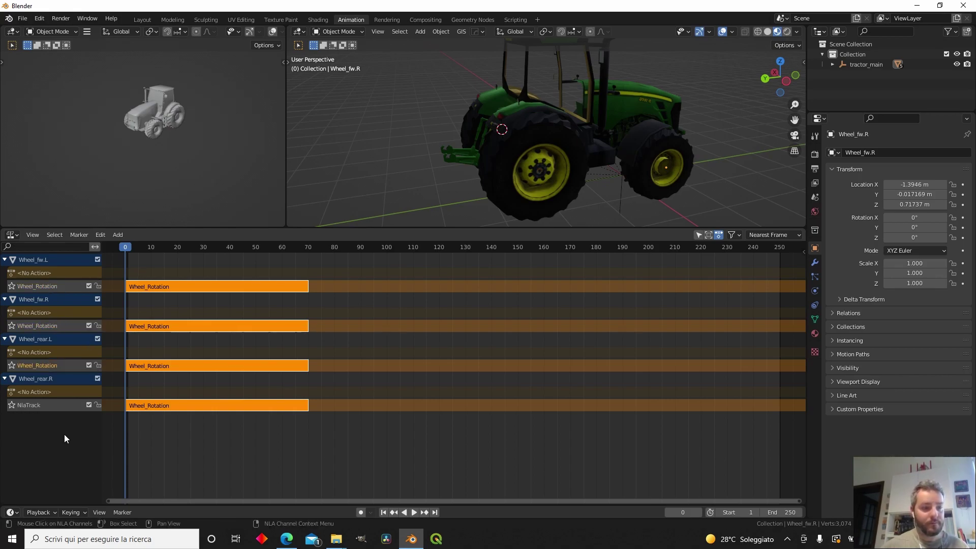
- Switch to the Layout workspace, play back the wheel animation to check it and return to frame 0
{"action": "left_click", "coordinate": [142, 19]}
{"action": "key", "text": "space"}
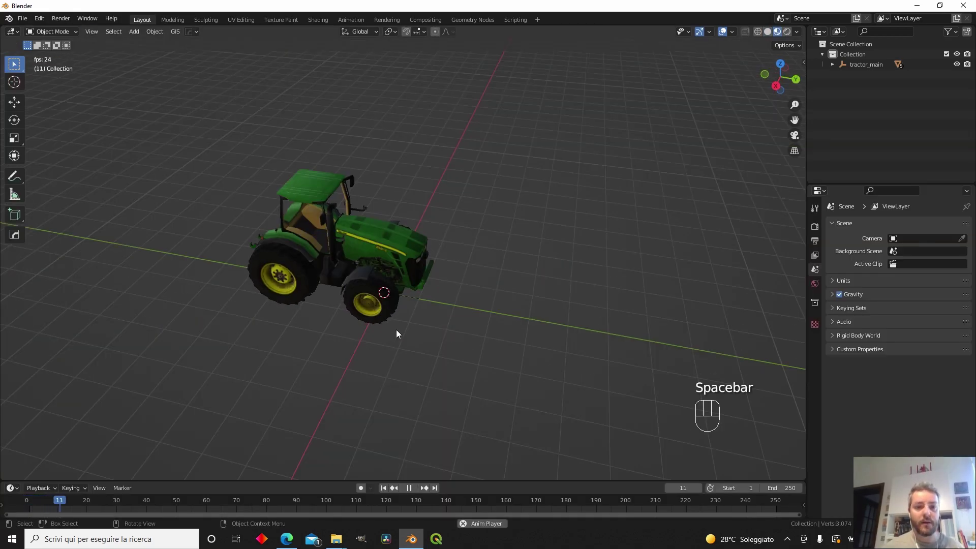
{"action": "scroll", "coordinate": [397, 334], "scroll_direction": "up", "scroll_amount": 3}
{"action": "key", "text": "space"}
{"action": "left_click_drag", "start_coordinate": [154, 502], "coordinate": [26, 503]}
{"action": "scroll", "coordinate": [558, 316], "scroll_direction": "down", "scroll_amount": 3}
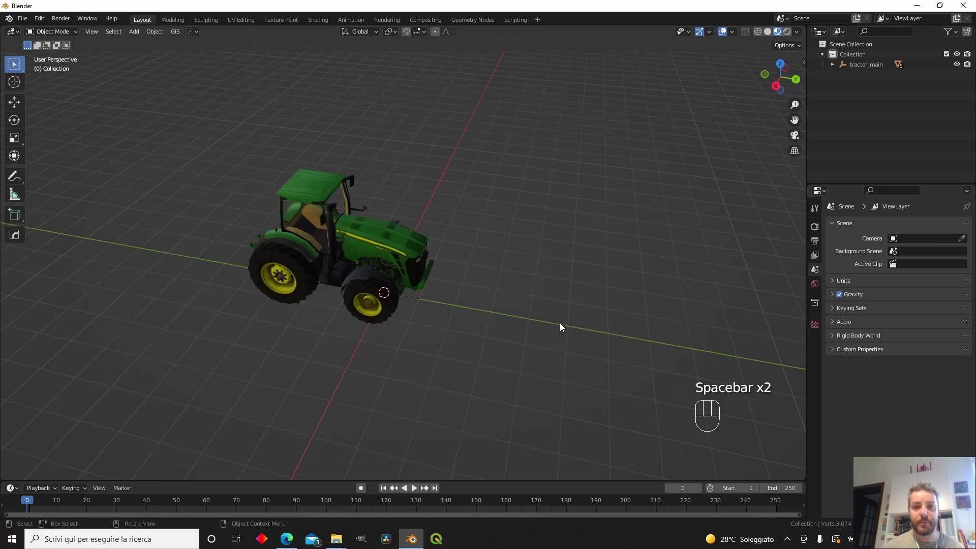
{"action": "left_click", "coordinate": [893, 64]}
{"action": "key", "text": "g"}
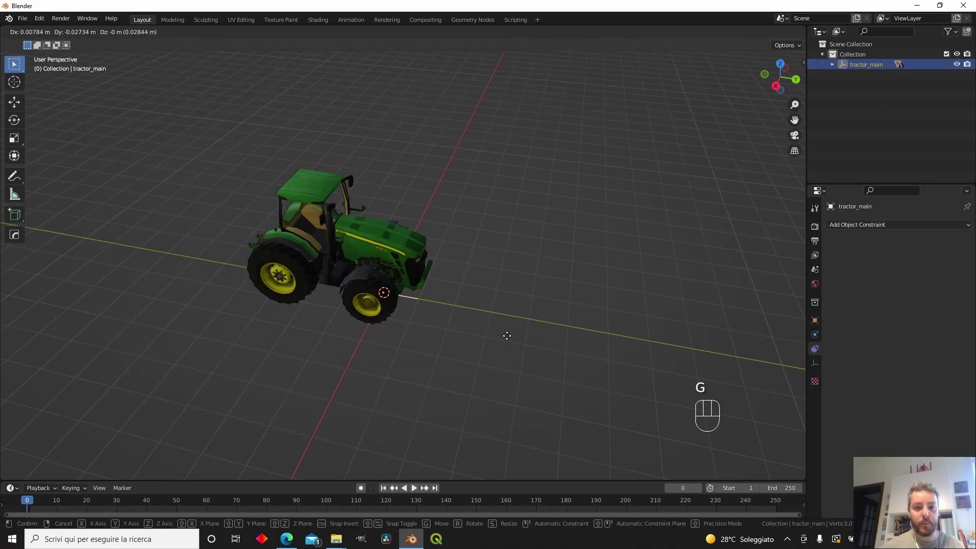
{"action": "key", "text": "Escape"}
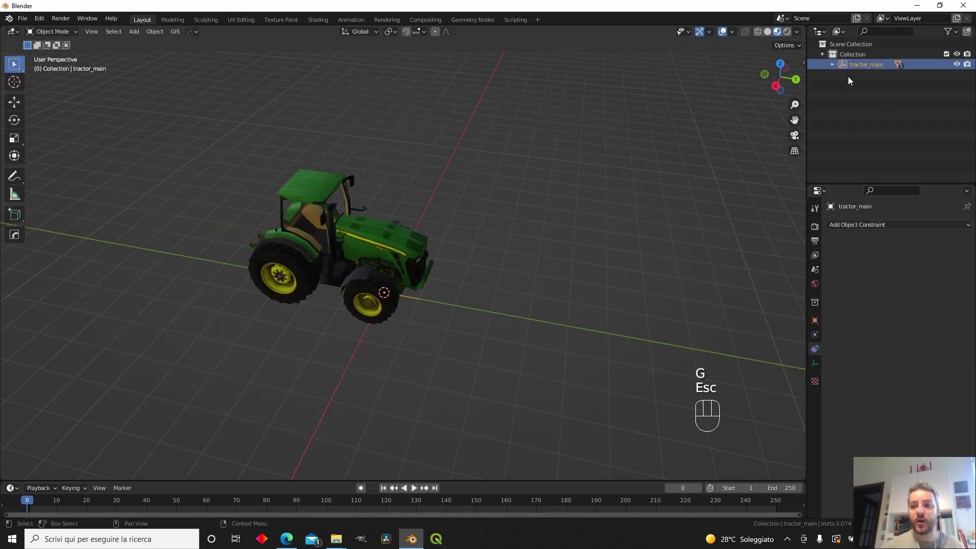
{"action": "middle_click_drag", "start_coordinate": [536, 307], "coordinate": [542, 316]}
{"action": "scroll", "coordinate": [542, 316], "scroll_direction": "down", "scroll_amount": 1}
{"action": "middle_click_drag", "start_coordinate": [592, 337], "coordinate": [505, 318]}
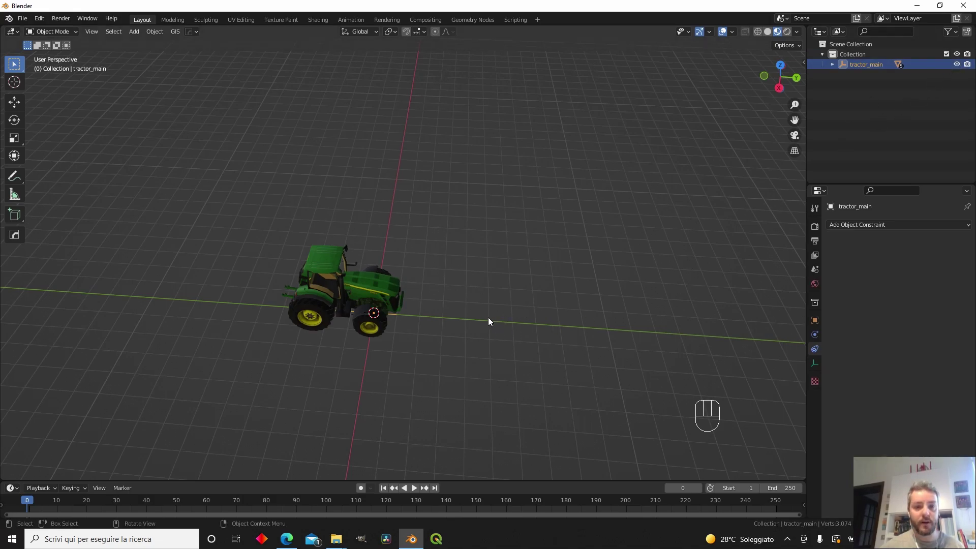
- Select all the tractor objects and hide them from the viewport
{"action": "left_click_drag", "start_coordinate": [261, 154], "coordinate": [302, 246]}
{"action": "left_click", "coordinate": [316, 258]}
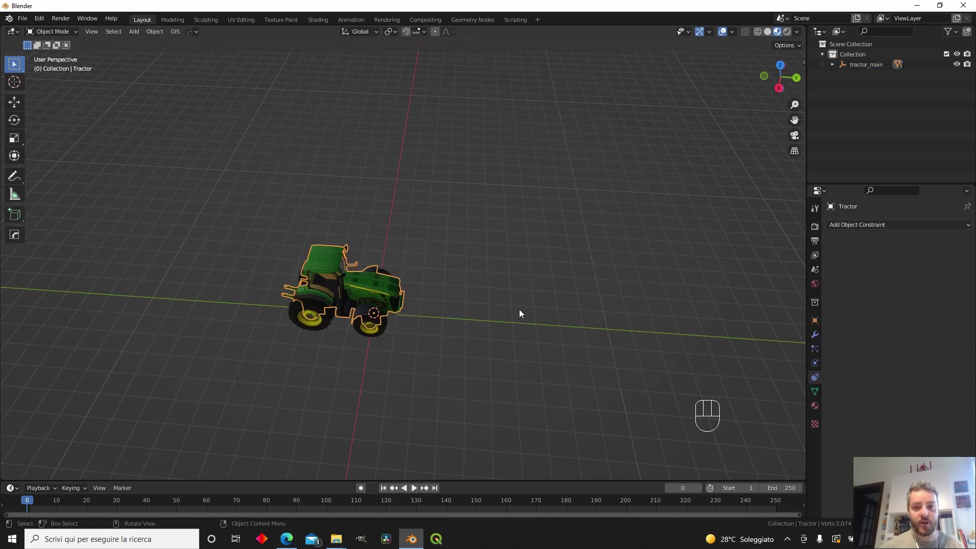
{"action": "key", "text": "a"}
{"action": "key", "text": "h"}
- Add a plane at the world origin and merge all its vertices into a single point in Edit Mode
{"action": "middle_click_drag", "start_coordinate": [422, 319], "coordinate": [427, 327]}
{"action": "middle_click_drag", "start_coordinate": [350, 193], "coordinate": [338, 274]}
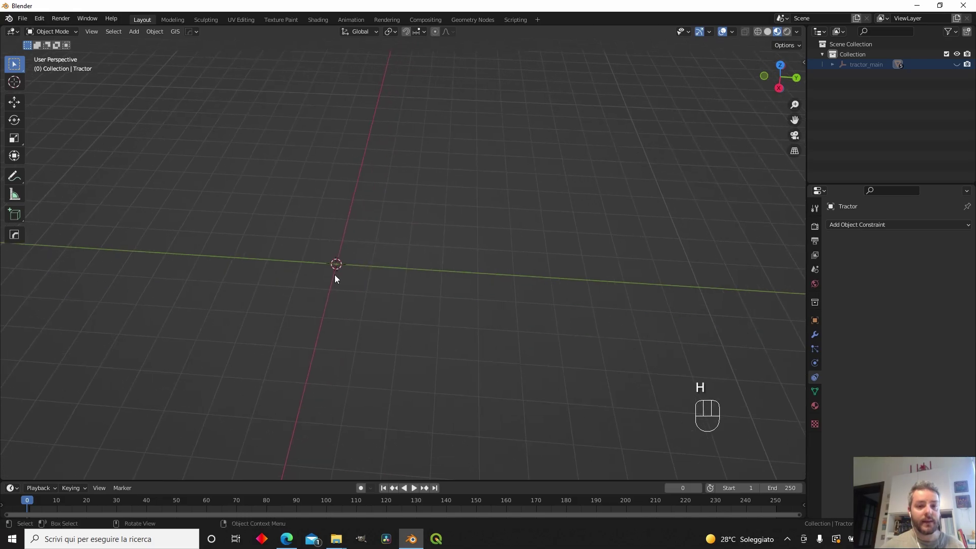
{"action": "left_click", "coordinate": [138, 31]}
{"action": "mouse_move", "coordinate": [143, 42]}
{"action": "left_click", "coordinate": [246, 43]}
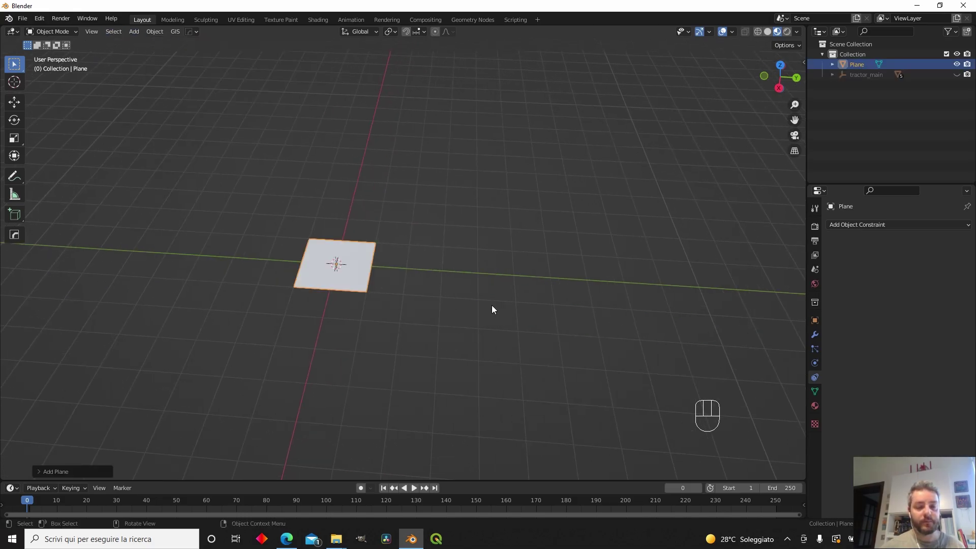
{"action": "key", "text": "Tab"}
{"action": "key", "text": "m"}
{"action": "left_click", "coordinate": [430, 194]}
{"action": "key", "text": "g"}
{"action": "key", "text": "Escape"}
- Extrude the vertex 100 m along Y and extrude its end point 30 m along X
{"action": "middle_click_drag", "start_coordinate": [375, 242], "coordinate": [401, 238], "text": "shift"}
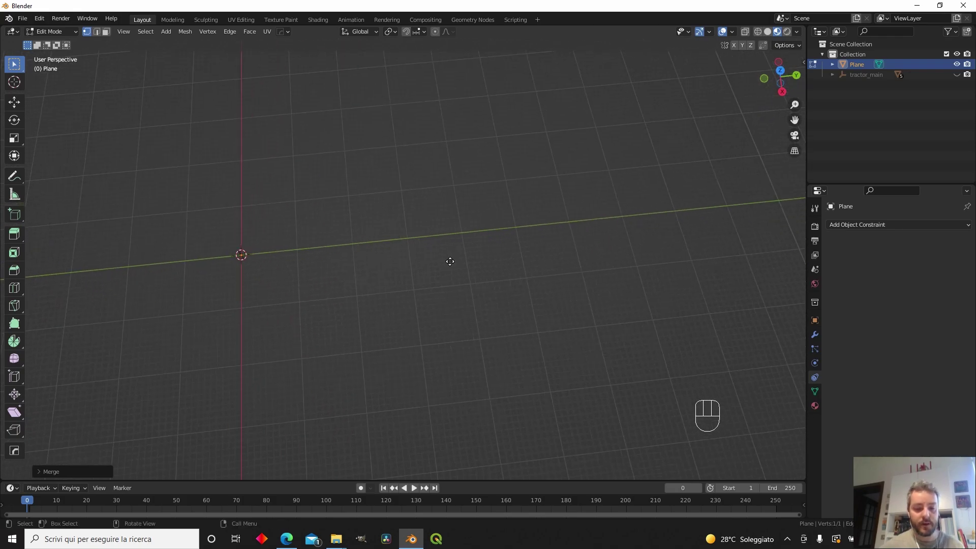
{"action": "type", "text": "ey"}
{"action": "type", "text": "100"}
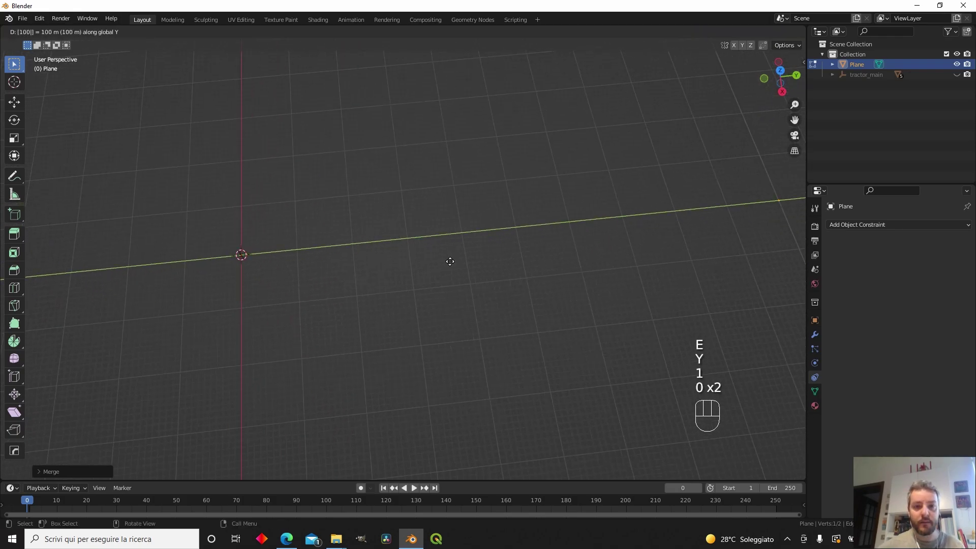
{"action": "key", "text": "Return"}
{"action": "middle_click_drag", "start_coordinate": [449, 261], "coordinate": [544, 247], "text": "shift"}
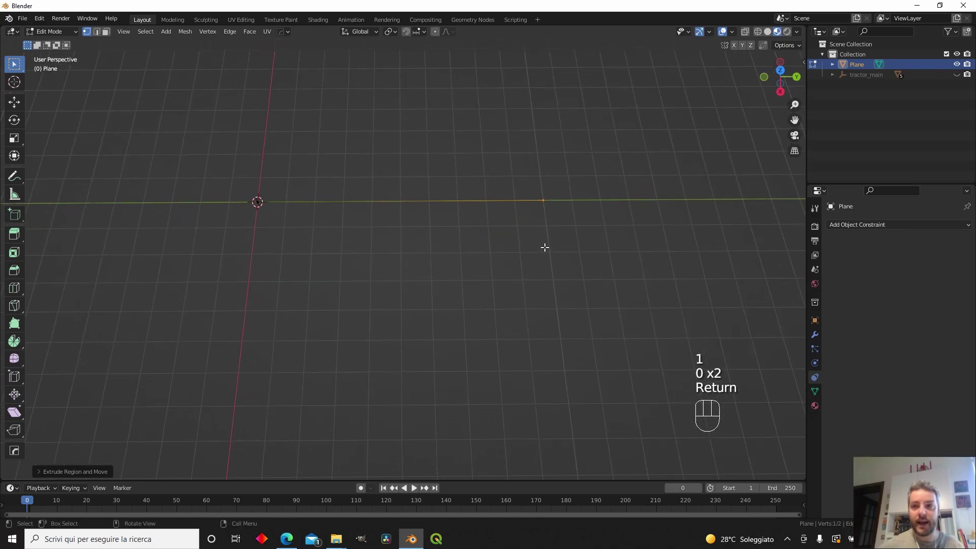
{"action": "type", "text": "ex"}
{"action": "type", "text": "30"}
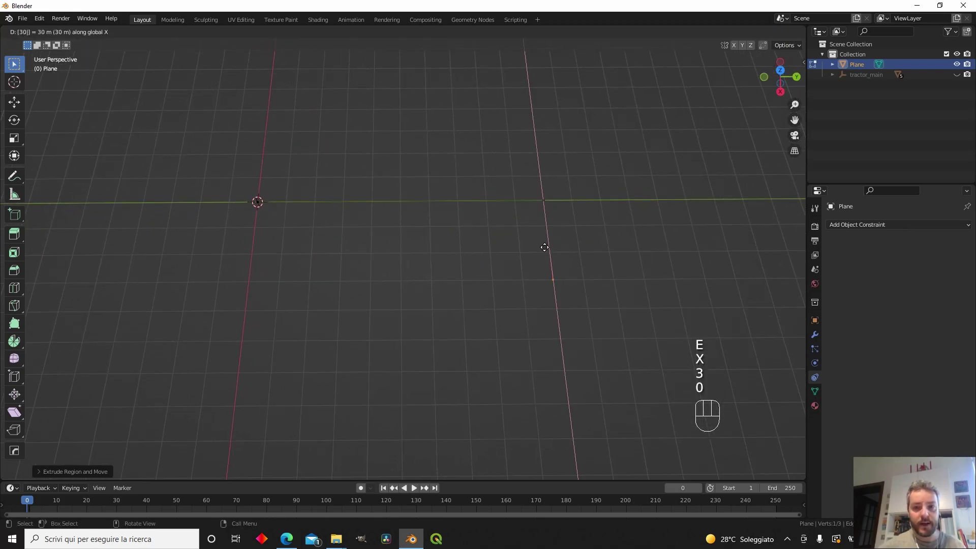
{"action": "key", "text": "Return"}
- Extrude the end vertex -100 m along Y and -30 m along X to bring the rectangle back to the origin
{"action": "type", "text": "ey-100"}
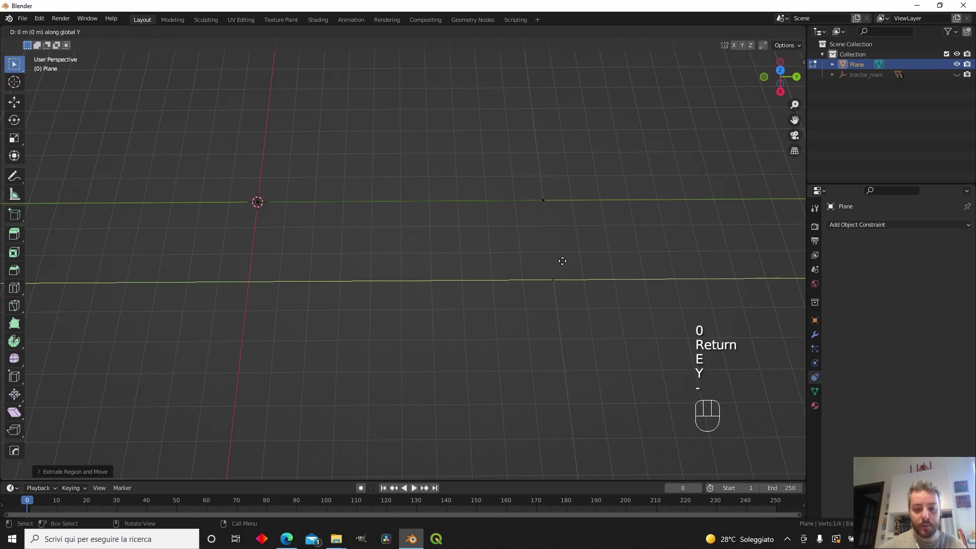
{"action": "key", "text": "Return"}
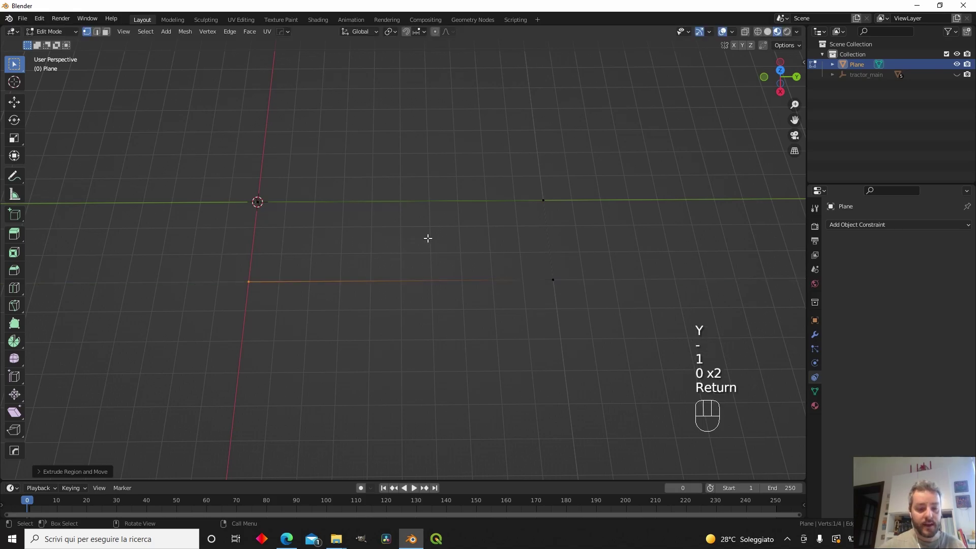
{"action": "key", "text": "e"}
{"action": "type", "text": "x-30"}
{"action": "key", "text": "Return"}
- Turn on X-ray and merge the two overlapping vertices at the origin with At Center to close the rectangle
{"action": "middle_click_drag", "start_coordinate": [428, 238], "coordinate": [355, 227], "text": "shift"}
{"action": "left_click_drag", "start_coordinate": [340, 210], "coordinate": [395, 280]}
{"action": "key", "text": "m"}
{"action": "left_click", "coordinate": [400, 258]}
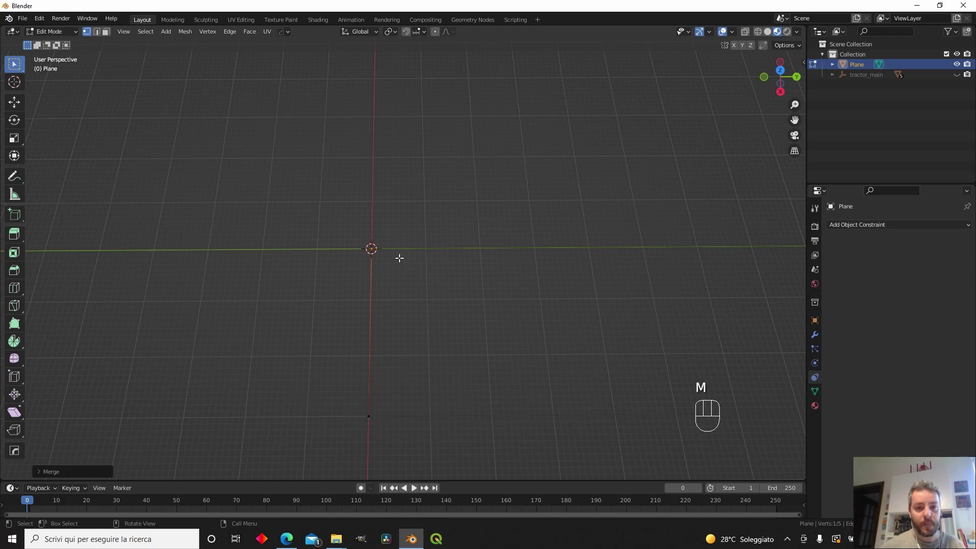
{"action": "middle_click_drag", "start_coordinate": [399, 257], "coordinate": [748, 33]}
{"action": "scroll", "coordinate": [178, 255], "scroll_direction": "down", "scroll_amount": 4}
{"action": "left_click_drag", "start_coordinate": [243, 210], "coordinate": [380, 323]}
{"action": "key", "text": "m"}
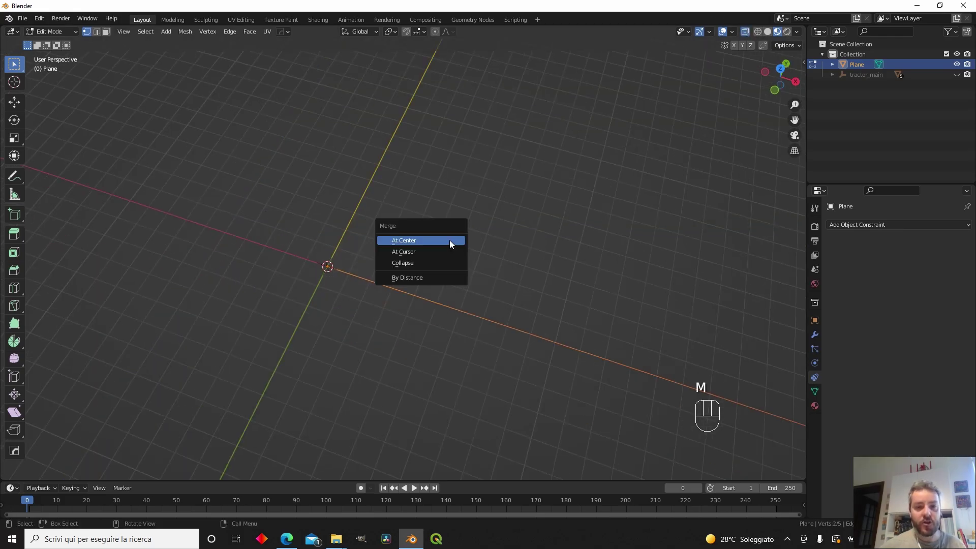
{"action": "left_click", "coordinate": [450, 245]}
- Bevel all four corner vertices of the rectangle with 5 segments to round the path's corners
{"action": "middle_click_drag", "start_coordinate": [449, 239], "coordinate": [415, 258]}
{"action": "left_click_drag", "start_coordinate": [212, 162], "coordinate": [771, 377]}
{"action": "key", "text": "ctrl+shift+b"}
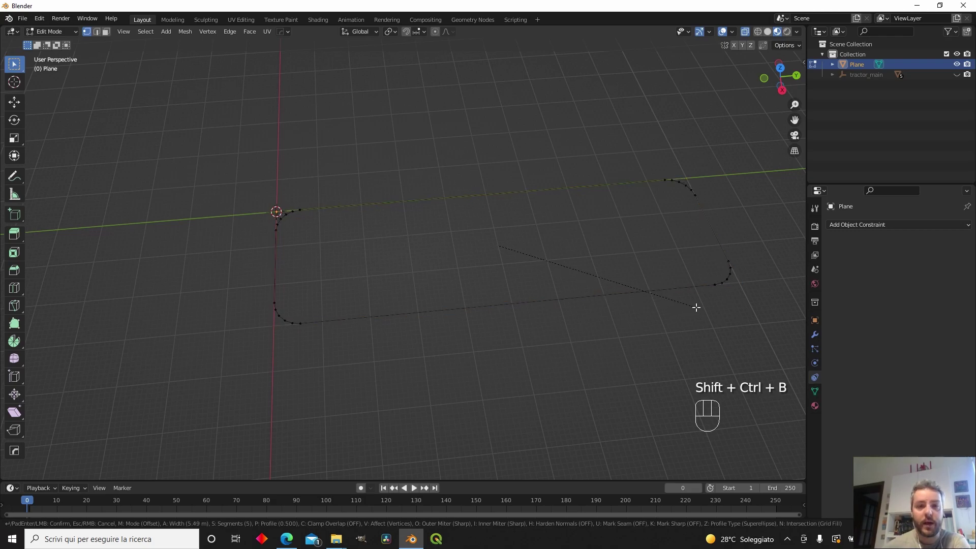
{"action": "scroll", "coordinate": [696, 307], "scroll_direction": "up", "scroll_amount": 1}
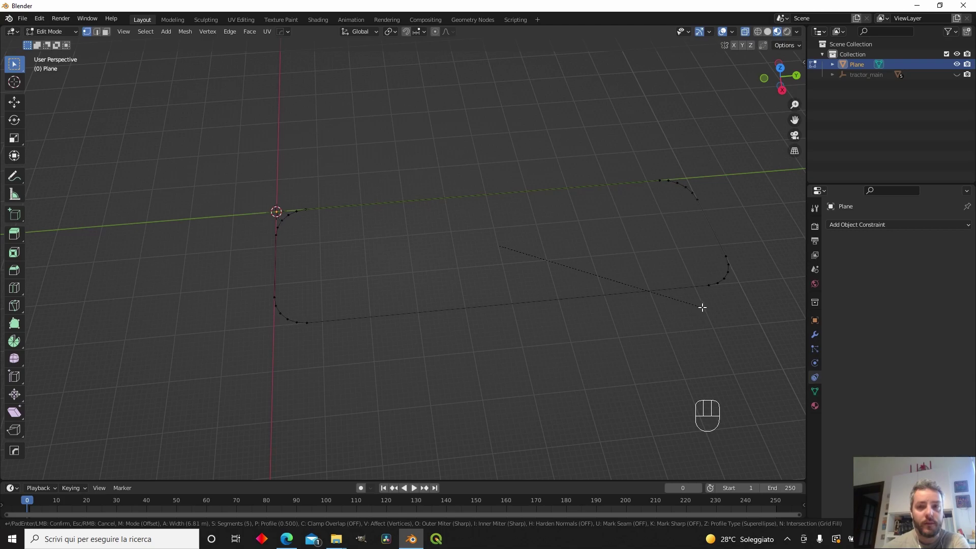
{"action": "left_click", "coordinate": [709, 307]}
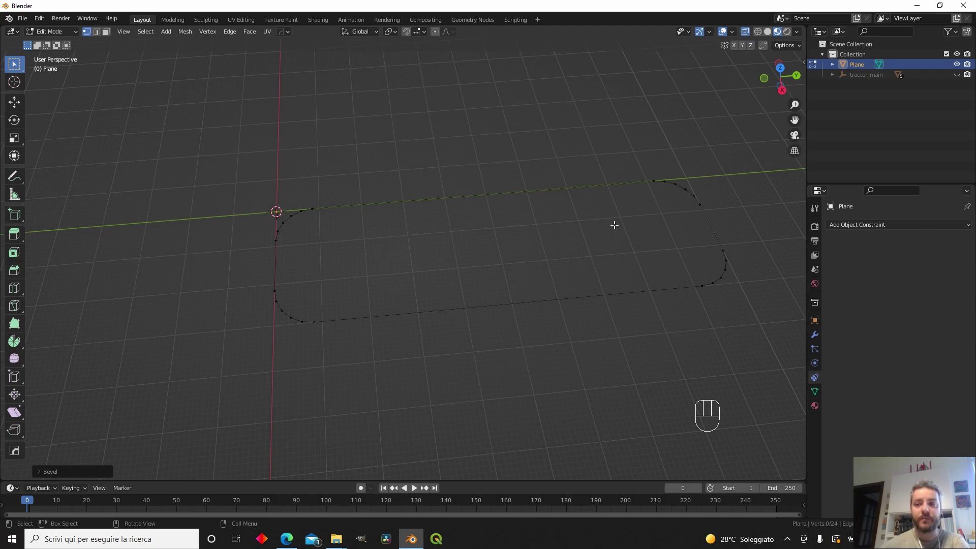
- Return to Object Mode and convert the rounded rectangle mesh to a curve
{"action": "key", "text": "Tab"}
{"action": "right_click", "coordinate": [440, 212]}
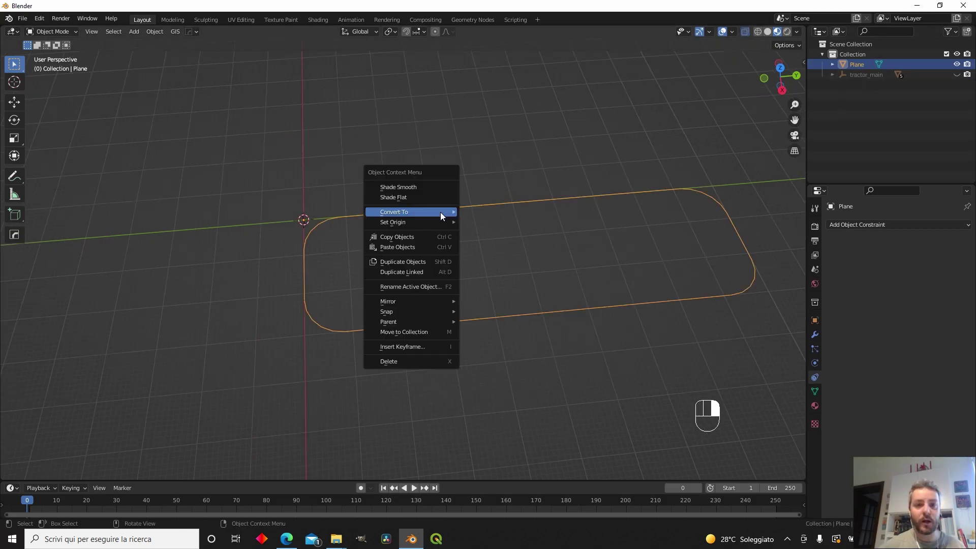
{"action": "mouse_move", "coordinate": [440, 212]}
{"action": "left_click", "coordinate": [484, 212]}
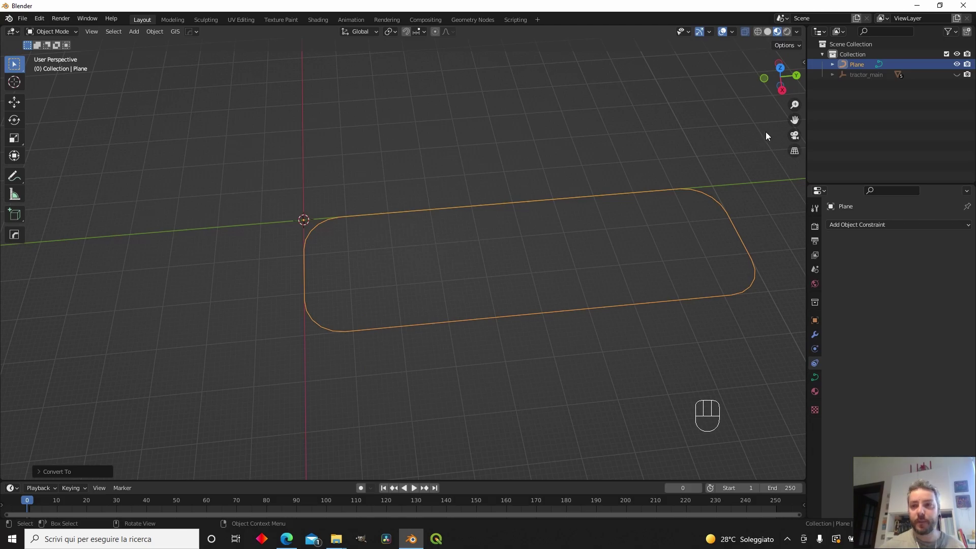
- Unhide the tractor, select its tractor_main empty and expand its hierarchy in the scene collection
{"action": "left_click", "coordinate": [956, 74]}
{"action": "key", "text": "alt+h"}
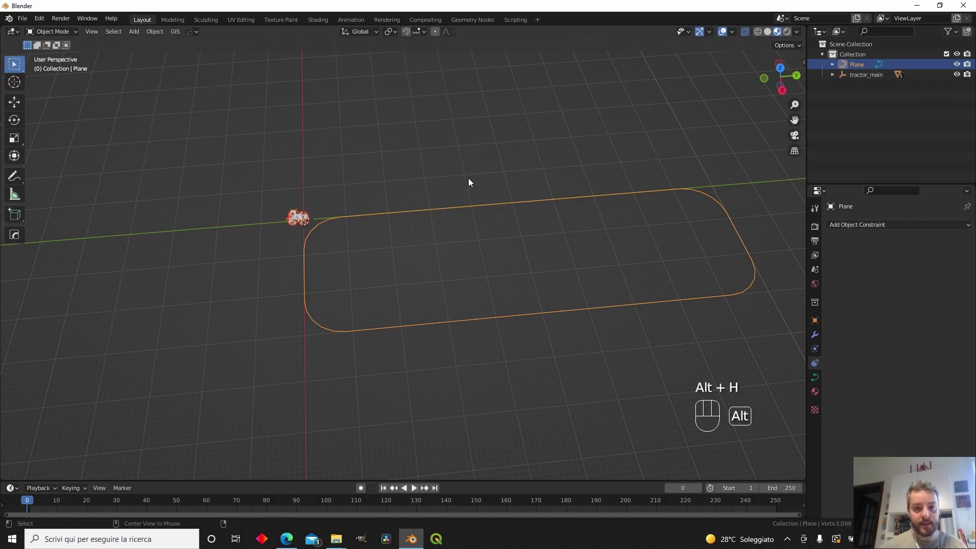
{"action": "scroll", "coordinate": [259, 244], "scroll_direction": "up", "scroll_amount": 3}
{"action": "middle_click_drag", "start_coordinate": [272, 211], "coordinate": [325, 218], "text": "shift"}
{"action": "left_click", "coordinate": [323, 183]}
{"action": "middle_click_drag", "start_coordinate": [323, 182], "coordinate": [413, 197]}
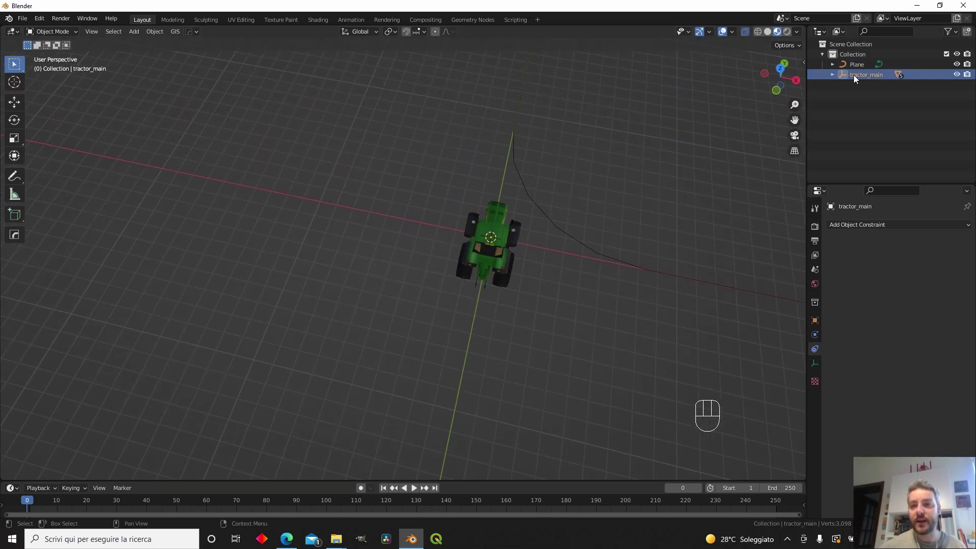
{"action": "left_click", "coordinate": [833, 74]}
{"action": "middle_click_drag", "start_coordinate": [559, 257], "coordinate": [328, 179]}
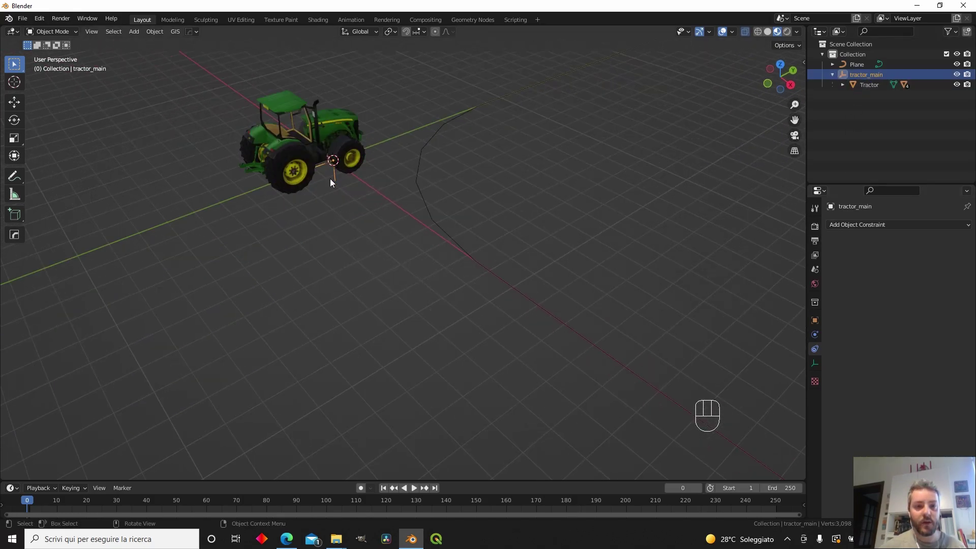
- Add a Follow Path constraint to tractor_main targeting the Plane curve, enable Follow Curve and animate the path
{"action": "left_click", "coordinate": [815, 321]}
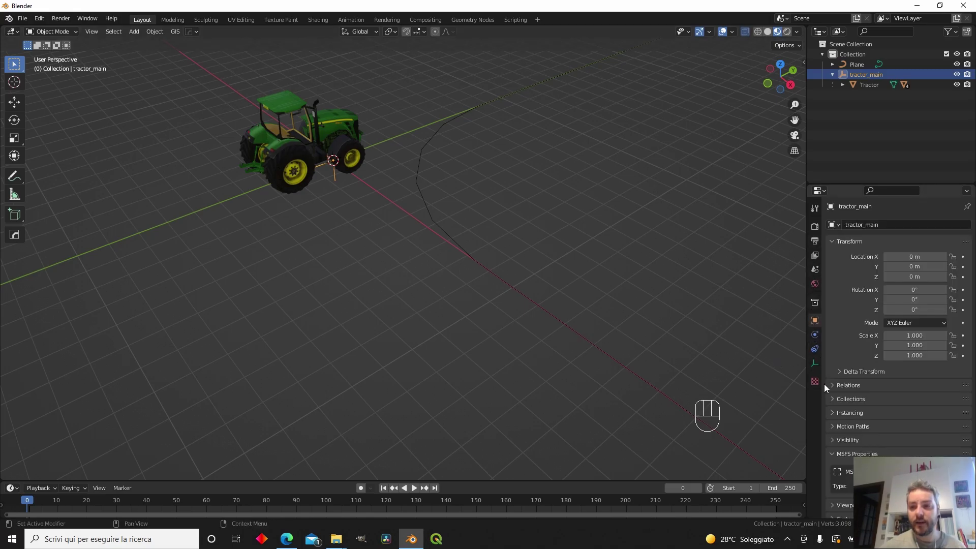
{"action": "left_click", "coordinate": [815, 349]}
{"action": "left_click", "coordinate": [884, 226]}
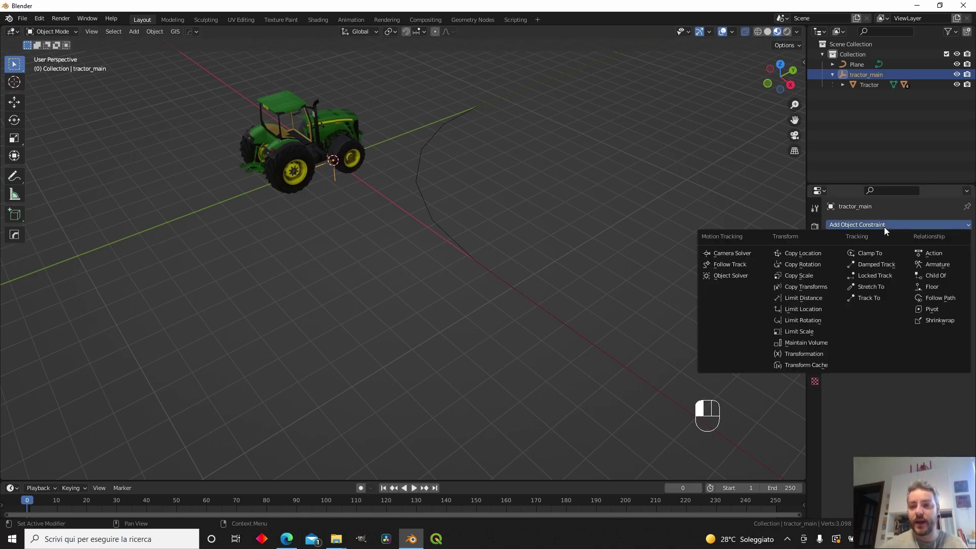
{"action": "left_click", "coordinate": [941, 298]}
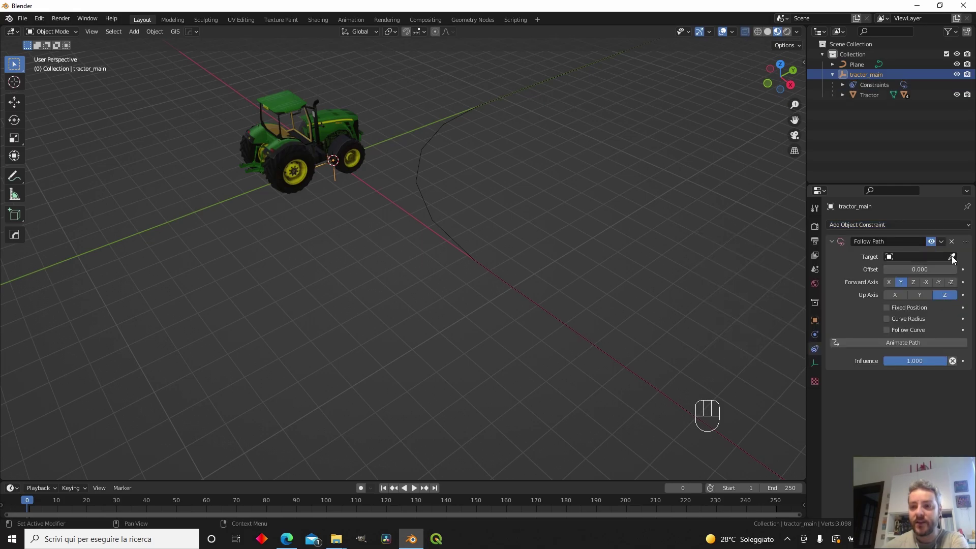
{"action": "left_click", "coordinate": [952, 257]}
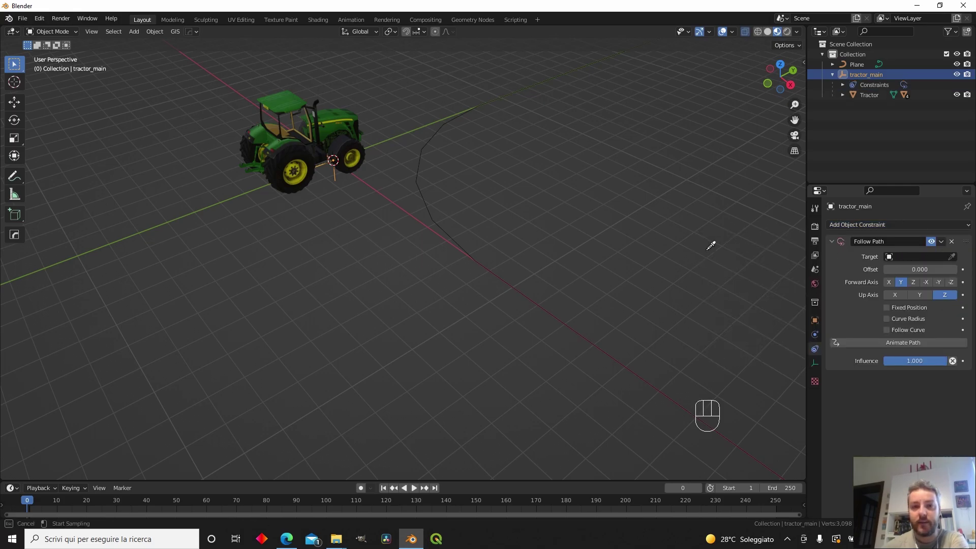
{"action": "left_click", "coordinate": [437, 221]}
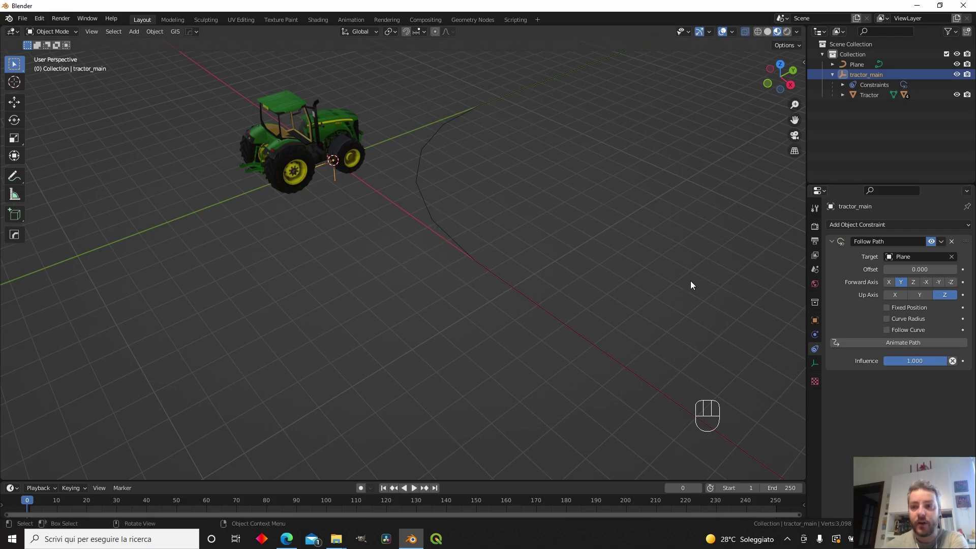
{"action": "left_click", "coordinate": [895, 329]}
{"action": "left_click", "coordinate": [898, 339]}
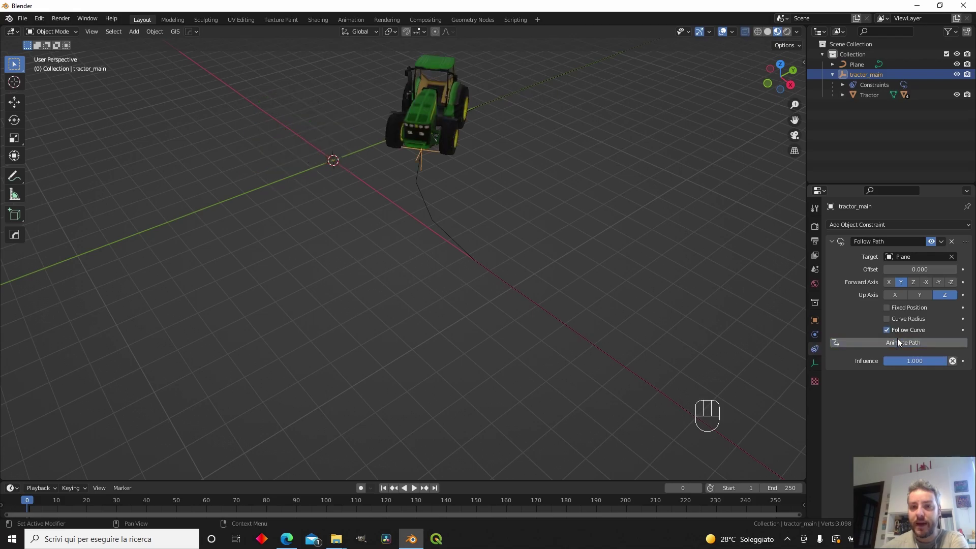
- Play the animation to check the tractor's motion around the path and return to frame 0
{"action": "middle_click_drag", "start_coordinate": [422, 157], "coordinate": [460, 262]}
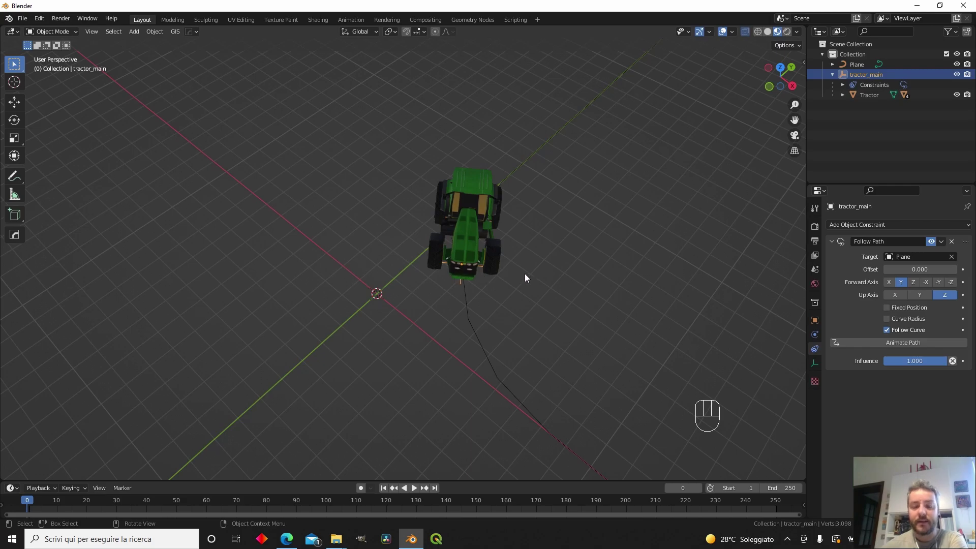
{"action": "key", "text": "space"}
{"action": "middle_click_drag", "start_coordinate": [515, 303], "coordinate": [521, 299]}
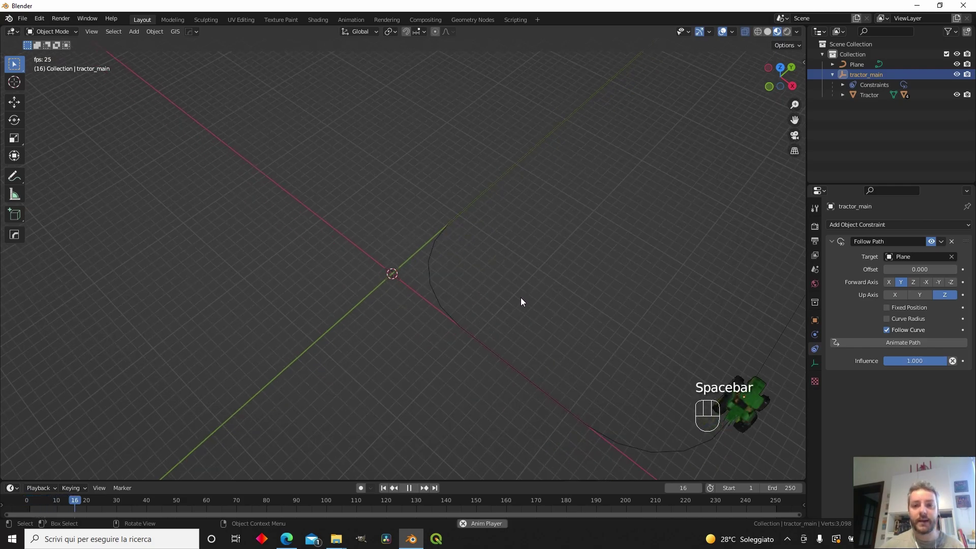
{"action": "middle_click_drag", "start_coordinate": [538, 265], "coordinate": [469, 249]}
{"action": "scroll", "coordinate": [471, 249], "scroll_direction": "down", "scroll_amount": 4}
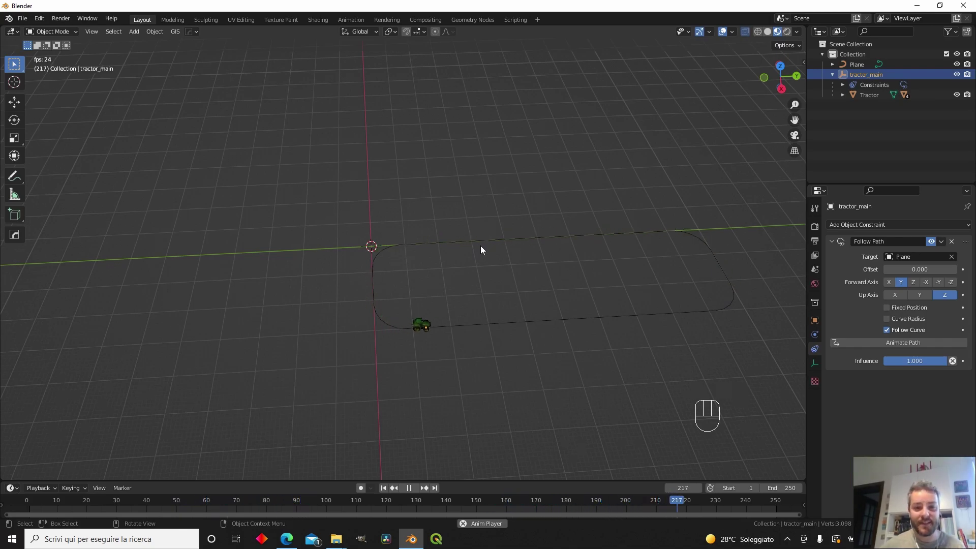
{"action": "key", "text": "space"}
{"action": "left_click_drag", "start_coordinate": [687, 506], "coordinate": [27, 506]}
{"action": "scroll", "coordinate": [442, 242], "scroll_direction": "up", "scroll_amount": 6}
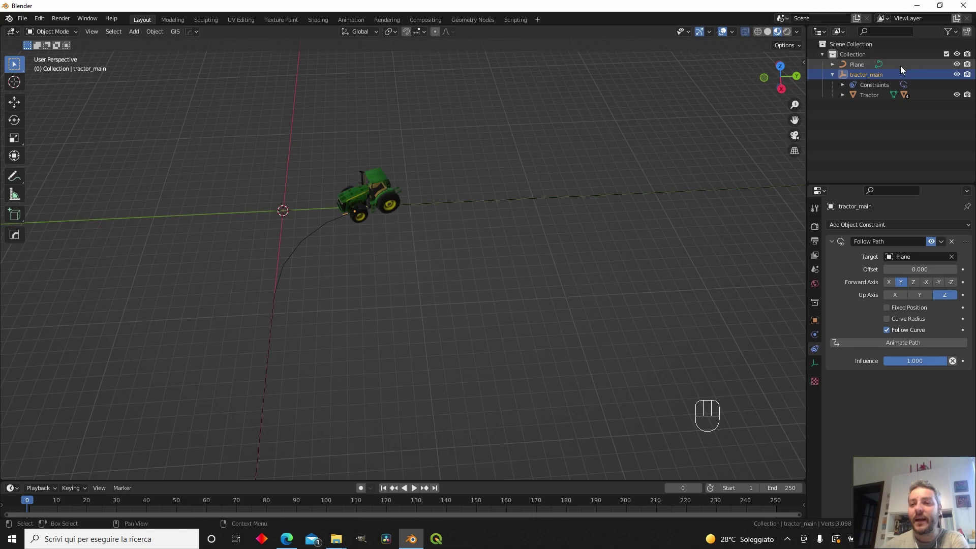
- Set the Plane curve's Path Animation length to 2000 frames
{"action": "left_click", "coordinate": [864, 66]}
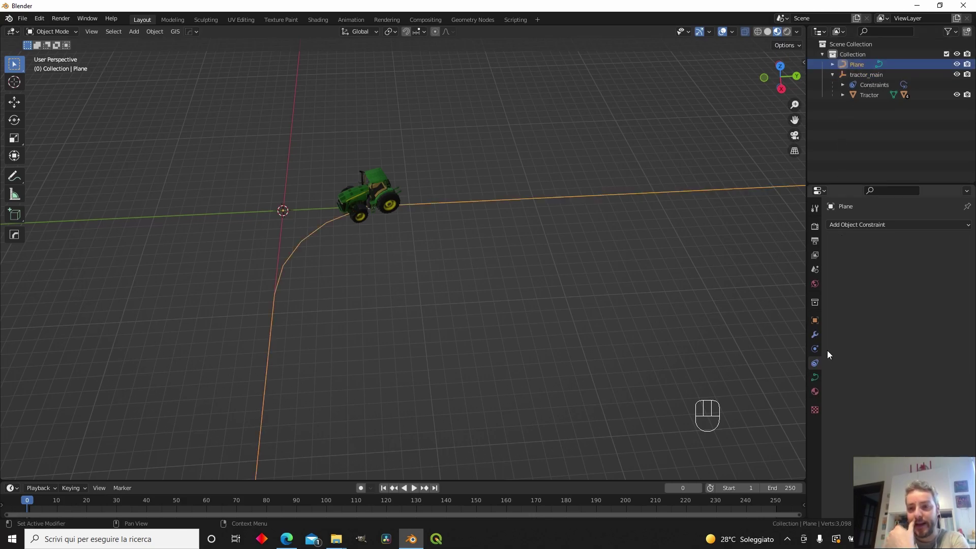
{"action": "left_click", "coordinate": [816, 378]}
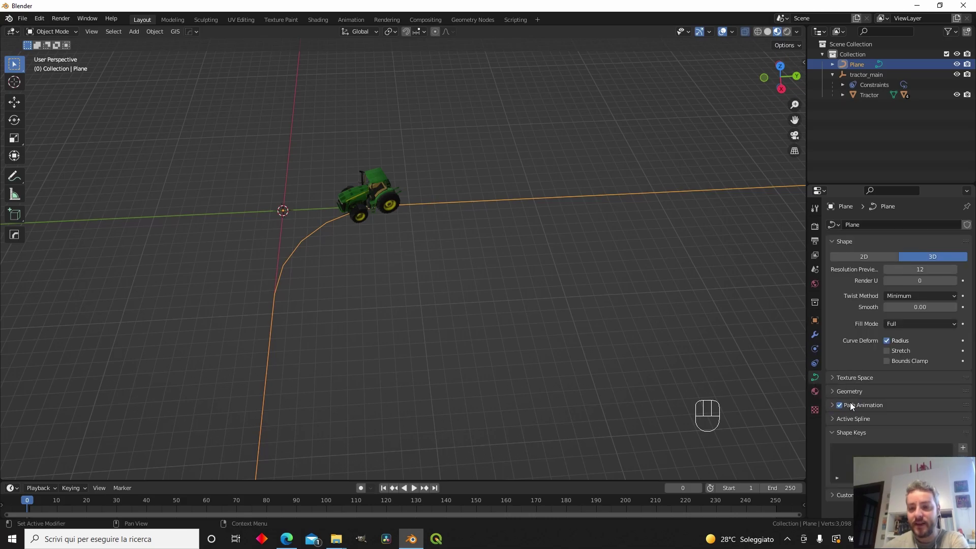
{"action": "left_click", "coordinate": [833, 409]}
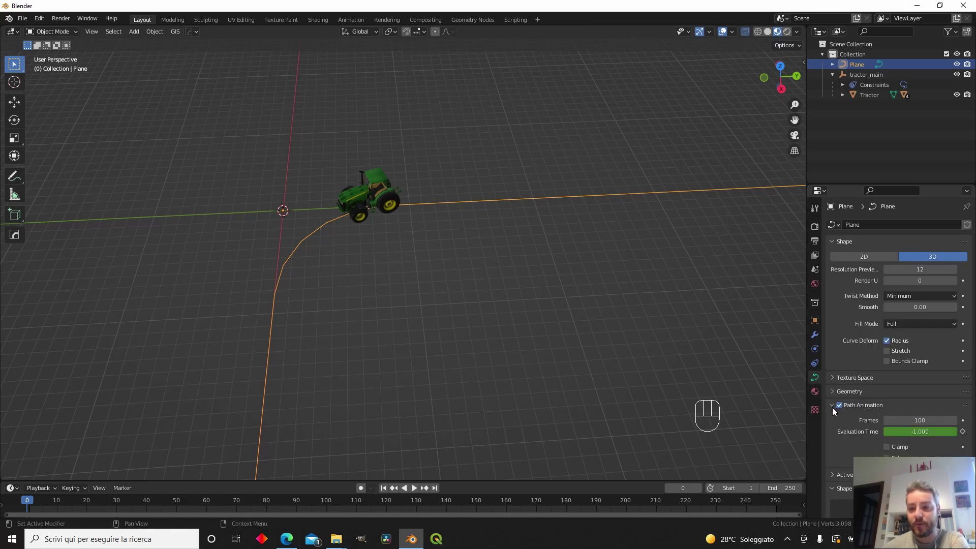
{"action": "left_click", "coordinate": [916, 418]}
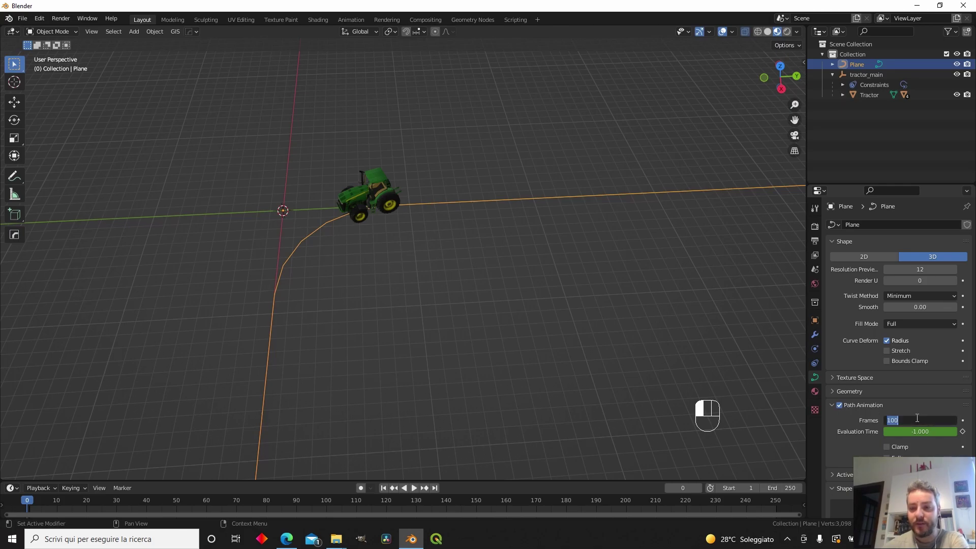
{"action": "type", "text": "2000"}
{"action": "key", "text": "Return"}
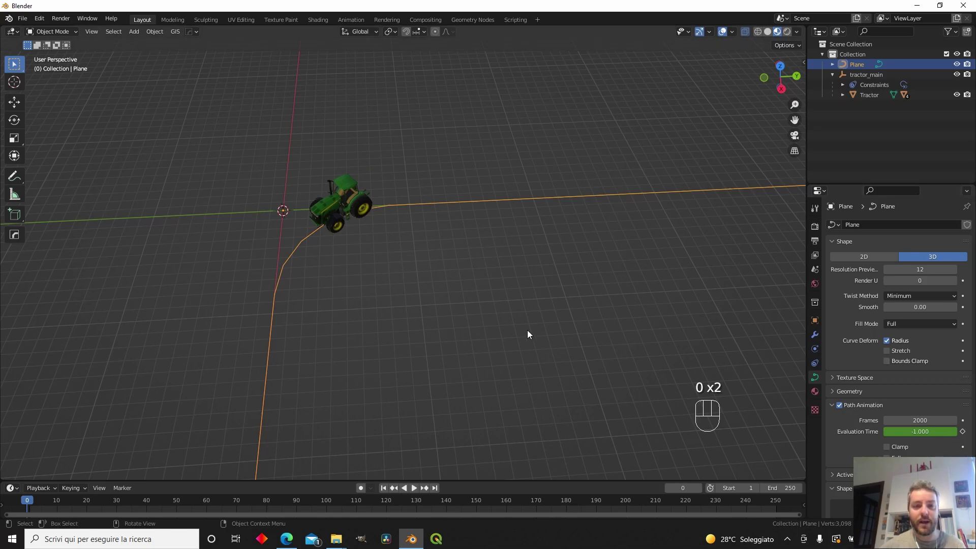
- Play the animation to check the tractor's speed with the new path duration and rewind to frame 0
{"action": "scroll", "coordinate": [520, 310], "scroll_direction": "down", "scroll_amount": 3}
{"action": "key", "text": "space"}
{"action": "middle_click_drag", "start_coordinate": [520, 309], "coordinate": [450, 268]}
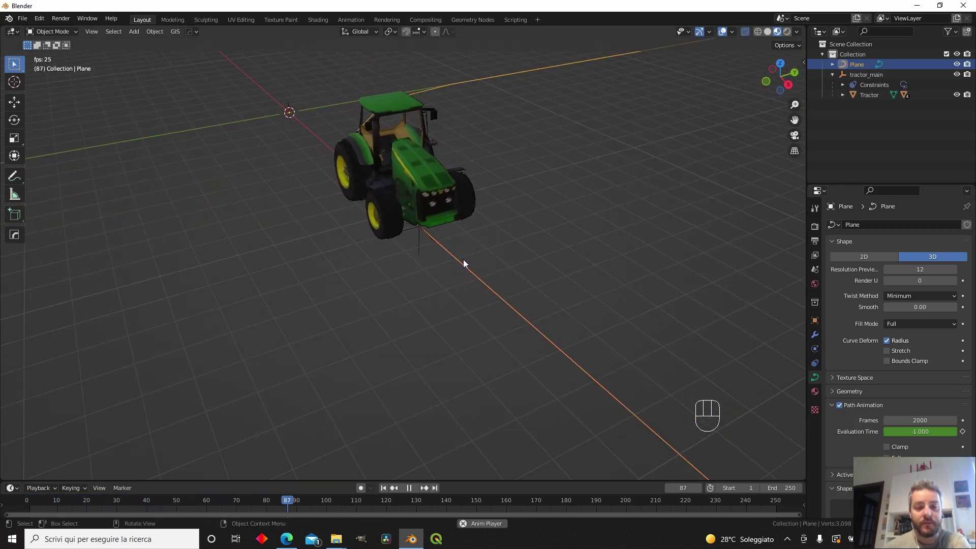
{"action": "scroll", "coordinate": [463, 262], "scroll_direction": "down", "scroll_amount": 5}
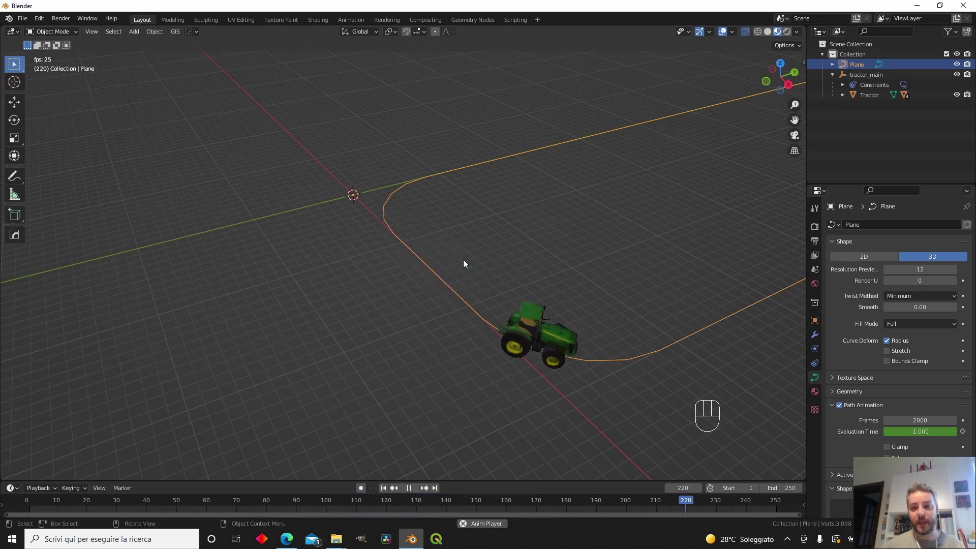
{"action": "key", "text": "space"}
{"action": "left_click_drag", "start_coordinate": [721, 502], "coordinate": [694, 434]}
{"action": "middle_click_drag", "start_coordinate": [695, 435], "coordinate": [518, 270]}
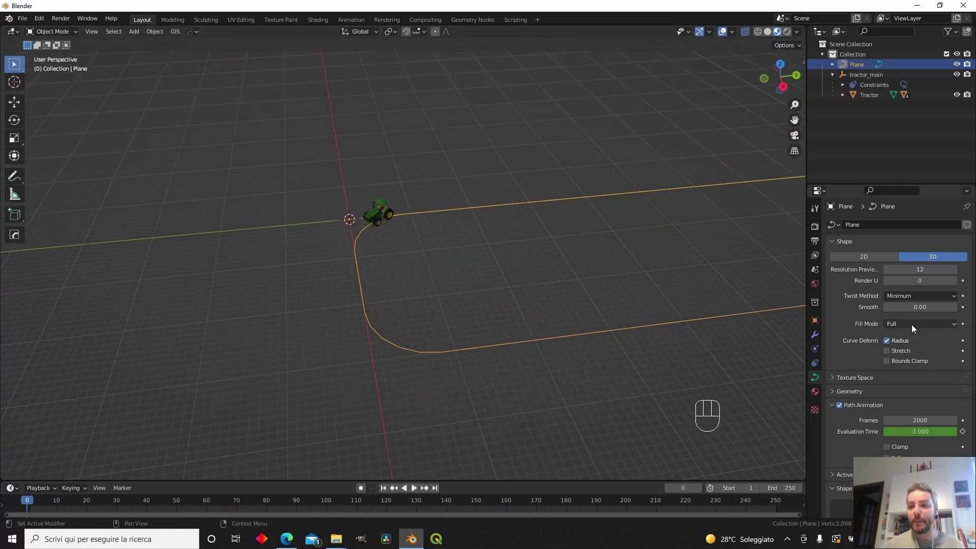
{"action": "scroll", "coordinate": [574, 285], "scroll_direction": "up", "scroll_amount": 1}
- Set the forward axis of tractor_main's Follow Path constraint to -Y and play the animation to check the orientation
{"action": "left_click", "coordinate": [883, 76]}
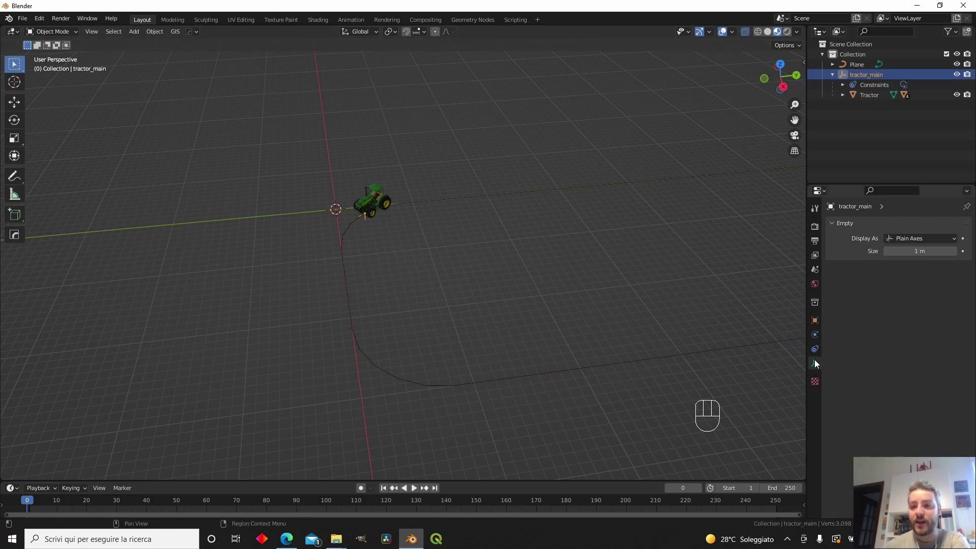
{"action": "left_click", "coordinate": [815, 349]}
{"action": "scroll", "coordinate": [417, 230], "scroll_direction": "up", "scroll_amount": 5}
{"action": "middle_click_drag", "start_coordinate": [387, 182], "coordinate": [444, 219]}
{"action": "scroll", "coordinate": [422, 198], "scroll_direction": "up", "scroll_amount": 2}
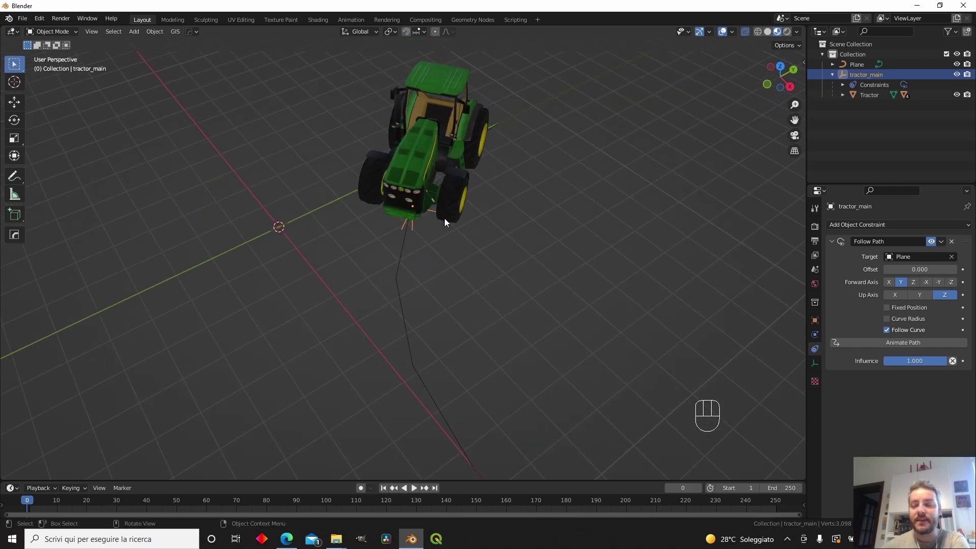
{"action": "left_click", "coordinate": [938, 282]}
{"action": "middle_click_drag", "start_coordinate": [786, 301], "coordinate": [514, 309]}
{"action": "scroll", "coordinate": [514, 309], "scroll_direction": "down", "scroll_amount": 5}
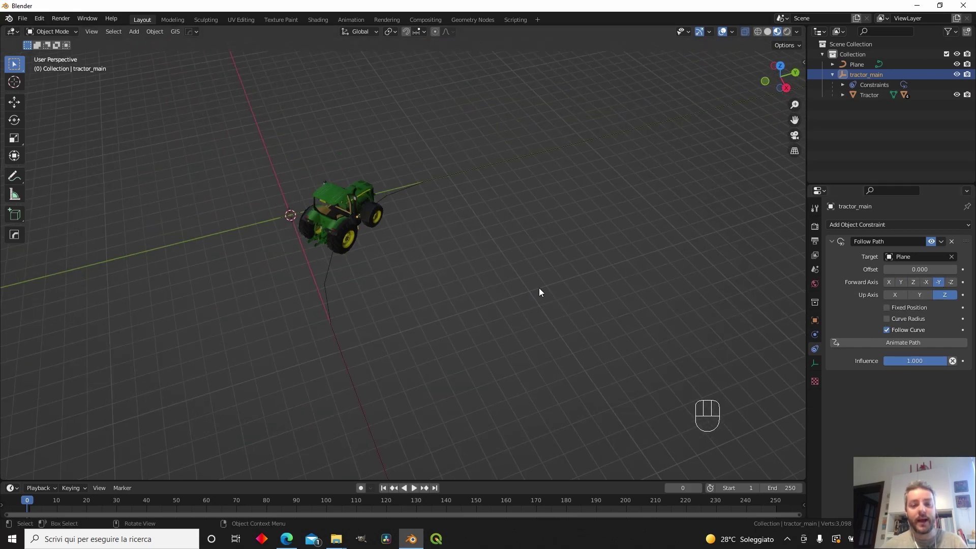
{"action": "key", "text": "space"}
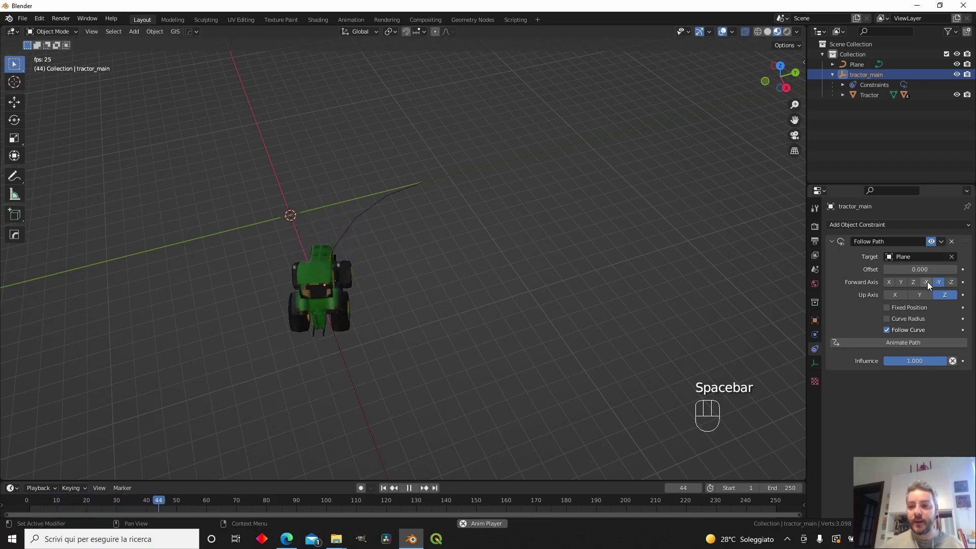
- Set the Follow Path constraint's forward axis to Y, check the tractor's motion along the curve, and return the animation to frame 0
{"action": "left_click", "coordinate": [905, 282]}
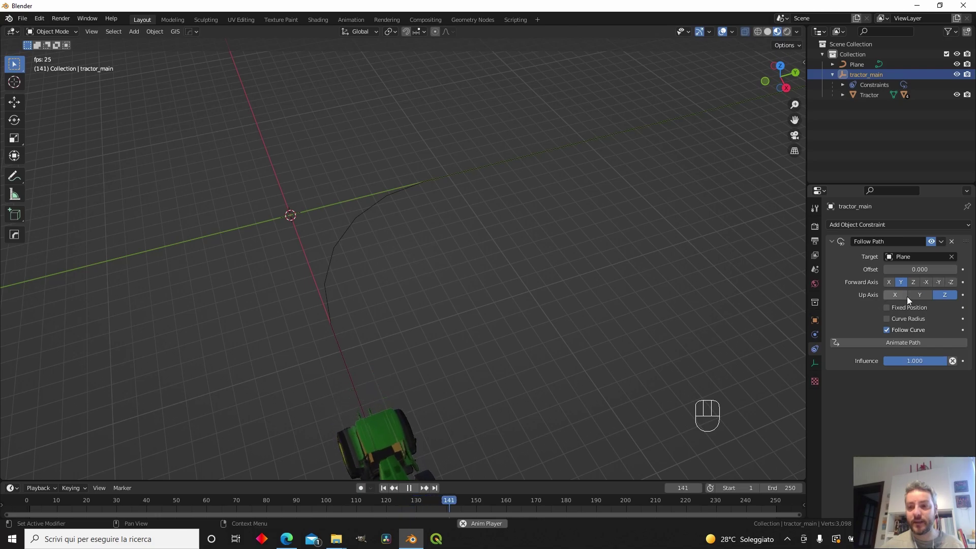
{"action": "scroll", "coordinate": [635, 285], "scroll_direction": "down", "scroll_amount": 4}
{"action": "scroll", "coordinate": [493, 330], "scroll_direction": "up", "scroll_amount": 4}
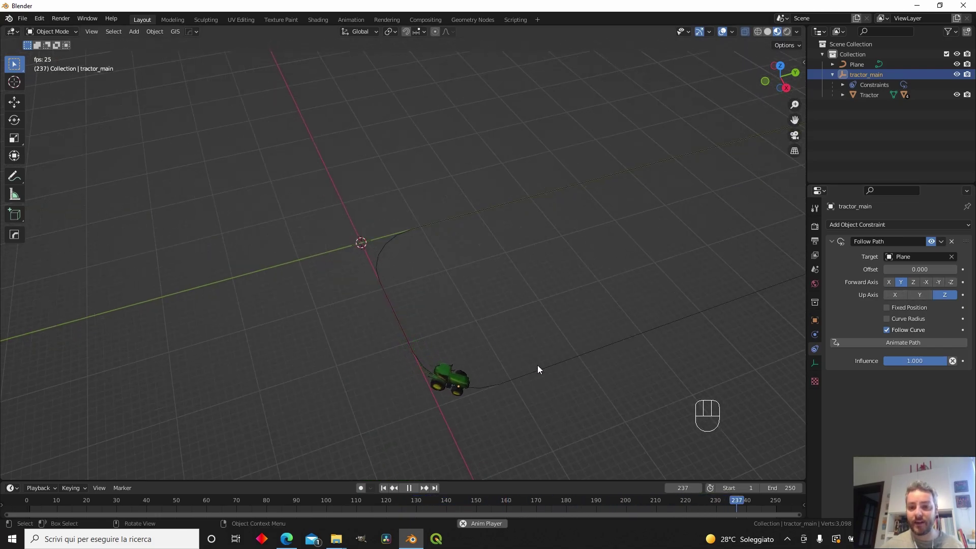
{"action": "key", "text": "space"}
{"action": "left_click_drag", "start_coordinate": [769, 501], "coordinate": [27, 501]}
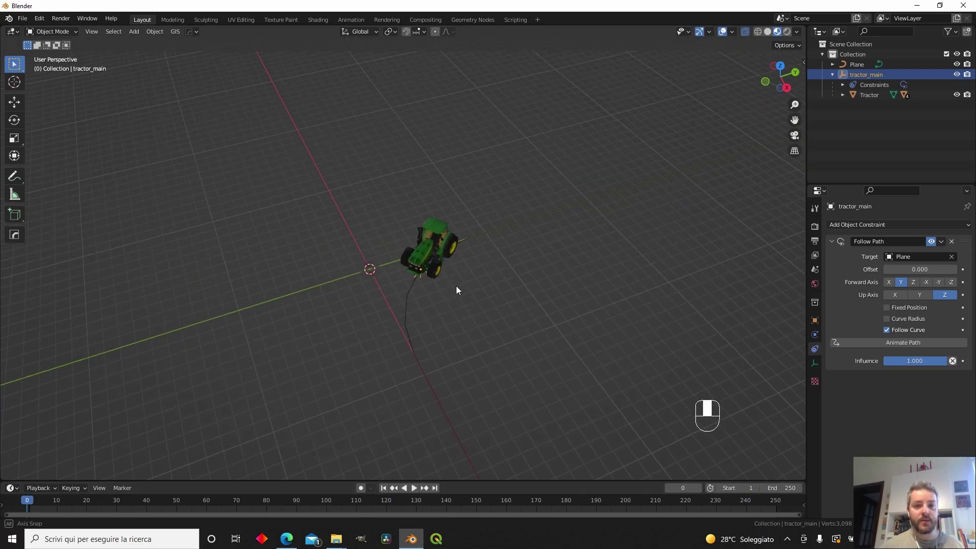
- Select the tractor's path curve, examine its whole loop and look at the blender-osm import settings
{"action": "middle_click_drag", "start_coordinate": [453, 286], "coordinate": [450, 297]}
{"action": "left_click", "coordinate": [445, 296]}
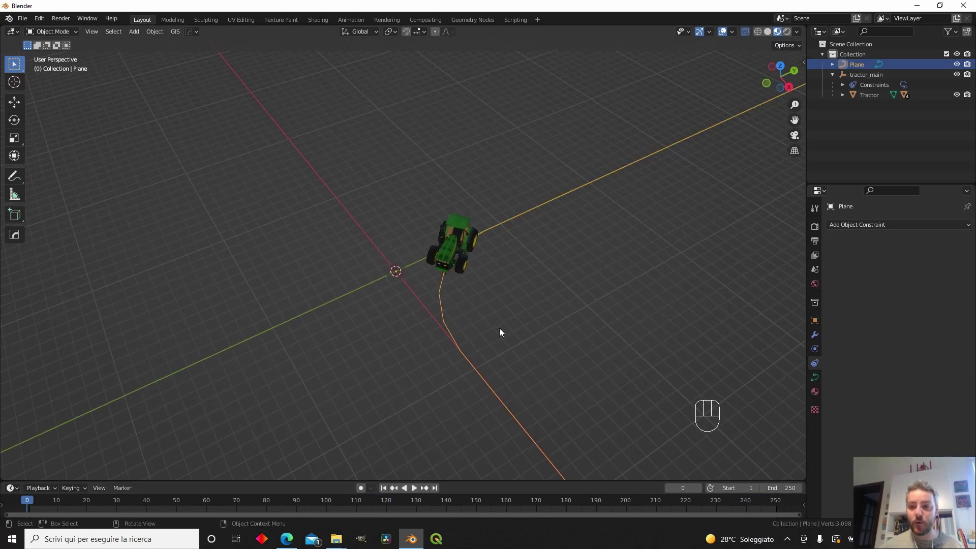
{"action": "scroll", "coordinate": [501, 326], "scroll_direction": "down", "scroll_amount": 3}
{"action": "scroll", "coordinate": [548, 291], "scroll_direction": "down", "scroll_amount": 3, "text": "shift"}
{"action": "middle_click_drag", "start_coordinate": [569, 288], "coordinate": [534, 292]}
{"action": "scroll", "coordinate": [552, 305], "scroll_direction": "down", "scroll_amount": 4}
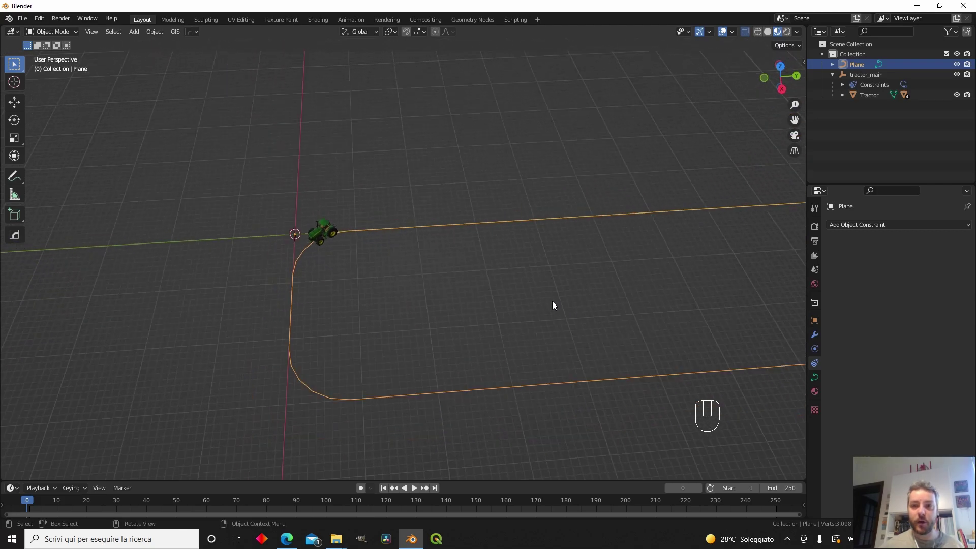
{"action": "middle_click_drag", "start_coordinate": [596, 294], "coordinate": [517, 277], "text": "shift"}
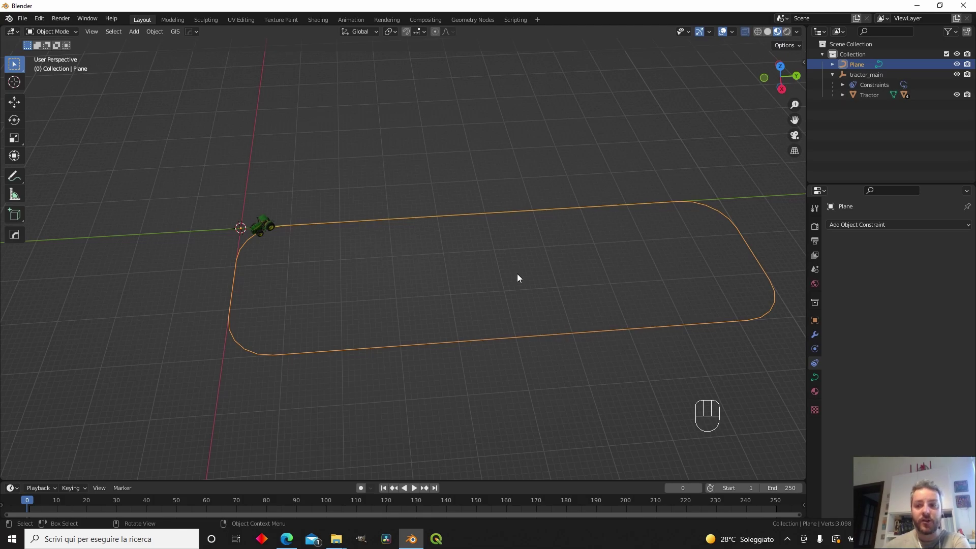
{"action": "key", "text": "n"}
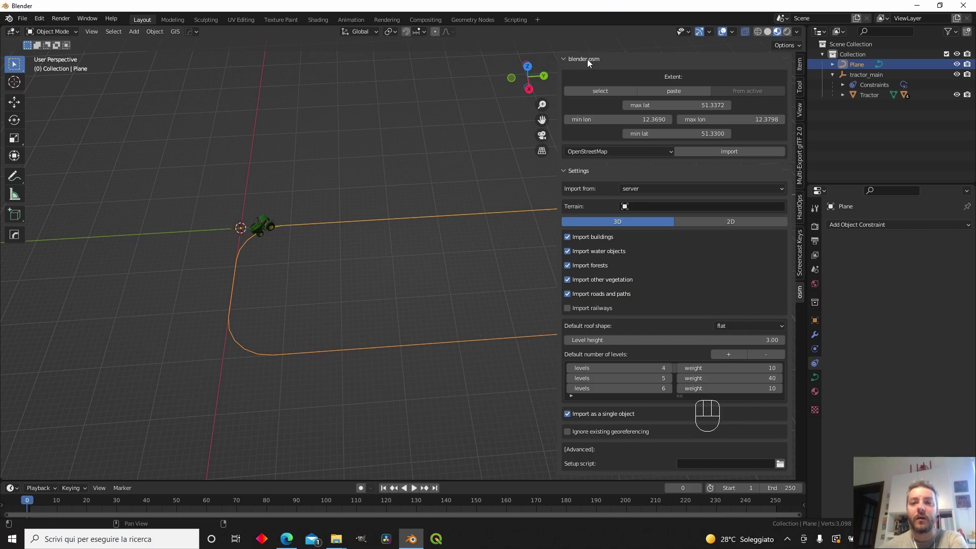
{"action": "key", "text": "n"}
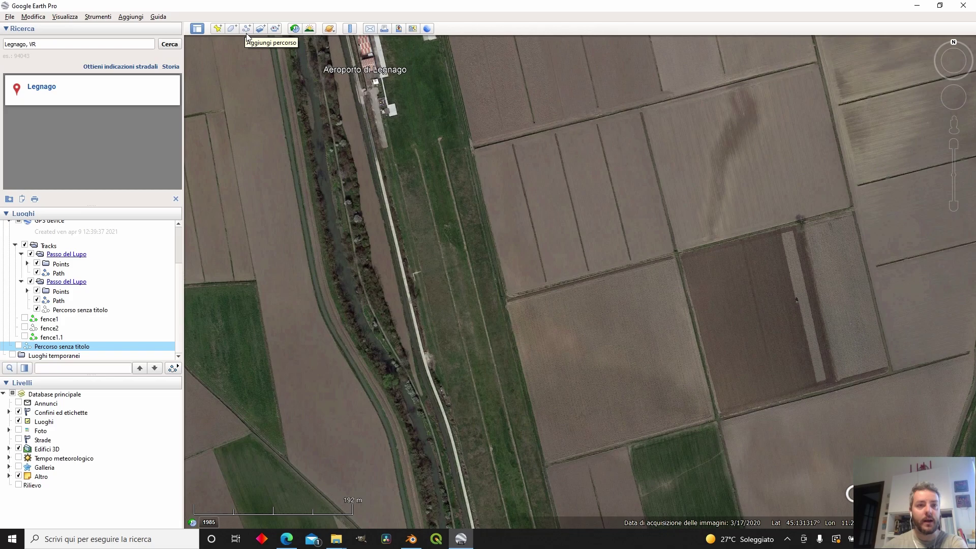
- Switch to Google Earth Pro, start a new path and place its first two points across the north end of the Legnago airfield
{"action": "left_click", "coordinate": [246, 33]}
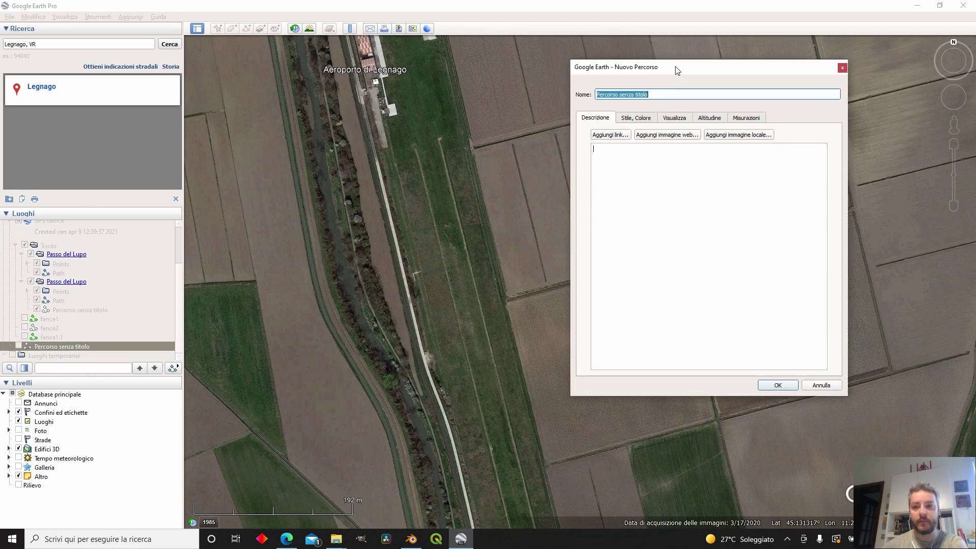
{"action": "left_click_drag", "start_coordinate": [677, 70], "coordinate": [797, 69]}
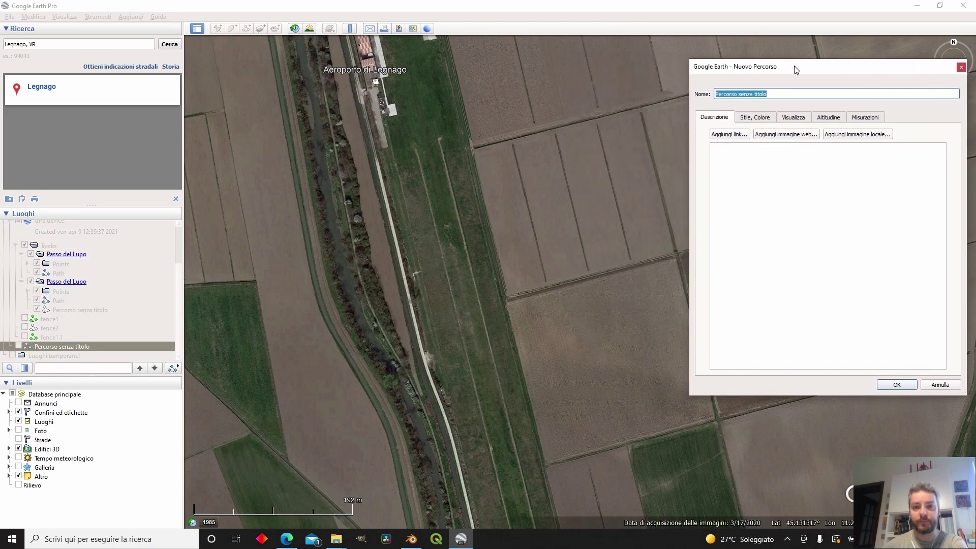
{"action": "left_click", "coordinate": [417, 122]}
{"action": "left_click", "coordinate": [454, 121]}
- Extend the path down the airfield's east edge and around its south end to the west side
{"action": "key", "text": "Down"}
{"action": "key", "text": "Right"}
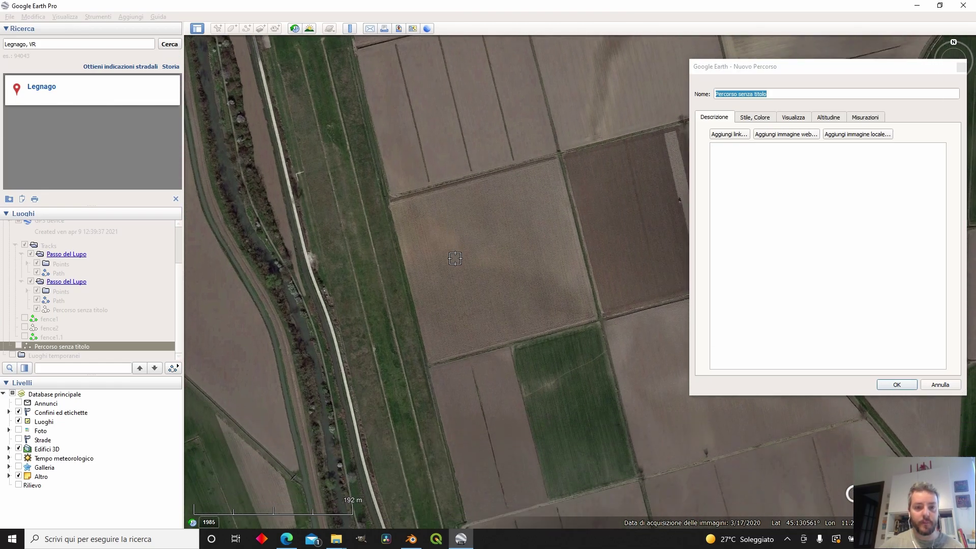
{"action": "key", "text": "Down"}
{"action": "left_click", "coordinate": [450, 235]}
{"action": "left_click", "coordinate": [451, 256]}
{"action": "left_click", "coordinate": [479, 381]}
{"action": "left_click", "coordinate": [451, 385]}
{"action": "left_click", "coordinate": [408, 281]}
- Run the path back up the airfield's west side to just beside its starting point and accept it with the default name
{"action": "key", "text": "Up"}
{"action": "key", "text": "Up"}
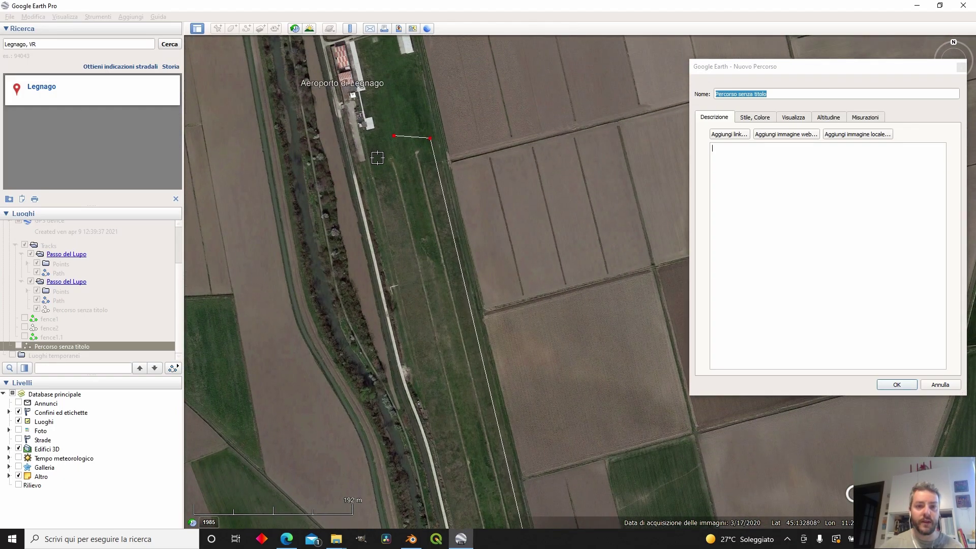
{"action": "left_click", "coordinate": [378, 158]}
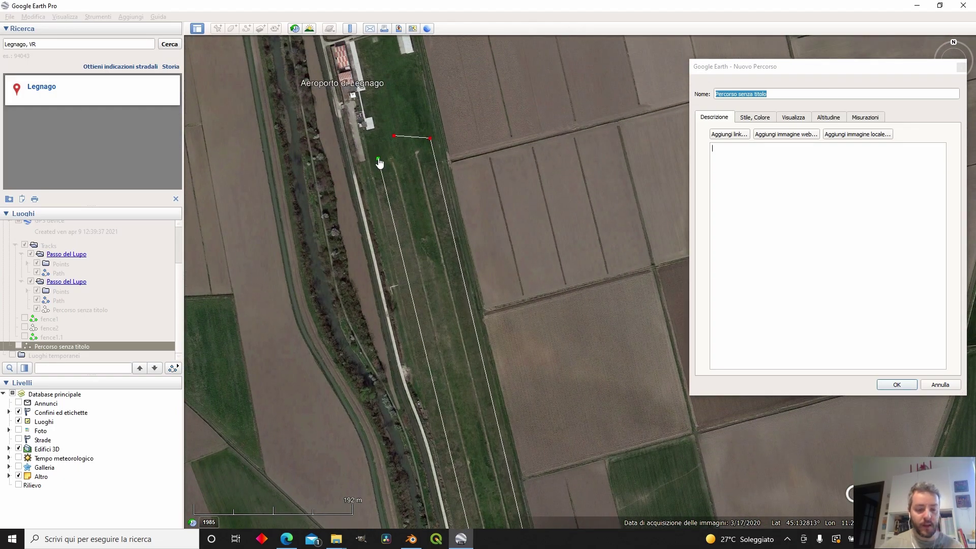
{"action": "key", "text": "Up"}
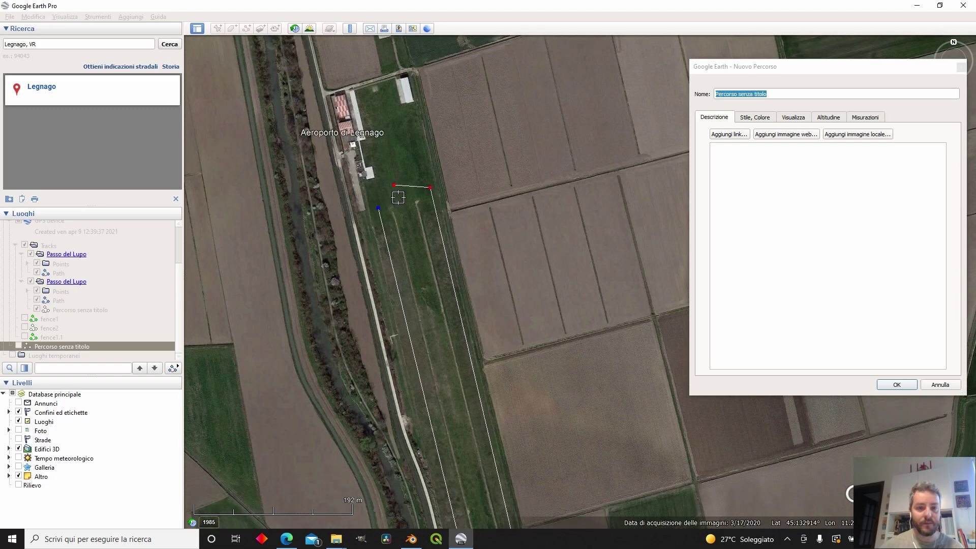
{"action": "left_click", "coordinate": [390, 189]}
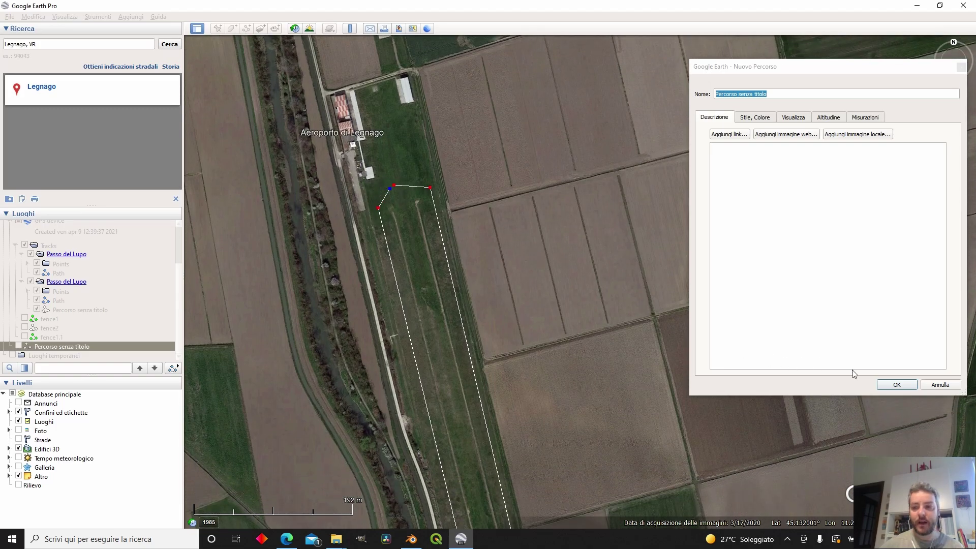
{"action": "left_click", "coordinate": [895, 385]}
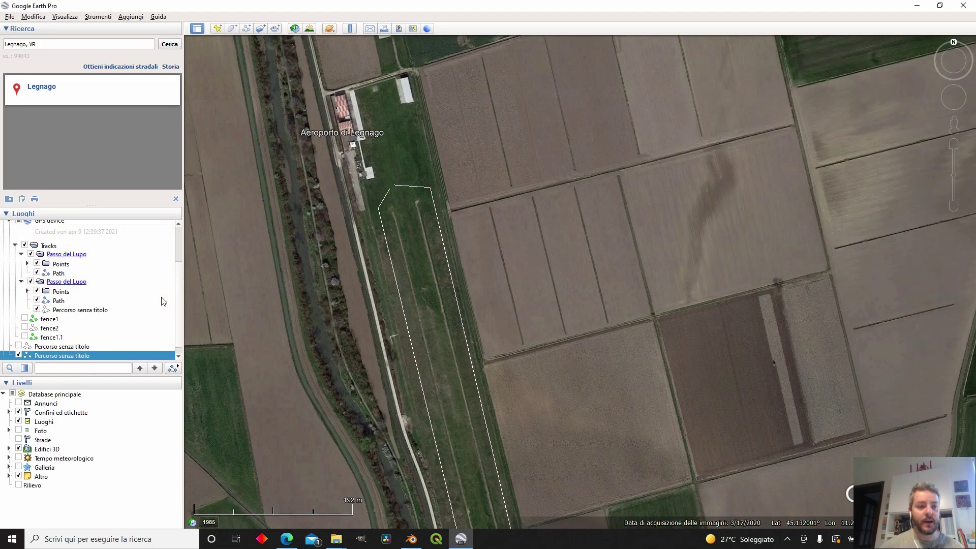
- Save the new path to the Desktop as a KML file named tractor-legnago
{"action": "right_click", "coordinate": [82, 357]}
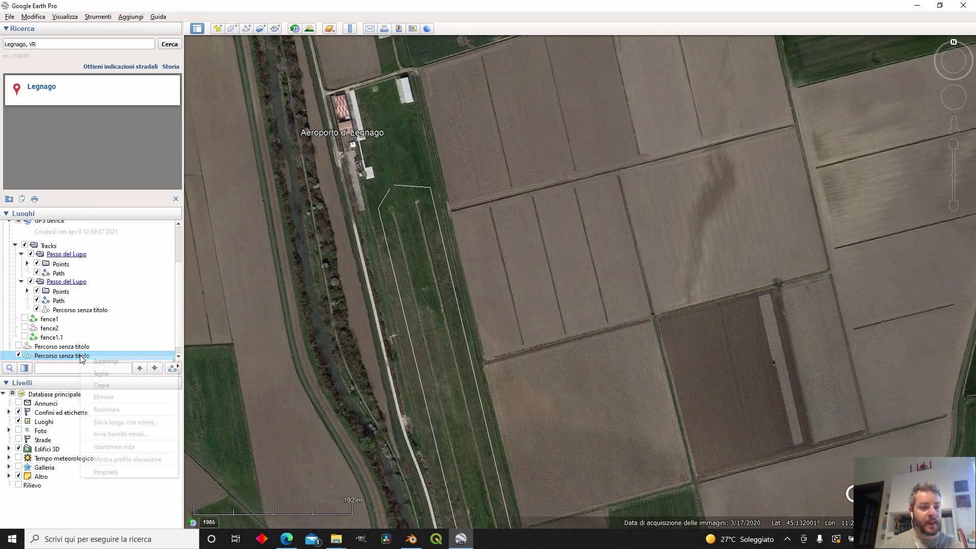
{"action": "mouse_move", "coordinate": [86, 364]}
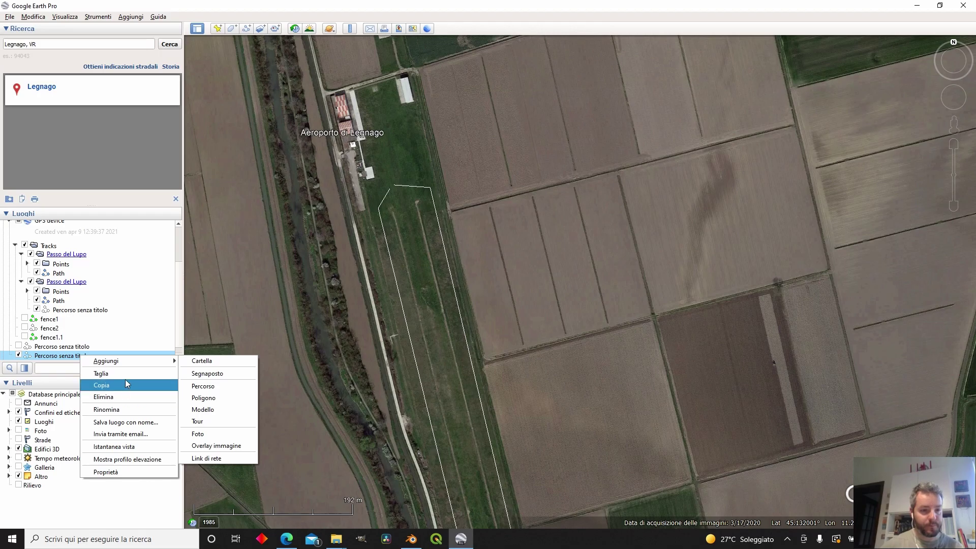
{"action": "left_click", "coordinate": [136, 423]}
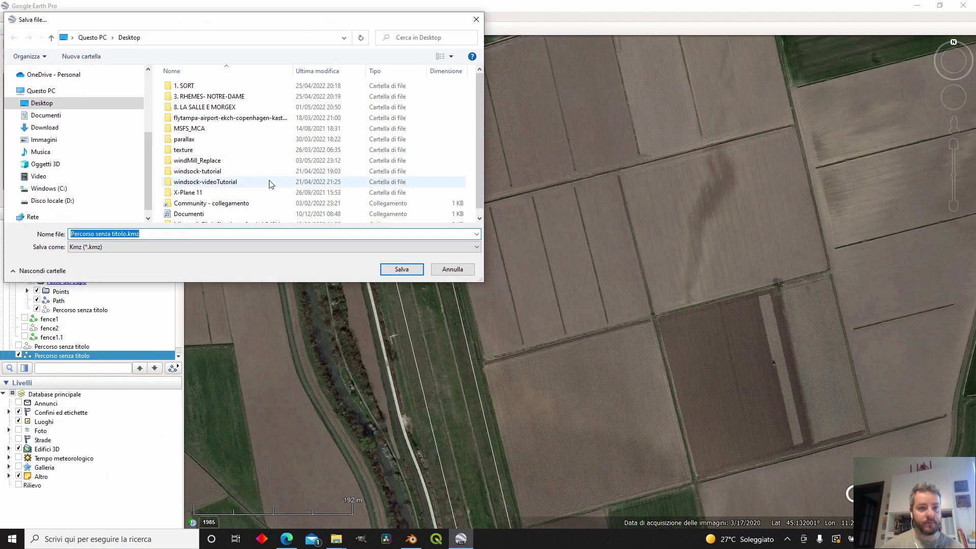
{"action": "left_click", "coordinate": [68, 100]}
{"action": "left_click", "coordinate": [192, 248]}
{"action": "left_click", "coordinate": [178, 261]}
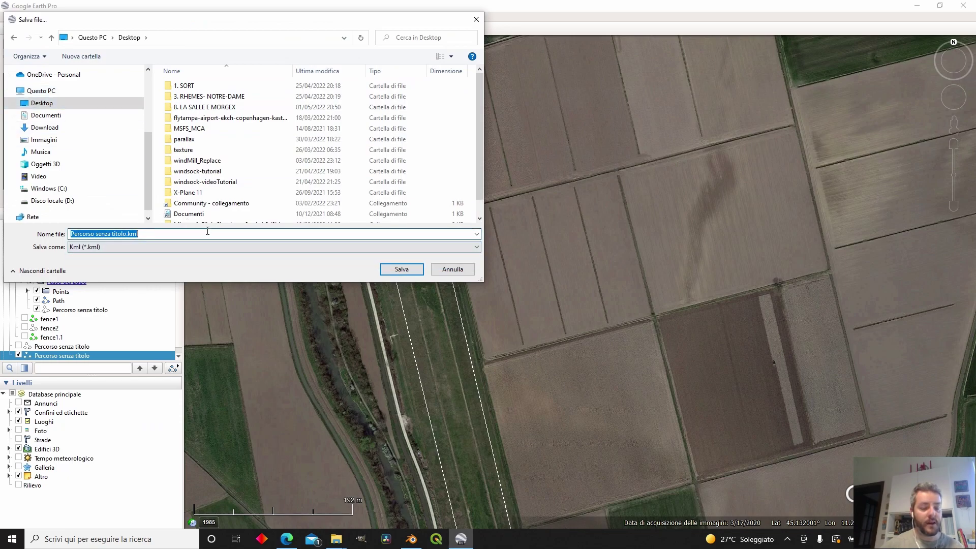
{"action": "type", "text": "tractor-legnago"}
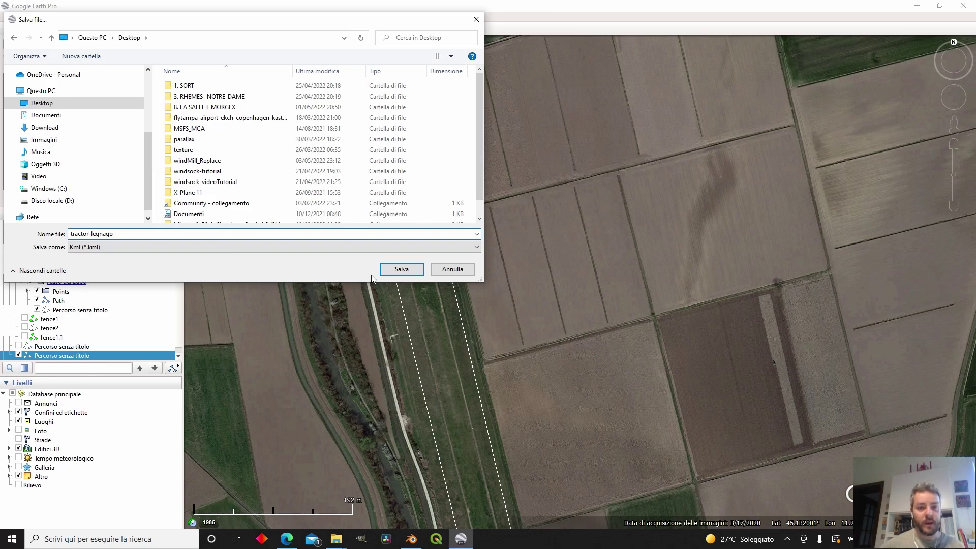
{"action": "left_click", "coordinate": [401, 269]}
- Switch to the Microsoft Edge browser
{"action": "key", "text": "super+d"}
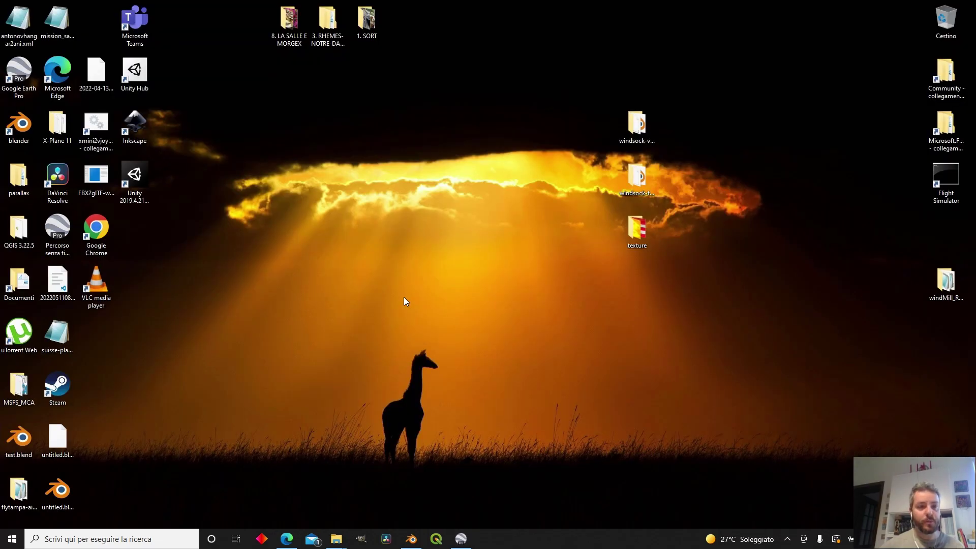
{"action": "left_click", "coordinate": [286, 538]}
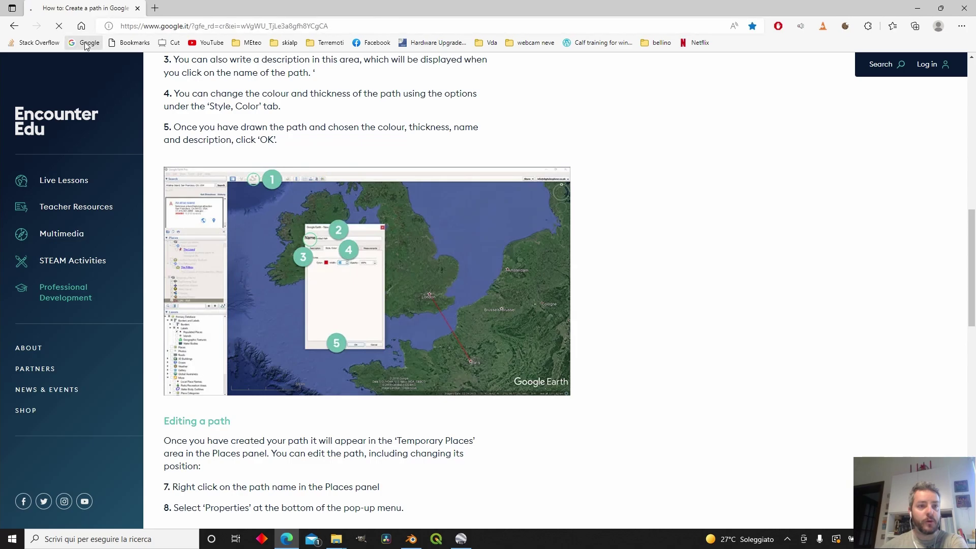
{"action": "left_click", "coordinate": [88, 42]}
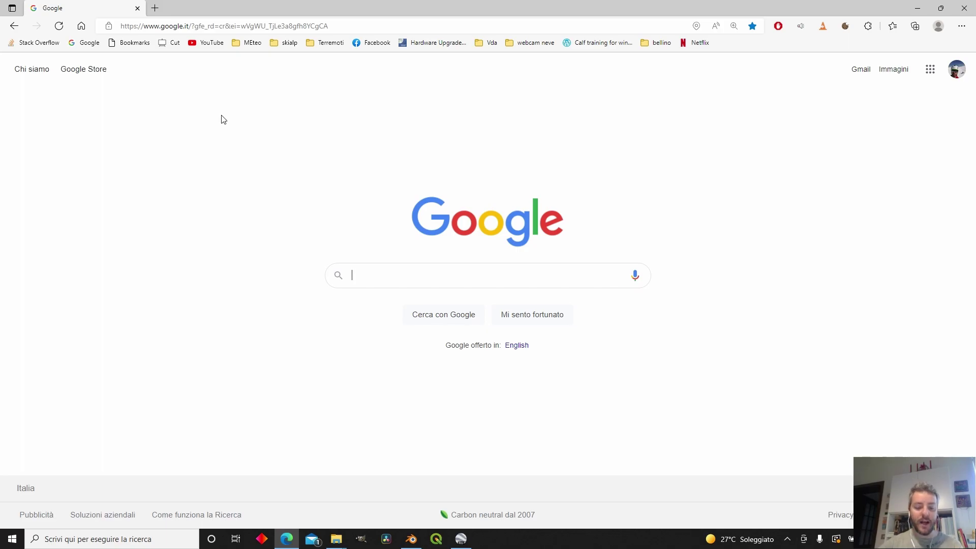
{"action": "type", "text": "g"}
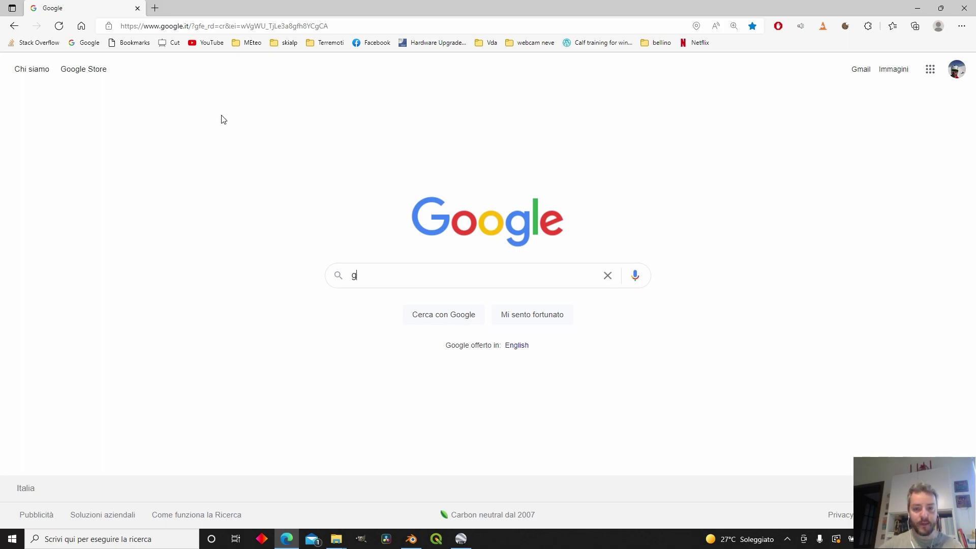
{"action": "type", "text": "ps"}
- Go to gpsvisualizer.com and open its file conversion form
{"action": "left_click", "coordinate": [246, 26]}
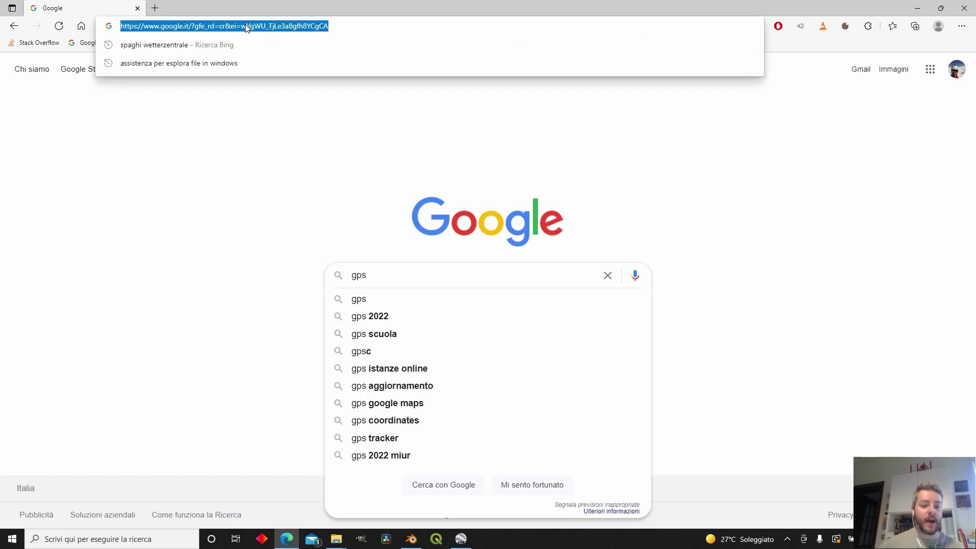
{"action": "type", "text": "gps"}
{"action": "left_click", "coordinate": [228, 44]}
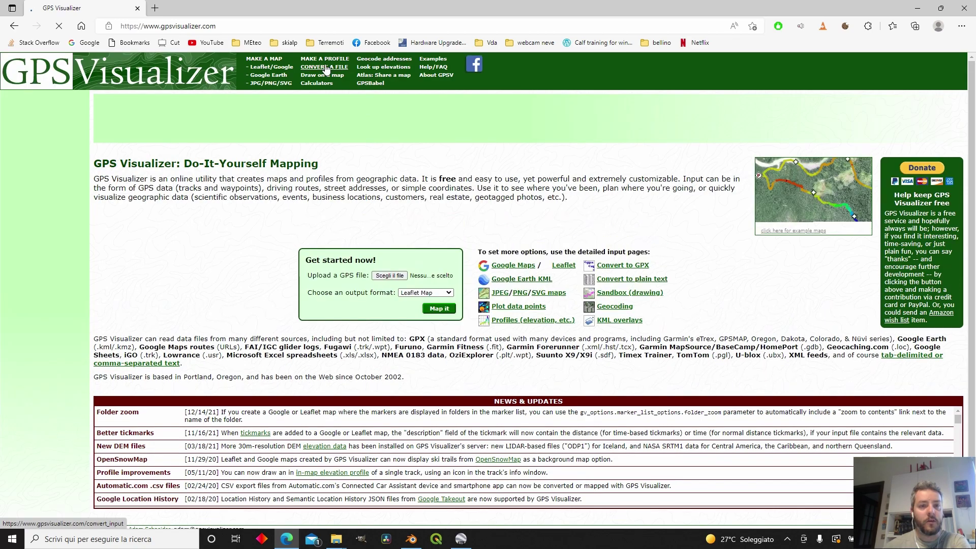
{"action": "left_click", "coordinate": [325, 68]}
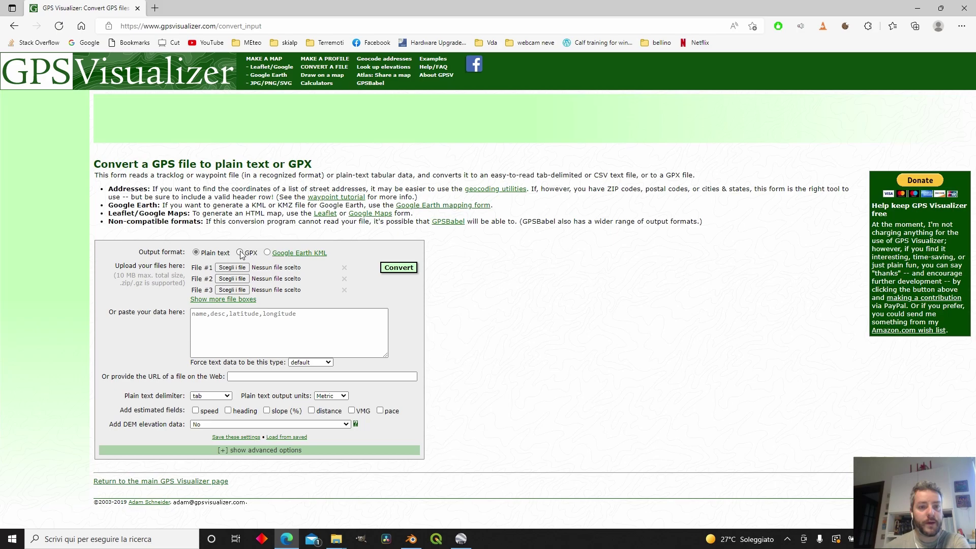
- Choose tractor-legnago.kml from the Desktop as the first upload file and convert it to GPX
{"action": "left_click", "coordinate": [232, 268]}
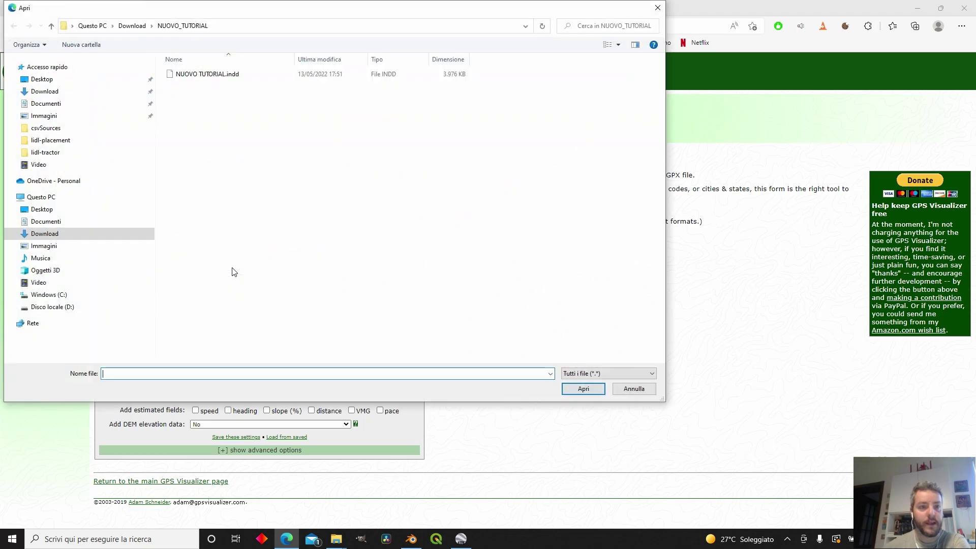
{"action": "left_click", "coordinate": [48, 83]}
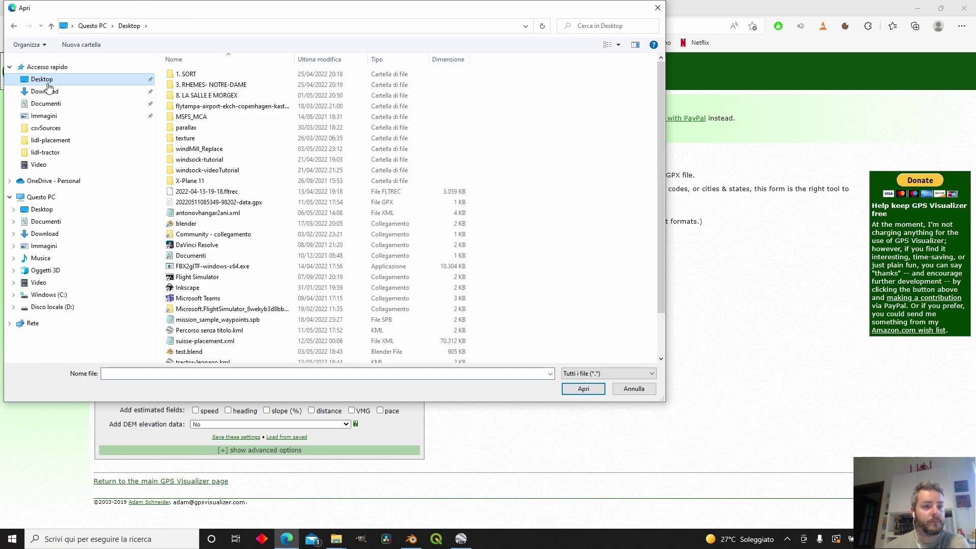
{"action": "left_click", "coordinate": [303, 60]}
{"action": "left_click", "coordinate": [213, 74]}
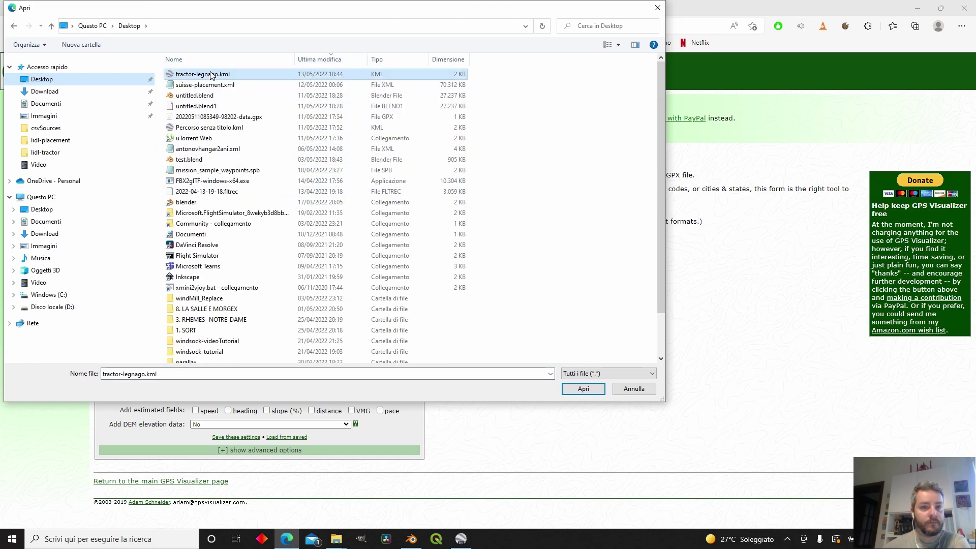
{"action": "left_click", "coordinate": [579, 389]}
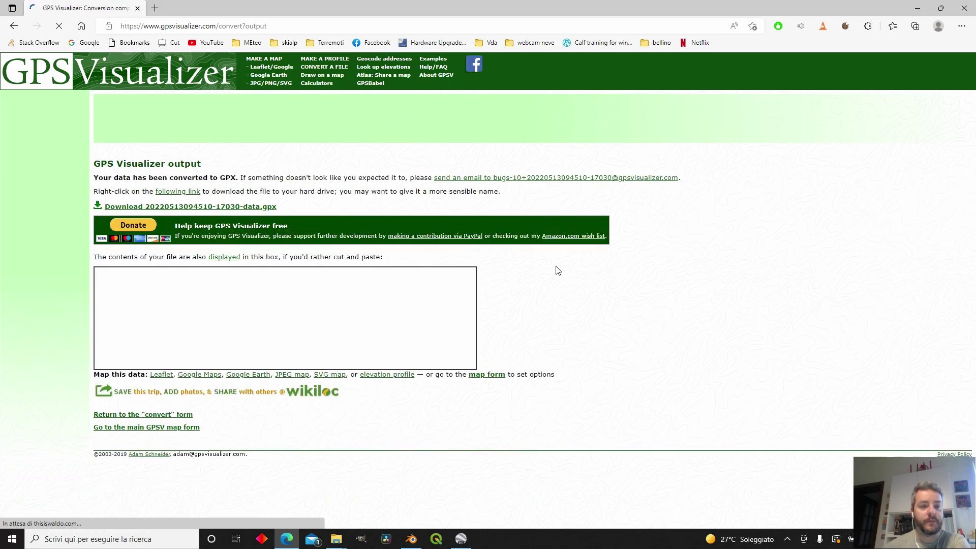
- Save the converted GPX file to the Desktop under its suggested name
{"action": "right_click", "coordinate": [246, 210]}
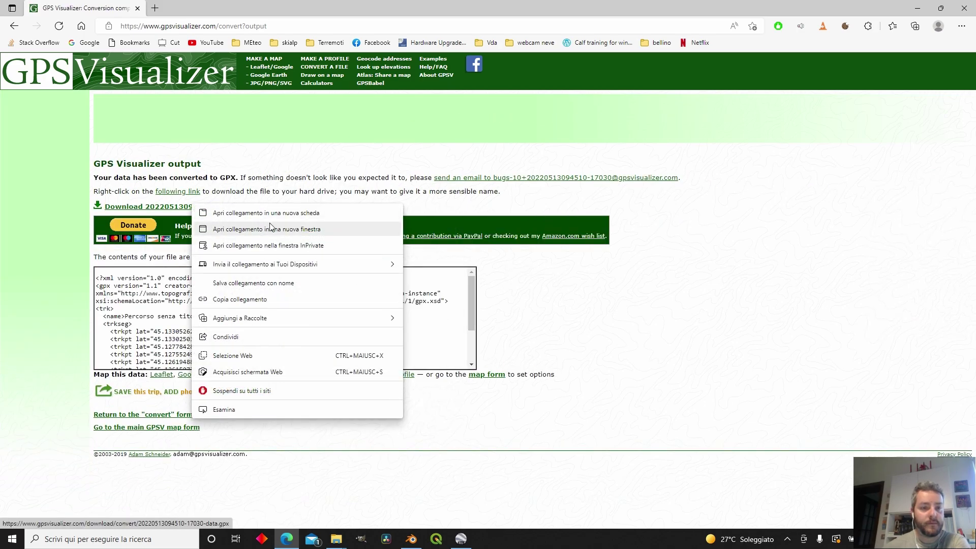
{"action": "left_click", "coordinate": [285, 283]}
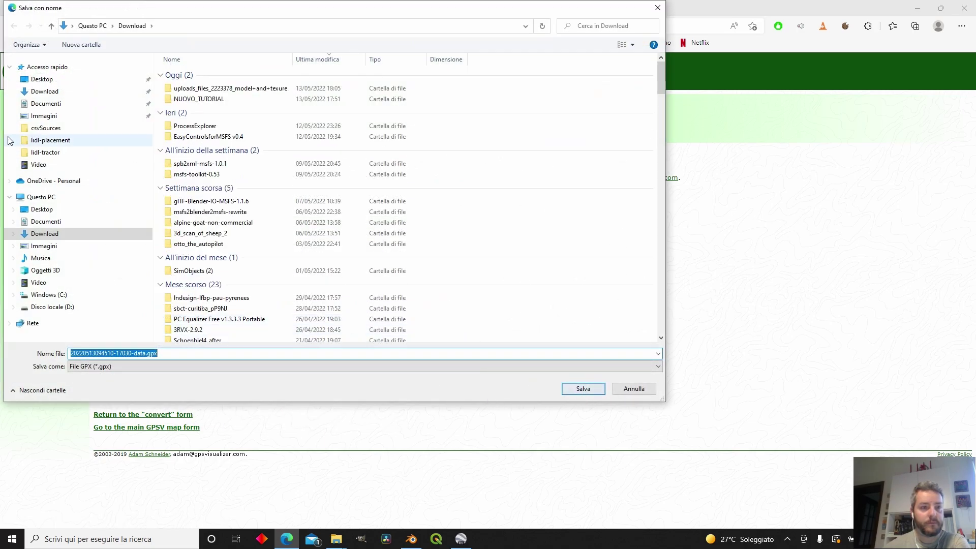
{"action": "left_click", "coordinate": [41, 79]}
{"action": "left_click", "coordinate": [578, 388]}
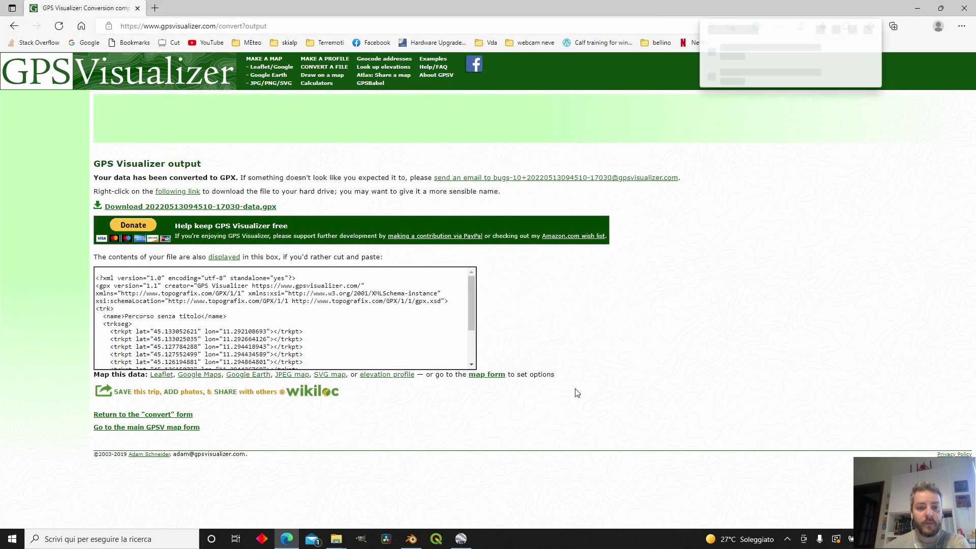
- Search Google for blender-osm and open the add-on's Gumroad page from the results
{"action": "left_click", "coordinate": [85, 42]}
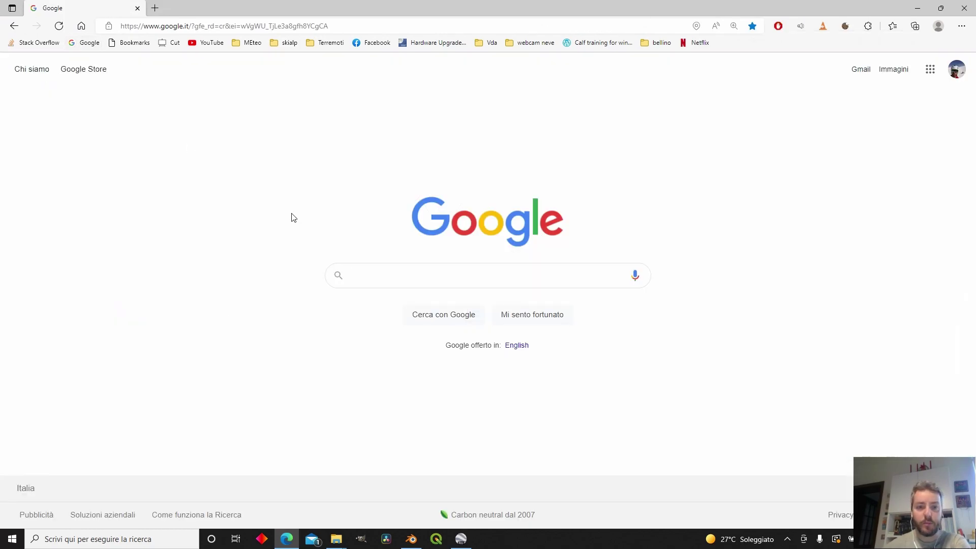
{"action": "left_click", "coordinate": [363, 274]}
{"action": "type", "text": "blender"}
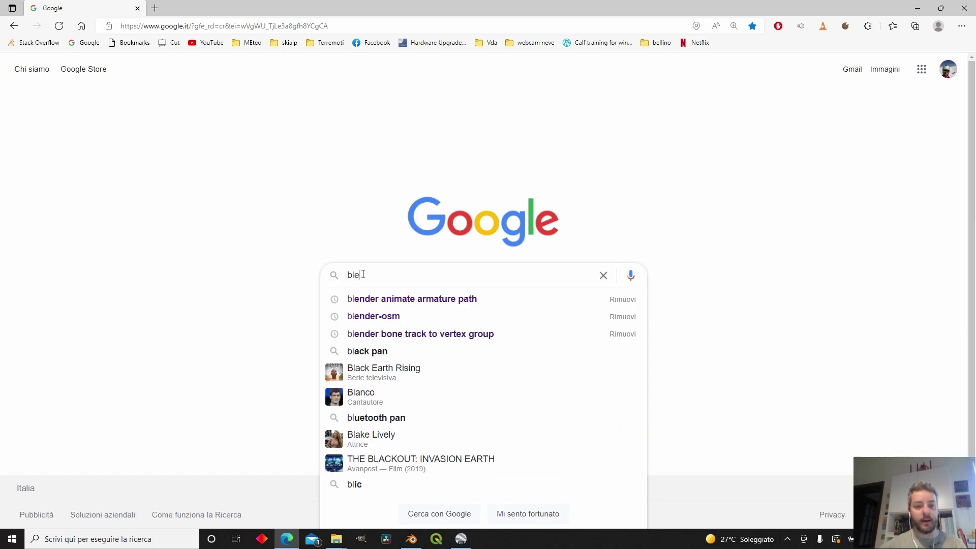
{"action": "key", "text": "Down"}
{"action": "key", "text": "Down"}
{"action": "key", "text": "Return"}
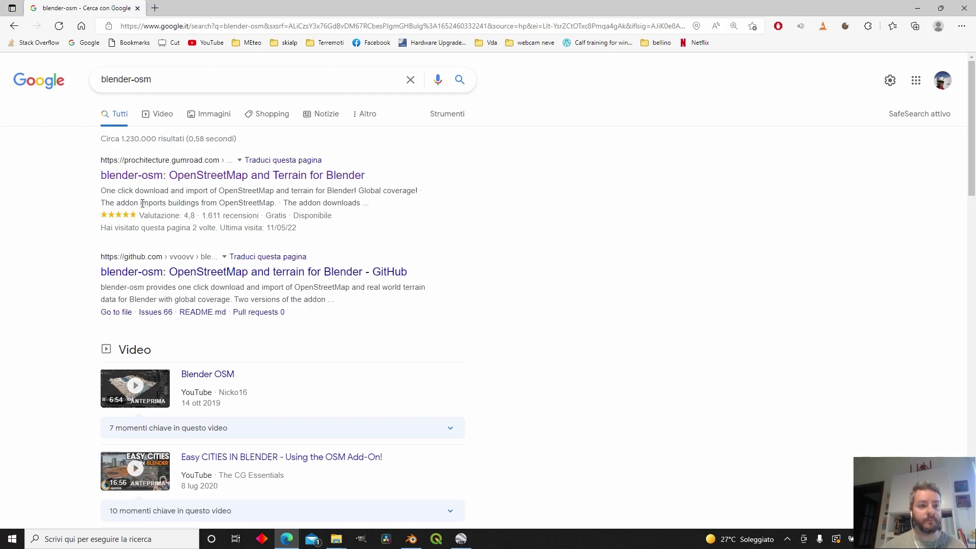
{"action": "left_click", "coordinate": [175, 182]}
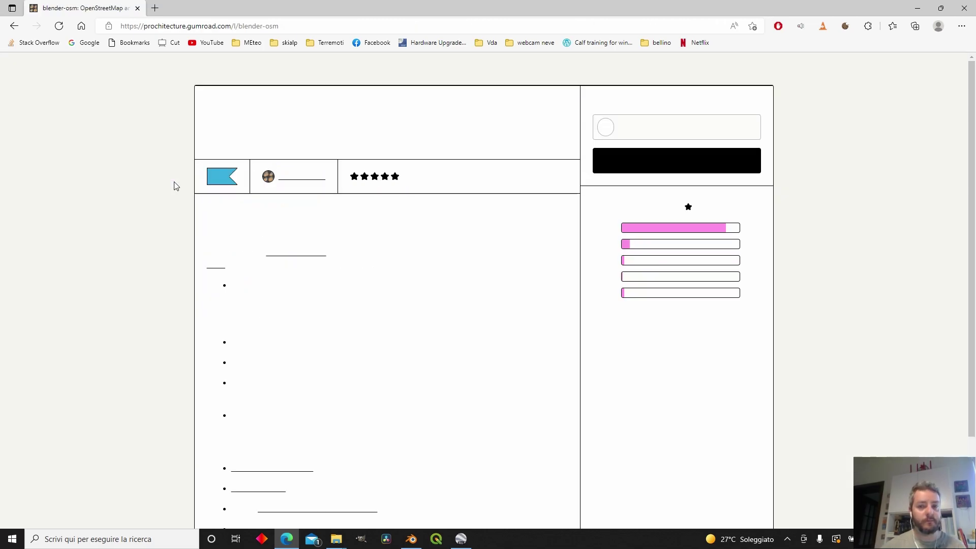
- Enter a price of $0 for the blender-osm add-on and view its feature description
{"action": "left_click", "coordinate": [635, 219]}
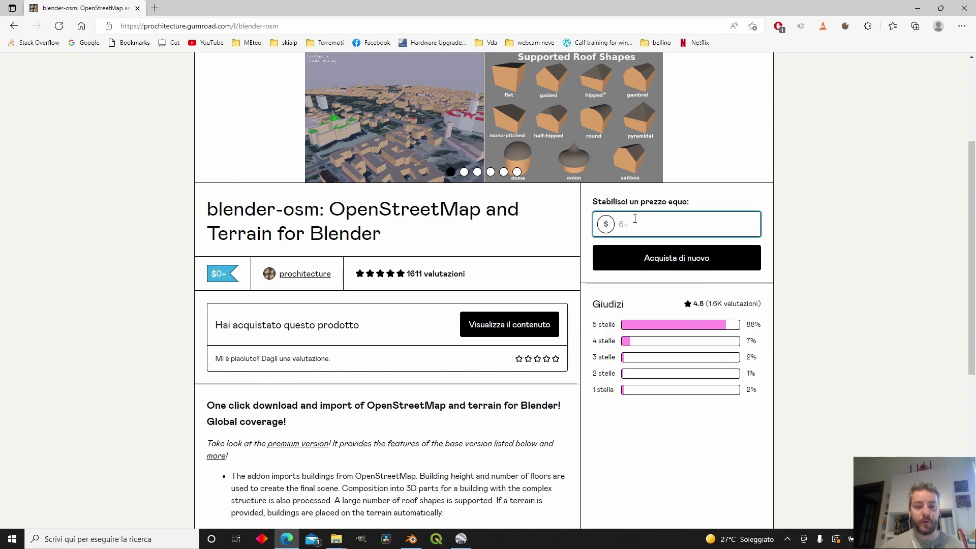
{"action": "type", "text": "1"}
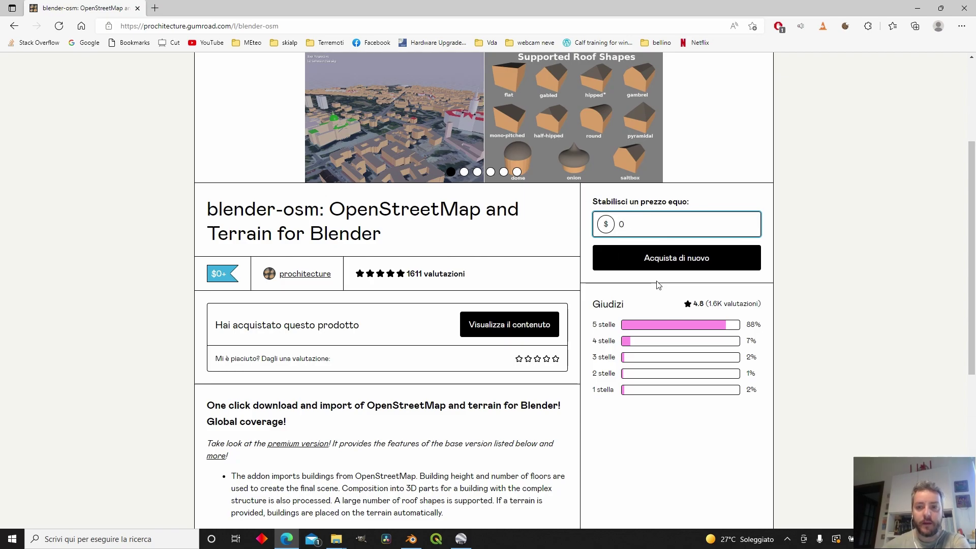
{"action": "left_click", "coordinate": [690, 258]}
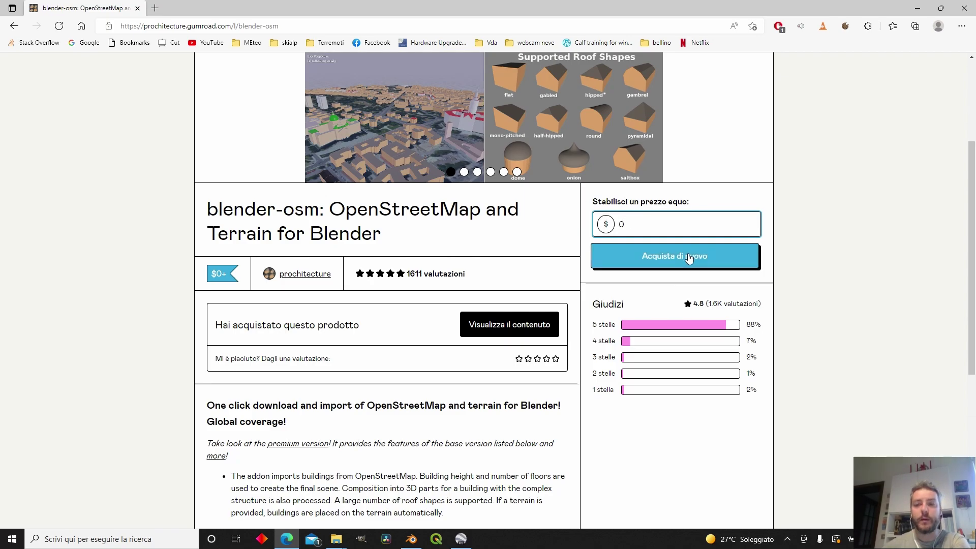
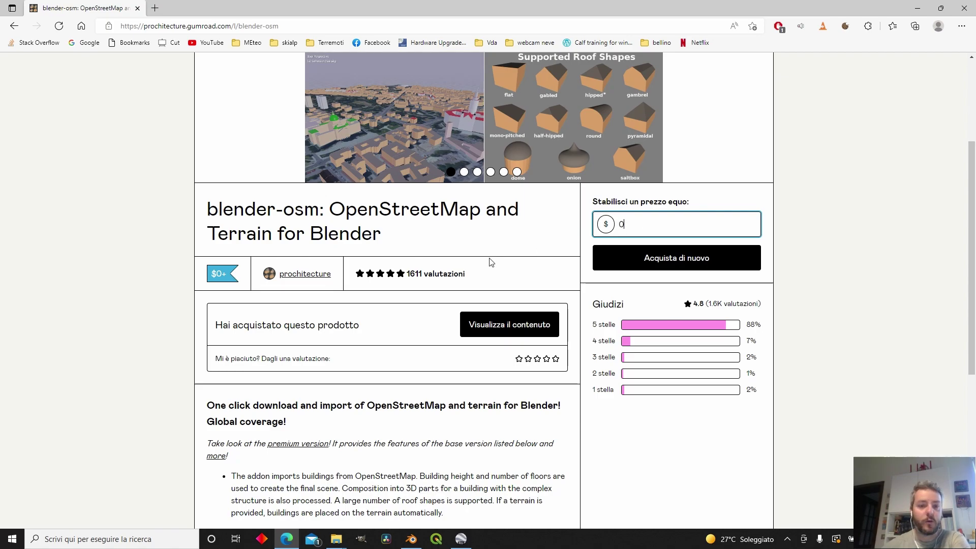
{"action": "scroll", "coordinate": [447, 269], "scroll_direction": "down", "scroll_amount": 4}
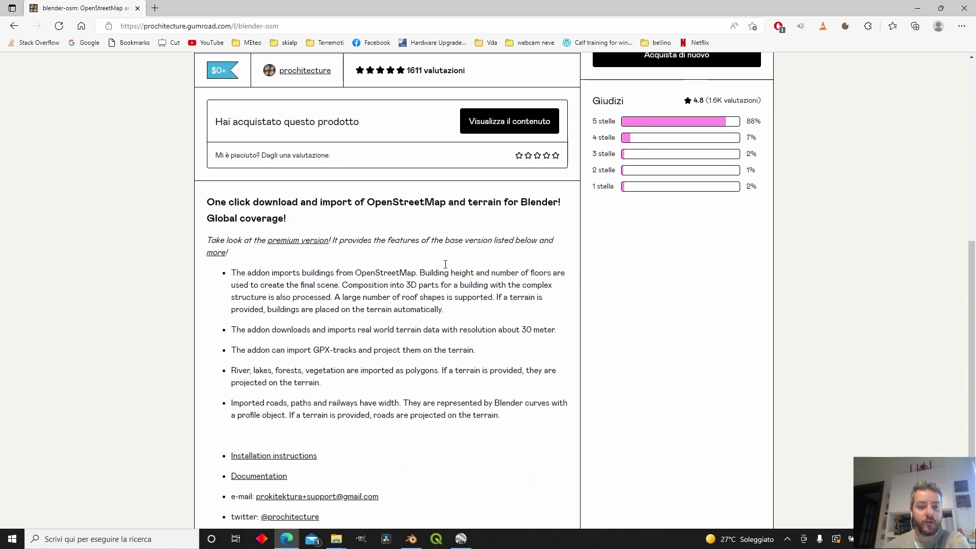
- Switch to Blender and install the add-on file blosm.zip from the Downloads folder through the preferences
{"action": "left_click", "coordinate": [410, 541]}
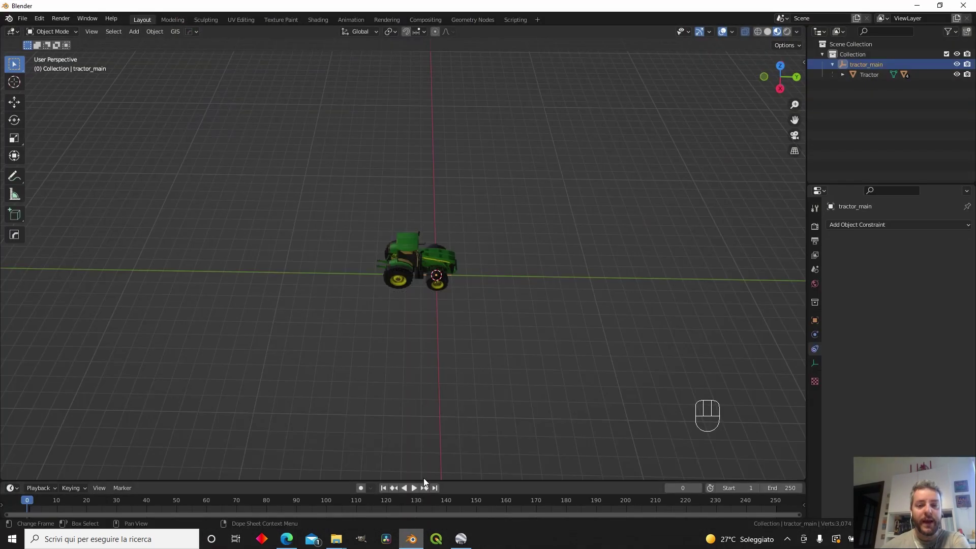
{"action": "left_click", "coordinate": [23, 23]}
{"action": "mouse_move", "coordinate": [46, 17]}
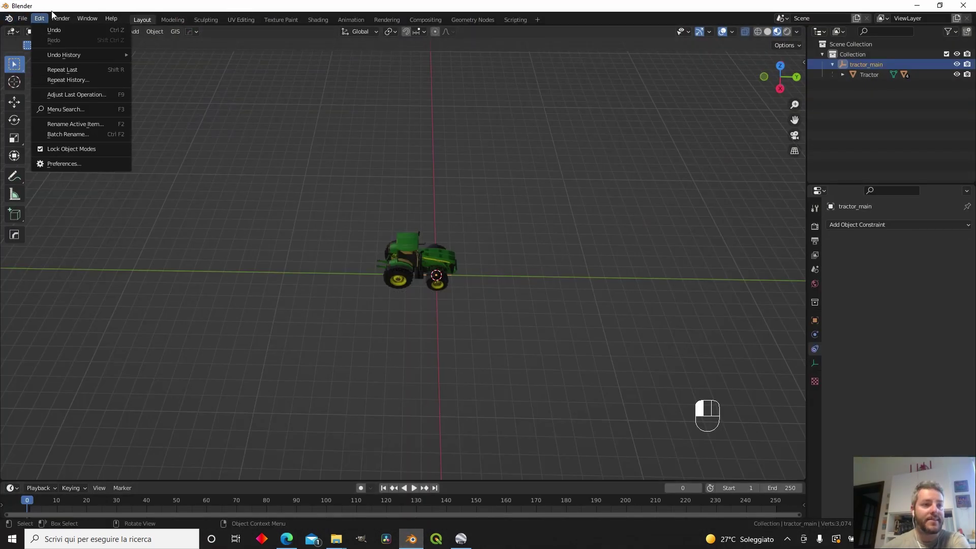
{"action": "left_click", "coordinate": [50, 166]}
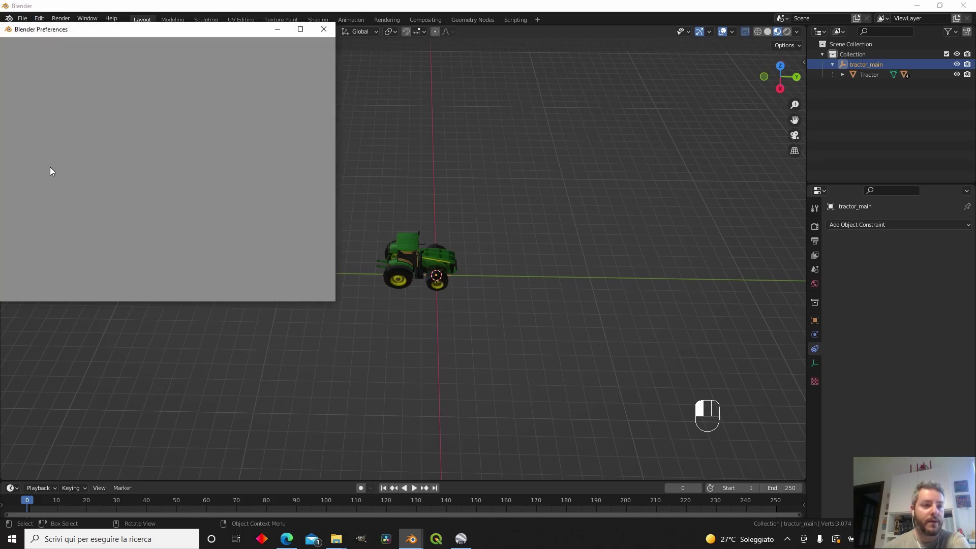
{"action": "left_click", "coordinate": [254, 46]}
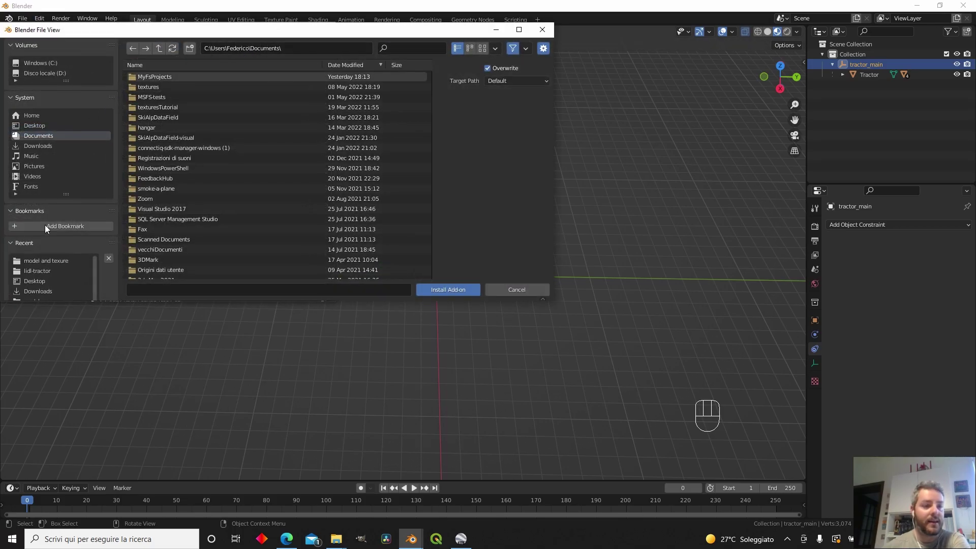
{"action": "left_click", "coordinate": [41, 290]}
{"action": "scroll", "coordinate": [304, 66], "scroll_direction": "down", "scroll_amount": 5}
{"action": "scroll", "coordinate": [217, 111], "scroll_direction": "down", "scroll_amount": 10}
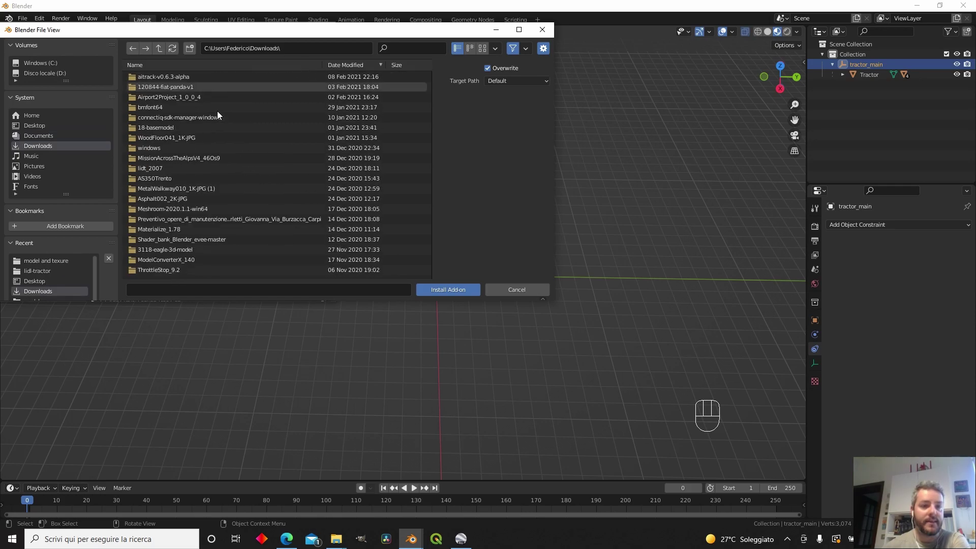
{"action": "left_click", "coordinate": [152, 229]}
{"action": "left_click", "coordinate": [453, 289]}
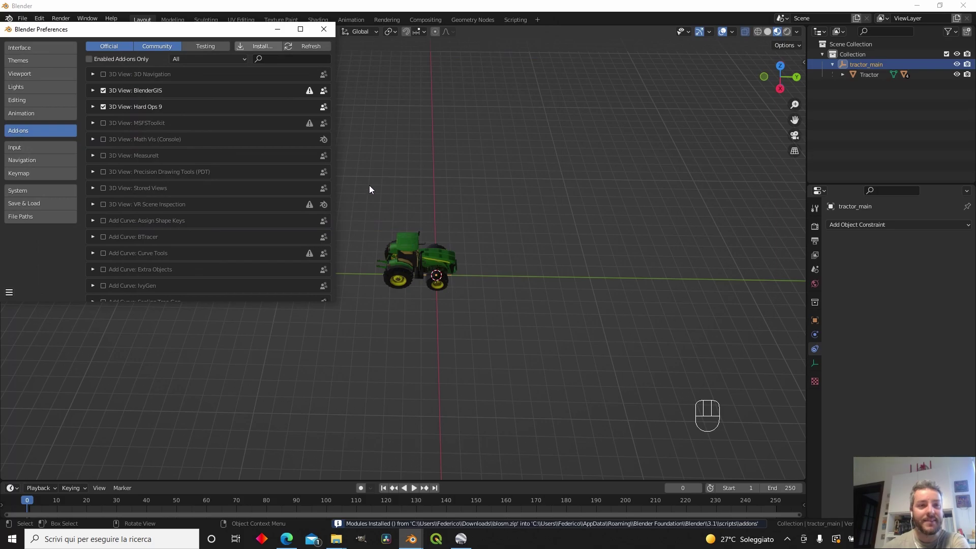
{"action": "left_click", "coordinate": [317, 28]}
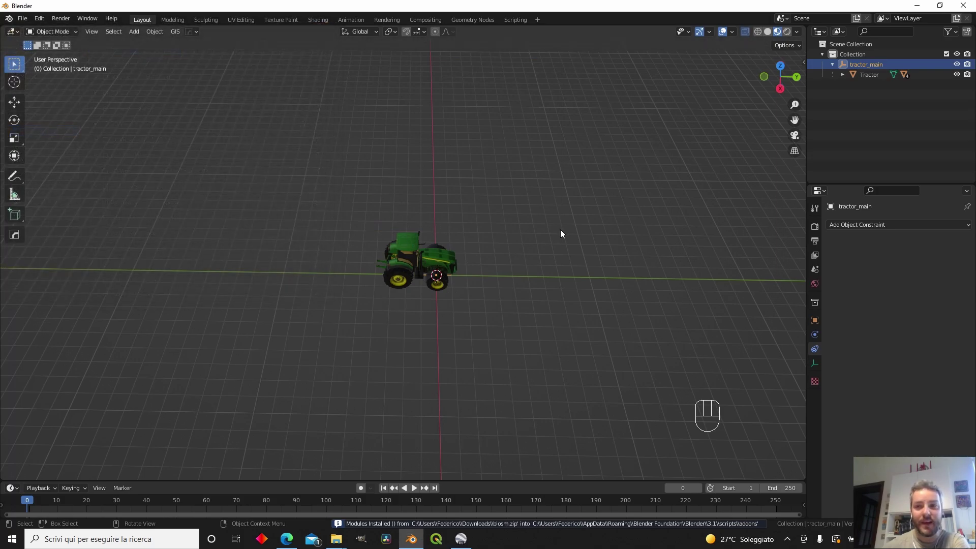
- Show the blender-osm settings in the 3D view and set the import type to gpx
{"action": "key", "text": "n"}
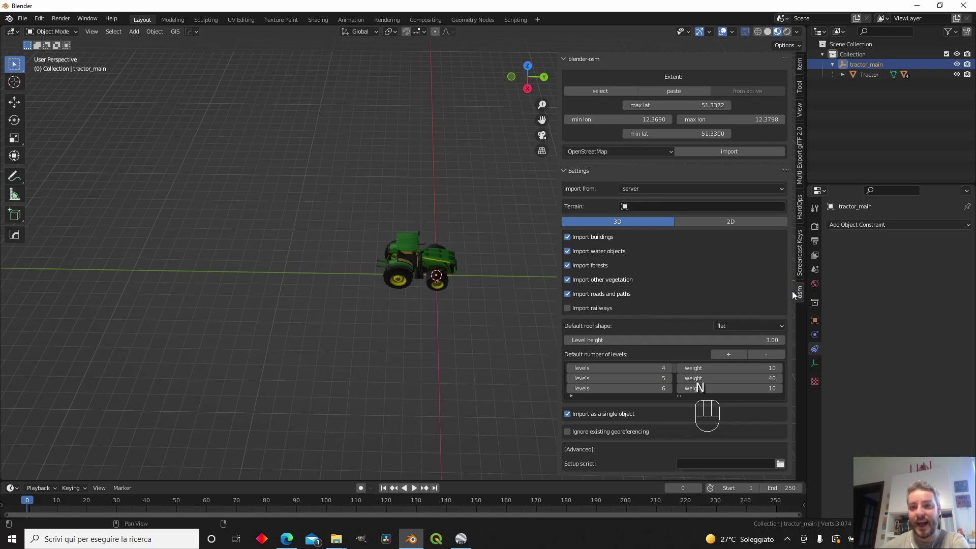
{"action": "left_click", "coordinate": [664, 155]}
{"action": "left_click", "coordinate": [654, 196]}
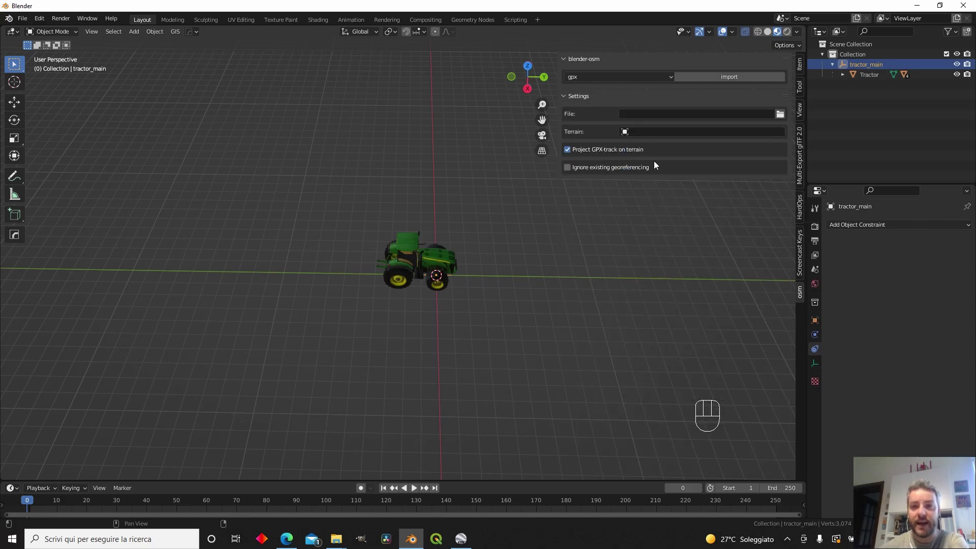
{"action": "left_click", "coordinate": [725, 114]}
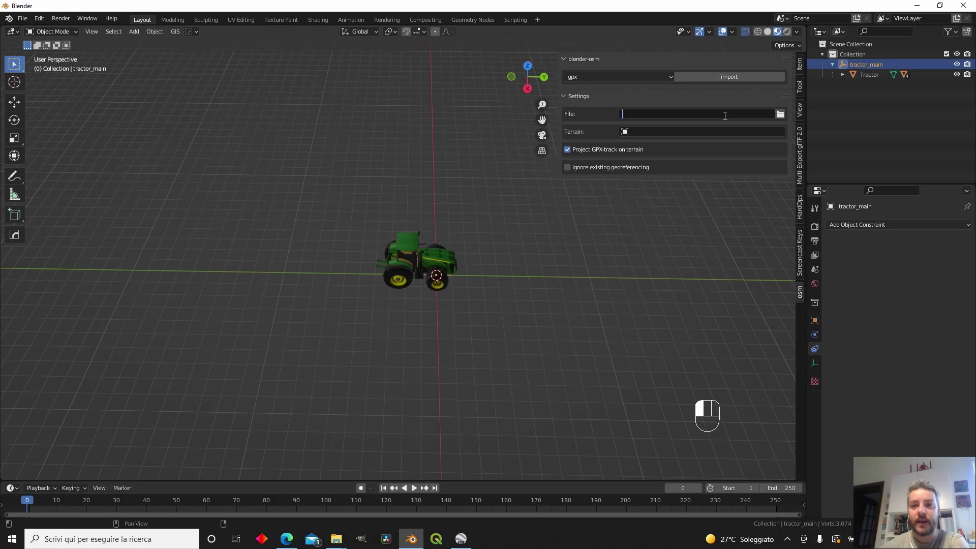
{"action": "left_click", "coordinate": [740, 77]}
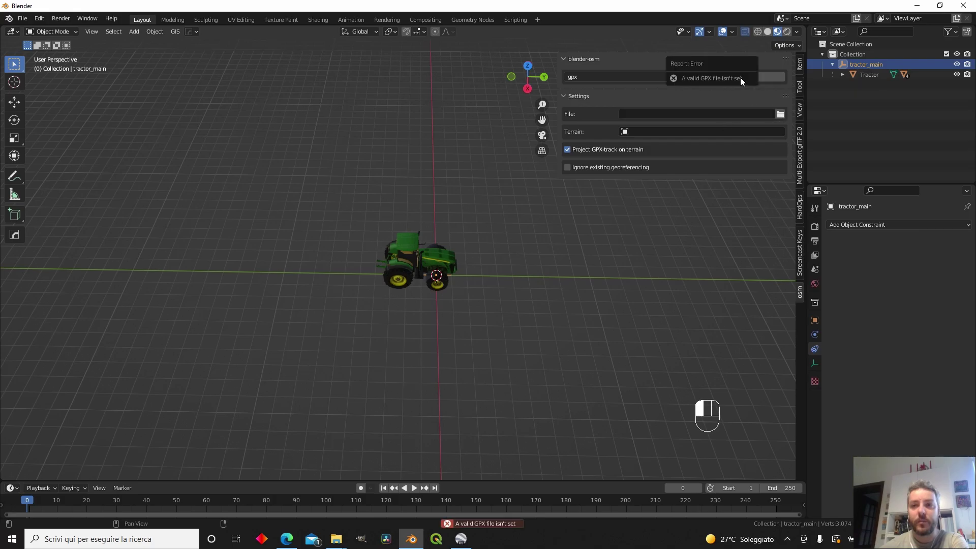
{"action": "left_click", "coordinate": [781, 114]}
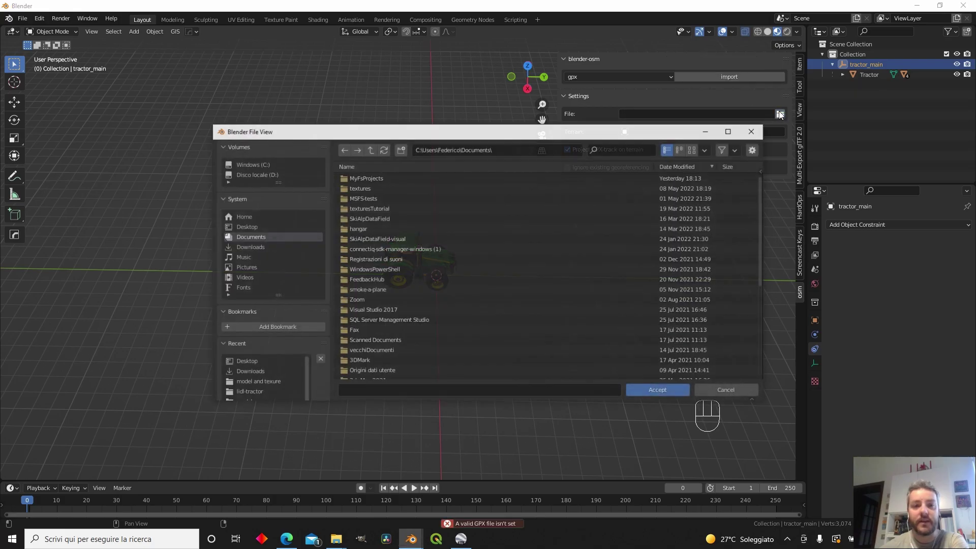
{"action": "left_click", "coordinate": [249, 362]}
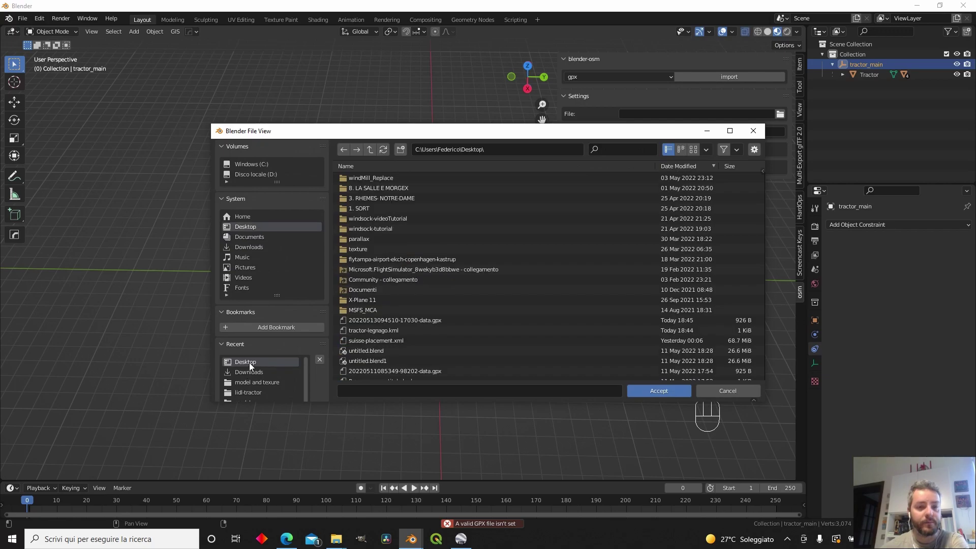
{"action": "left_click", "coordinate": [422, 318]}
{"action": "left_click", "coordinate": [662, 391]}
{"action": "left_click", "coordinate": [717, 76]}
{"action": "scroll", "coordinate": [407, 297], "scroll_direction": "down", "scroll_amount": 6}
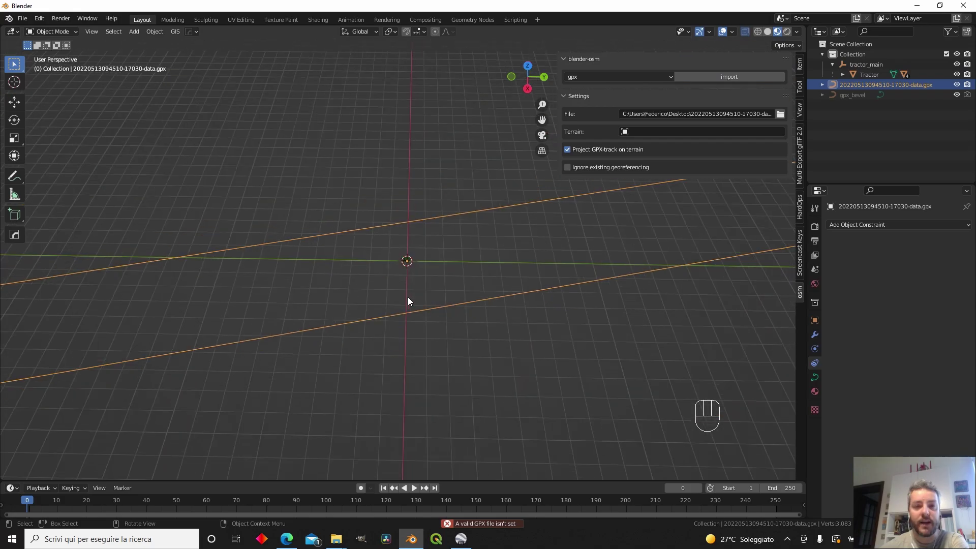
{"action": "scroll", "coordinate": [405, 318], "scroll_direction": "down", "scroll_amount": 3}
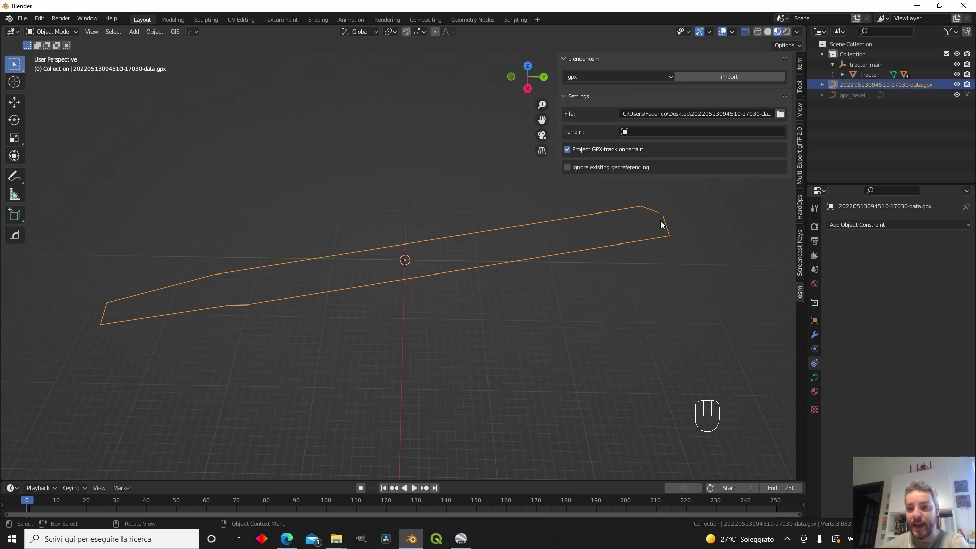
- Edit the imported track curve in top view, moving one open end point close to the other at the gap
{"action": "left_click", "coordinate": [510, 272]}
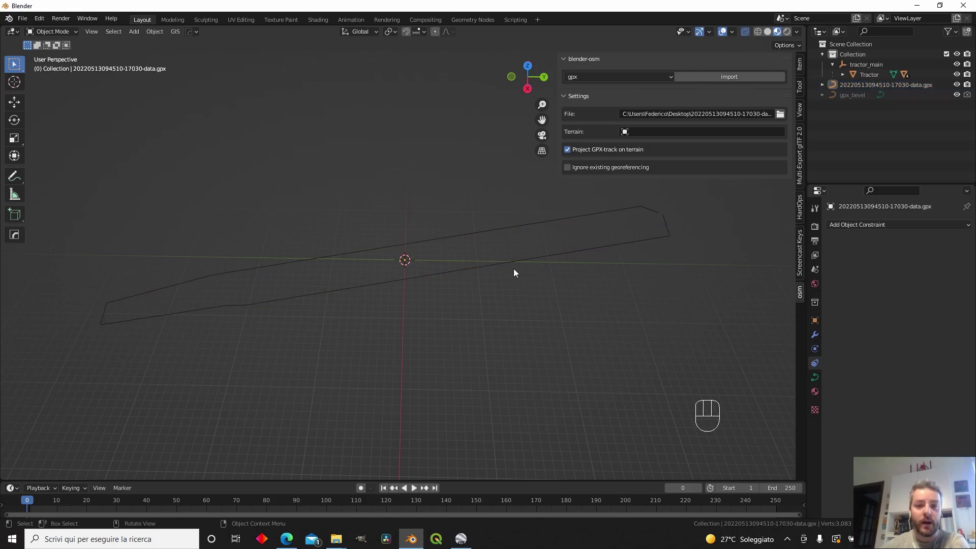
{"action": "left_click", "coordinate": [551, 258]}
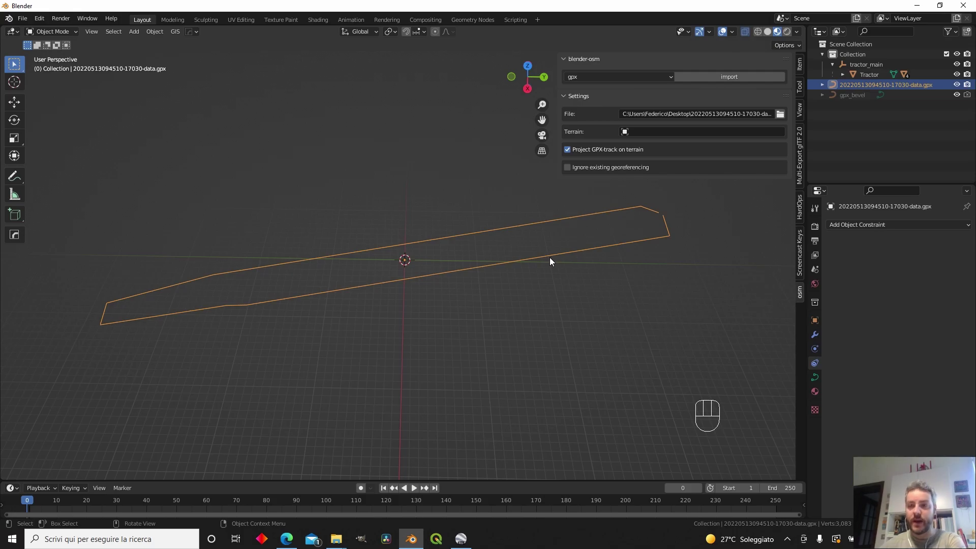
{"action": "left_click", "coordinate": [669, 226]}
{"action": "left_click", "coordinate": [667, 226]}
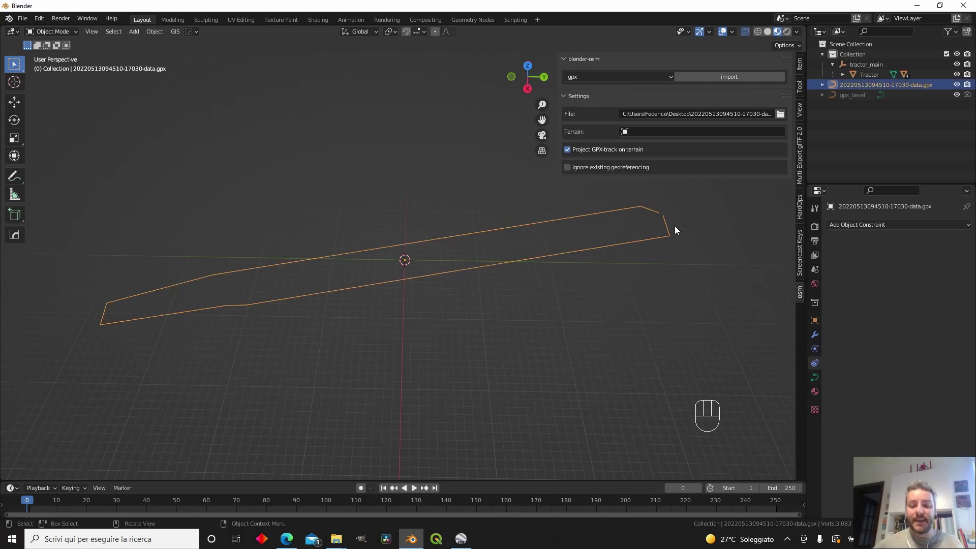
{"action": "mouse_move", "coordinate": [461, 253]}
{"action": "middle_mouse_down", "text": "alt"}
{"action": "mouse_move", "coordinate": [447, 262]}
{"action": "mouse_move", "coordinate": [453, 243]}
{"action": "mouse_move", "coordinate": [530, 276]}
{"action": "mouse_move", "coordinate": [344, 274]}
{"action": "middle_mouse_up", "text": "alt"}
{"action": "scroll", "coordinate": [530, 245], "scroll_direction": "up", "scroll_amount": 6}
{"action": "key", "text": "Tab"}
{"action": "left_click_drag", "start_coordinate": [318, 262], "coordinate": [376, 315]}
{"action": "key", "text": "g"}
{"action": "left_click", "coordinate": [358, 263]}
{"action": "middle_click_drag", "start_coordinate": [358, 264], "coordinate": [485, 276], "text": "shift"}
{"action": "scroll", "coordinate": [420, 285], "scroll_direction": "up", "scroll_amount": 6}
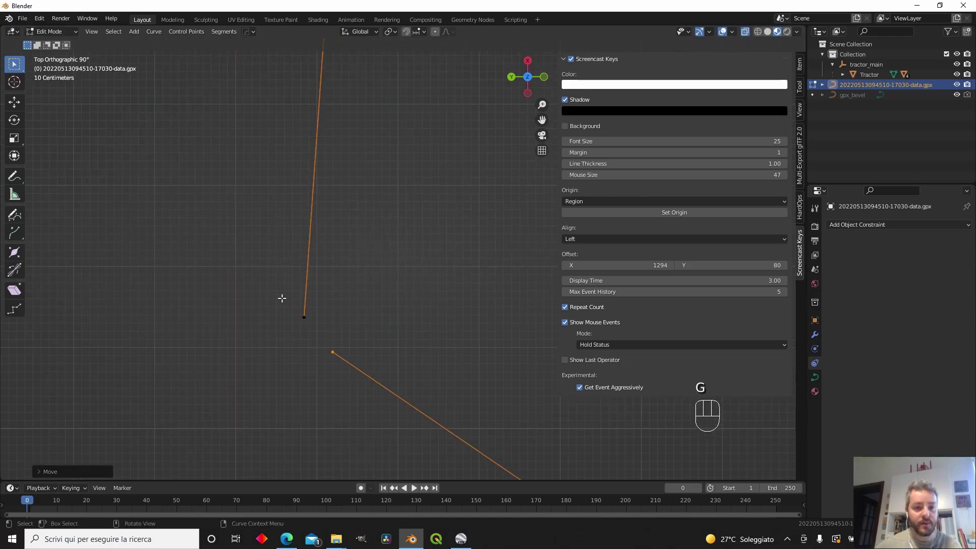
- Return to Object Mode and convert the track curve to a mesh
{"action": "scroll", "coordinate": [282, 298], "scroll_direction": "down", "scroll_amount": 3}
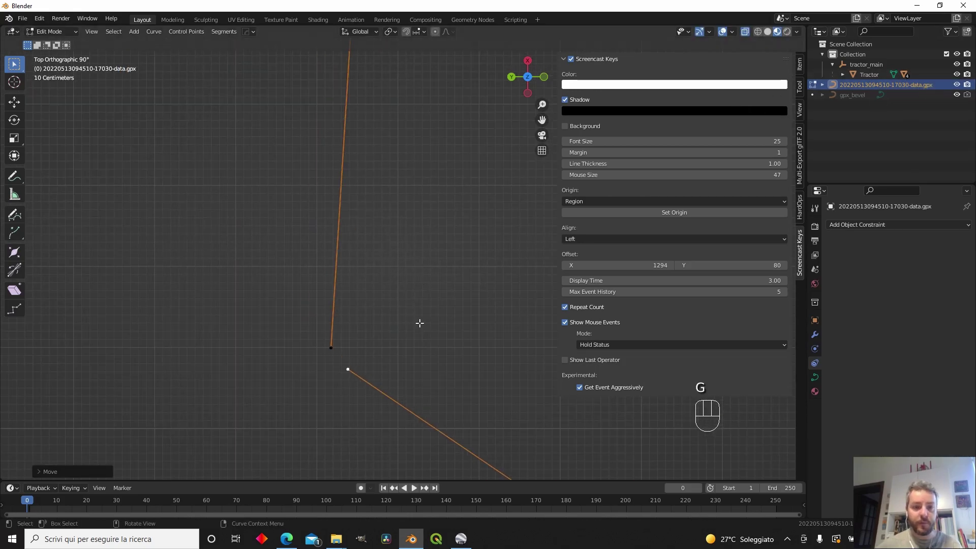
{"action": "left_click_drag", "start_coordinate": [285, 298], "coordinate": [374, 426]}
{"action": "key", "text": "Tab"}
{"action": "right_click", "coordinate": [337, 288]}
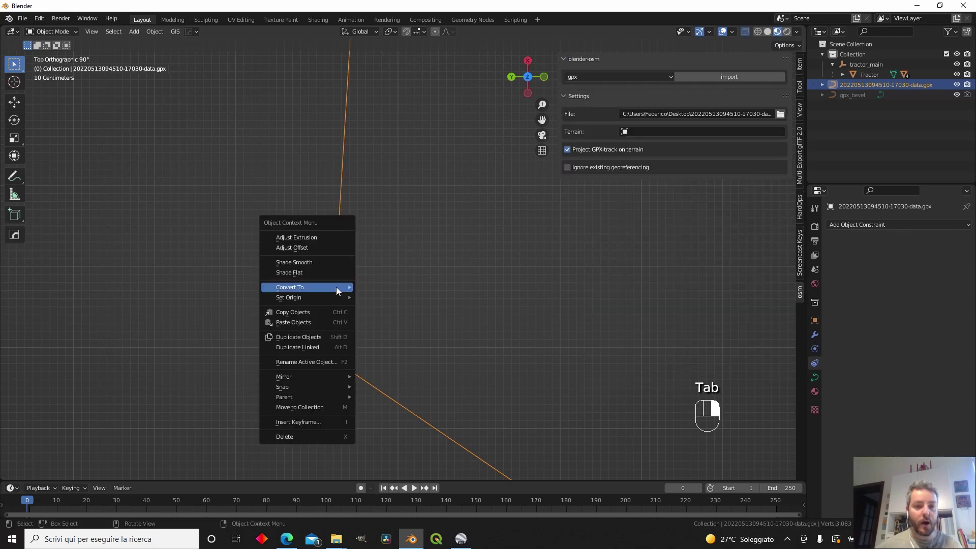
{"action": "mouse_move", "coordinate": [336, 288]}
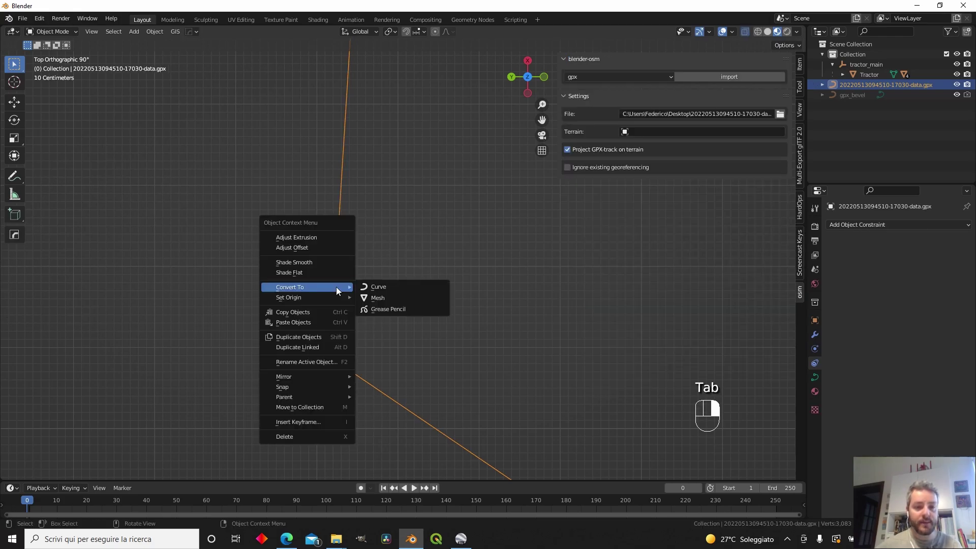
{"action": "left_click", "coordinate": [371, 298]}
- Merge the two end vertices of the track mesh to close the path
{"action": "key", "text": "Tab"}
{"action": "left_click_drag", "start_coordinate": [258, 305], "coordinate": [382, 414]}
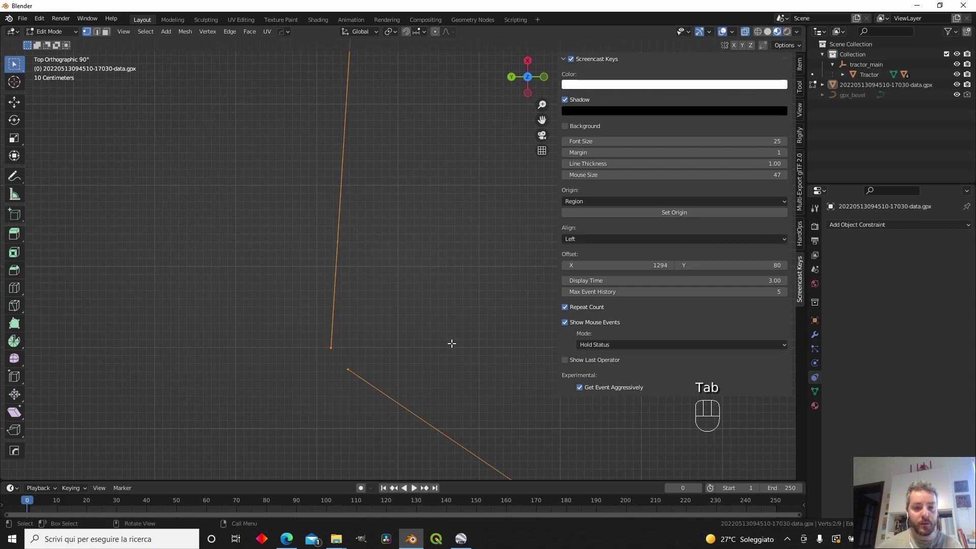
{"action": "key", "text": "m"}
{"action": "left_click", "coordinate": [451, 343]}
{"action": "scroll", "coordinate": [454, 326], "scroll_direction": "down", "scroll_amount": 5}
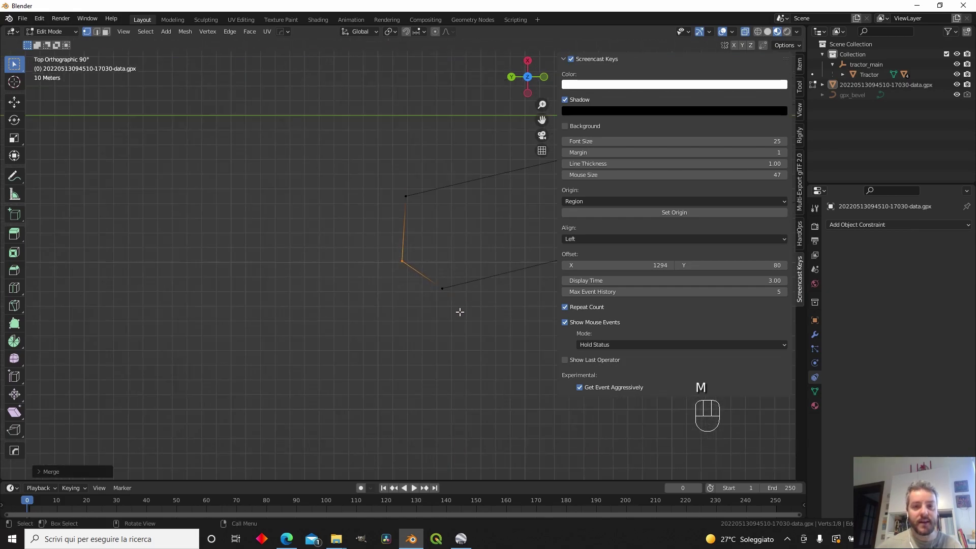
- Select all vertices of the closed track mesh and apply a small five-segment vertex bevel to round its corners
{"action": "middle_click_drag", "start_coordinate": [468, 235], "coordinate": [357, 304], "text": "shift"}
{"action": "scroll", "coordinate": [327, 288], "scroll_direction": "down", "scroll_amount": 3}
{"action": "scroll", "coordinate": [358, 304], "scroll_direction": "down", "scroll_amount": 3}
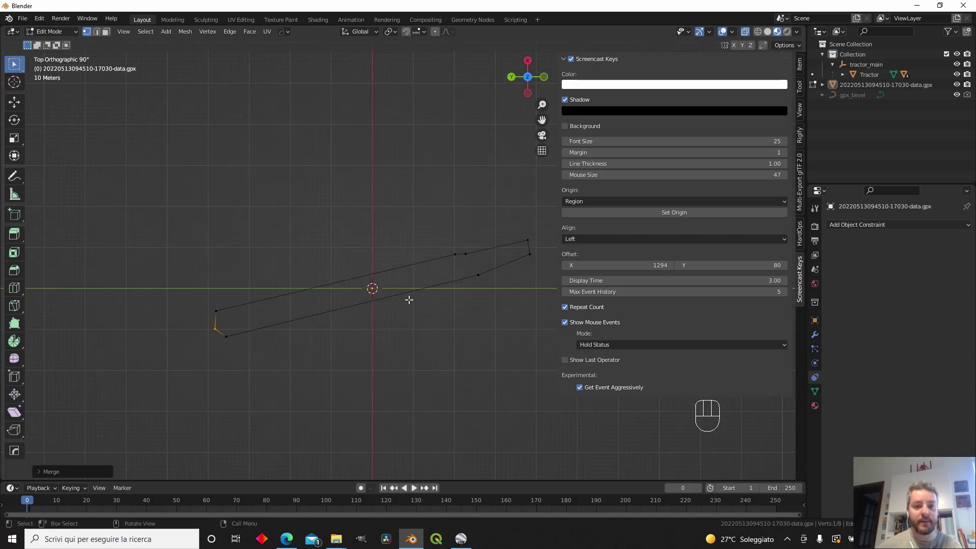
{"action": "key", "text": "Tab"}
{"action": "key", "text": "Tab"}
{"action": "key", "text": "a"}
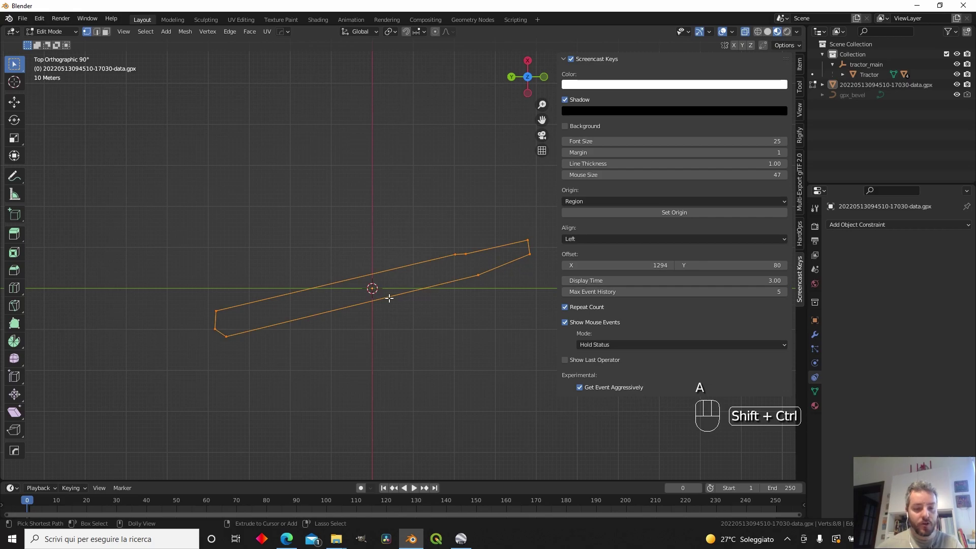
{"action": "key", "text": "ctrl+shift+b"}
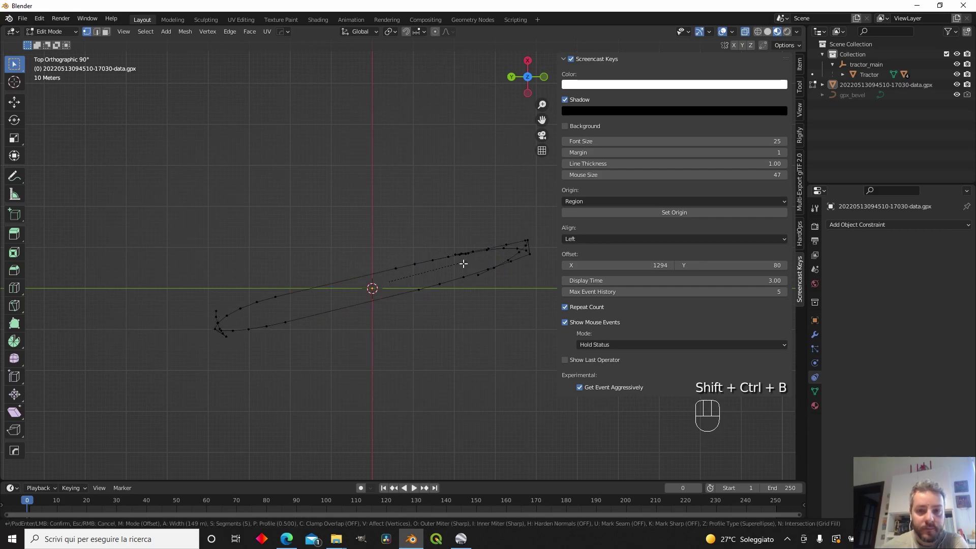
{"action": "left_click", "coordinate": [414, 279]}
- Examine the rounded corners along the whole track outline in Edit Mode and Object Mode
{"action": "scroll", "coordinate": [400, 287], "scroll_direction": "up", "scroll_amount": 3}
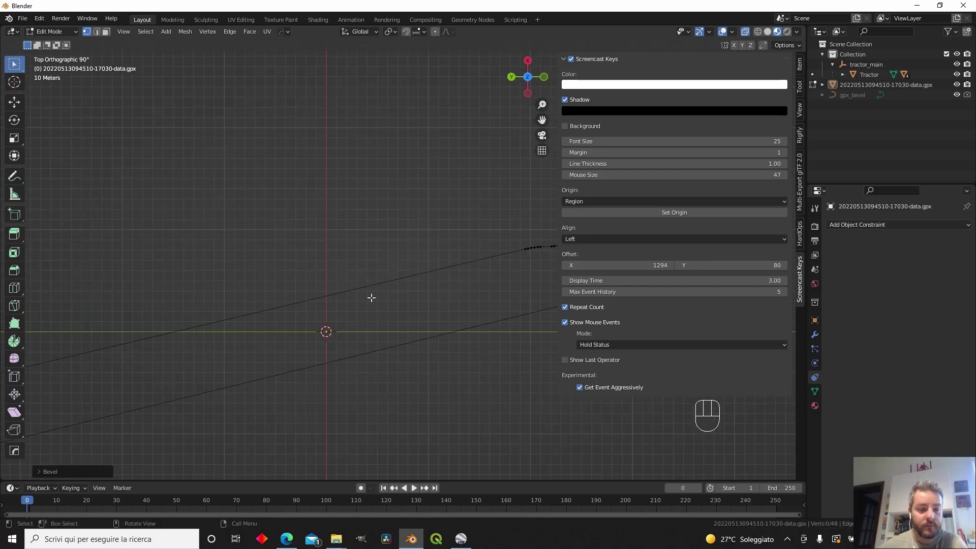
{"action": "middle_click_drag", "start_coordinate": [193, 376], "coordinate": [50, 305], "text": "shift"}
{"action": "middle_click_drag", "start_coordinate": [438, 202], "coordinate": [285, 257], "text": "shift"}
{"action": "scroll", "coordinate": [342, 261], "scroll_direction": "down", "scroll_amount": 6}
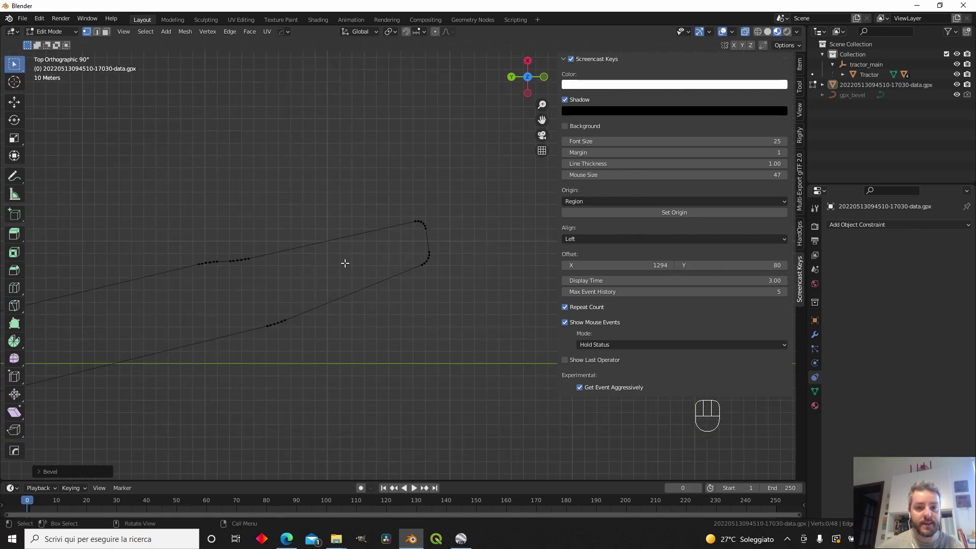
{"action": "middle_click_drag", "start_coordinate": [333, 281], "coordinate": [474, 188], "text": "shift"}
{"action": "scroll", "coordinate": [351, 249], "scroll_direction": "up", "scroll_amount": 3}
{"action": "middle_click_drag", "start_coordinate": [222, 257], "coordinate": [344, 224], "text": "shift"}
{"action": "key", "text": "Tab"}
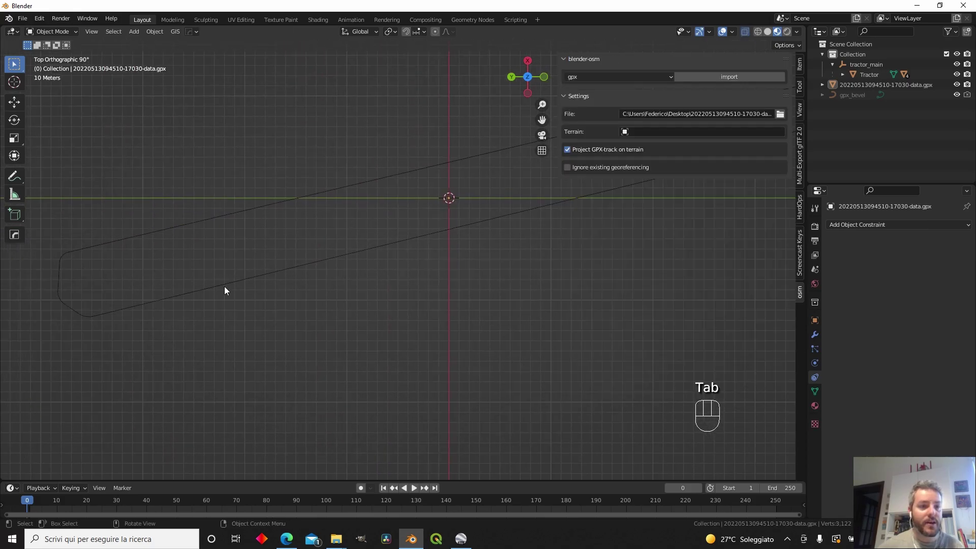
- Select the vertex at the lower end of the track's short straight end segment and snap the 3D cursor to it
{"action": "middle_click_drag", "start_coordinate": [107, 300], "coordinate": [517, 252], "text": "shift"}
{"action": "key", "text": "Tab"}
{"action": "scroll", "coordinate": [305, 295], "scroll_direction": "up", "scroll_amount": 2}
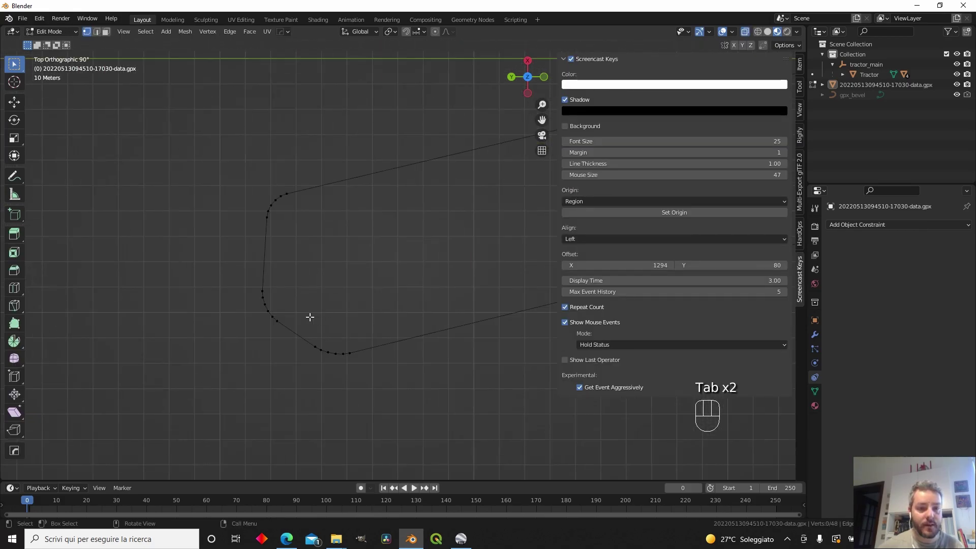
{"action": "left_click_drag", "start_coordinate": [259, 298], "coordinate": [277, 310]}
{"action": "scroll", "coordinate": [277, 309], "scroll_direction": "down", "scroll_amount": 1}
{"action": "middle_click_drag", "start_coordinate": [277, 310], "coordinate": [362, 312], "text": "shift"}
{"action": "key", "text": "shift+s"}
{"action": "left_click", "coordinate": [362, 360]}
- Return to Object Mode and set the track's origin to the 3D cursor
{"action": "key", "text": "Tab"}
{"action": "scroll", "coordinate": [363, 365], "scroll_direction": "down", "scroll_amount": 1}
{"action": "scroll", "coordinate": [426, 285], "scroll_direction": "down", "scroll_amount": 2}
{"action": "middle_click_drag", "start_coordinate": [426, 284], "coordinate": [295, 295], "text": "shift"}
{"action": "right_click", "coordinate": [295, 295]}
{"action": "mouse_move", "coordinate": [294, 297]}
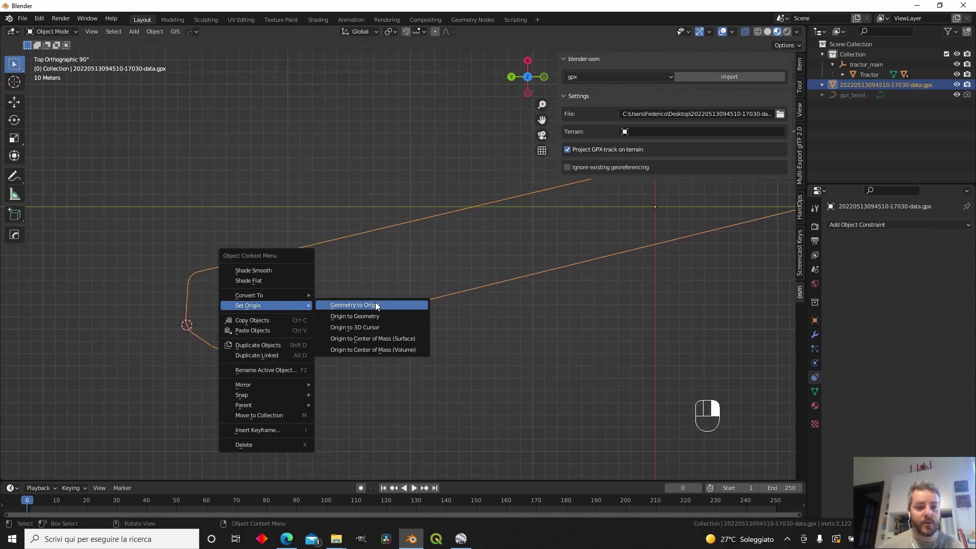
{"action": "left_click", "coordinate": [386, 327]}
- Set the track object's X and Y location to 0 m
{"action": "scroll", "coordinate": [386, 330], "scroll_direction": "down", "scroll_amount": 4}
{"action": "middle_click_drag", "start_coordinate": [452, 279], "coordinate": [285, 295], "text": "shift"}
{"action": "scroll", "coordinate": [367, 282], "scroll_direction": "up", "scroll_amount": 1}
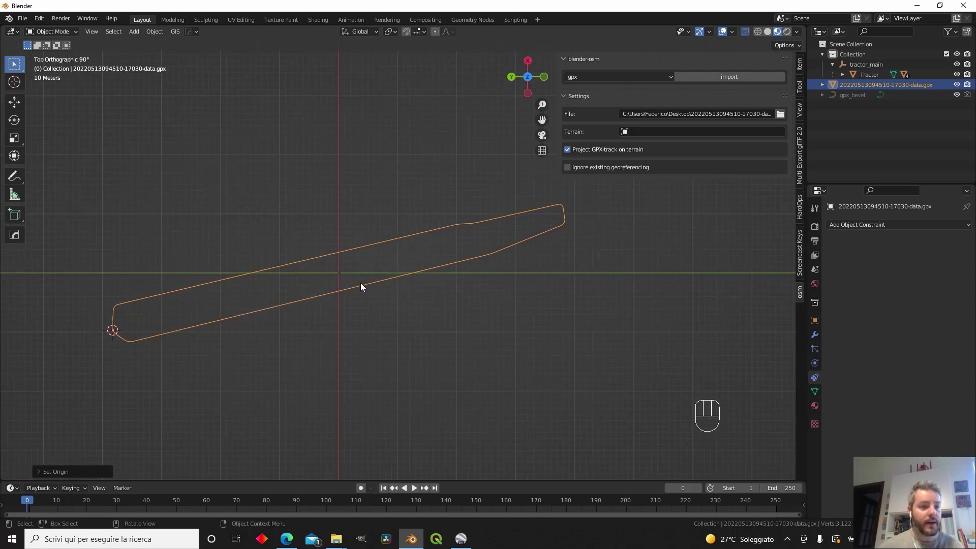
{"action": "left_click", "coordinate": [800, 63]}
{"action": "double_click", "coordinate": [705, 85]}
{"action": "type", "text": "0"}
{"action": "key", "text": "Return"}
{"action": "double_click", "coordinate": [703, 94]}
{"action": "type", "text": "0"}
{"action": "key", "text": "Return"}
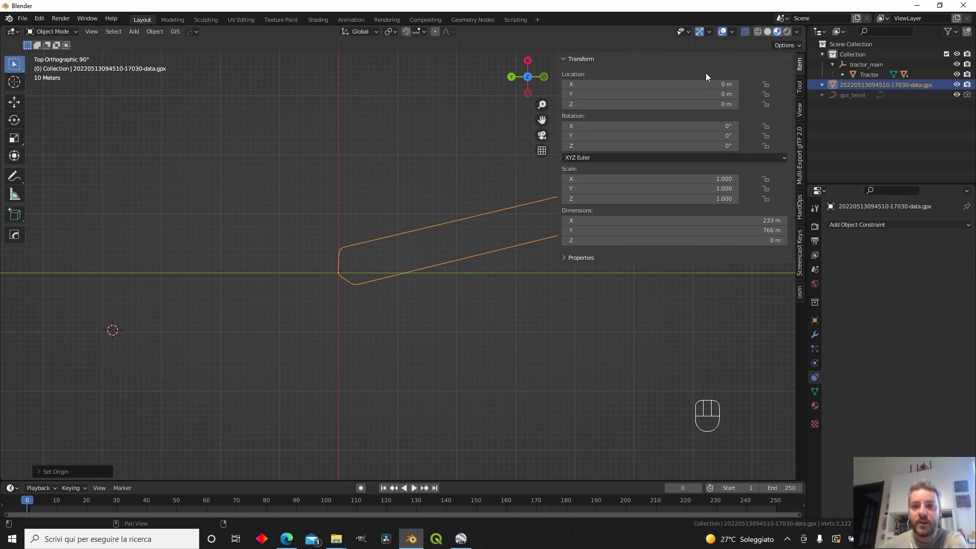
- Convert the track mesh back to a curve
{"action": "scroll", "coordinate": [364, 288], "scroll_direction": "up", "scroll_amount": 6}
{"action": "scroll", "coordinate": [320, 326], "scroll_direction": "down", "scroll_amount": 3}
{"action": "middle_click_drag", "start_coordinate": [191, 326], "coordinate": [354, 203], "text": "shift"}
{"action": "scroll", "coordinate": [348, 244], "scroll_direction": "up", "scroll_amount": 3}
{"action": "scroll", "coordinate": [326, 254], "scroll_direction": "up", "scroll_amount": 4}
{"action": "middle_click_drag", "start_coordinate": [267, 304], "coordinate": [352, 265], "text": "shift"}
{"action": "right_click", "coordinate": [335, 334]}
{"action": "mouse_move", "coordinate": [335, 334]}
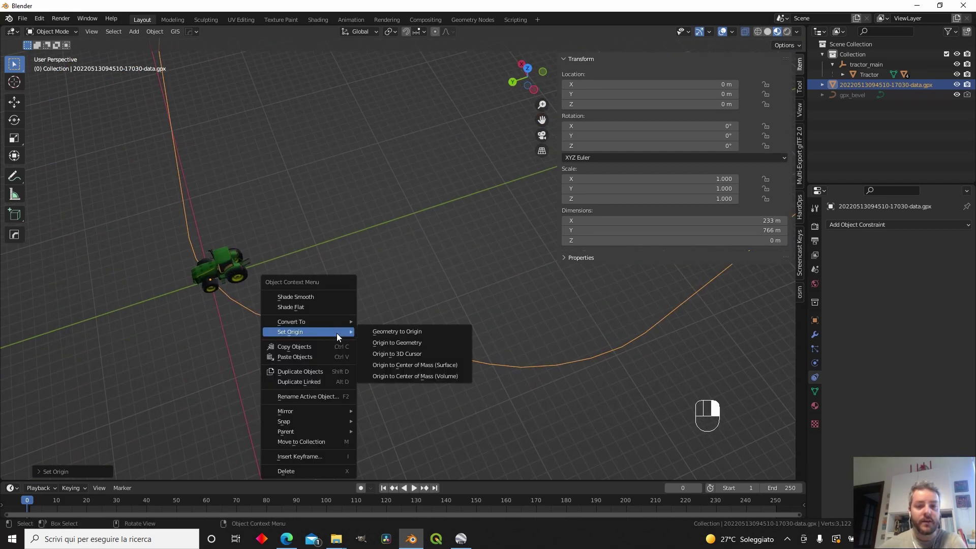
{"action": "left_click", "coordinate": [416, 321]}
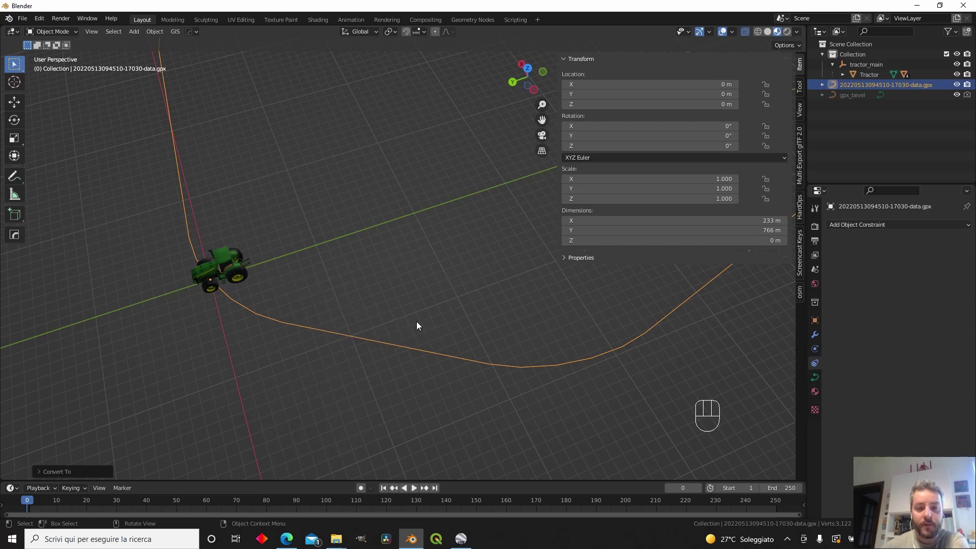
- Add a Follow Path constraint to the tractor_main empty with the GPX track curve as its target
{"action": "middle_click_drag", "start_coordinate": [227, 335], "coordinate": [221, 437]}
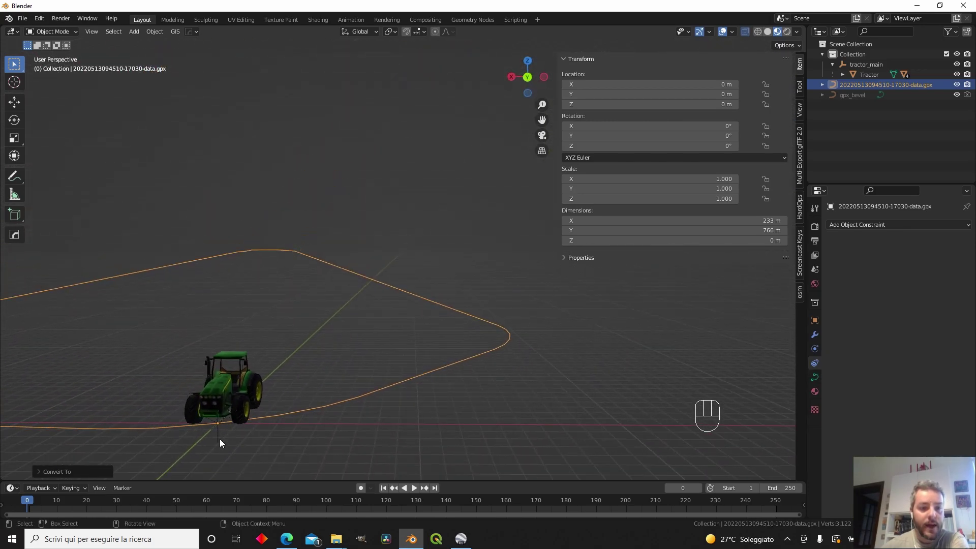
{"action": "left_click", "coordinate": [220, 440]}
{"action": "middle_click_drag", "start_coordinate": [433, 399], "coordinate": [115, 342]}
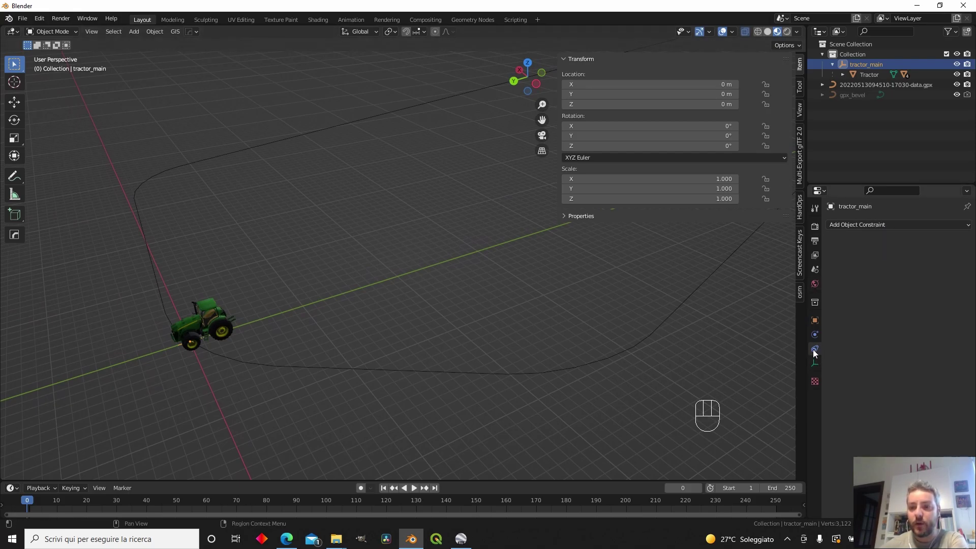
{"action": "left_click", "coordinate": [886, 225]}
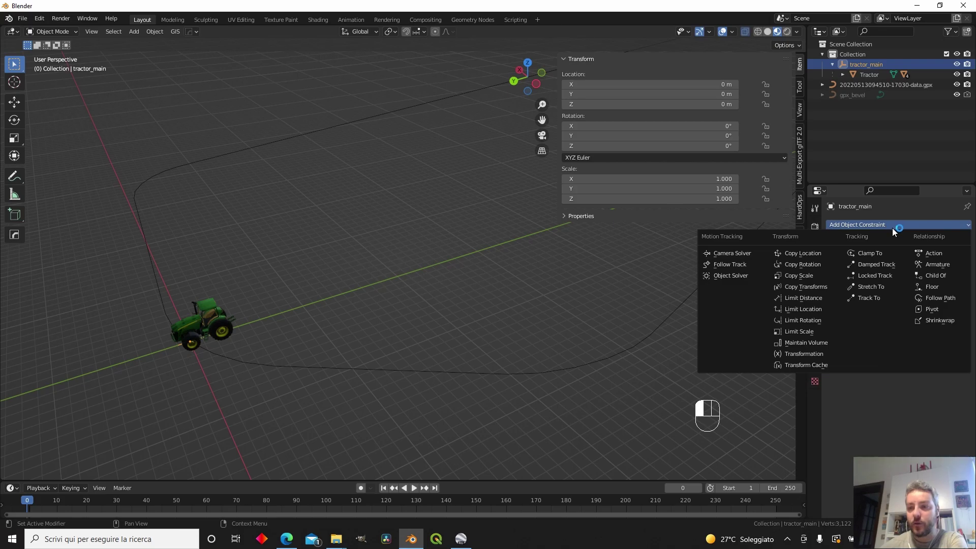
{"action": "left_click", "coordinate": [947, 298]}
{"action": "left_click", "coordinate": [952, 256]}
{"action": "left_click", "coordinate": [537, 372]}
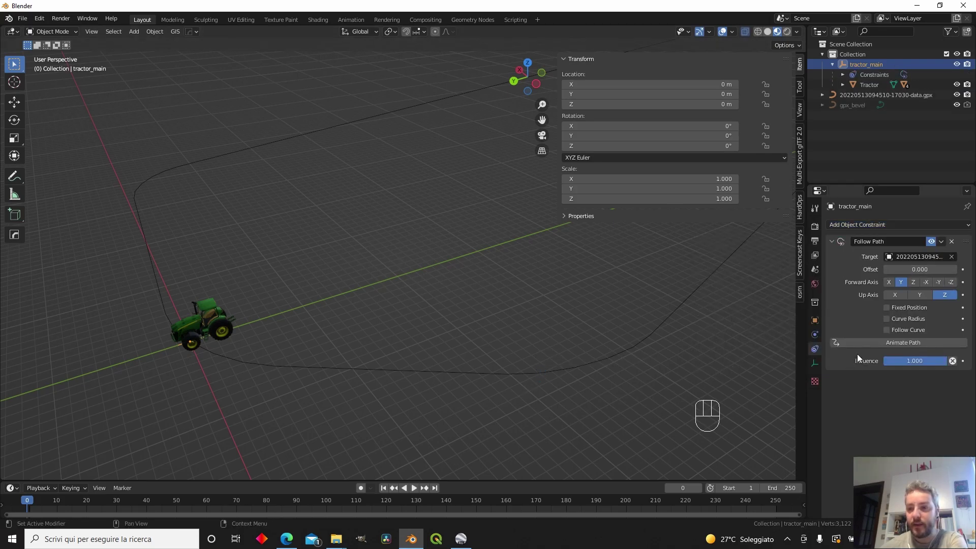
- Enable Follow Curve on tractor_main's constraint, animate the path and preview the motion
{"action": "left_click", "coordinate": [894, 332]}
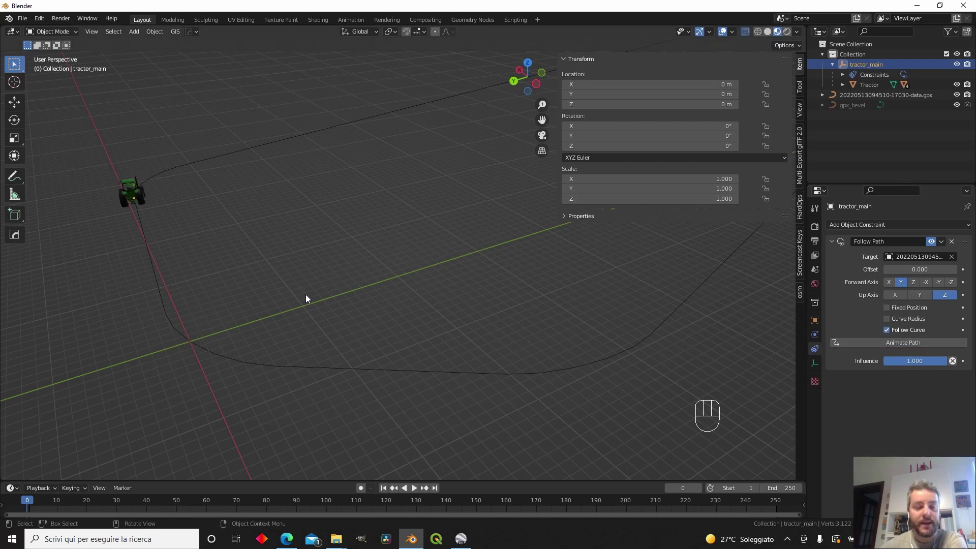
{"action": "middle_click_drag", "start_coordinate": [343, 295], "coordinate": [440, 248]}
{"action": "key", "text": "space"}
{"action": "key", "text": "space"}
{"action": "middle_click_drag", "start_coordinate": [444, 282], "coordinate": [352, 291]}
- Set the GPX track curve's path animation to 10000 frames and preview the slower tractor motion
{"action": "left_click", "coordinate": [879, 96]}
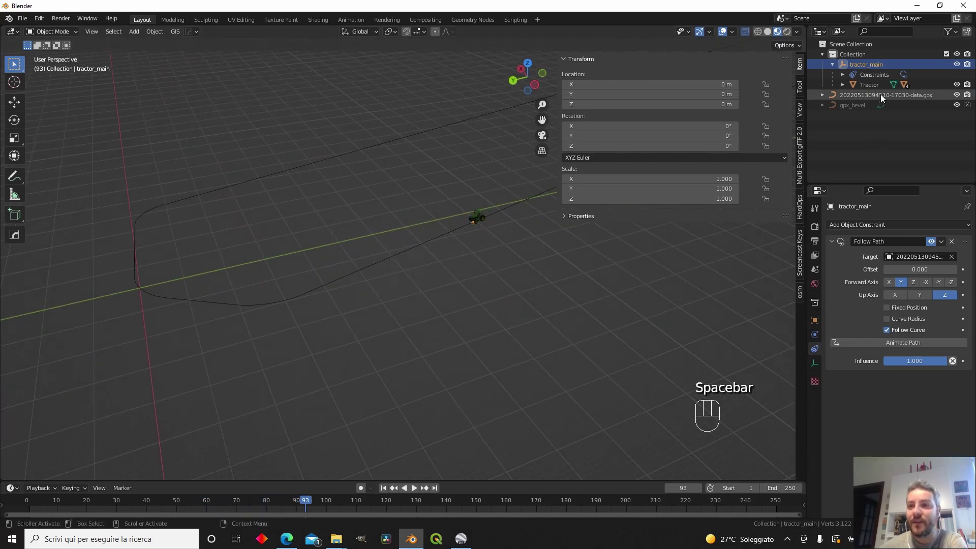
{"action": "left_click", "coordinate": [815, 377]}
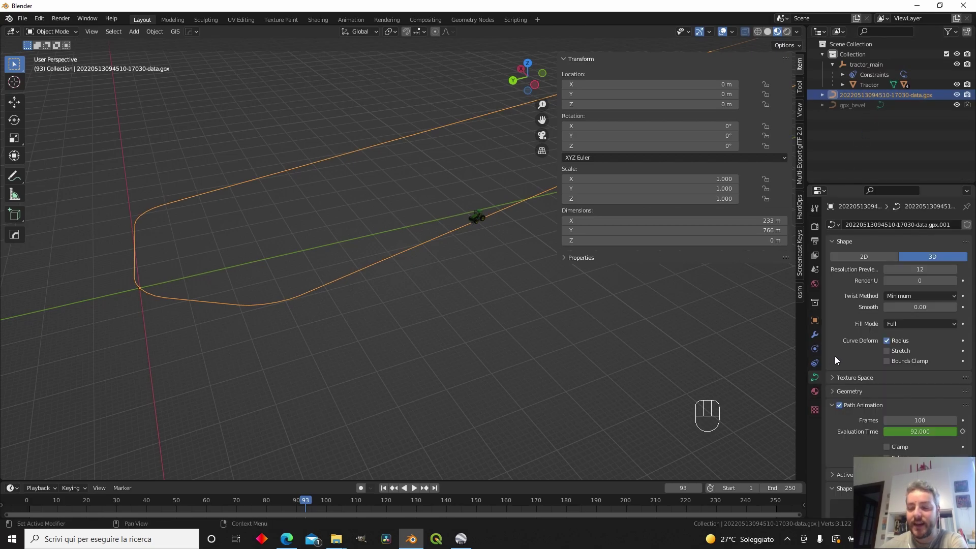
{"action": "left_click", "coordinate": [914, 381]}
{"action": "type", "text": "1000"}
{"action": "key", "text": "Return"}
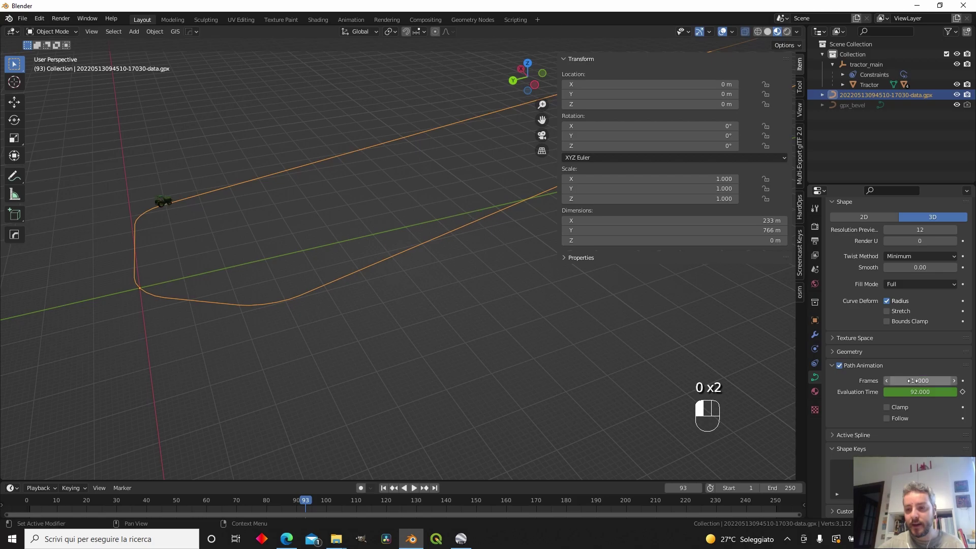
{"action": "key", "text": "space"}
{"action": "middle_click_drag", "start_coordinate": [209, 209], "coordinate": [188, 228], "text": "shift"}
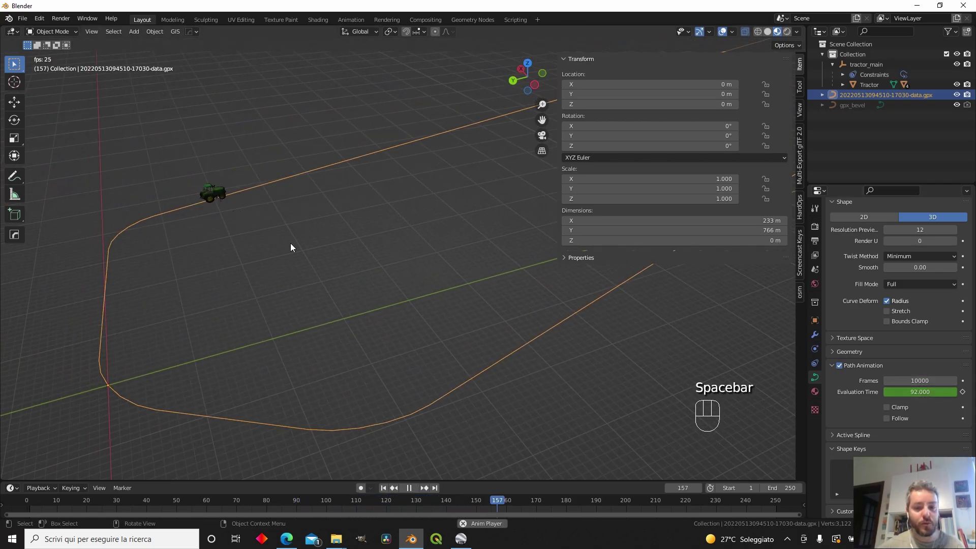
{"action": "key", "text": "space"}
- Set the scene's frame range from 0 to 10000 and return to frame 0
{"action": "left_click", "coordinate": [782, 488]}
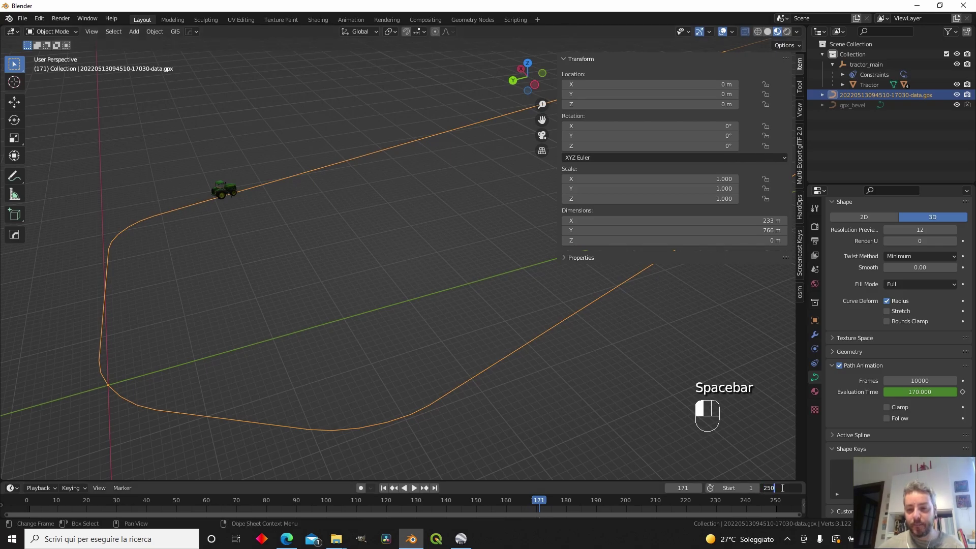
{"action": "key", "text": "ctrl+a"}
{"action": "type", "text": "10000"}
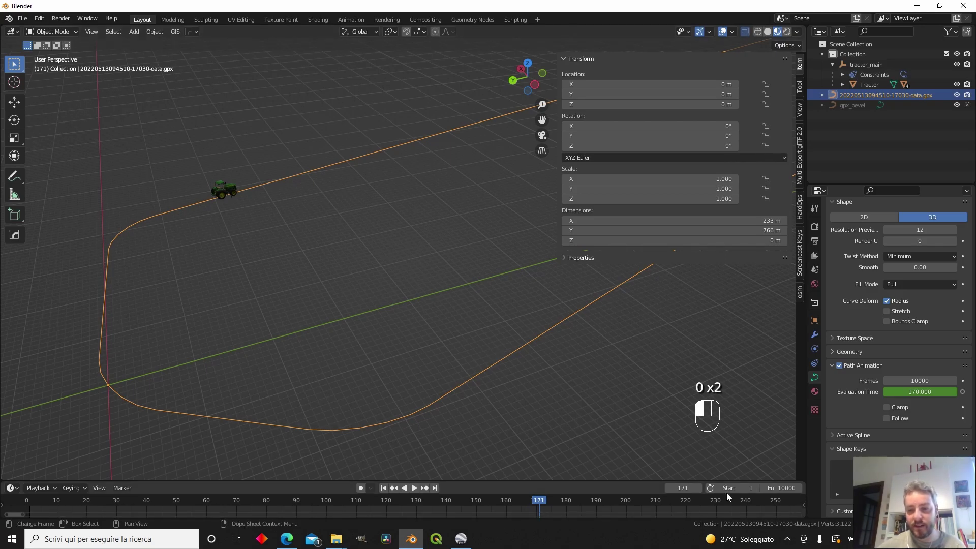
{"action": "left_click", "coordinate": [727, 492]}
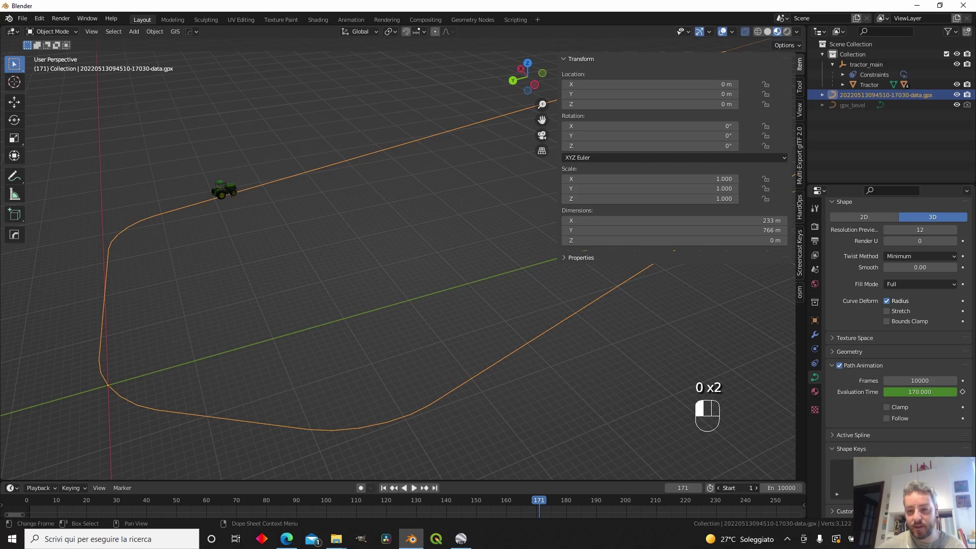
{"action": "type", "text": "0"}
{"action": "middle_click_drag", "start_coordinate": [366, 336], "coordinate": [372, 284]}
{"action": "left_click_drag", "start_coordinate": [523, 499], "coordinate": [18, 502]}
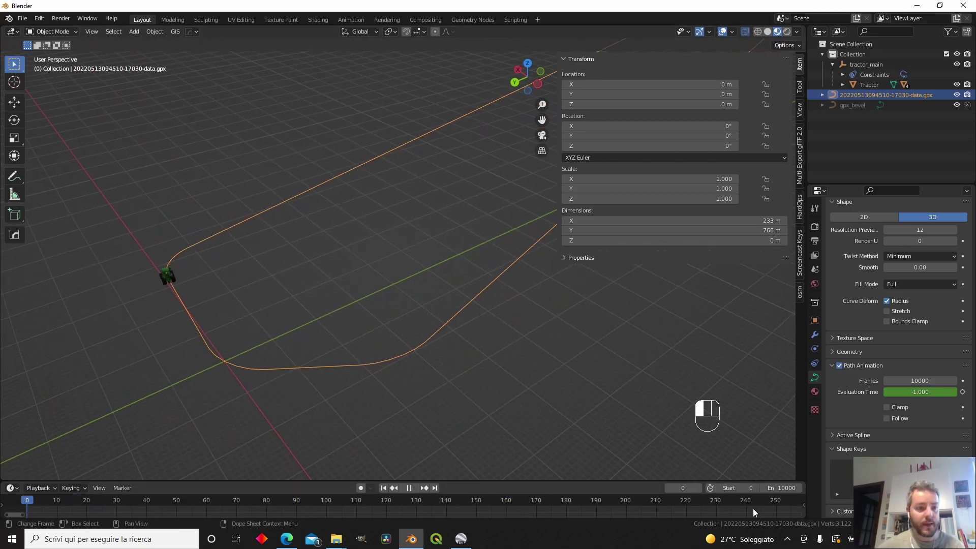
- Enlarge the timeline area and change it to a Dope Sheet editor
{"action": "middle_click_drag", "start_coordinate": [227, 282], "coordinate": [301, 321]}
{"action": "scroll", "coordinate": [301, 320], "scroll_direction": "up", "scroll_amount": 3}
{"action": "middle_click_drag", "start_coordinate": [384, 277], "coordinate": [512, 337], "text": "shift"}
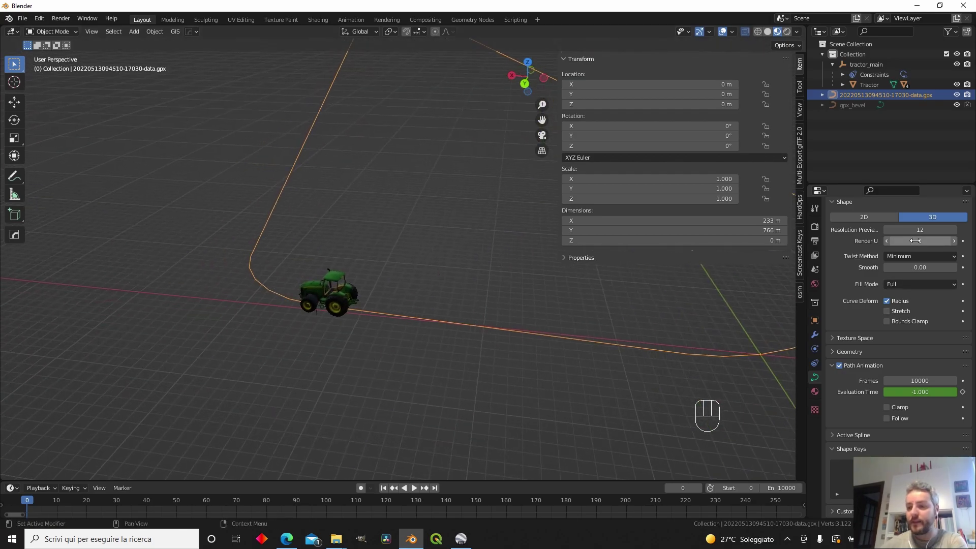
{"action": "left_click_drag", "start_coordinate": [343, 480], "coordinate": [203, 396]}
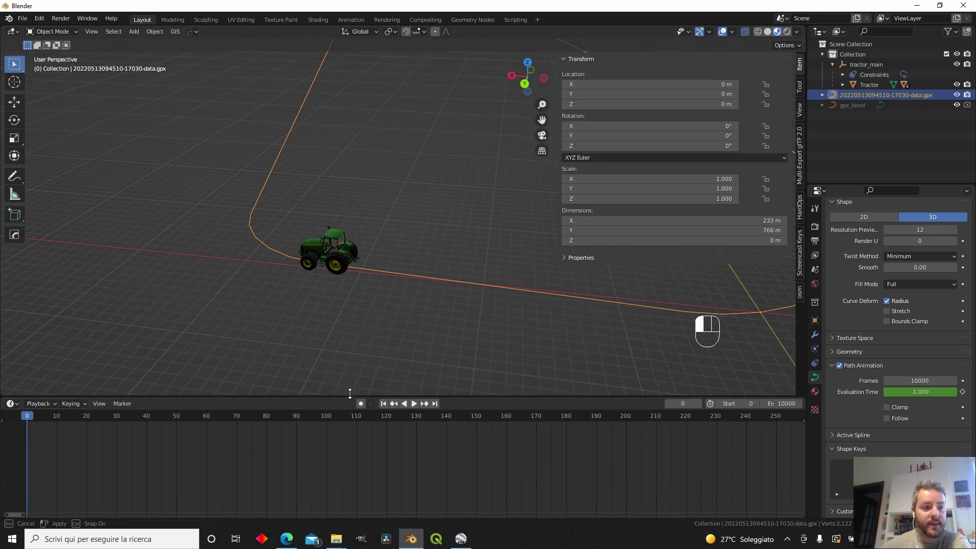
{"action": "left_click", "coordinate": [18, 401]}
{"action": "left_click", "coordinate": [18, 400]}
{"action": "left_click", "coordinate": [18, 401]}
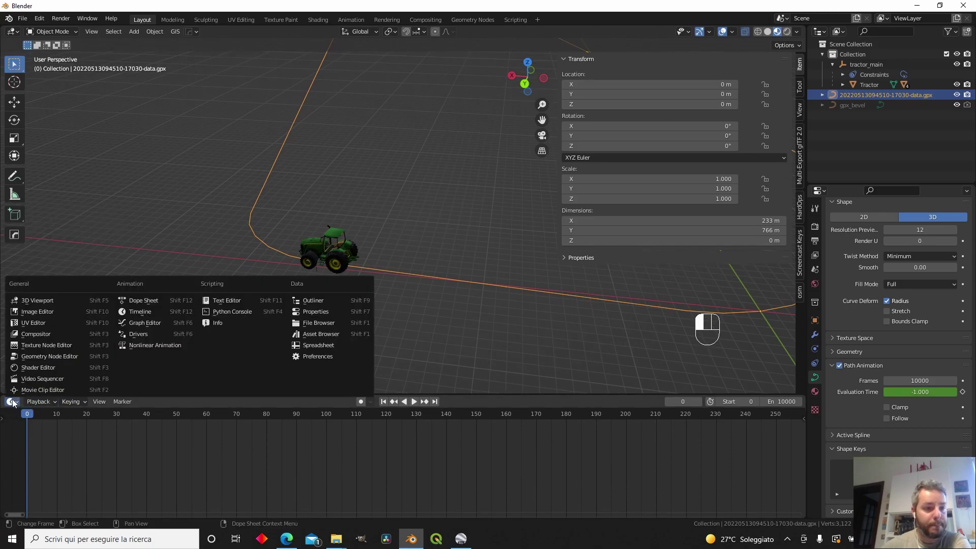
{"action": "left_click", "coordinate": [144, 302]}
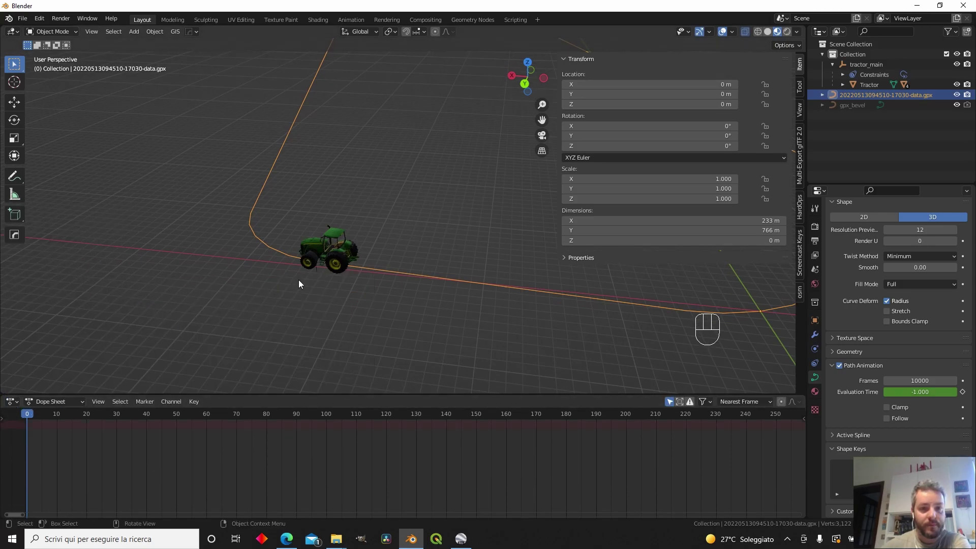
- Select the tractor_main empty and set the Dope Sheet mode to Action Editor
{"action": "left_click", "coordinate": [321, 272]}
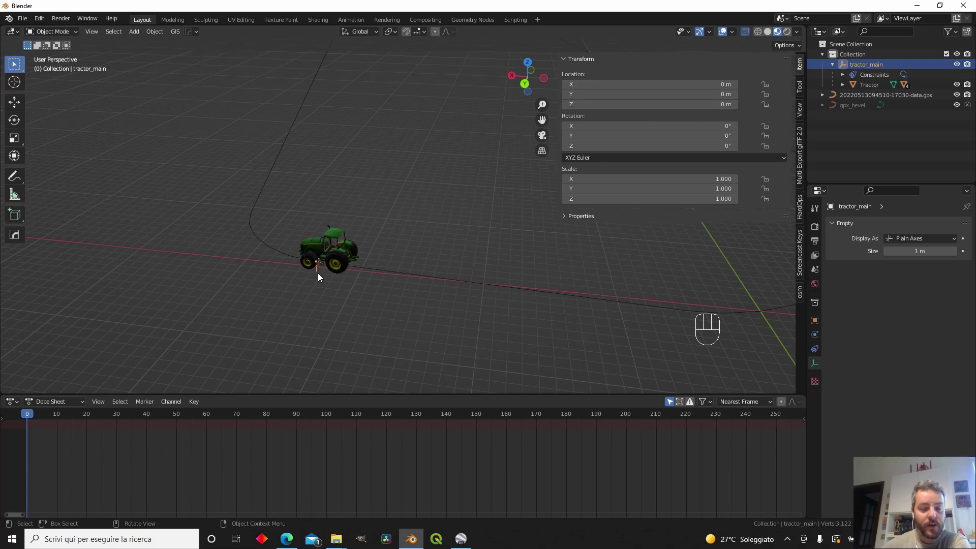
{"action": "left_click", "coordinate": [59, 401]}
{"action": "left_click", "coordinate": [62, 419]}
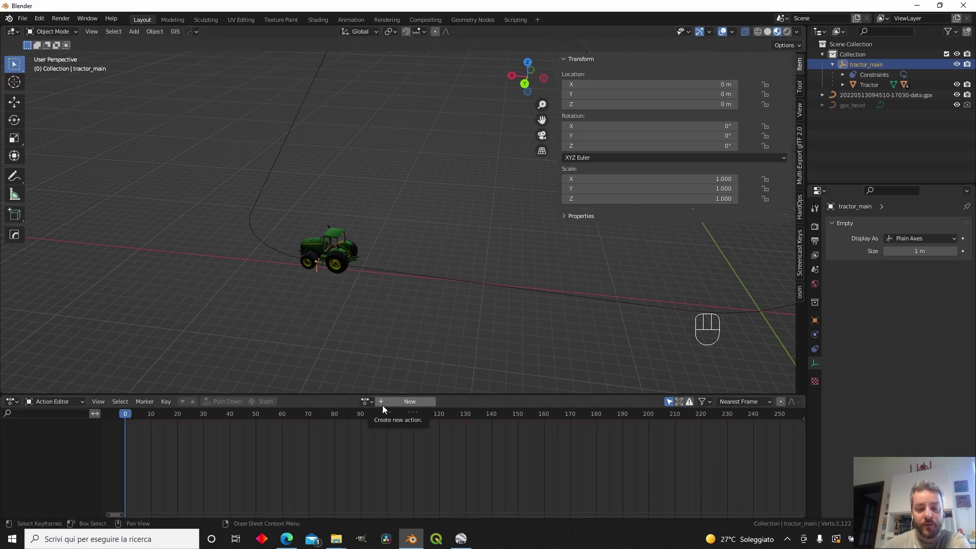
- Bake the tractor_main empty's action over frames 0 to 10000 with Visual Keying and Clear Constraints on and Only Selected Bones off
{"action": "left_click", "coordinate": [318, 268]}
{"action": "left_click", "coordinate": [318, 272]}
{"action": "left_click", "coordinate": [318, 273]}
{"action": "left_click", "coordinate": [318, 269]}
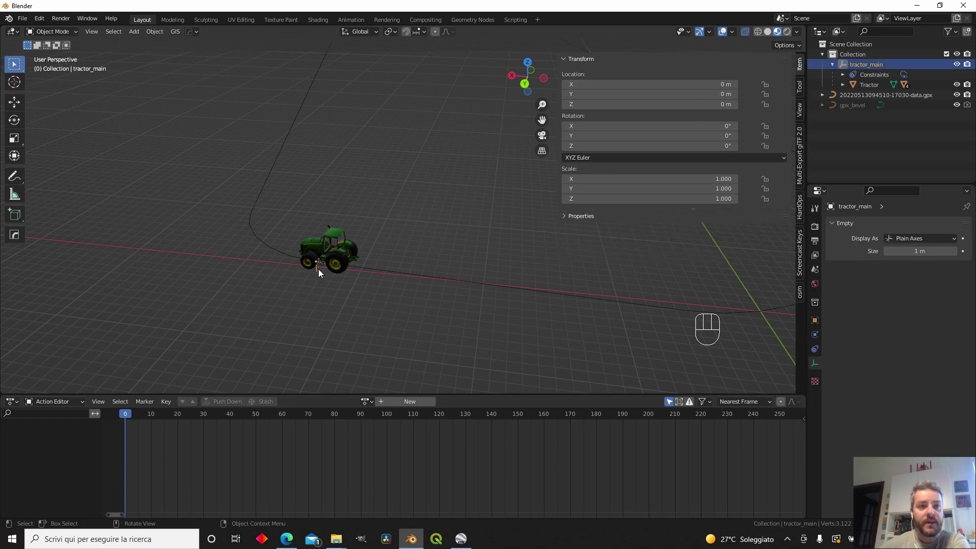
{"action": "left_click", "coordinate": [154, 32]}
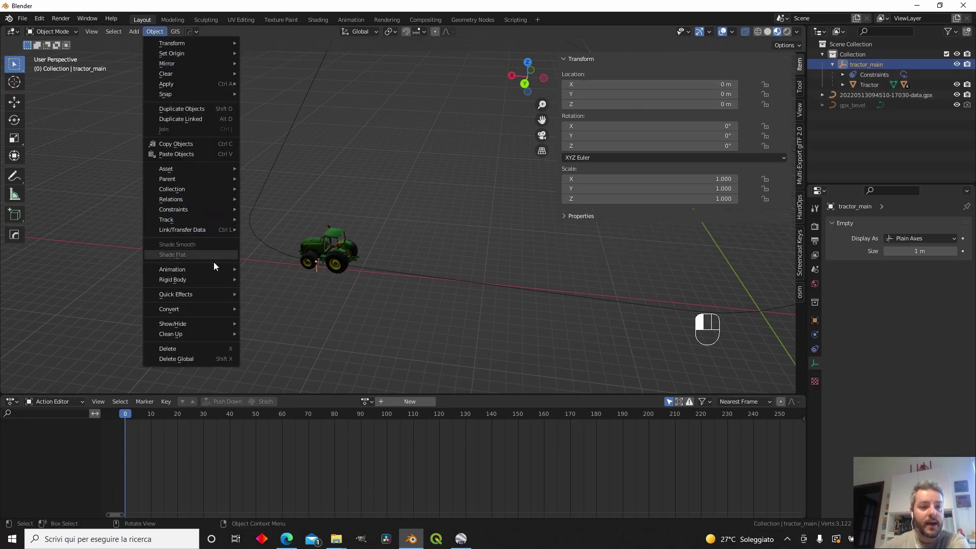
{"action": "mouse_move", "coordinate": [213, 264]}
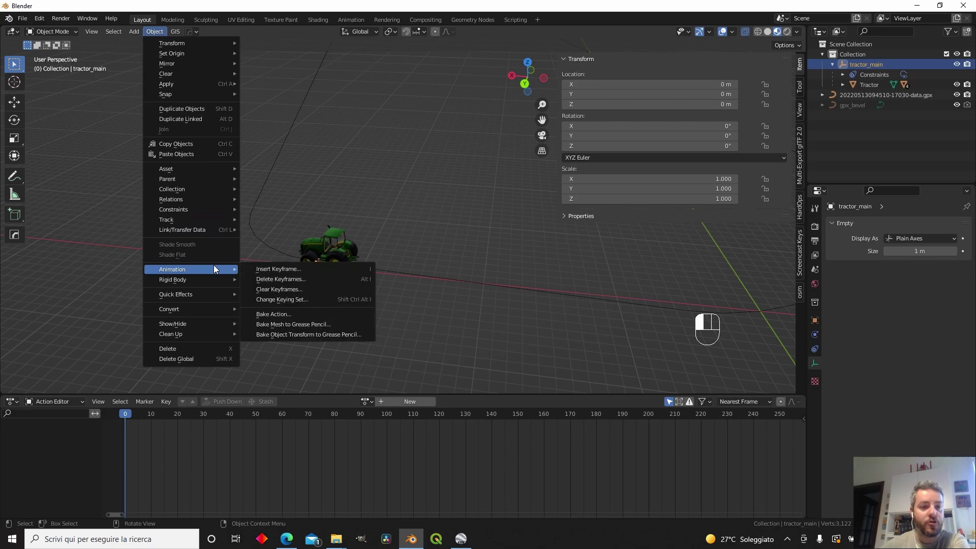
{"action": "left_click", "coordinate": [299, 315]}
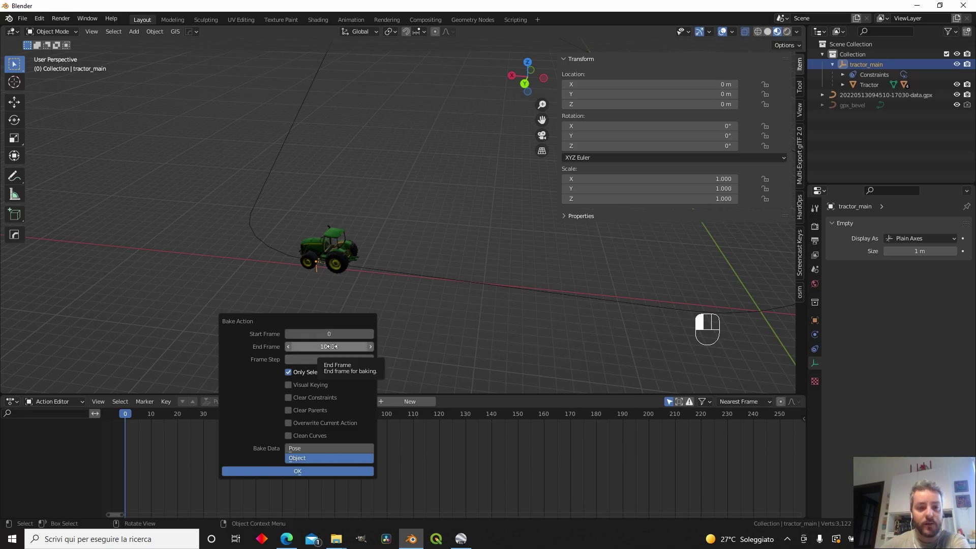
{"action": "left_click", "coordinate": [291, 373]}
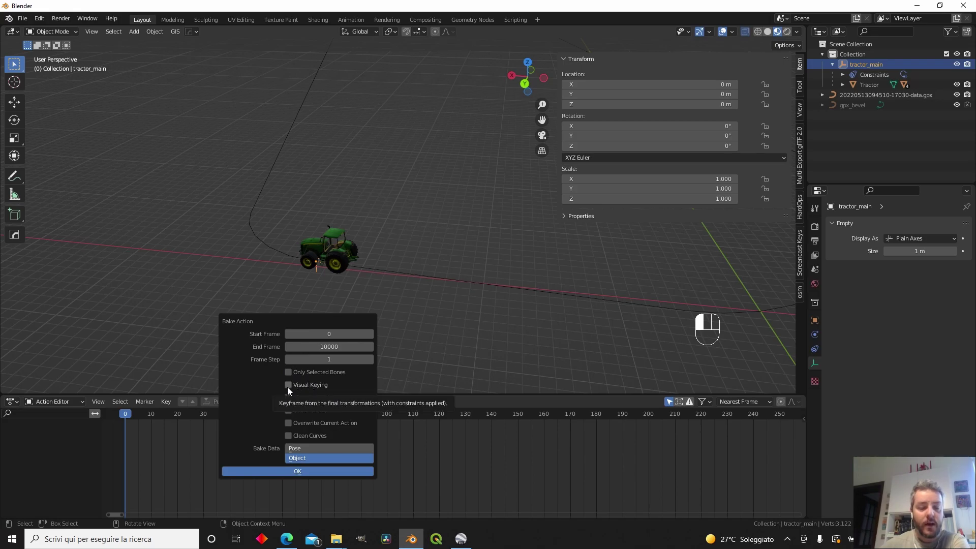
{"action": "left_click", "coordinate": [289, 386]}
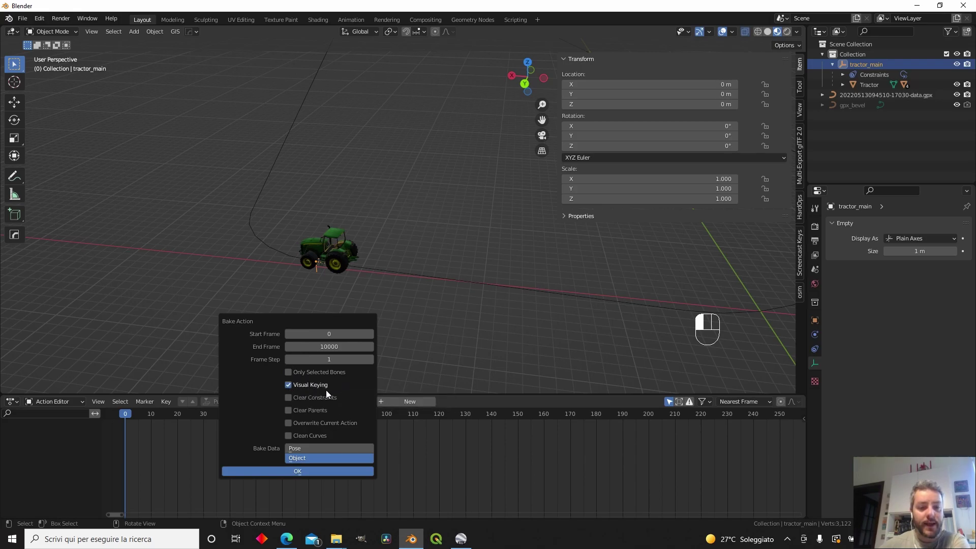
{"action": "left_click", "coordinate": [293, 401]}
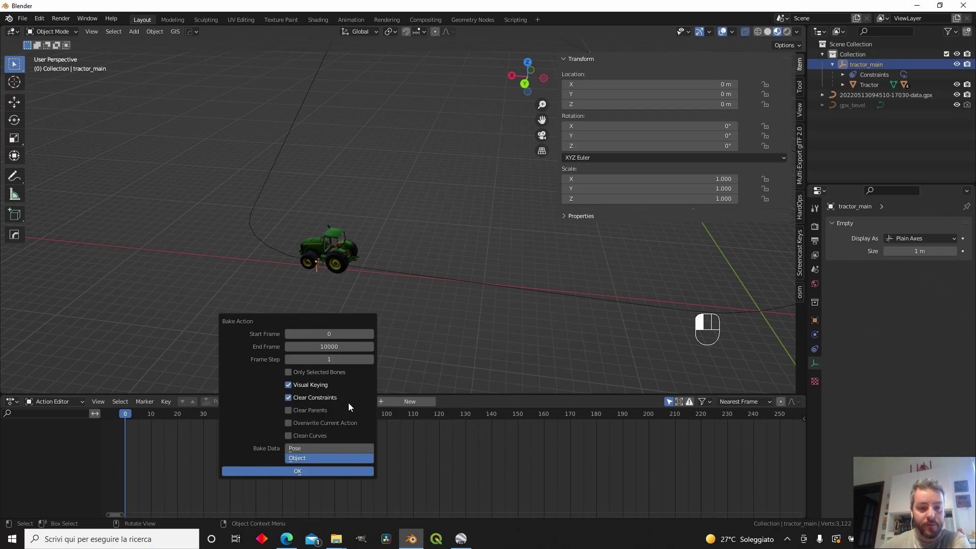
{"action": "left_click", "coordinate": [292, 472]}
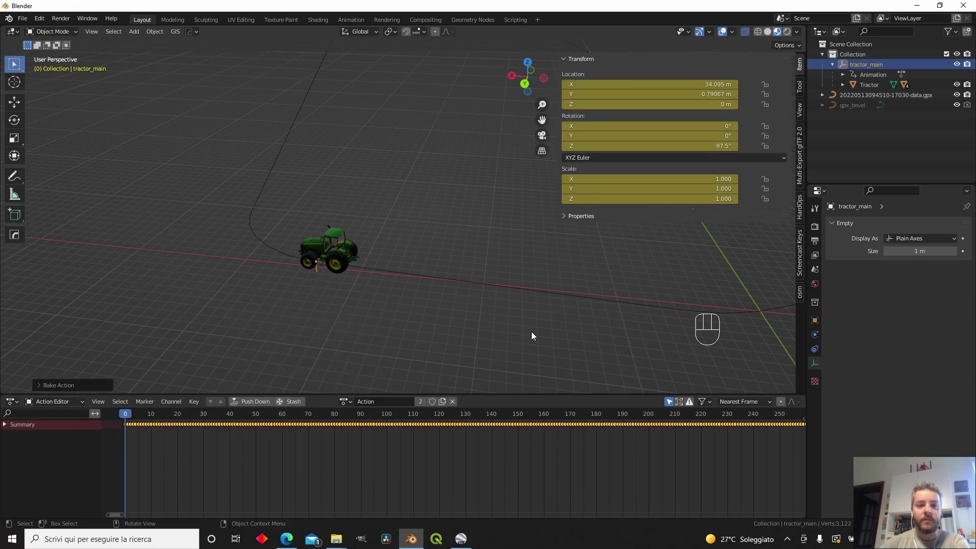
- Expand the baked action's summary and Action Bake group to inspect its individual transform channels
{"action": "mouse_move", "coordinate": [126, 416]}
{"action": "left_mouse_down"}
{"action": "mouse_move", "coordinate": [507, 416]}
{"action": "mouse_move", "coordinate": [125, 418]}
{"action": "left_mouse_up"}
{"action": "left_click", "coordinate": [779, 433]}
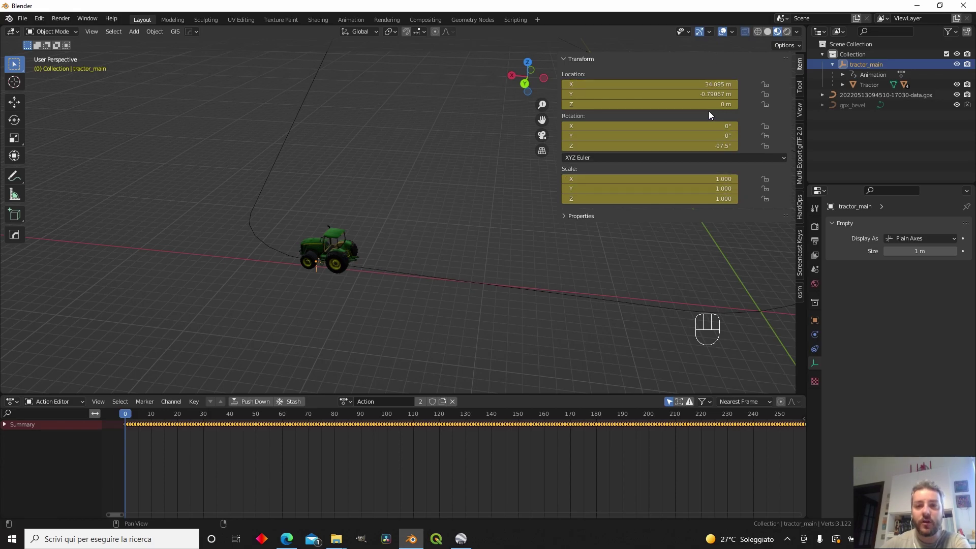
{"action": "mouse_move", "coordinate": [139, 416]}
{"action": "left_mouse_down"}
{"action": "mouse_move", "coordinate": [236, 413]}
{"action": "mouse_move", "coordinate": [125, 415]}
{"action": "left_mouse_up"}
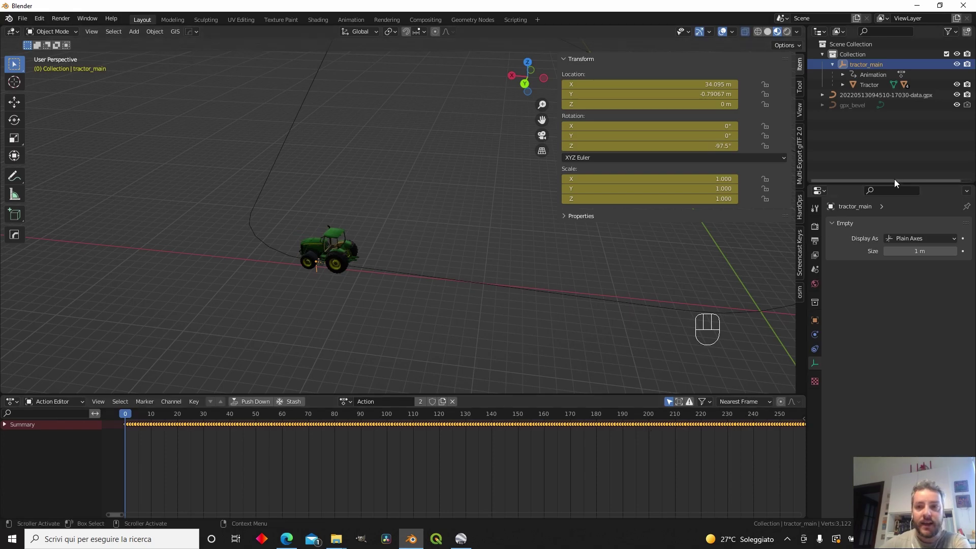
{"action": "left_click", "coordinate": [4, 425]}
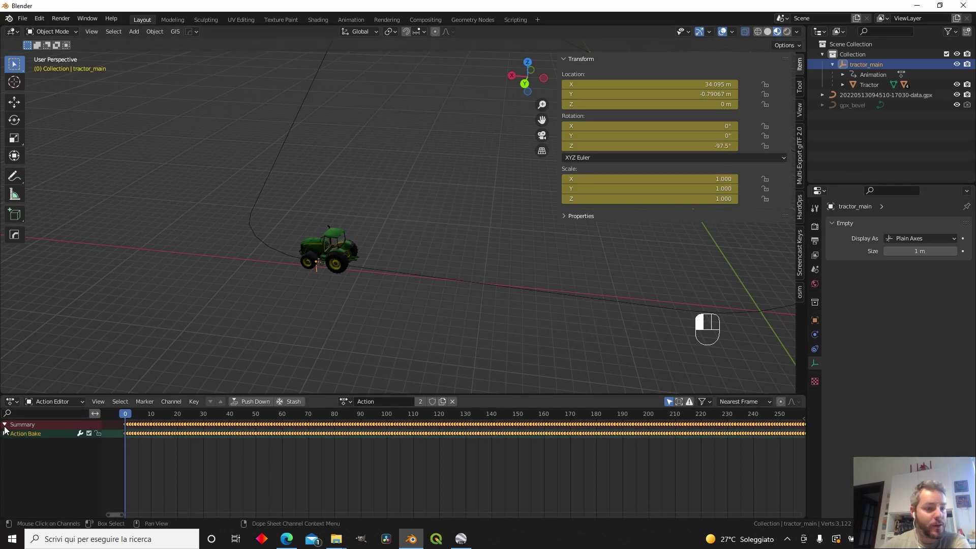
{"action": "left_click", "coordinate": [4, 433]}
{"action": "left_click", "coordinate": [31, 413]}
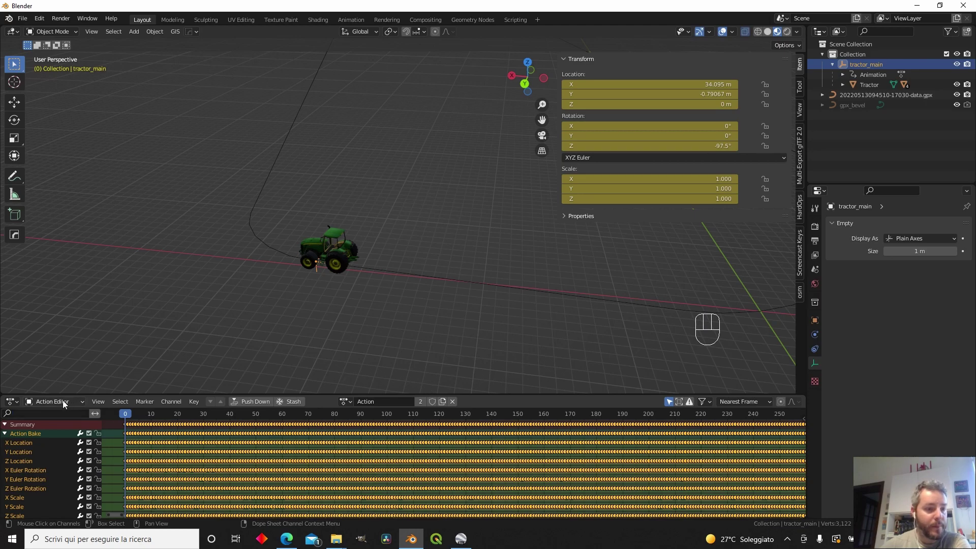
{"action": "left_click", "coordinate": [9, 403]}
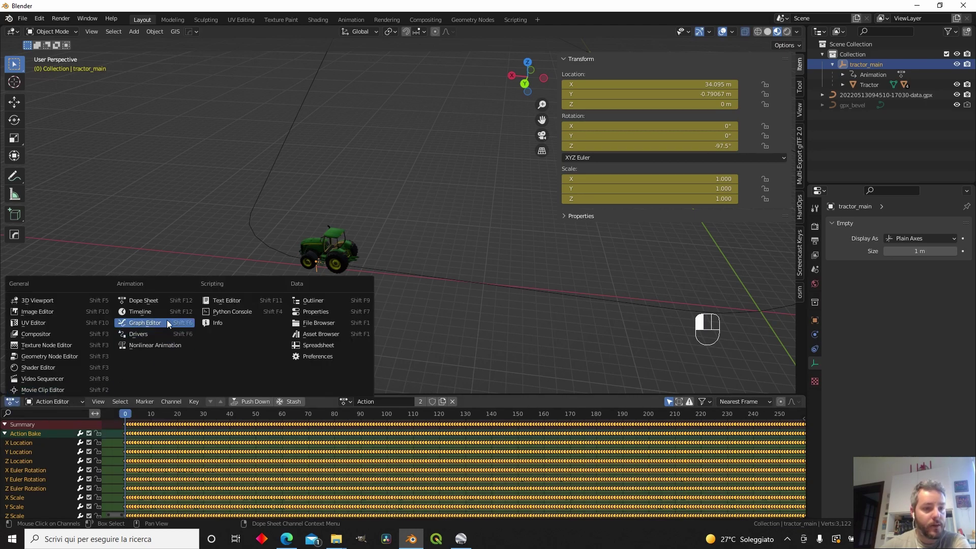
{"action": "key", "text": "Escape"}
- Filter the baked action's channels by "scale" and delete all X, Y and Z scale keyframes
{"action": "left_click", "coordinate": [43, 413]}
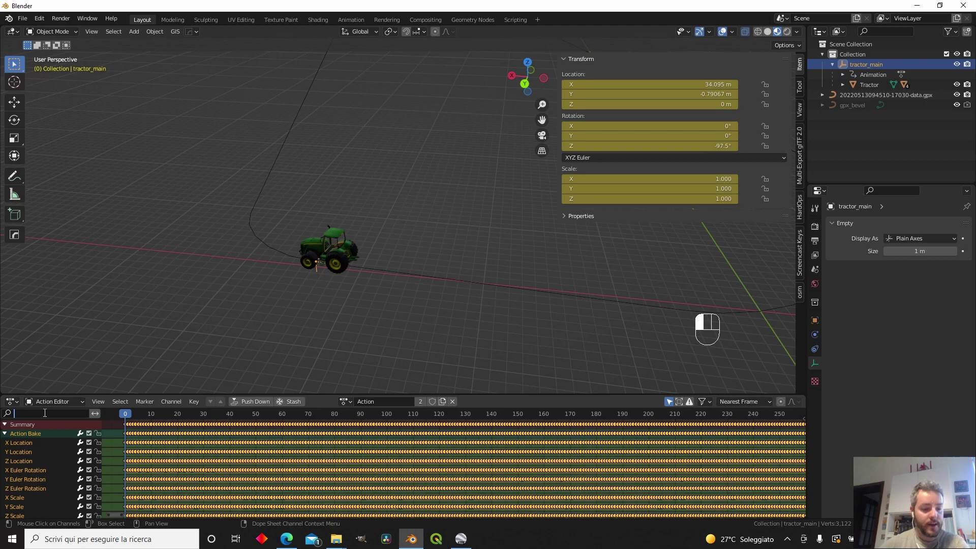
{"action": "type", "text": "scale"}
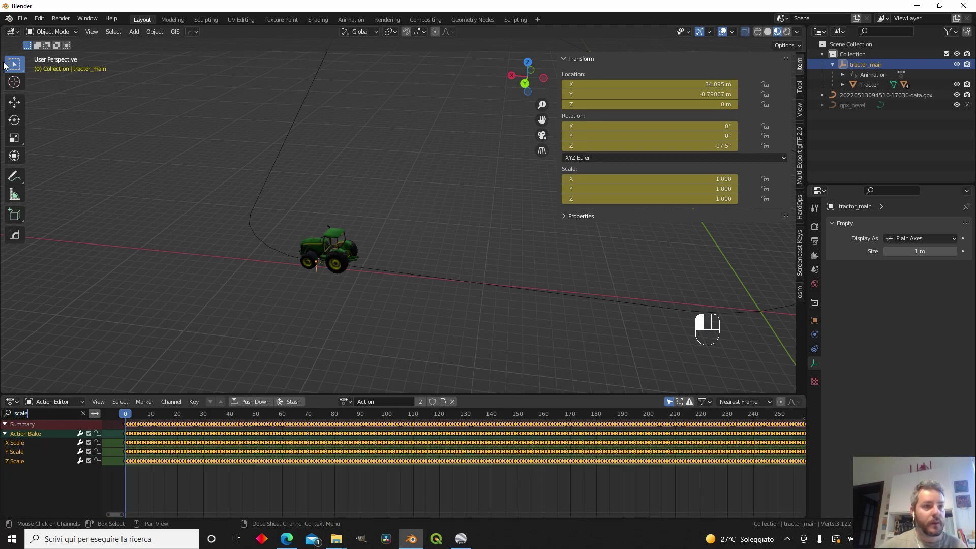
{"action": "left_click_drag", "start_coordinate": [115, 432], "coordinate": [621, 462]}
{"action": "scroll", "coordinate": [614, 466], "scroll_direction": "down", "scroll_amount": 10}
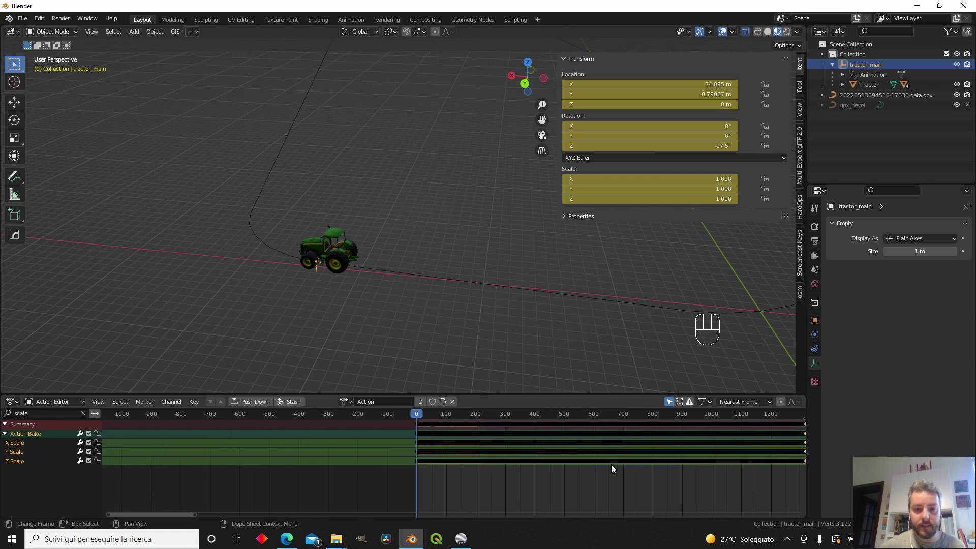
{"action": "scroll", "coordinate": [612, 463], "scroll_direction": "down", "scroll_amount": 12}
{"action": "left_click_drag", "start_coordinate": [629, 485], "coordinate": [401, 429]}
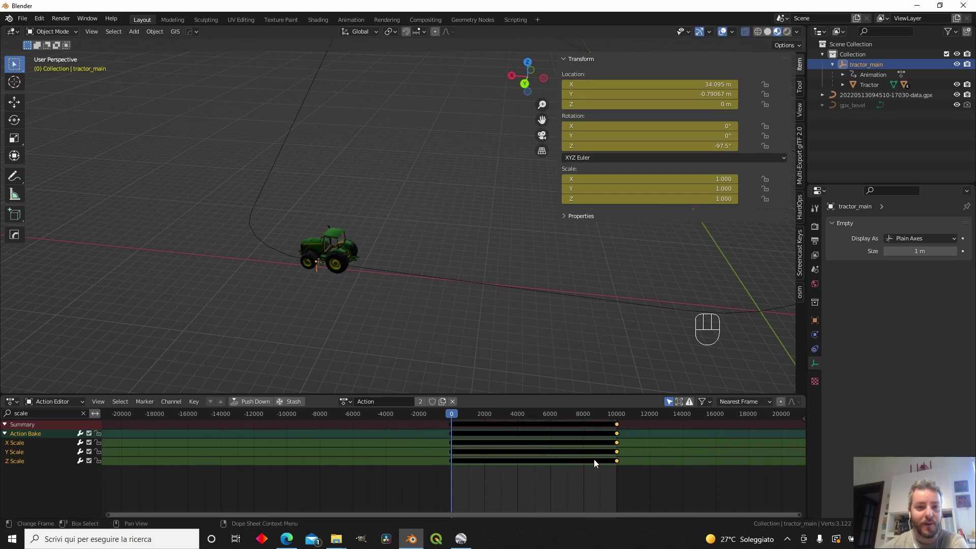
{"action": "key", "text": "Delete"}
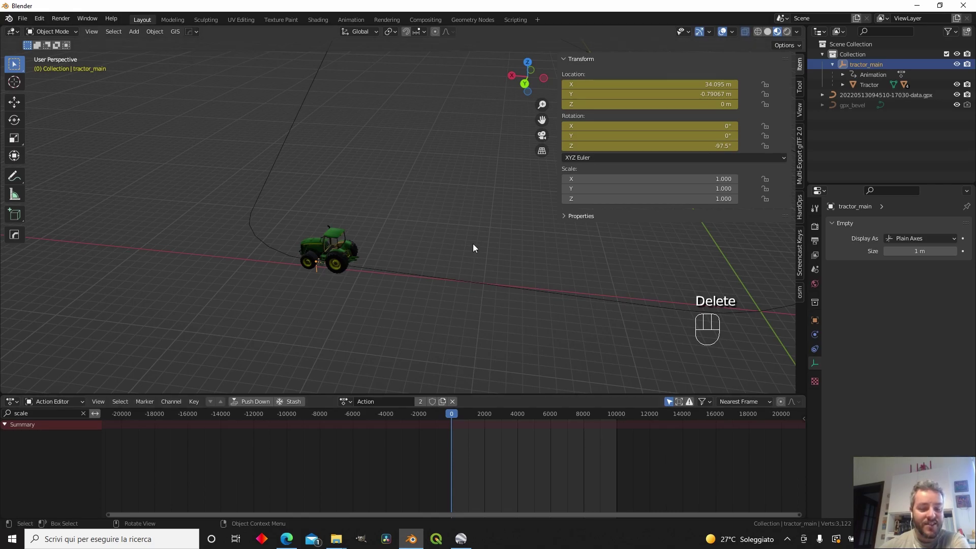
- Play the baked tractor animation briefly to check the motion, and return to frame 0
{"action": "key", "text": "space"}
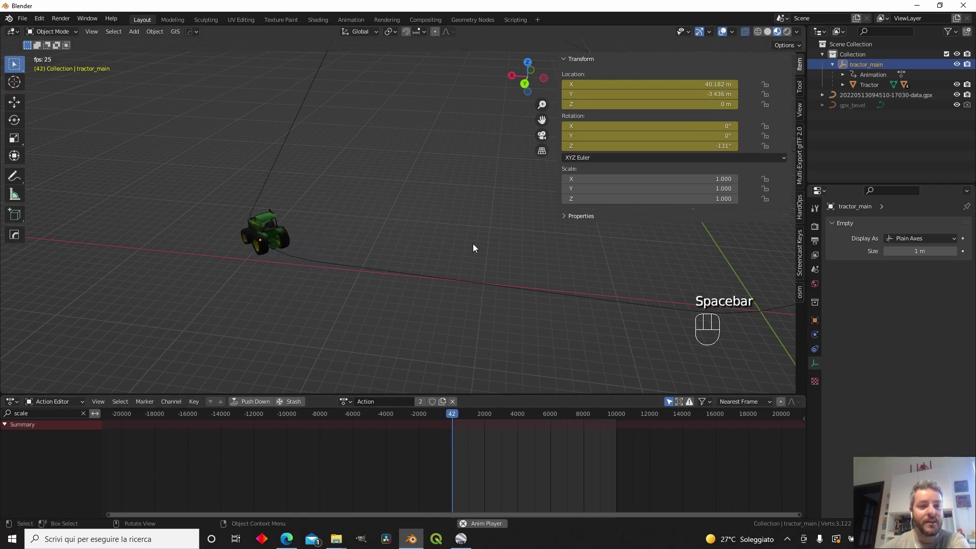
{"action": "key", "text": "space"}
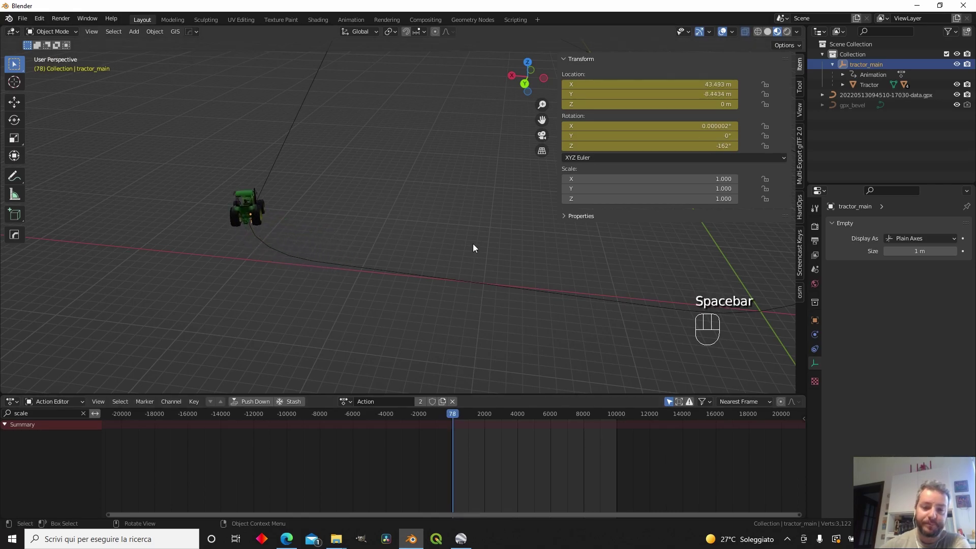
{"action": "left_click", "coordinate": [452, 415]}
- Rename the baked action as tractor_moving and push it down onto an NLA track
{"action": "left_click", "coordinate": [380, 403]}
{"action": "type", "text": "tractor_moving"}
{"action": "left_click", "coordinate": [255, 401]}
- Change the Action Editor area to the Nonlinear Animation editor and enlarge it to show all tracks
{"action": "left_click", "coordinate": [11, 401]}
{"action": "key", "text": "Escape"}
{"action": "left_click", "coordinate": [12, 401]}
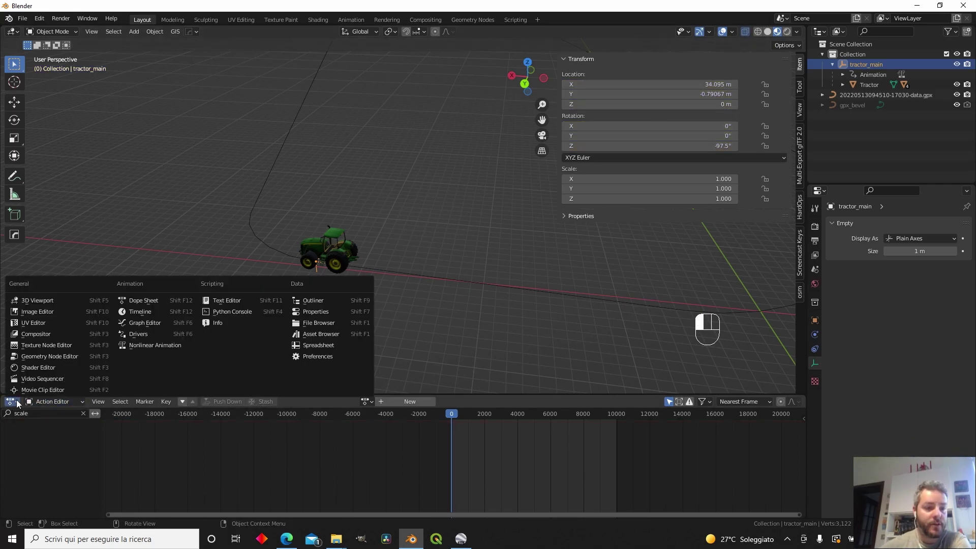
{"action": "left_click", "coordinate": [128, 346]}
{"action": "left_click_drag", "start_coordinate": [211, 395], "coordinate": [283, 172]}
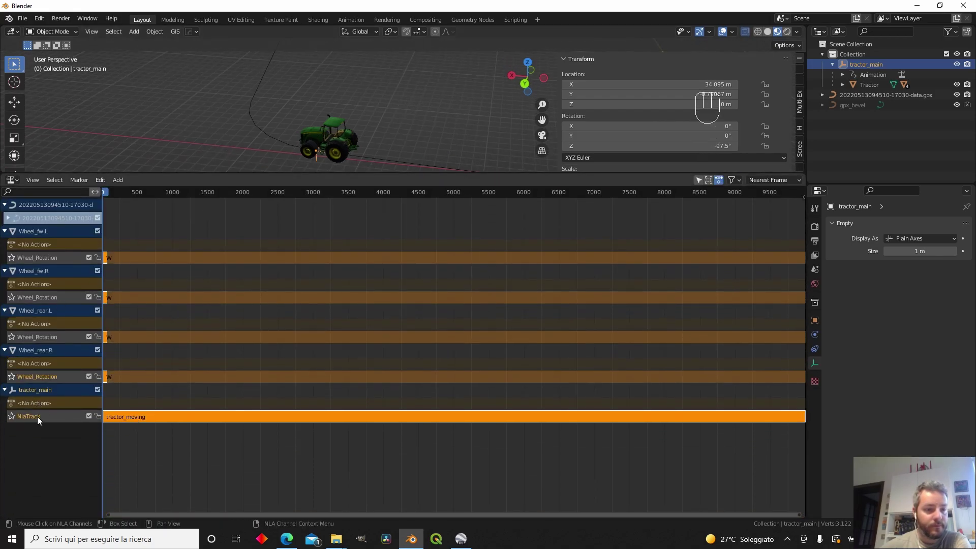
- Rename tractor_main's NLA track as tractor_moving
{"action": "double_click", "coordinate": [66, 416]}
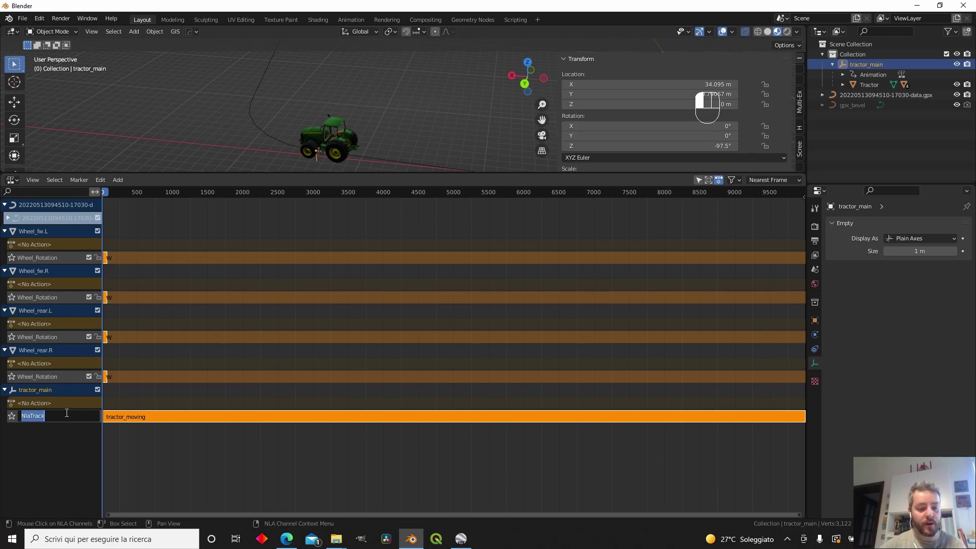
{"action": "type", "text": "tractor_moving"}
{"action": "key", "text": "Return"}
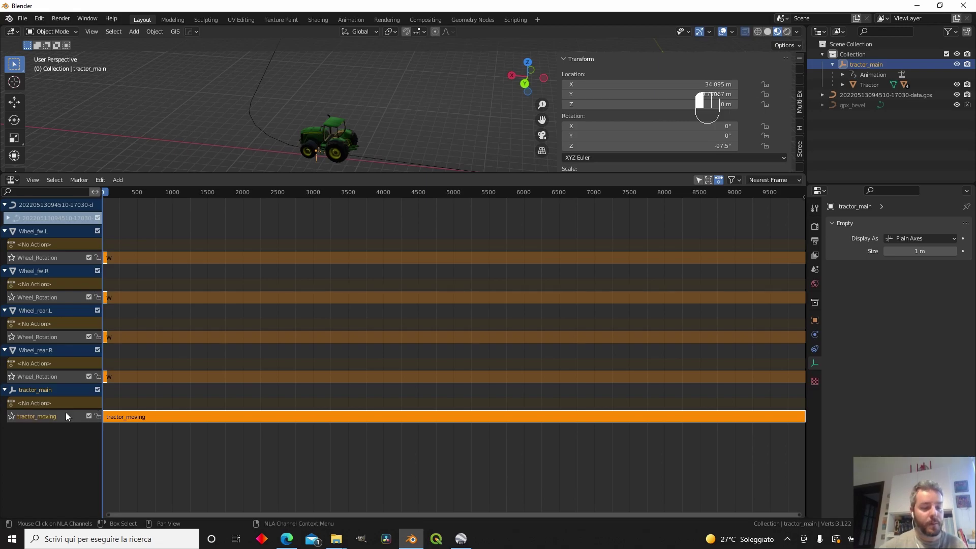
- Shrink the Nonlinear Animation area to give the 3D viewport more room and view the tractor on its path
{"action": "scroll", "coordinate": [336, 121], "scroll_direction": "down", "scroll_amount": 4}
{"action": "middle_click_drag", "start_coordinate": [337, 121], "coordinate": [319, 127]}
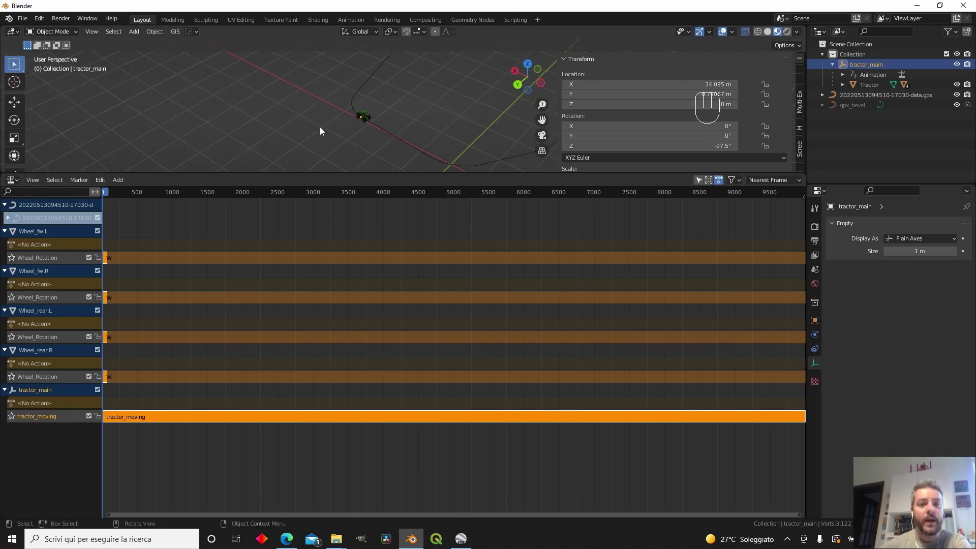
{"action": "left_click_drag", "start_coordinate": [361, 171], "coordinate": [358, 383]}
{"action": "middle_click_drag", "start_coordinate": [408, 275], "coordinate": [353, 209]}
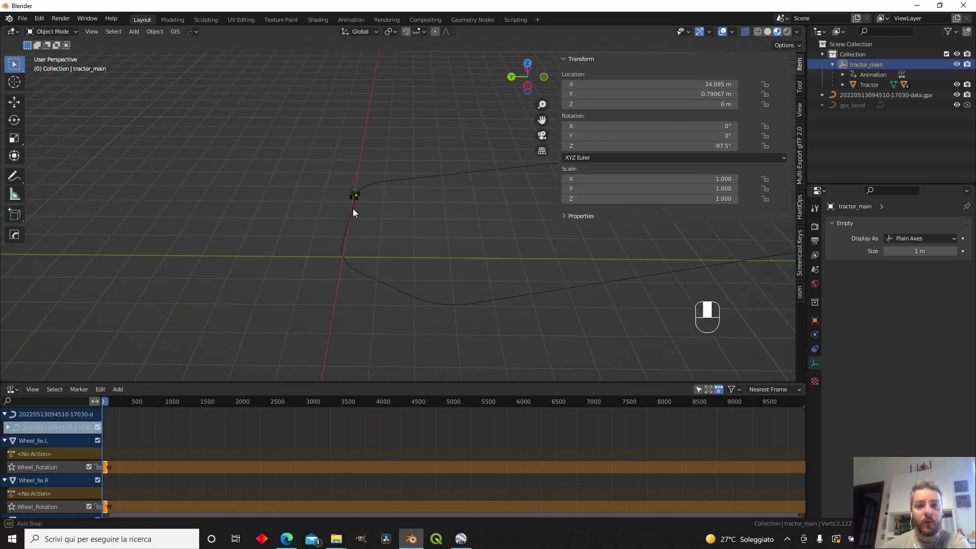
- Save the Blender file as lidl-tractor-tutorial in the lidl-tractor-tutorial folder of lidl-modelLib
{"action": "left_click", "coordinate": [22, 19]}
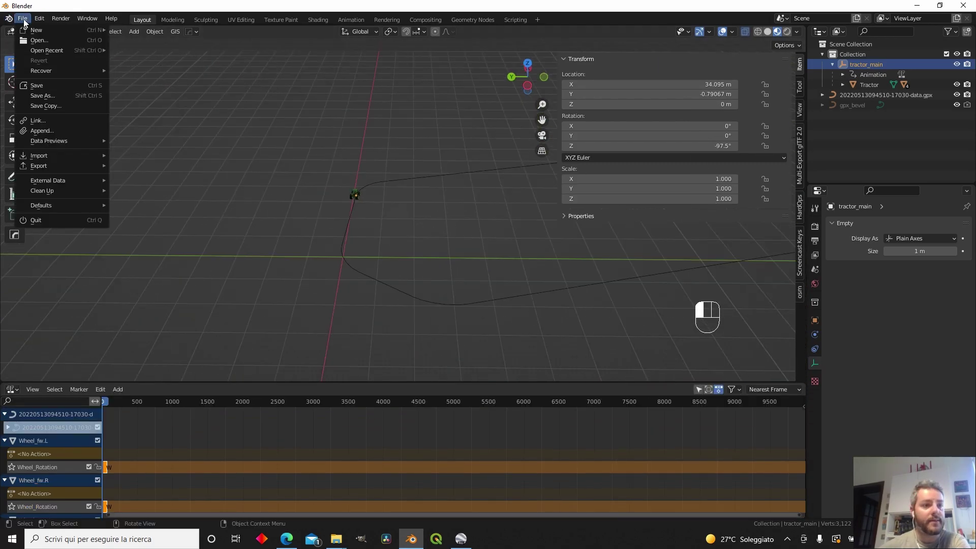
{"action": "left_click", "coordinate": [44, 90]}
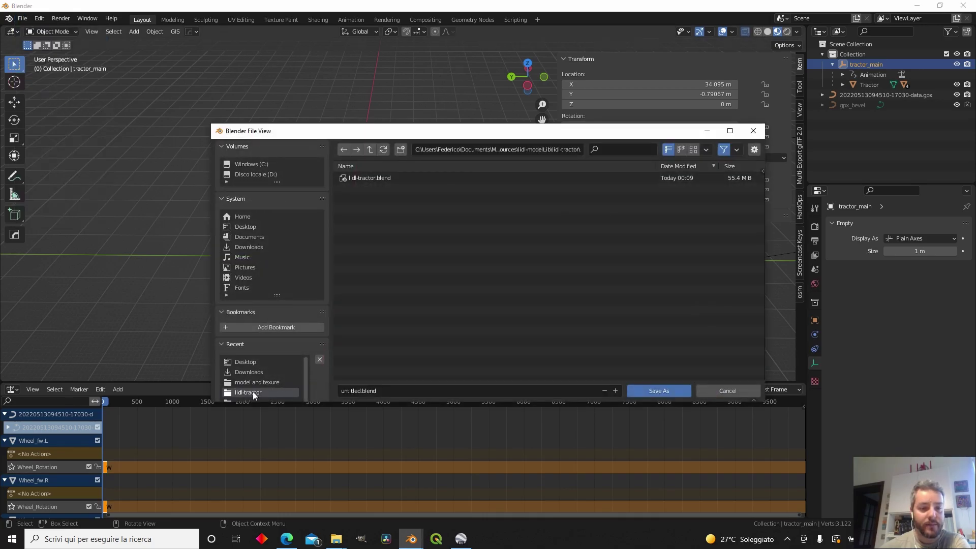
{"action": "left_click", "coordinate": [369, 149]}
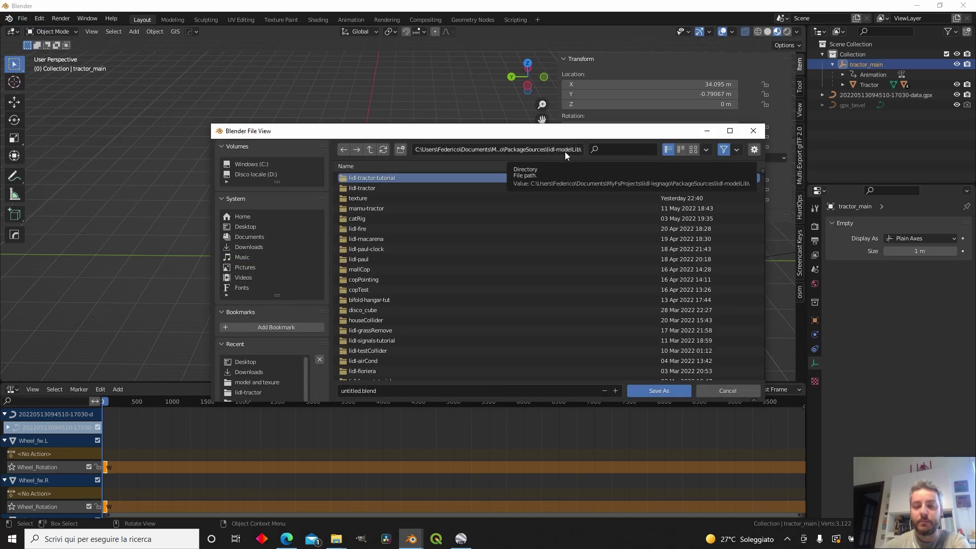
{"action": "double_click", "coordinate": [383, 178]}
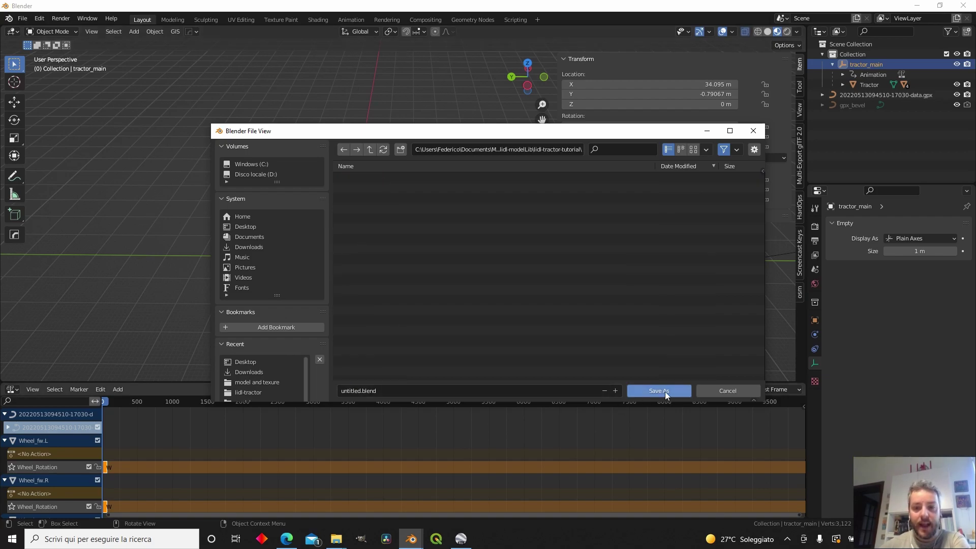
{"action": "left_click", "coordinate": [440, 393]}
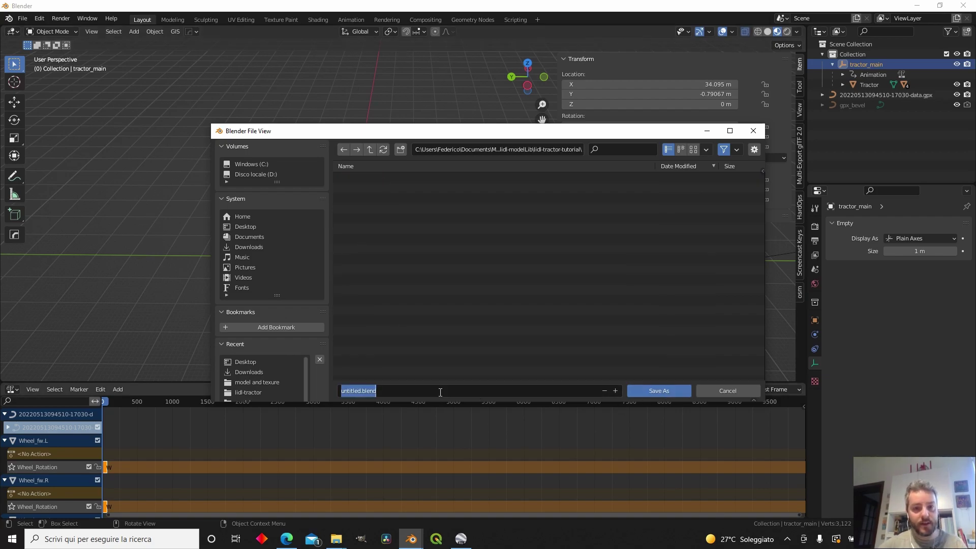
{"action": "type", "text": "lidl-tractor-tutorial"}
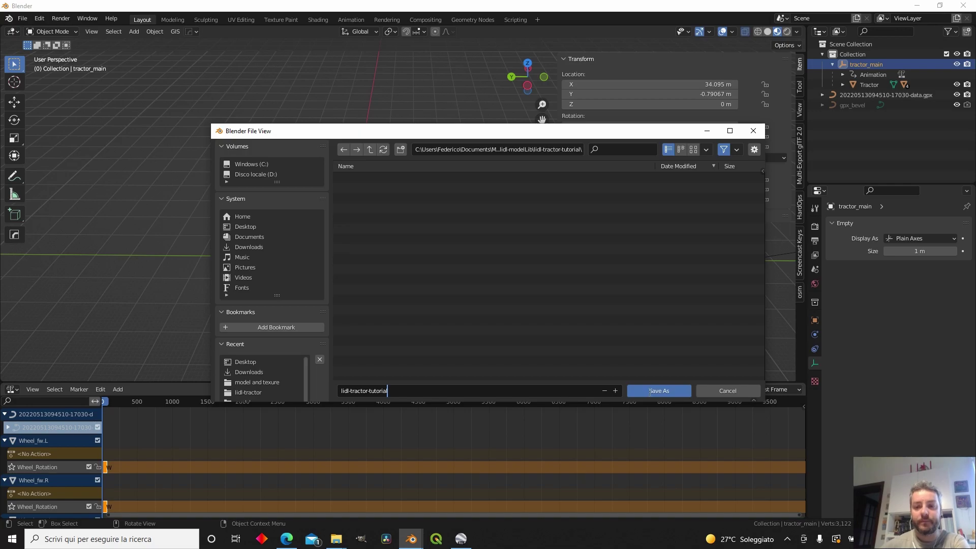
{"action": "left_click", "coordinate": [642, 393]}
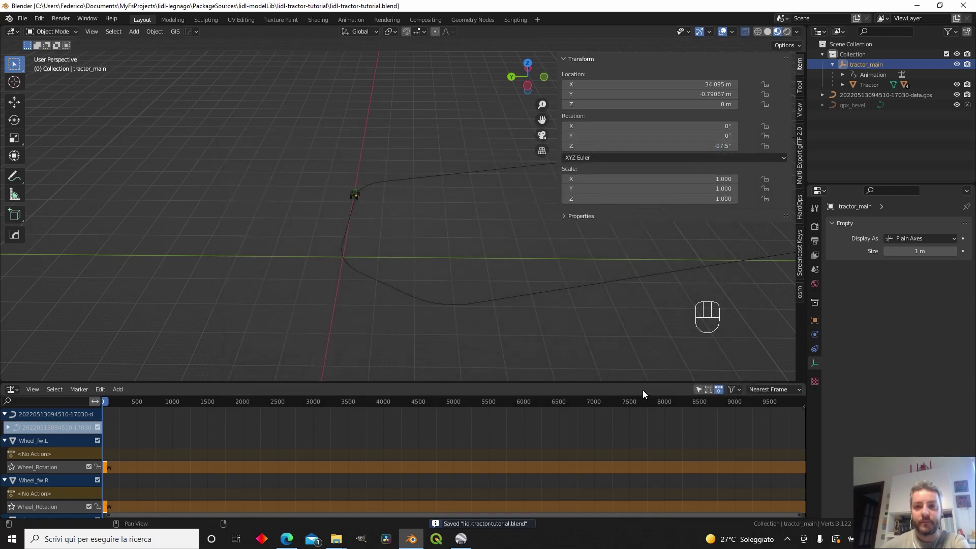
- Show the object list of the Multi-Export glTF 2.0 exporter and rename the scene's Collection as lidl-tractor-tutorial
{"action": "left_click", "coordinate": [801, 148]}
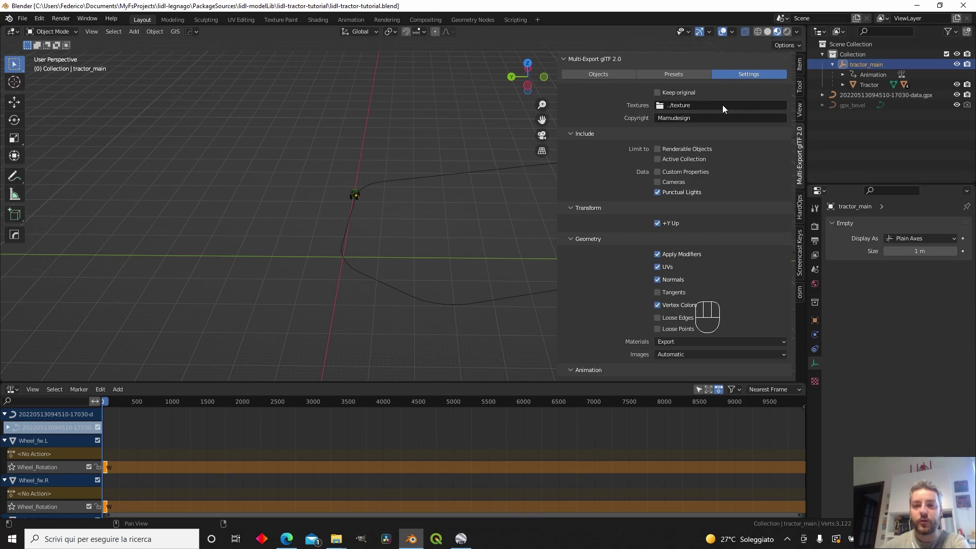
{"action": "left_click", "coordinate": [590, 75]}
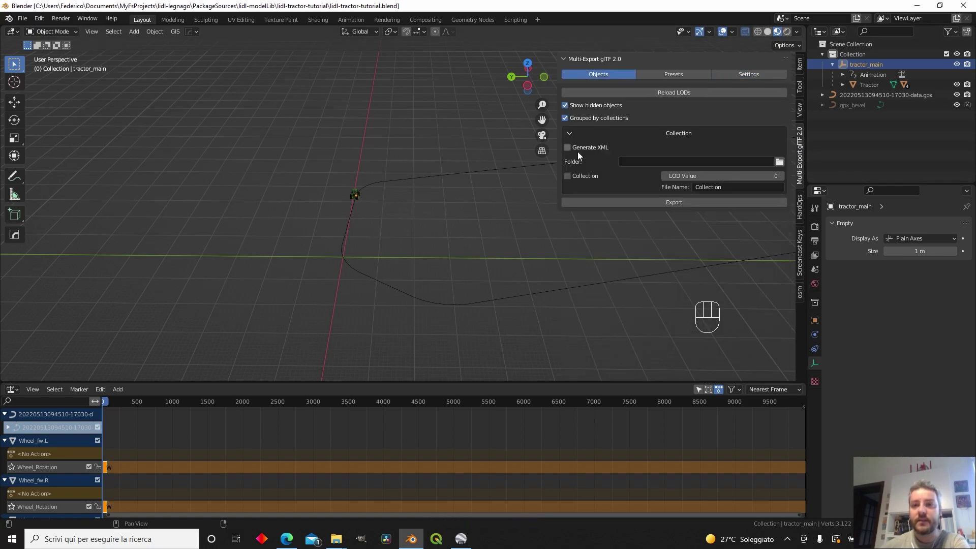
{"action": "double_click", "coordinate": [892, 55]}
{"action": "type", "text": "od"}
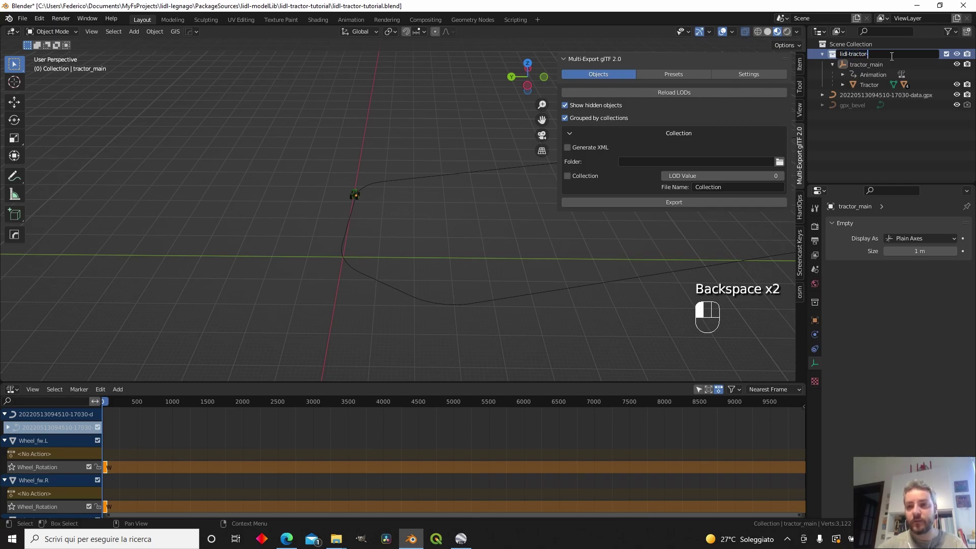
{"action": "type", "text": "-tutorial"}
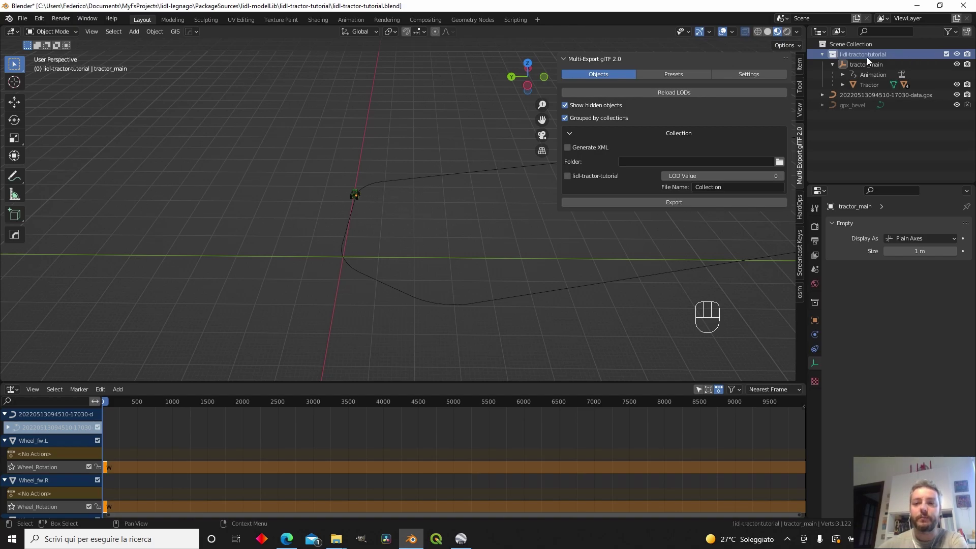
{"action": "key", "text": "Return"}
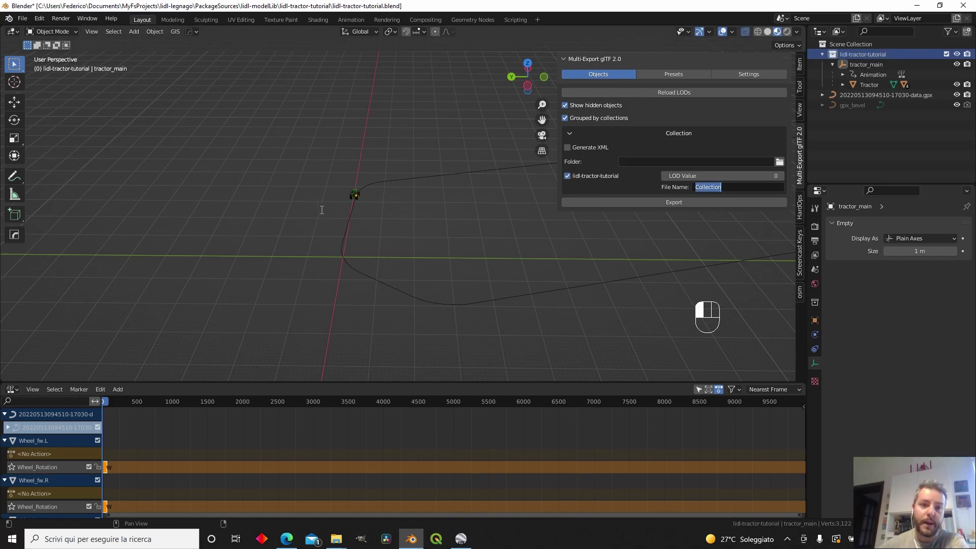
- Examine the tractor and its tractor_main empty up close at the start of the path
{"action": "left_click", "coordinate": [385, 235]}
{"action": "key", "text": "Tab"}
{"action": "scroll", "coordinate": [364, 237], "scroll_direction": "up", "scroll_amount": 6}
{"action": "middle_click_drag", "start_coordinate": [320, 218], "coordinate": [410, 264], "text": "shift"}
{"action": "middle_click_drag", "start_coordinate": [352, 257], "coordinate": [293, 284]}
{"action": "scroll", "coordinate": [435, 258], "scroll_direction": "up", "scroll_amount": 6}
{"action": "left_click", "coordinate": [351, 269]}
{"action": "left_click", "coordinate": [302, 285]}
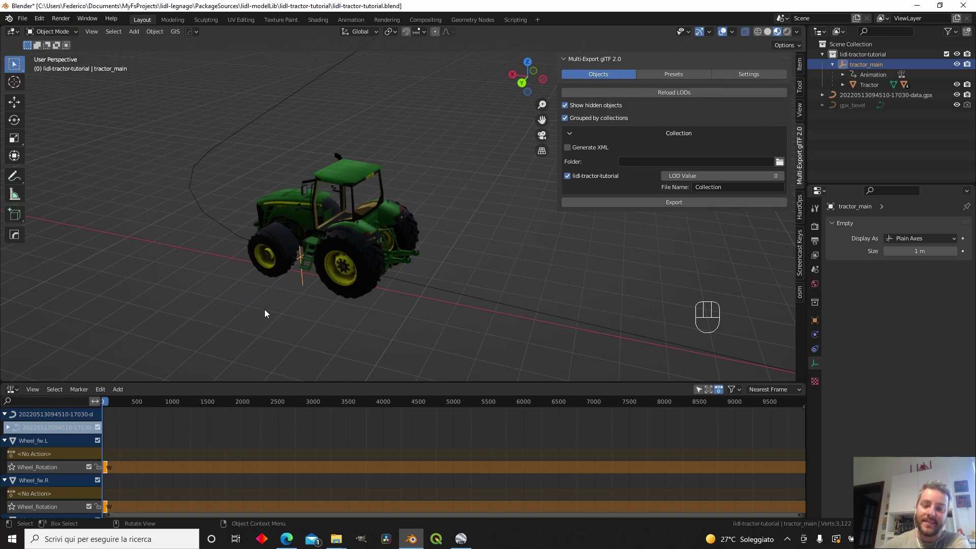
- Add a cube to the Tractor mesh in Edit Mode and scale it up to enclose the whole tractor
{"action": "left_click", "coordinate": [277, 267]}
{"action": "middle_click_drag", "start_coordinate": [277, 267], "coordinate": [427, 298]}
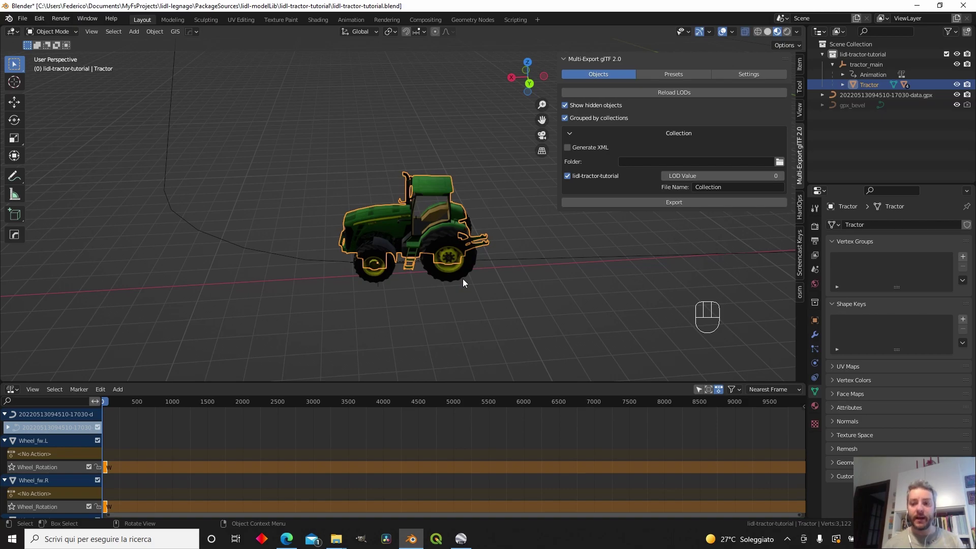
{"action": "middle_click_drag", "start_coordinate": [462, 279], "coordinate": [417, 171]}
{"action": "key", "text": "Tab"}
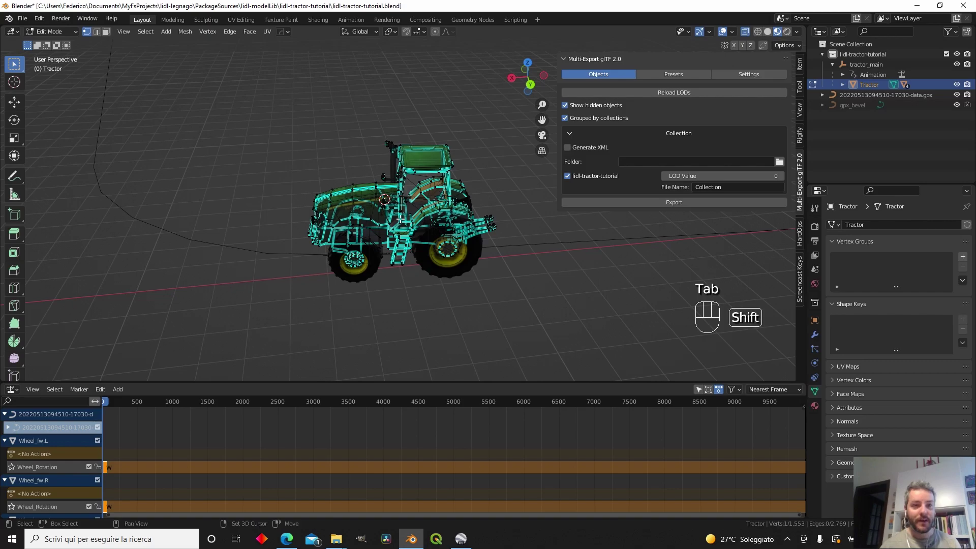
{"action": "left_click", "coordinate": [167, 32]}
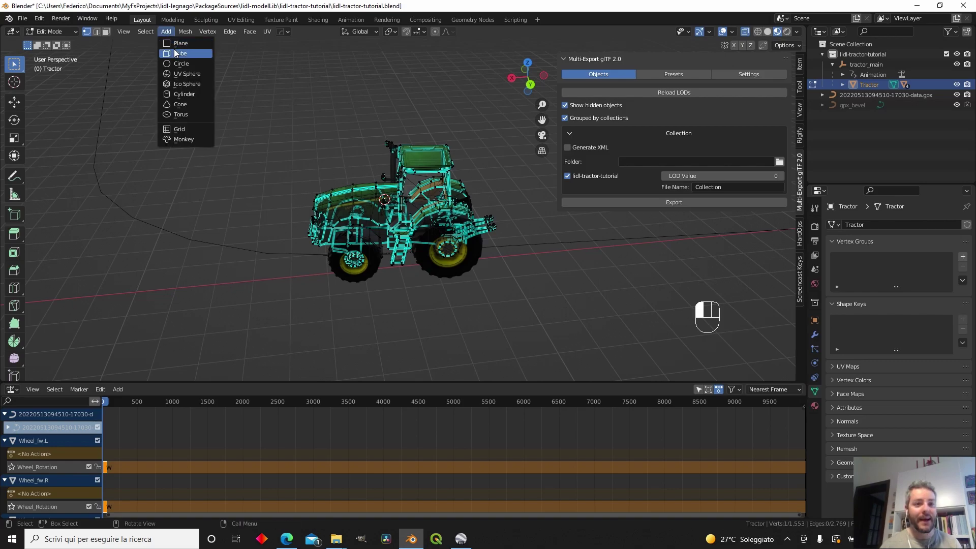
{"action": "left_click", "coordinate": [180, 53]}
{"action": "scroll", "coordinate": [180, 54], "scroll_direction": "down", "scroll_amount": 3}
{"action": "key", "text": "s"}
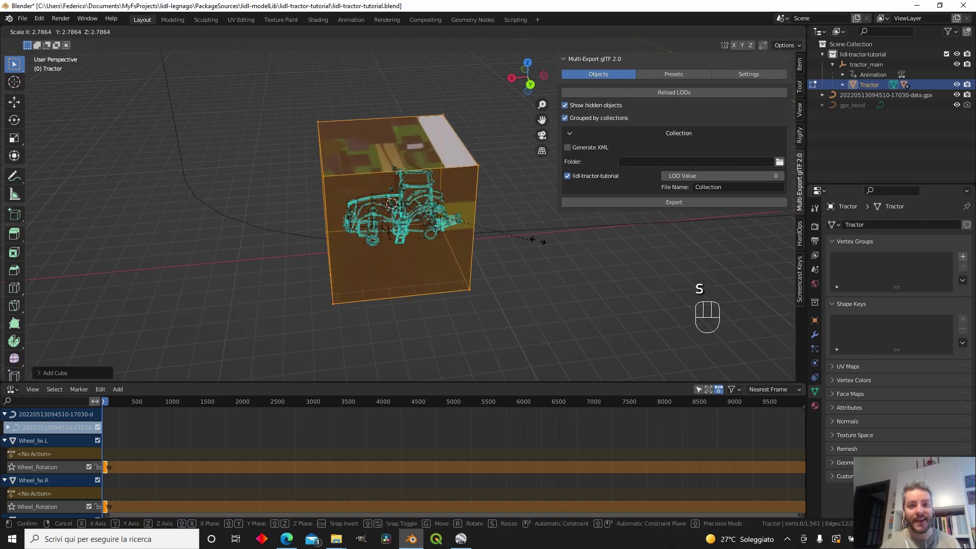
{"action": "scroll", "coordinate": [458, 153], "scroll_direction": "down", "scroll_amount": 2}
{"action": "left_click", "coordinate": [476, 142]}
- Scale the cube up to many times the tractor's size in the back view and raise it along Z
{"action": "middle_click_drag", "start_coordinate": [476, 142], "coordinate": [421, 219], "text": "alt"}
{"action": "key", "text": "s"}
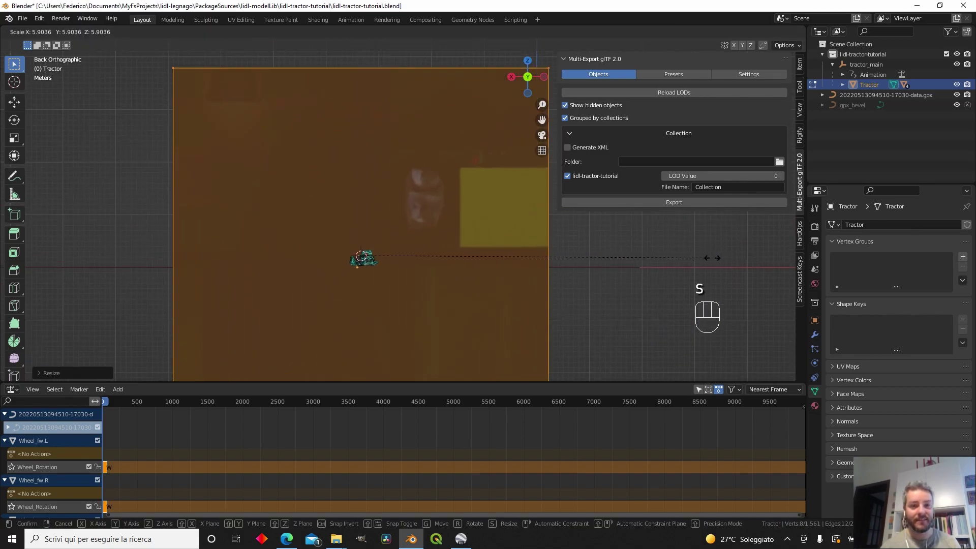
{"action": "left_click", "coordinate": [410, 266]}
{"action": "scroll", "coordinate": [410, 266], "scroll_direction": "down", "scroll_amount": 2}
{"action": "key", "text": "g"}
{"action": "key", "text": "z"}
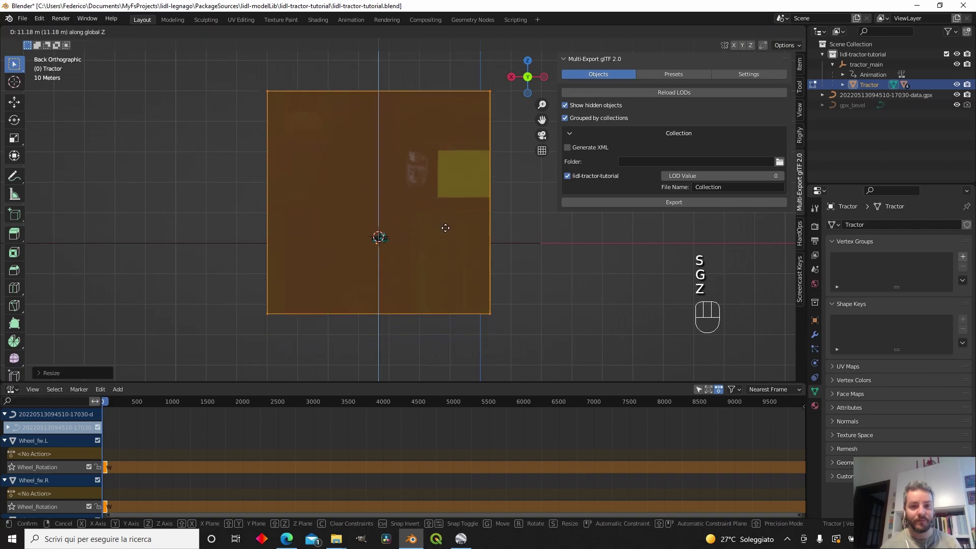
{"action": "left_click", "coordinate": [448, 164]}
- Enlarge the cube once more and move it along Z so its base lies near ground level
{"action": "key", "text": "s"}
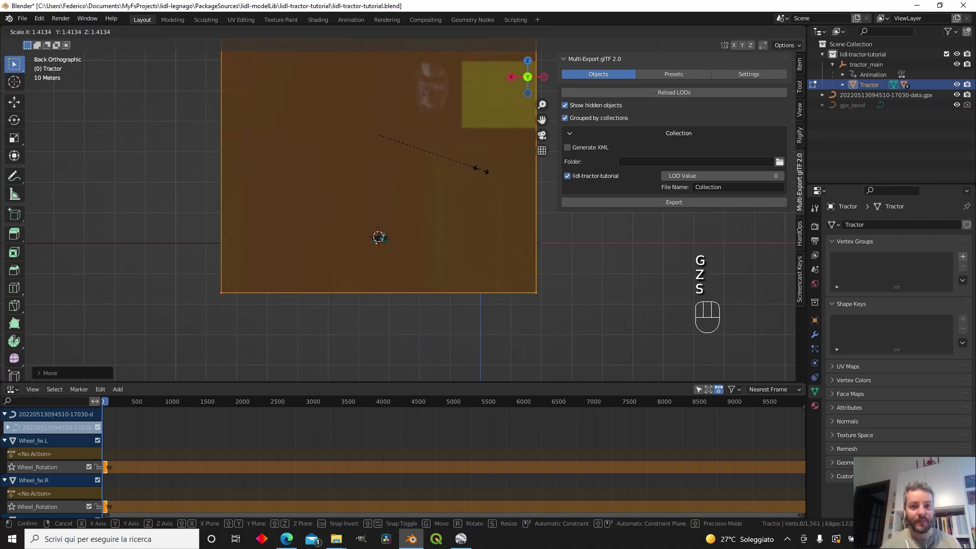
{"action": "left_click", "coordinate": [490, 170]}
{"action": "key", "text": "g"}
{"action": "key", "text": "z"}
{"action": "left_click", "coordinate": [499, 112]}
{"action": "middle_click_drag", "start_coordinate": [498, 112], "coordinate": [487, 233]}
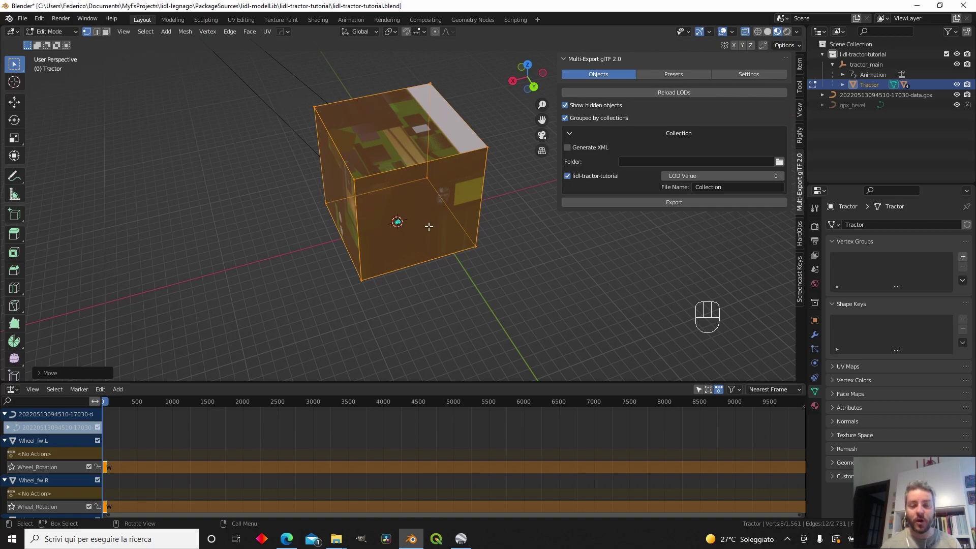
- Create a third material on the Tractor mesh for the cube and name it hide_invisibile
{"action": "left_click", "coordinate": [815, 405]}
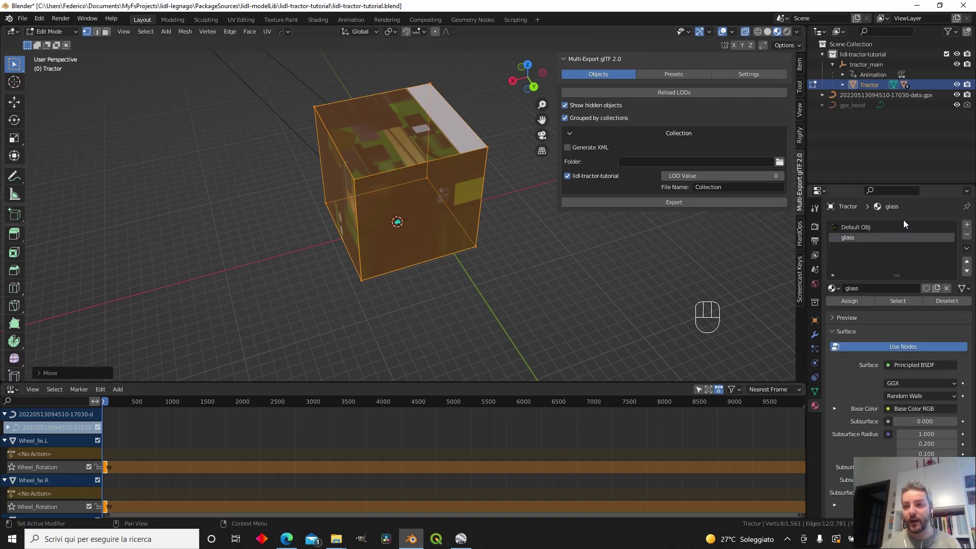
{"action": "left_click", "coordinate": [968, 225]}
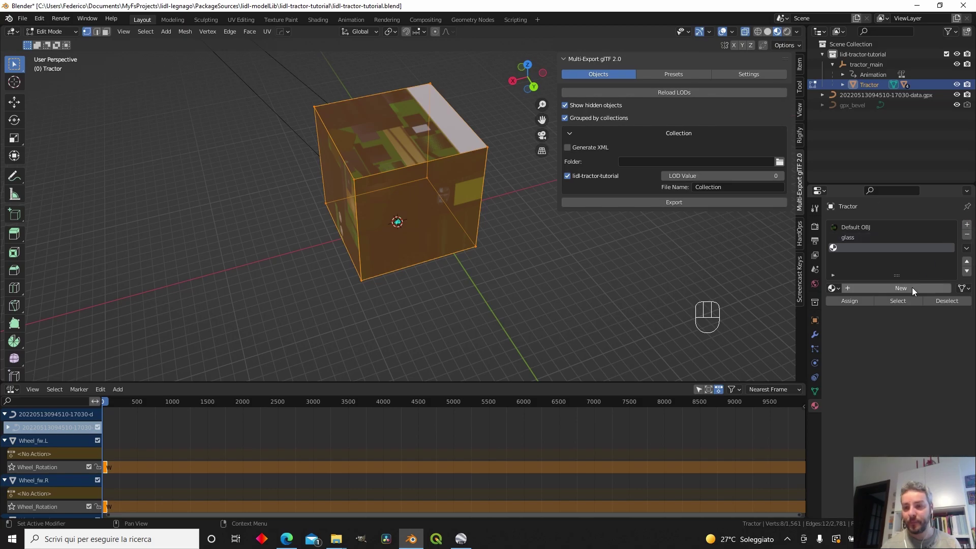
{"action": "left_click", "coordinate": [912, 288]}
{"action": "double_click", "coordinate": [888, 287]}
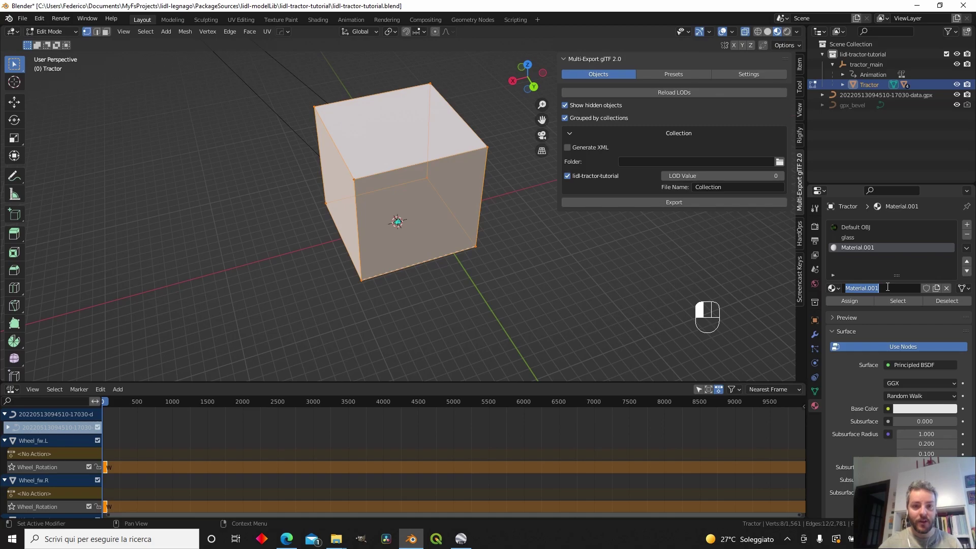
{"action": "type", "text": "hide"}
{"action": "key", "text": "Return"}
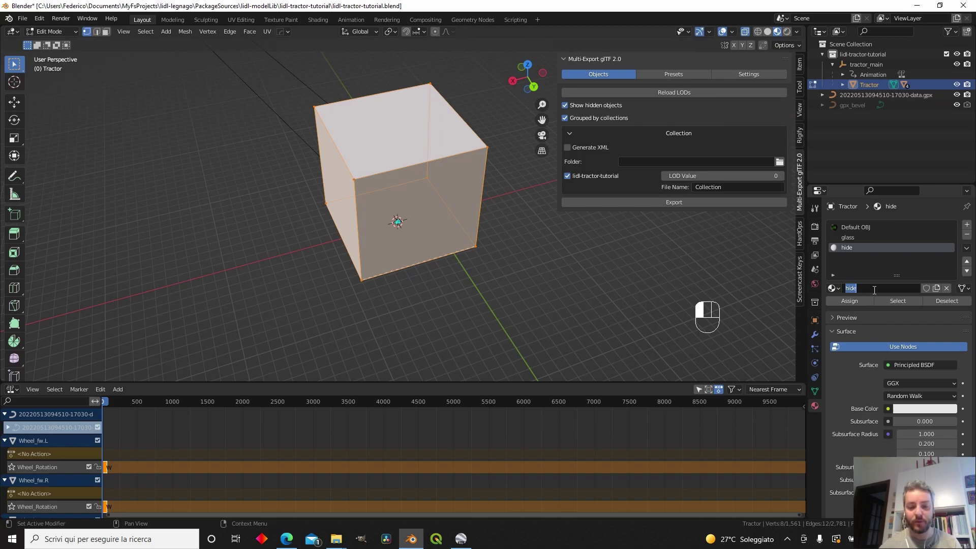
{"action": "left_click", "coordinate": [874, 289]}
{"action": "type", "text": "_invisibile"}
{"action": "key", "text": "Return"}
- Set the new material's MSFS type to Invisible
{"action": "scroll", "coordinate": [868, 344], "scroll_direction": "down", "scroll_amount": 15}
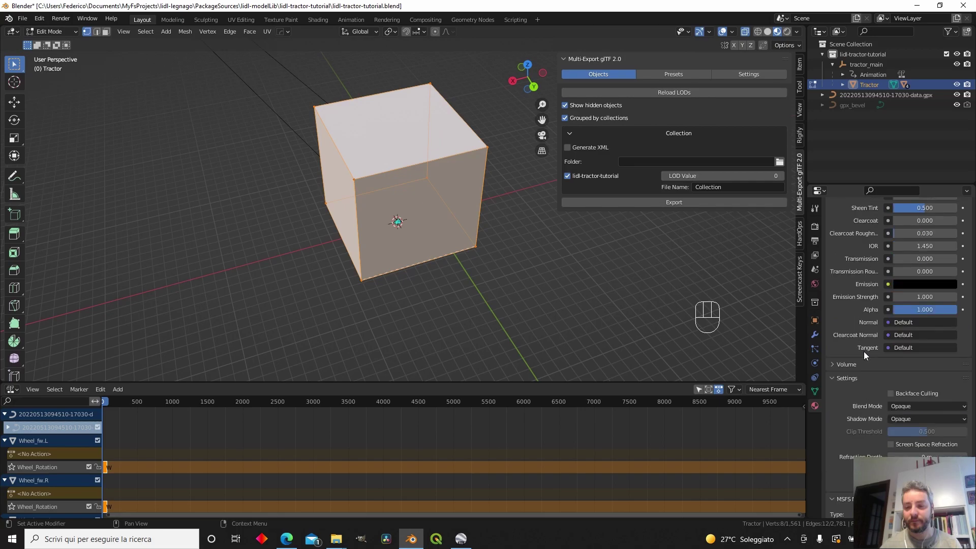
{"action": "left_click", "coordinate": [895, 467]}
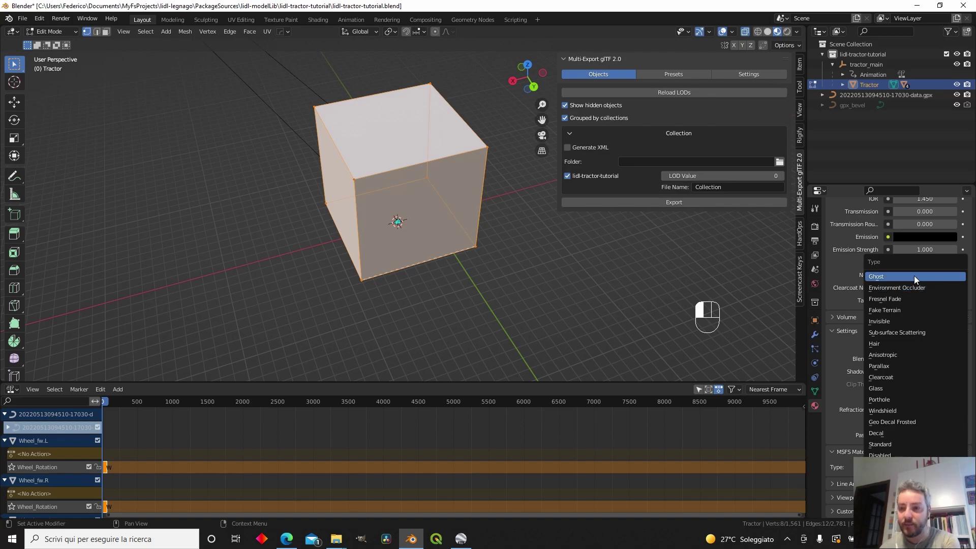
{"action": "left_click", "coordinate": [906, 319]}
{"action": "middle_click_drag", "start_coordinate": [555, 247], "coordinate": [534, 233]}
{"action": "scroll", "coordinate": [450, 277], "scroll_direction": "up", "scroll_amount": 4}
{"action": "scroll", "coordinate": [464, 286], "scroll_direction": "down", "scroll_amount": 3}
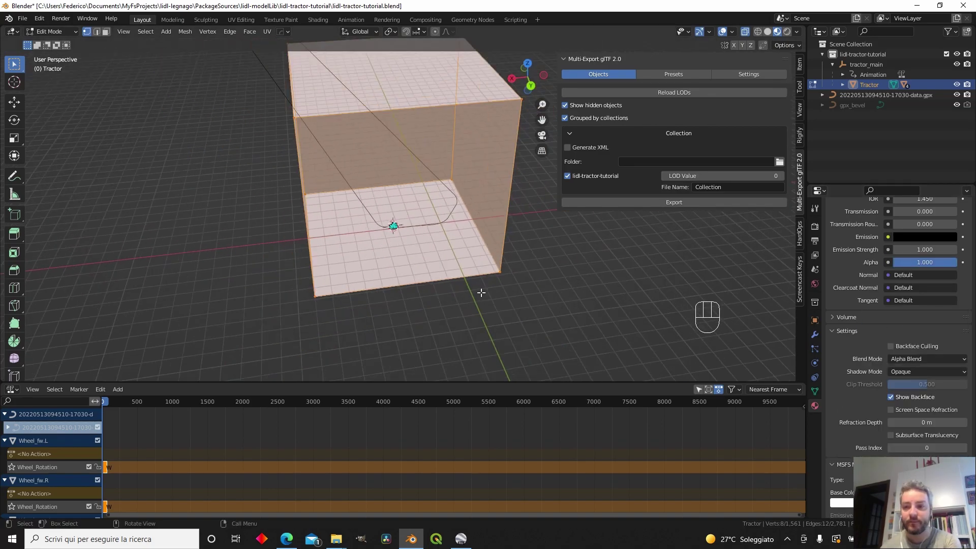
- Make the MSFS base color of the invisible material fully transparent and return to Object Mode
{"action": "scroll", "coordinate": [865, 379], "scroll_direction": "down", "scroll_amount": 5}
{"action": "left_click", "coordinate": [913, 361]}
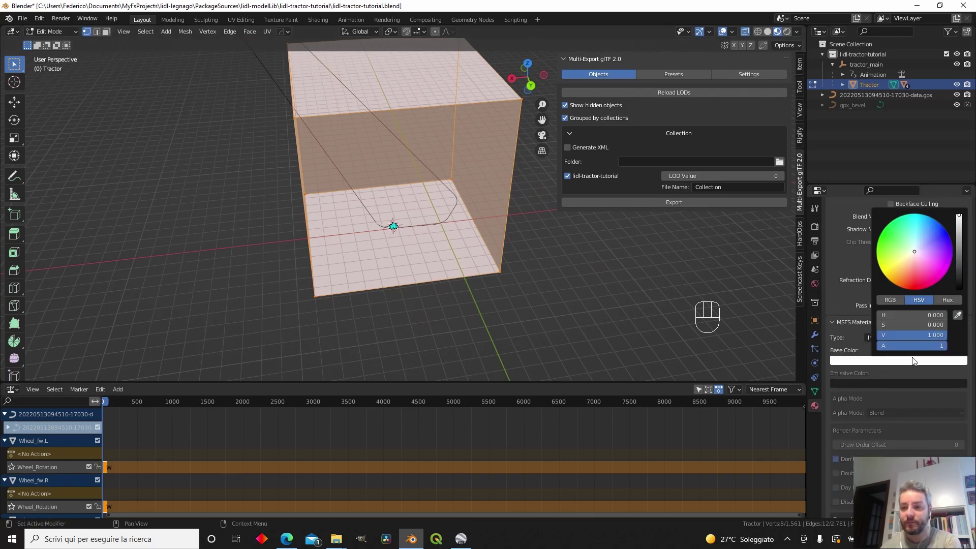
{"action": "left_click_drag", "start_coordinate": [938, 343], "coordinate": [876, 346]}
{"action": "middle_click_drag", "start_coordinate": [534, 310], "coordinate": [546, 266]}
{"action": "key", "text": "Tab"}
{"action": "scroll", "coordinate": [529, 297], "scroll_direction": "up", "scroll_amount": 2}
{"action": "scroll", "coordinate": [511, 295], "scroll_direction": "up", "scroll_amount": 3}
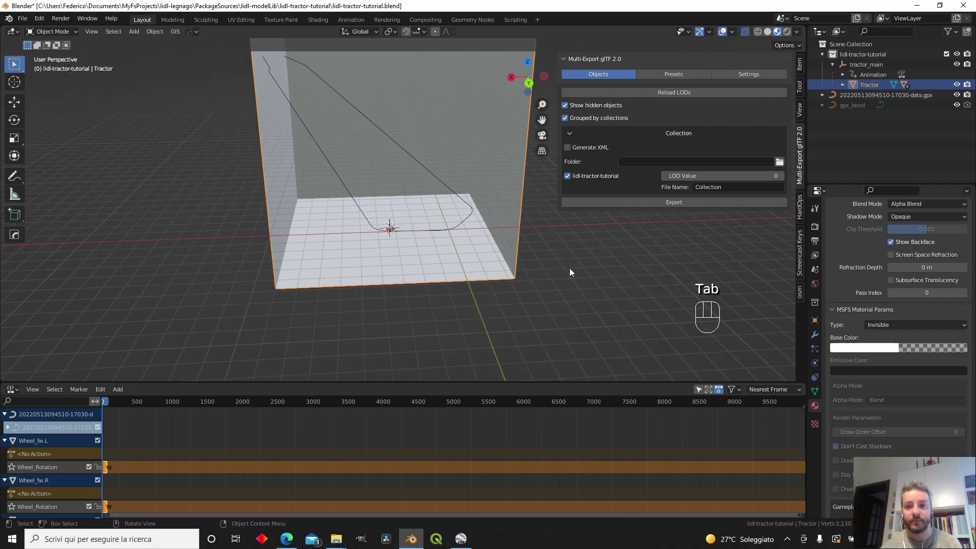
- Set the surface Alpha of the invisible material to 0
{"action": "scroll", "coordinate": [859, 293], "scroll_direction": "up", "scroll_amount": 8}
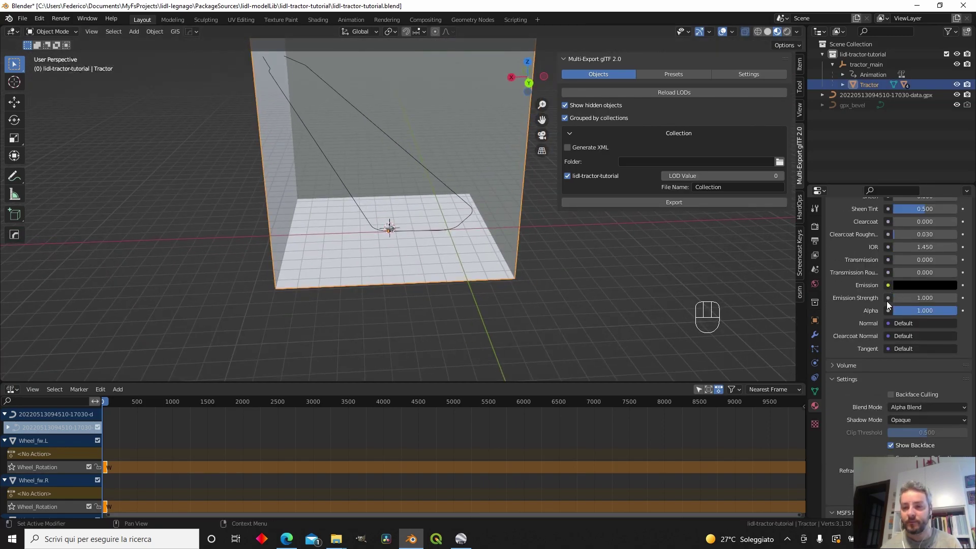
{"action": "left_click_drag", "start_coordinate": [935, 310], "coordinate": [893, 311]}
{"action": "scroll", "coordinate": [376, 258], "scroll_direction": "up", "scroll_amount": 3}
{"action": "middle_click_drag", "start_coordinate": [376, 258], "coordinate": [433, 293]}
- Play the animation to check how the cube moves with the tractor, and return the playhead to frame 0
{"action": "key", "text": "space"}
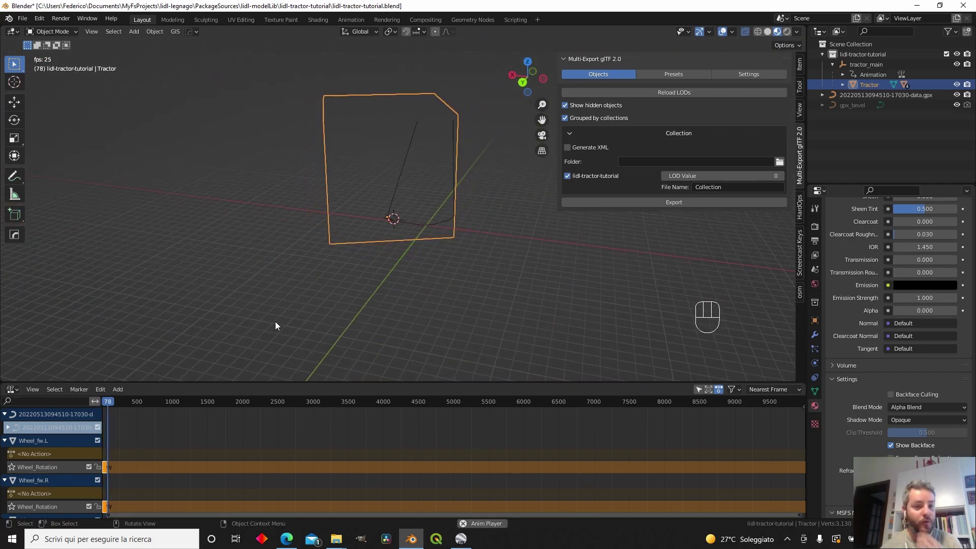
{"action": "key", "text": "space"}
{"action": "left_click", "coordinate": [102, 402]}
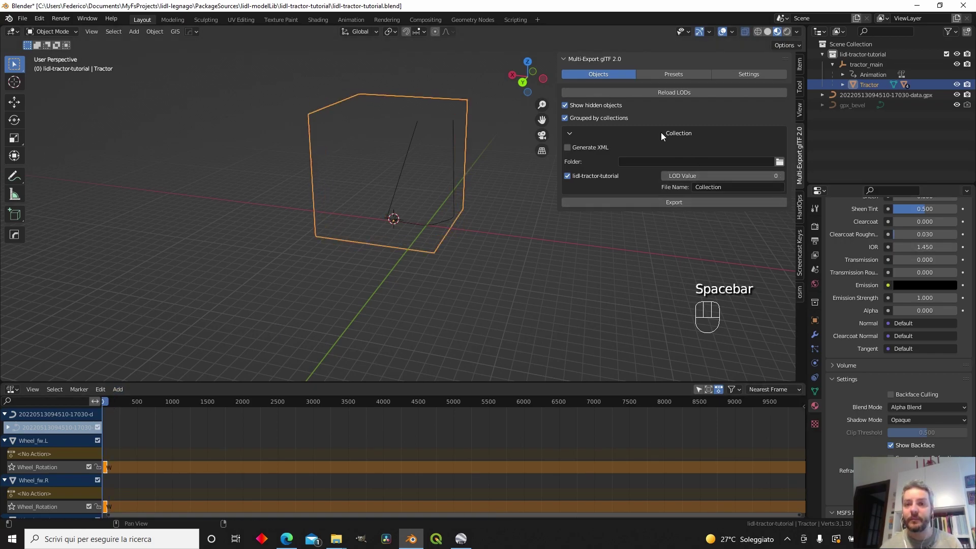
- Reload the LODs, include lidl-tractor-tutorial in the export and enable Generate XML and Overwrite GUID
{"action": "left_click", "coordinate": [669, 94]}
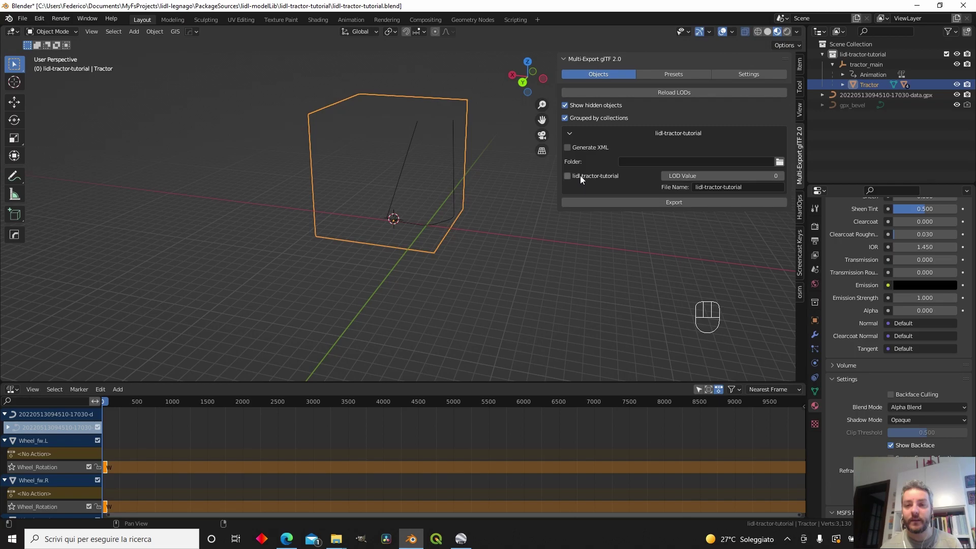
{"action": "left_click", "coordinate": [598, 145]}
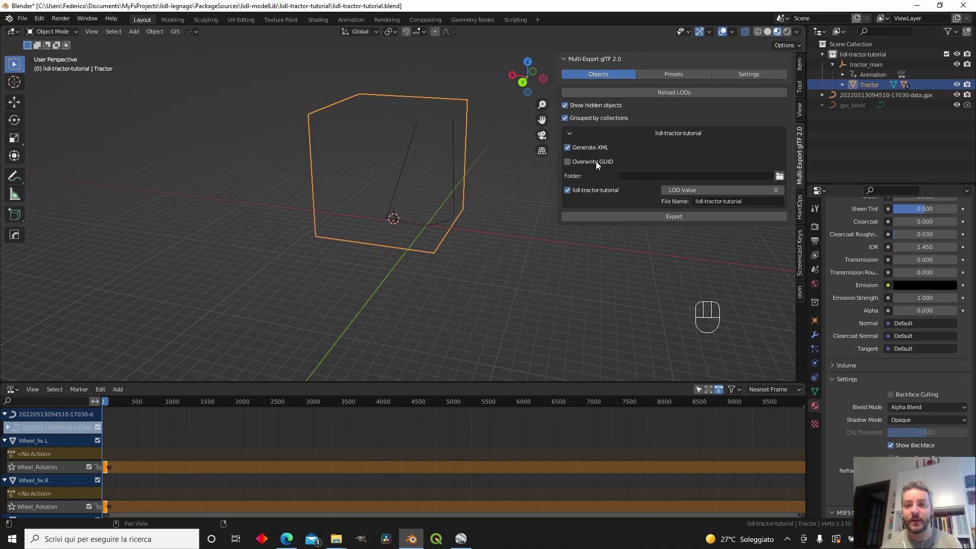
{"action": "left_click", "coordinate": [567, 163]}
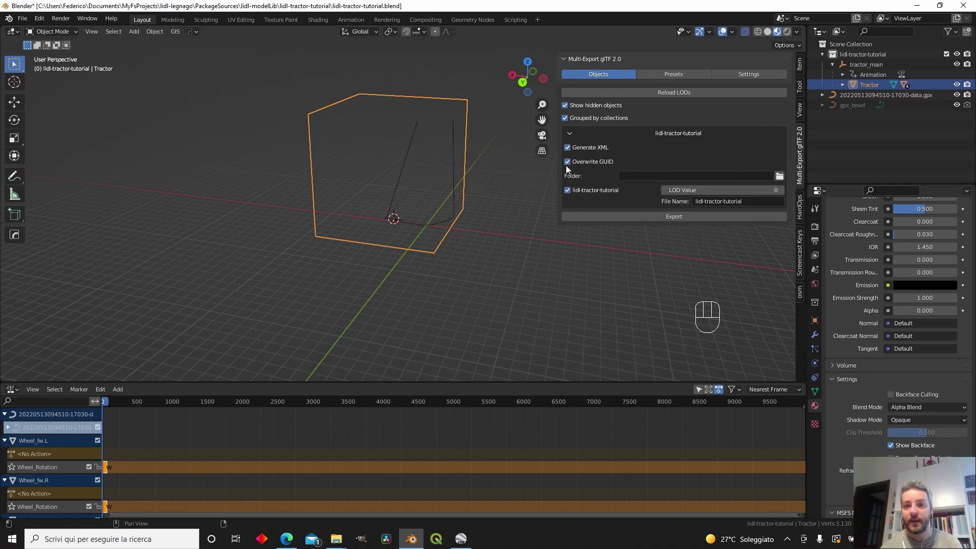
- Set the export folder to lidl-tractor-tutorial and export the collection as glTF
{"action": "left_click", "coordinate": [779, 176]}
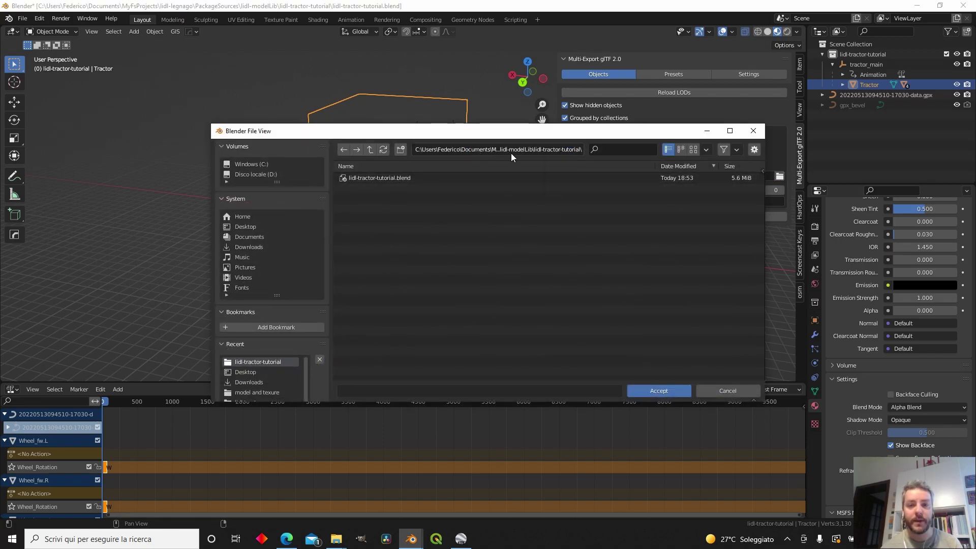
{"action": "left_click", "coordinate": [650, 391]}
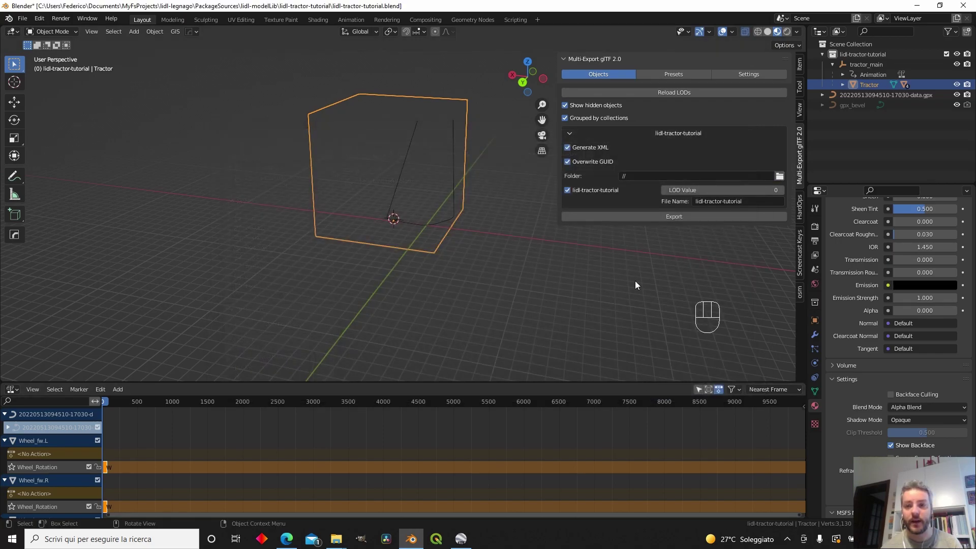
{"action": "left_click", "coordinate": [661, 219]}
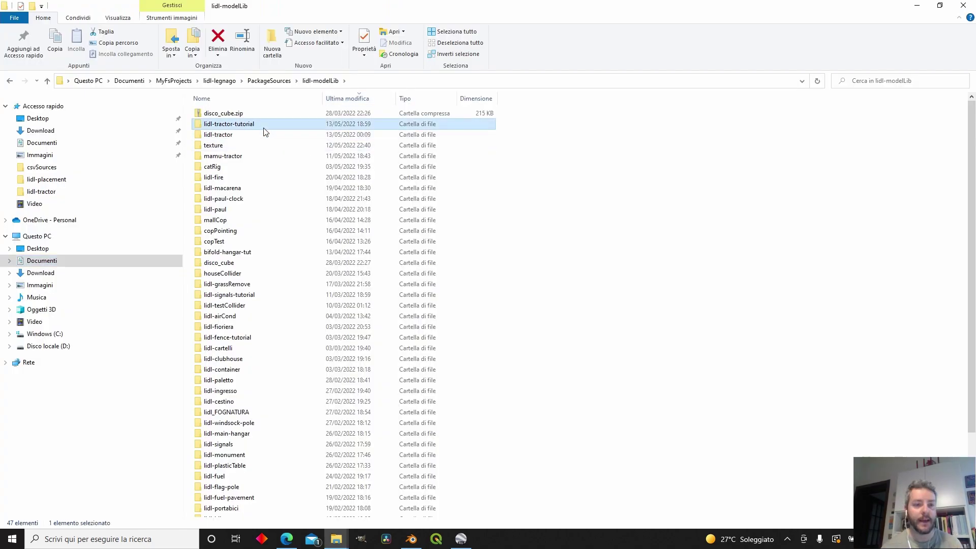
- Open the exported lidl-tractor-tutorial.xml from the lidl-tractor-tutorial folder in Notepad
{"action": "double_click", "coordinate": [264, 126]}
{"action": "left_click", "coordinate": [262, 146]}
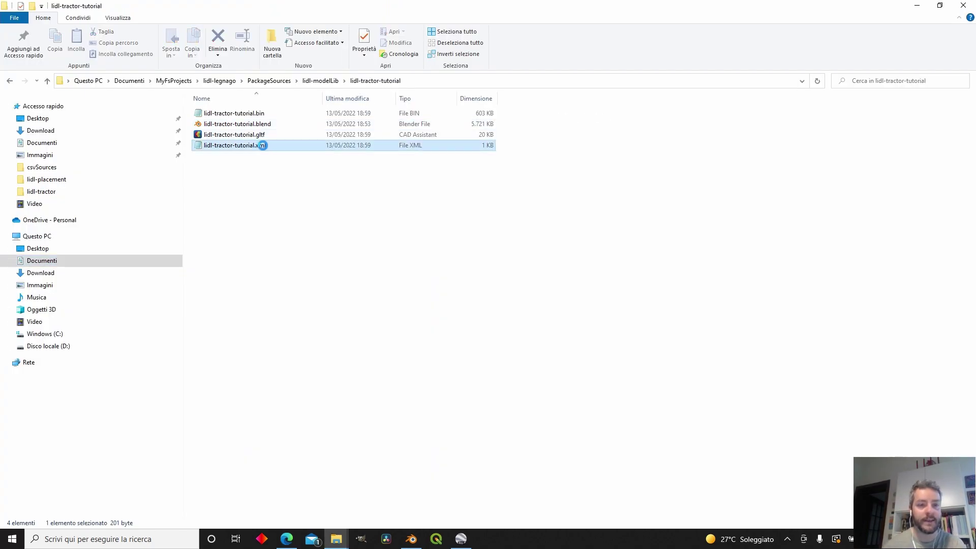
{"action": "double_click", "coordinate": [262, 145]}
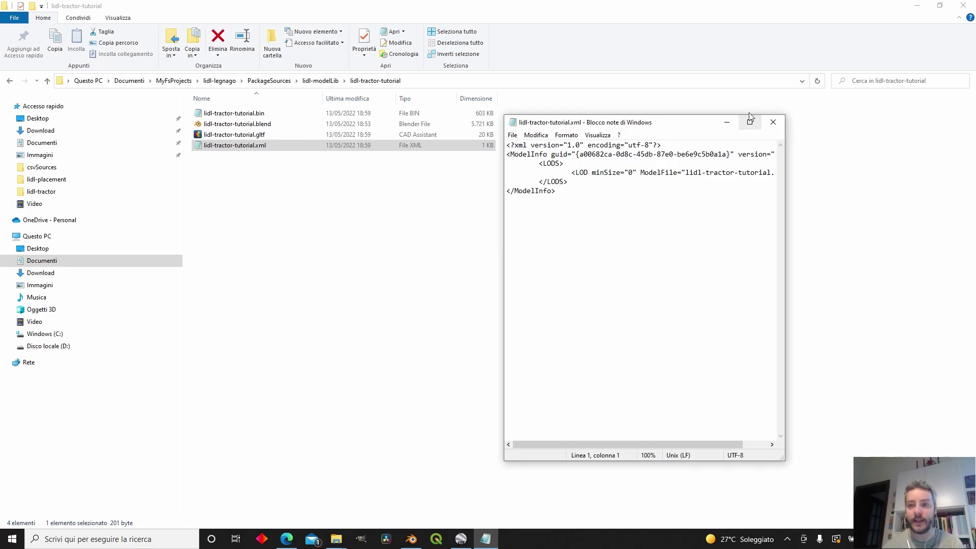
{"action": "left_click", "coordinate": [320, 4]}
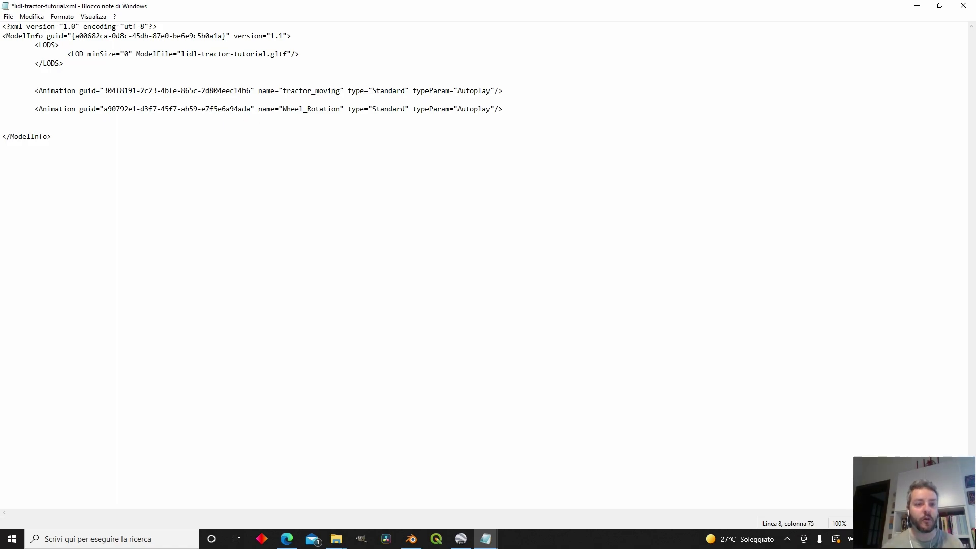
- Save the XML file with the Autoplay animation entries for tractor_moving and Wheel_Rotation, and close it
{"action": "left_click", "coordinate": [333, 109]}
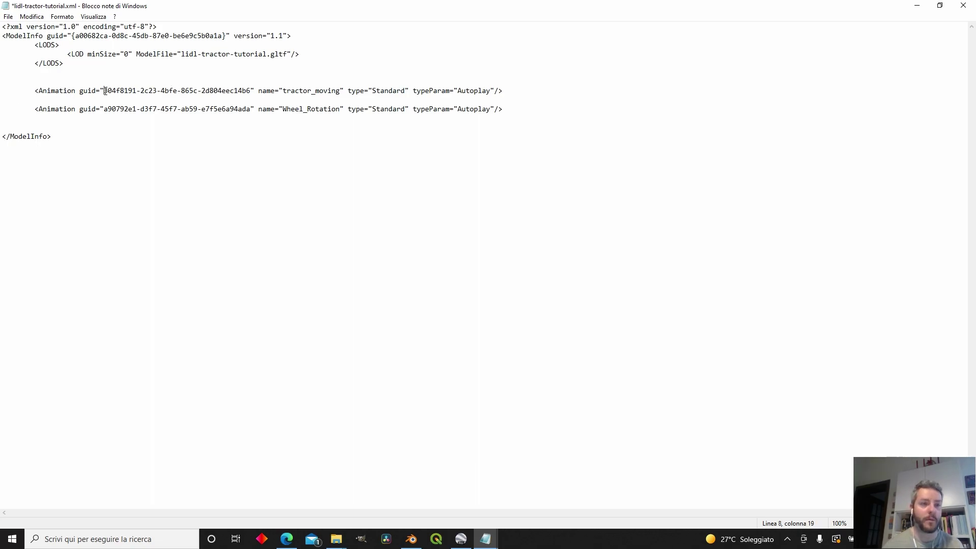
{"action": "left_click_drag", "start_coordinate": [105, 91], "coordinate": [248, 92]}
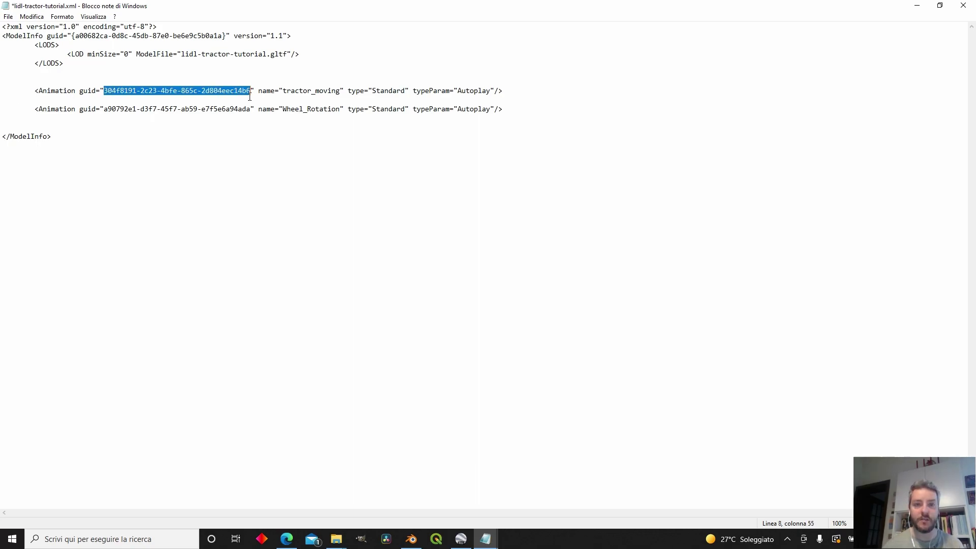
{"action": "left_click", "coordinate": [300, 75]}
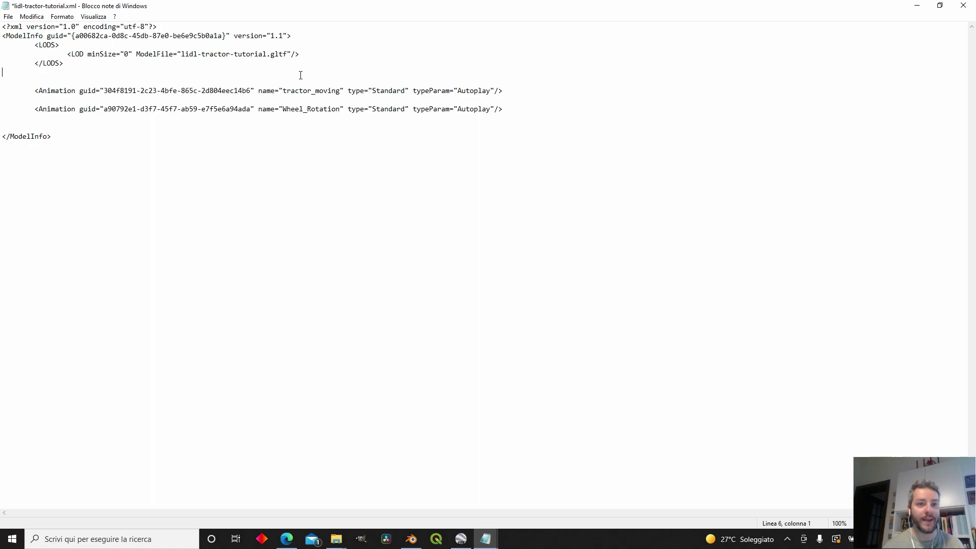
{"action": "key", "text": "ctrl+s"}
{"action": "left_click", "coordinate": [964, 6]}
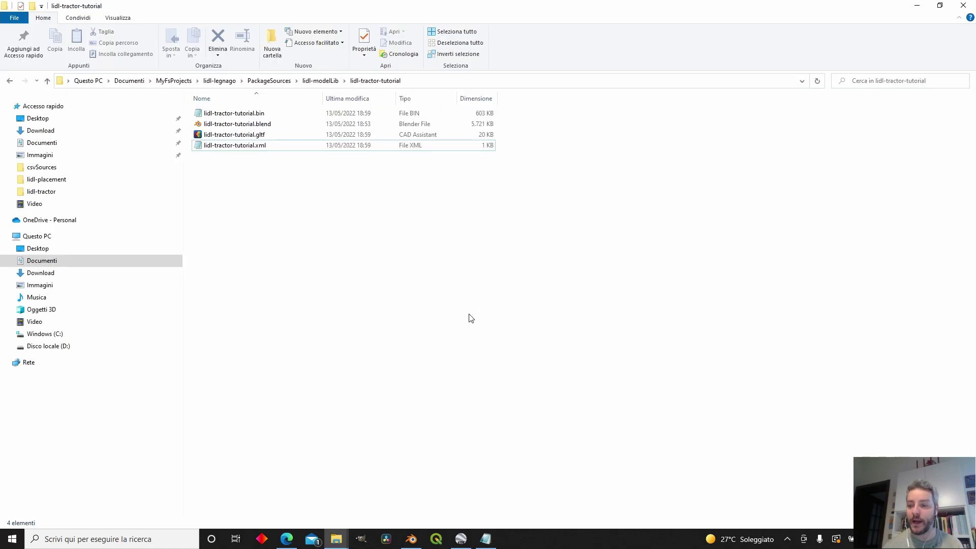
- Go up to the lidl-legnago project folder and build the package by passing lidl-legnago.xml to fspackagetool.exe
{"action": "left_click", "coordinate": [219, 81]}
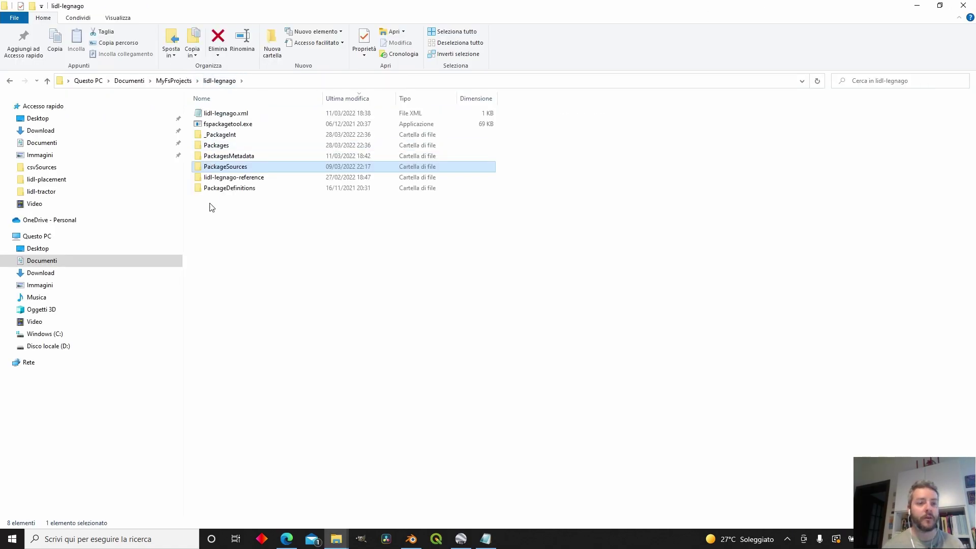
{"action": "double_click", "coordinate": [254, 113]}
{"action": "left_click_drag", "start_coordinate": [255, 113], "coordinate": [244, 122]}
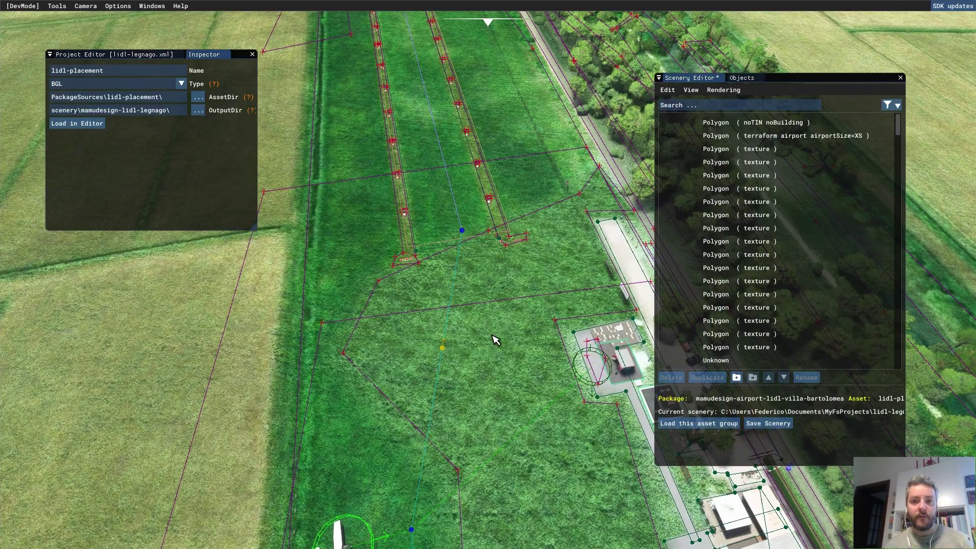
{"action": "key", "text": "w"}
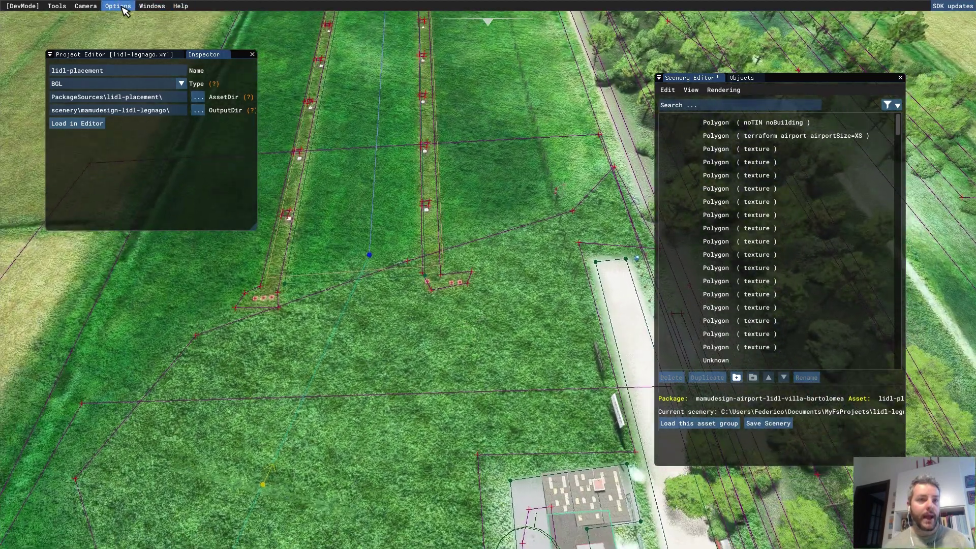
{"action": "left_click", "coordinate": [117, 6]}
{"action": "left_click", "coordinate": [128, 32]}
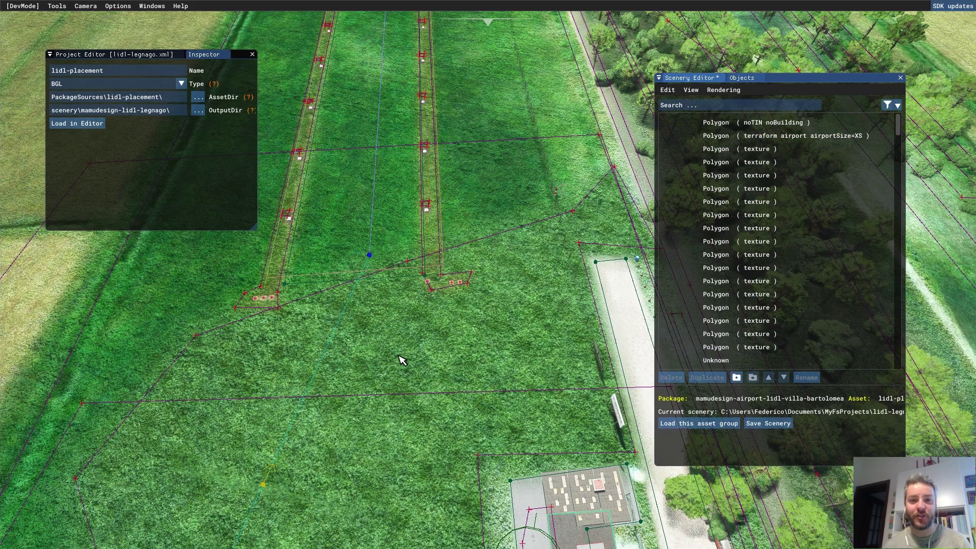
- In Microsoft Flight Simulator, filter the scenery objects by "tract" across all packages and add lidl-tractor-tutorial to the scenery
{"action": "left_click", "coordinate": [743, 81]}
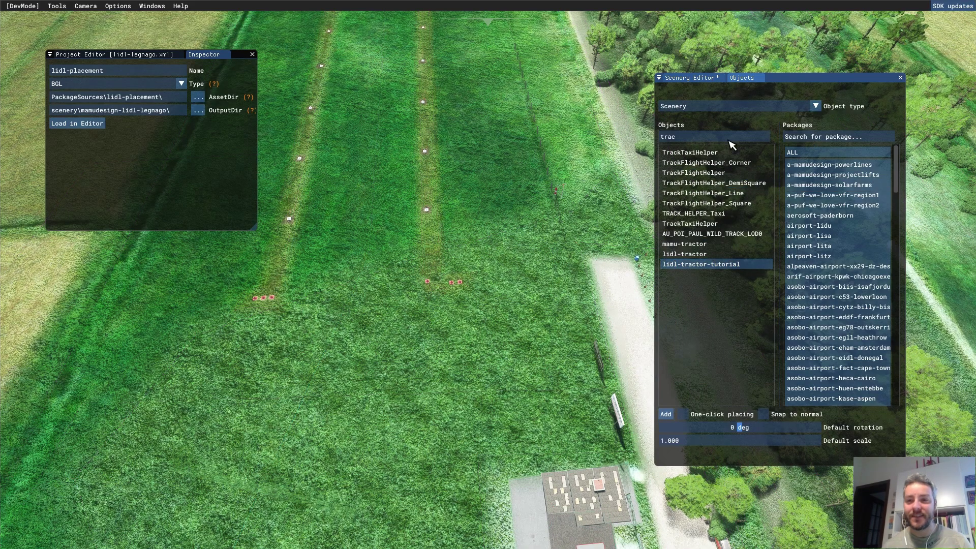
{"action": "left_click", "coordinate": [813, 152]}
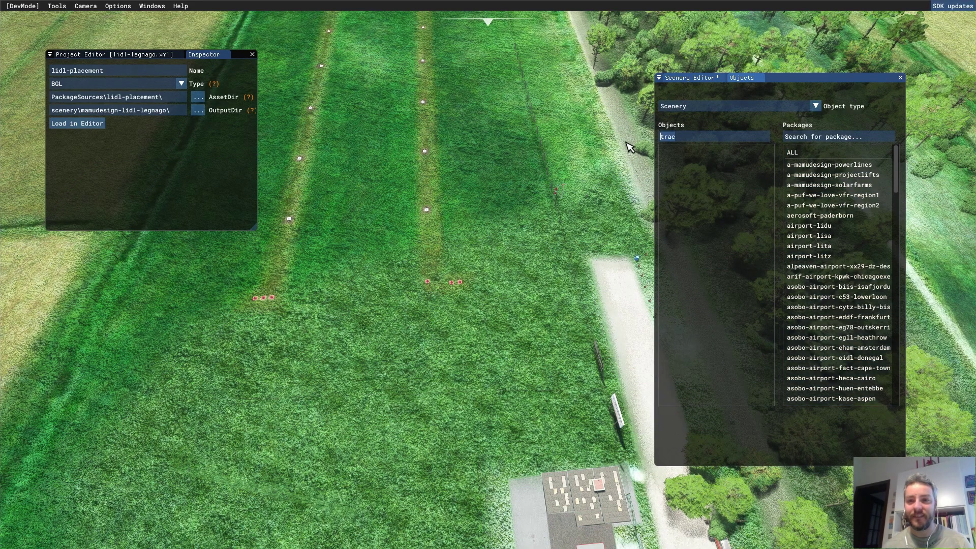
{"action": "type", "text": "tract"}
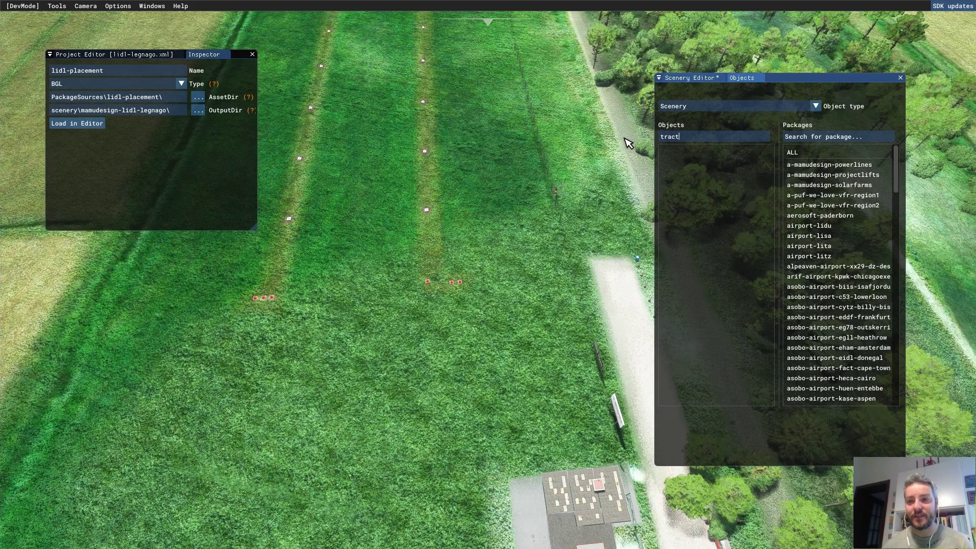
{"action": "left_click", "coordinate": [821, 153]}
{"action": "left_click", "coordinate": [717, 174]}
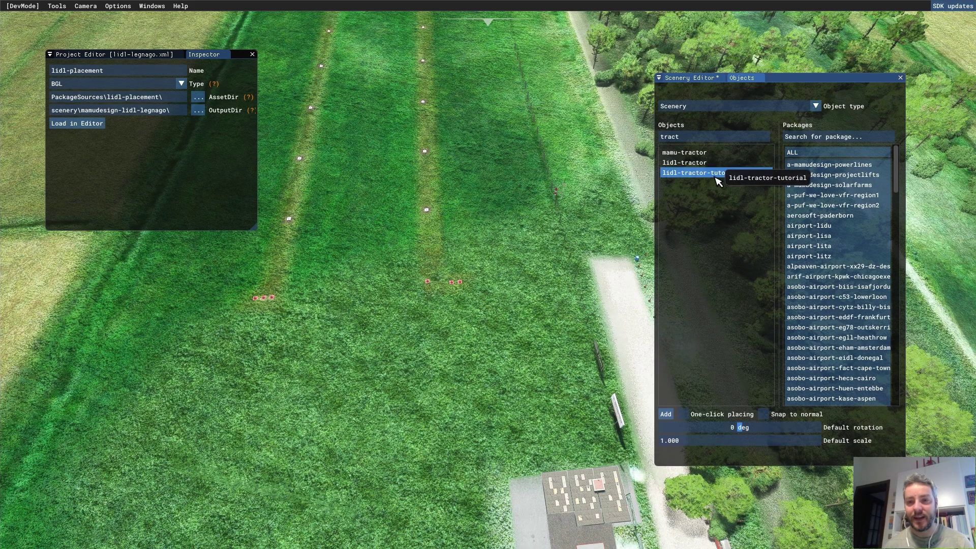
{"action": "left_click", "coordinate": [666, 414]}
{"action": "left_click", "coordinate": [700, 78]}
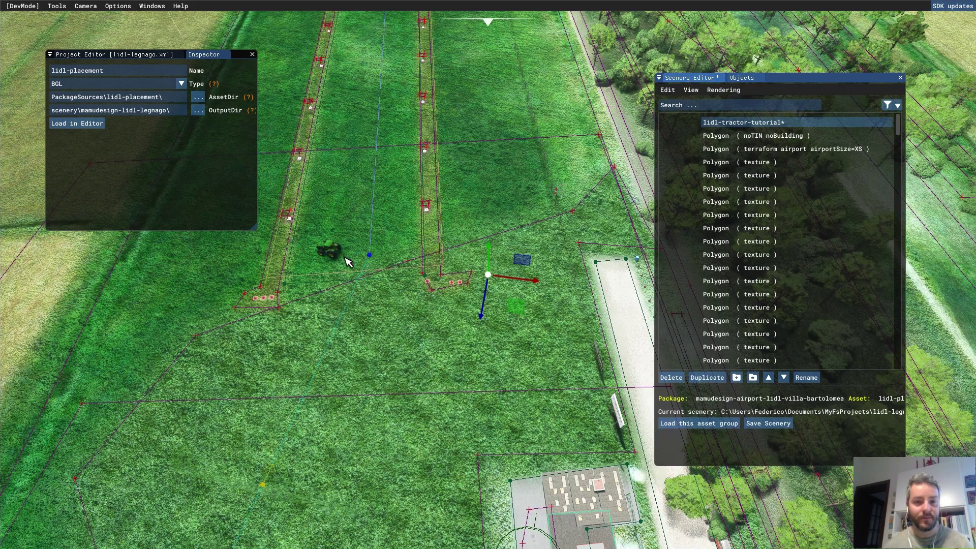
- Move the lidl-tractor-tutorial object horizontally to the grass in front of the runway end, matching its path in Blender
{"action": "left_click_drag", "start_coordinate": [514, 305], "coordinate": [637, 417]}
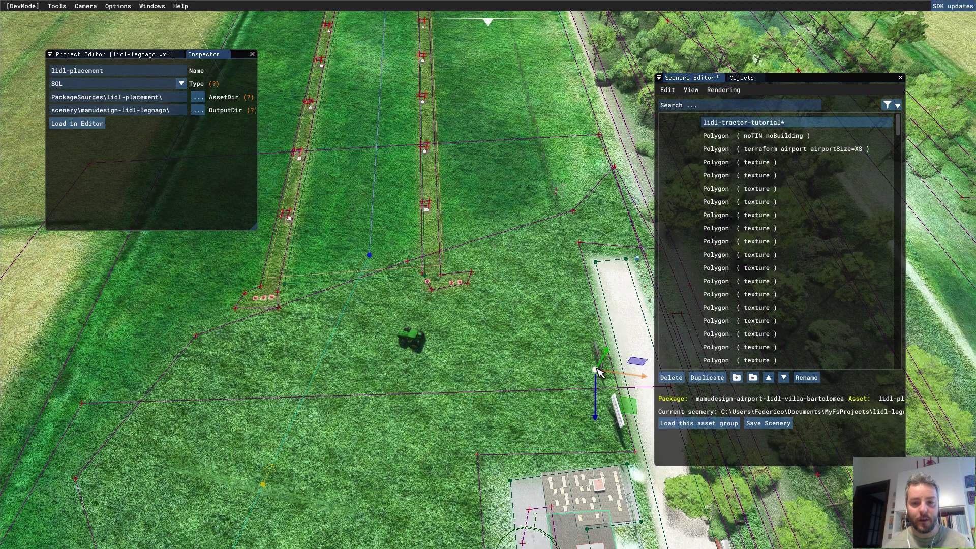
{"action": "key", "text": "alt+Tab"}
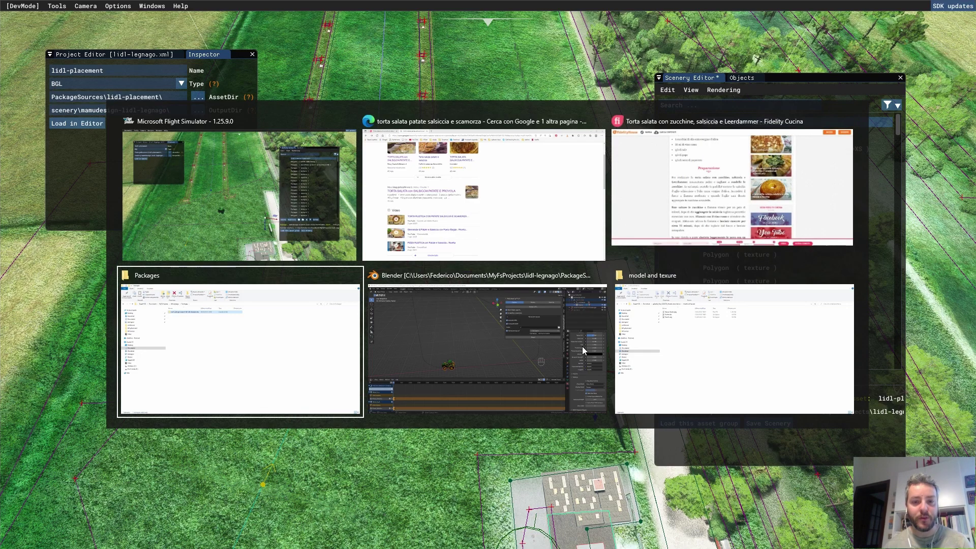
{"action": "left_click", "coordinate": [581, 347]}
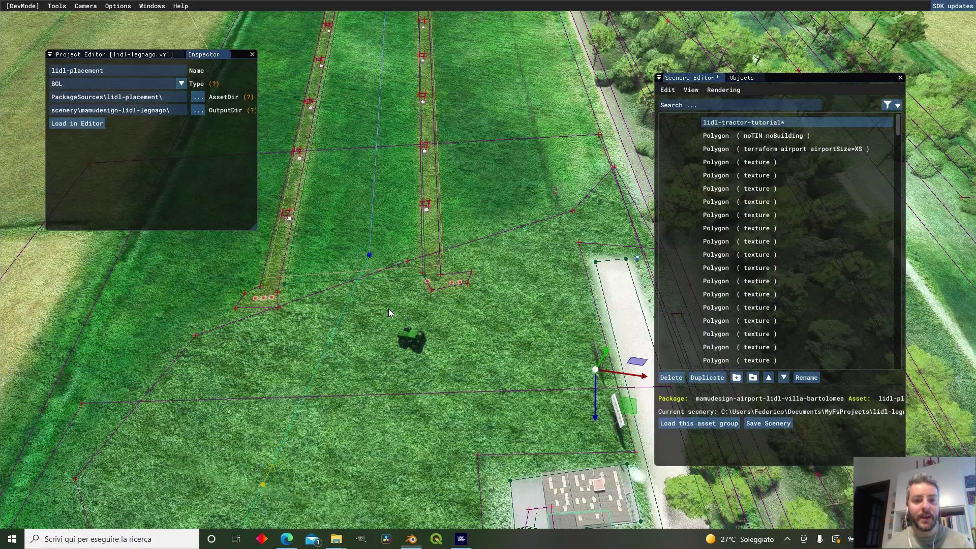
{"action": "key", "text": "alt+Tab"}
{"action": "left_click_drag", "start_coordinate": [627, 406], "coordinate": [453, 408]}
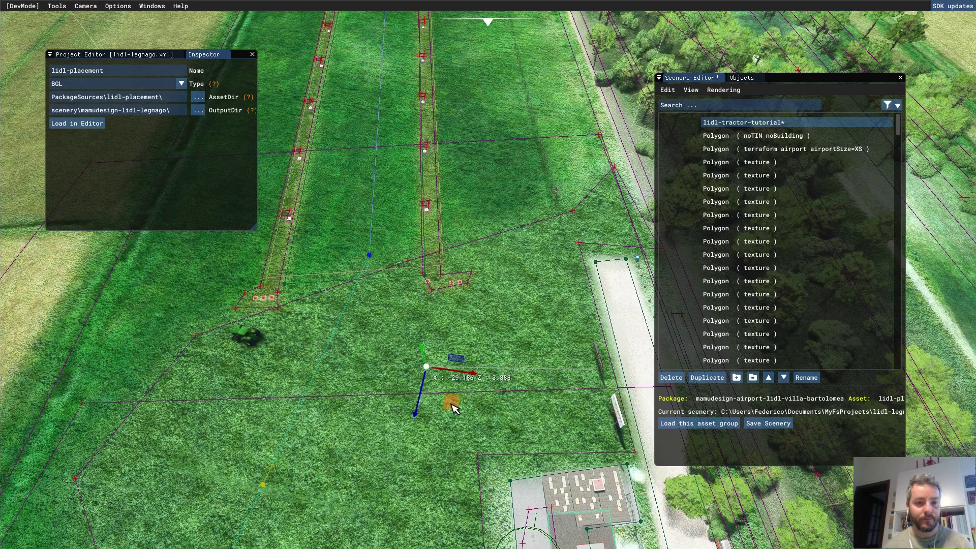
{"action": "key", "text": "alt+Tab"}
{"action": "key", "text": "alt+Tab"}
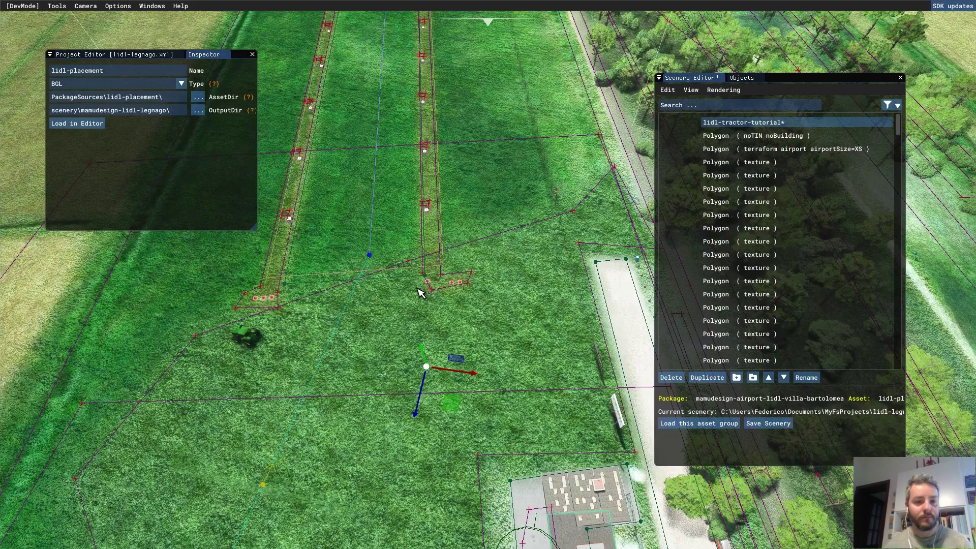
{"action": "left_click_drag", "start_coordinate": [454, 410], "coordinate": [441, 405]}
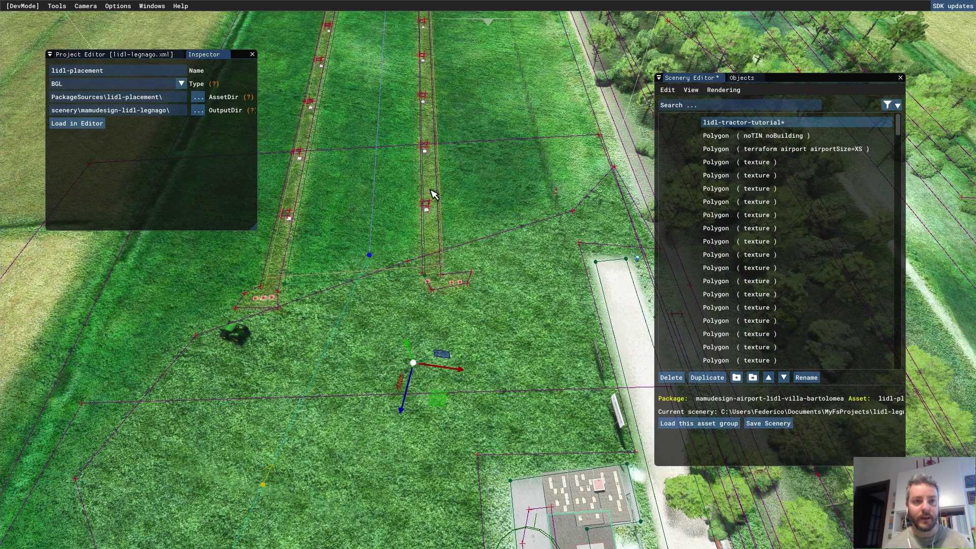
- Follow the tractor driving along its path in the simulator and save the scenery
{"action": "left_click", "coordinate": [117, 6]}
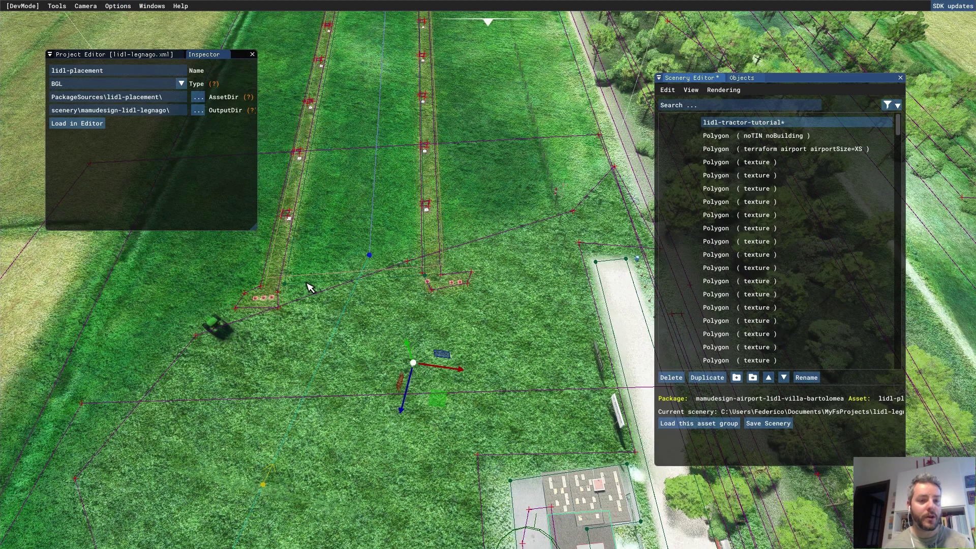
{"action": "right_click_drag", "start_coordinate": [284, 353], "coordinate": [275, 388]}
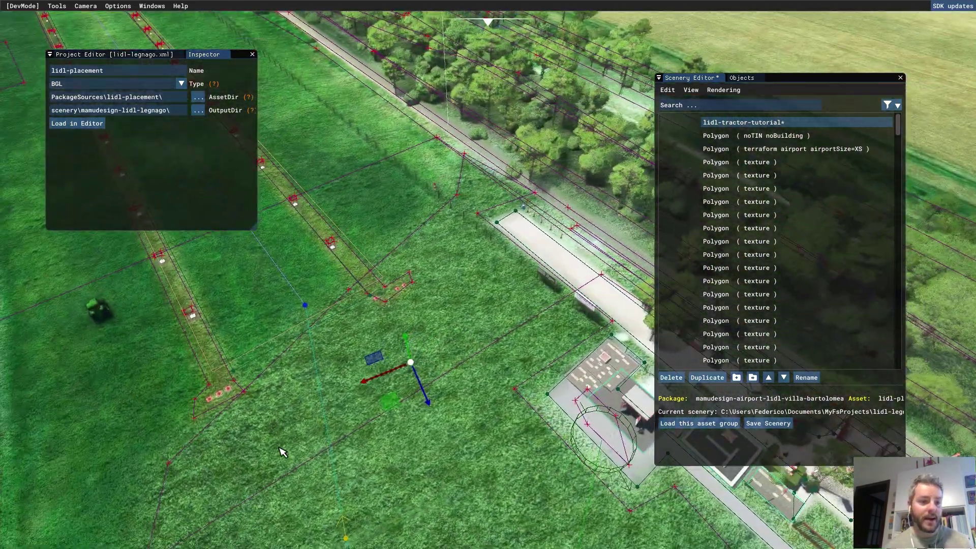
{"action": "right_click_drag", "start_coordinate": [282, 314], "coordinate": [345, 294]}
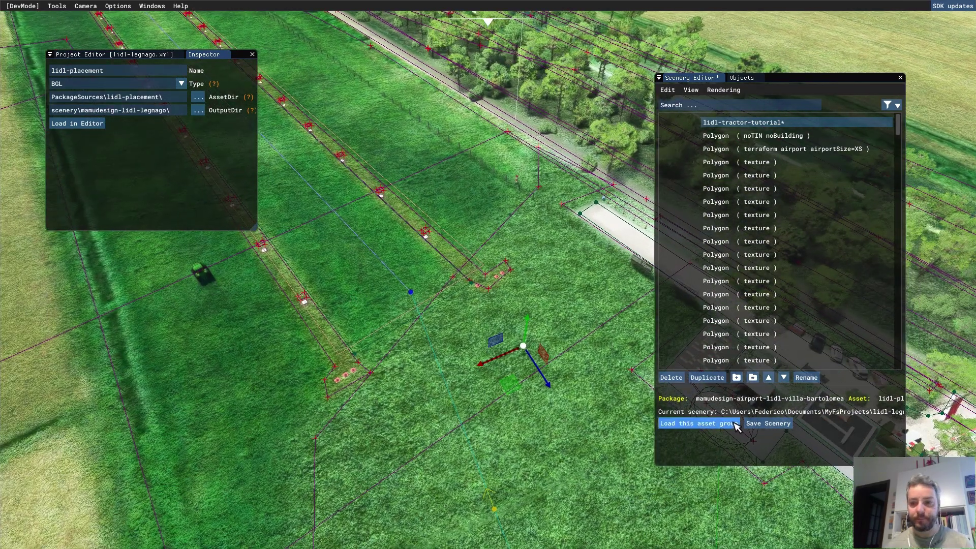
{"action": "left_click", "coordinate": [769, 423]}
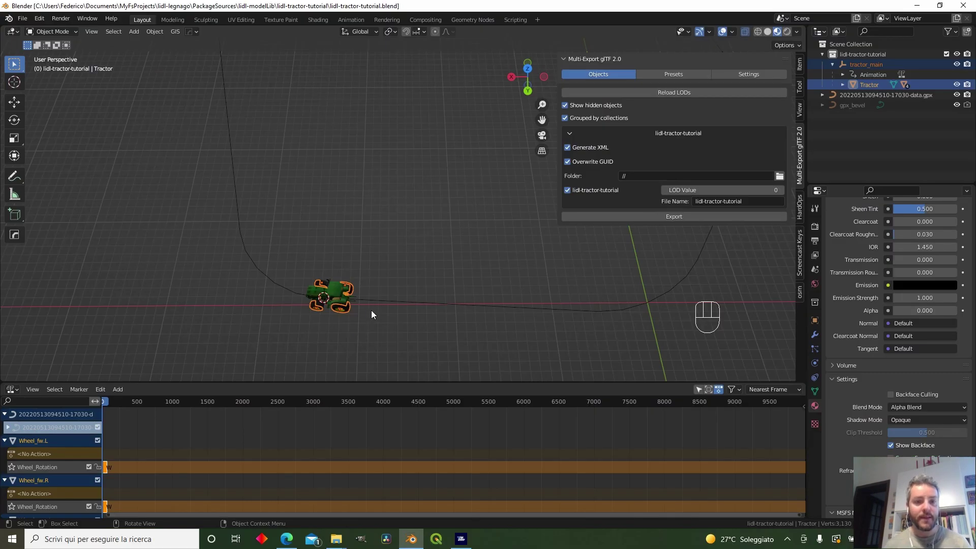
- Switch to Blender, select the tractor_main empty under the front wheels and open the Modeling workspace
{"action": "middle_click", "coordinate": [375, 316], "text": "alt"}
{"action": "middle_click_drag", "start_coordinate": [363, 334], "coordinate": [492, 174], "text": "shift"}
{"action": "scroll", "coordinate": [383, 275], "scroll_direction": "up", "scroll_amount": 4}
{"action": "left_click", "coordinate": [280, 260]}
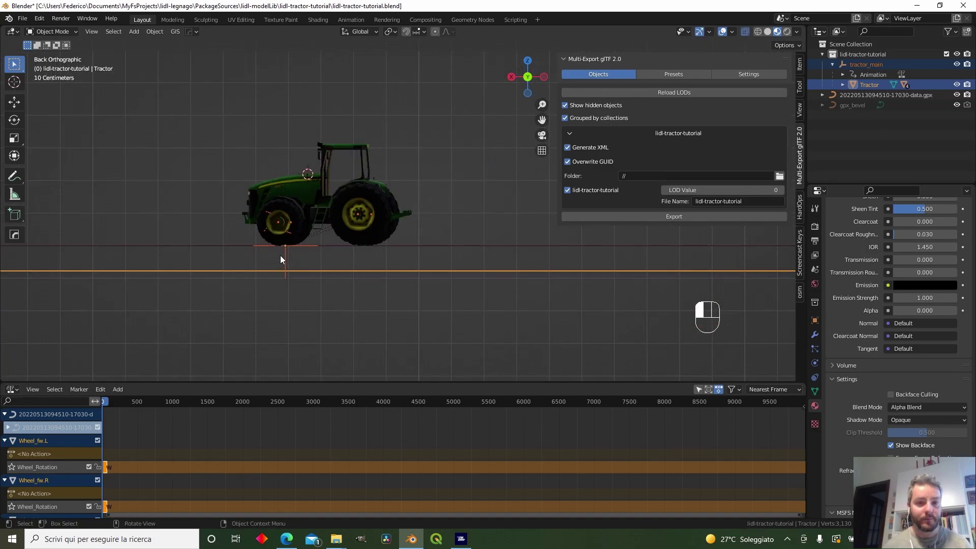
{"action": "left_click", "coordinate": [296, 251]}
{"action": "left_click", "coordinate": [301, 246]}
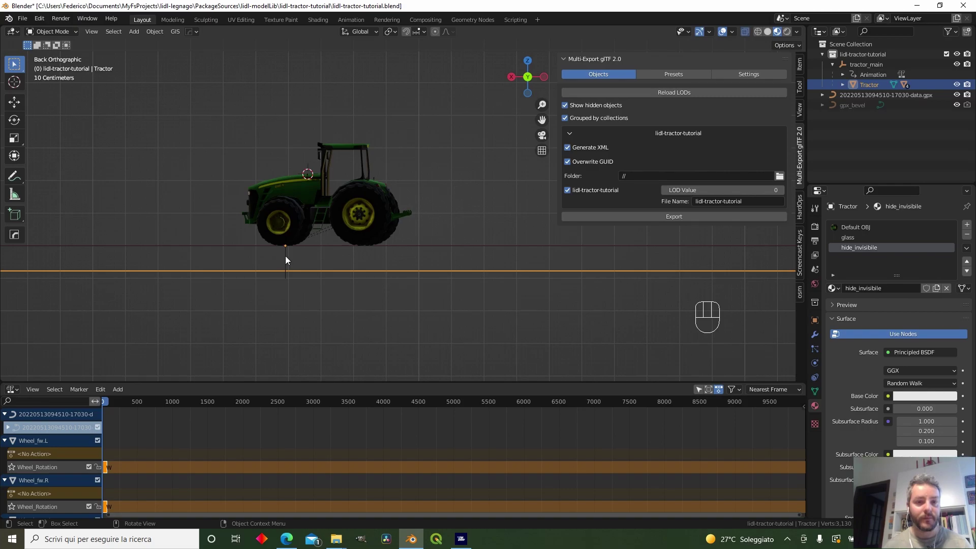
{"action": "left_click", "coordinate": [310, 248]}
{"action": "middle_click_drag", "start_coordinate": [349, 261], "coordinate": [204, 8], "text": "alt"}
{"action": "left_click", "coordinate": [173, 20]}
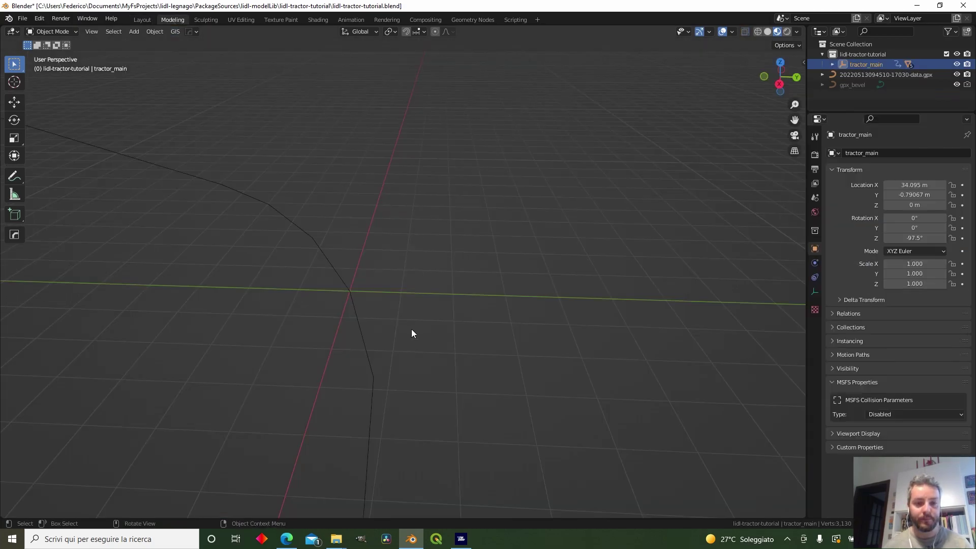
- Frame the tractor and snap the 3D cursor to the tractor_main empty
{"action": "key", "text": "KP_Decimal"}
{"action": "key", "text": "bracketright"}
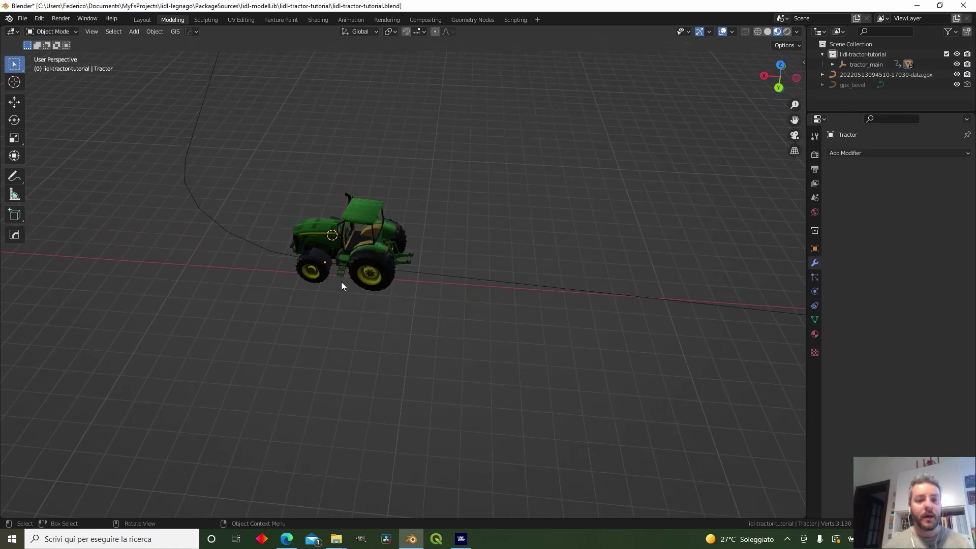
{"action": "left_click", "coordinate": [865, 65]}
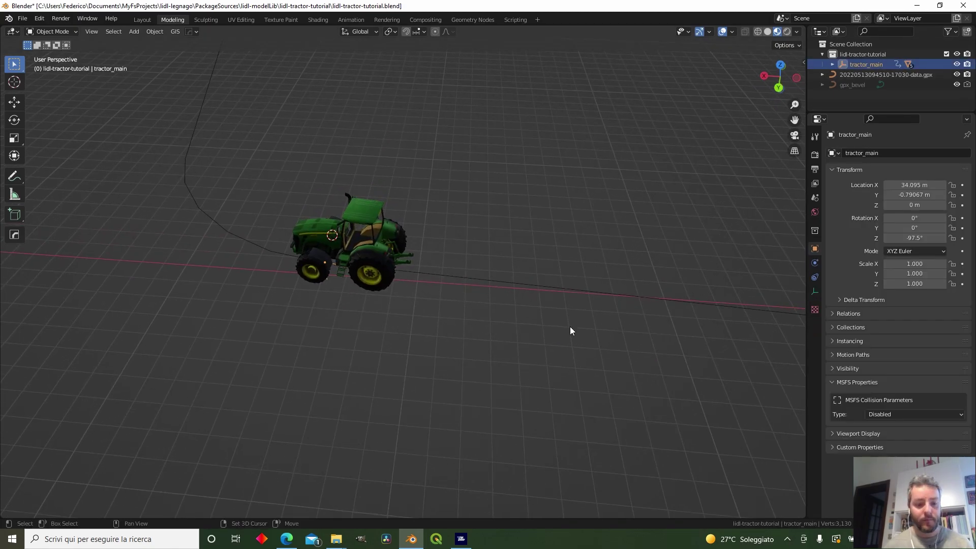
{"action": "key", "text": "shift+s"}
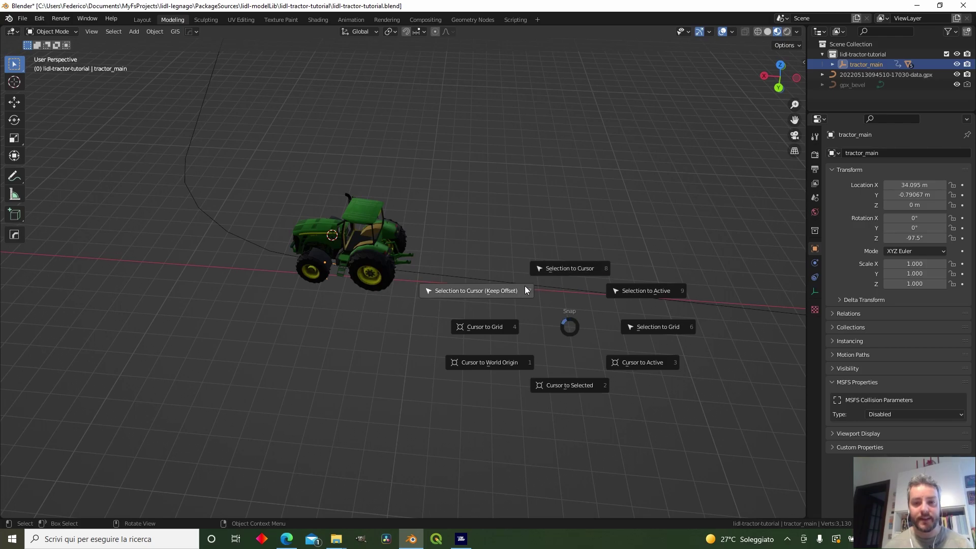
{"action": "left_click", "coordinate": [559, 385]}
- Add a cube at the 3D cursor and enter Edit Mode in the back orthographic view
{"action": "key", "text": "bracketright"}
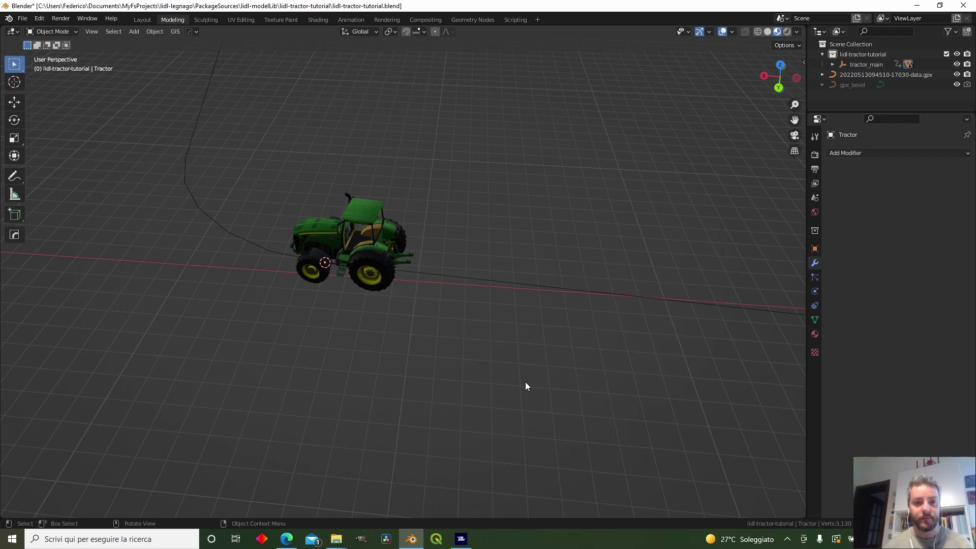
{"action": "left_click", "coordinate": [149, 32]}
{"action": "left_click", "coordinate": [239, 54]}
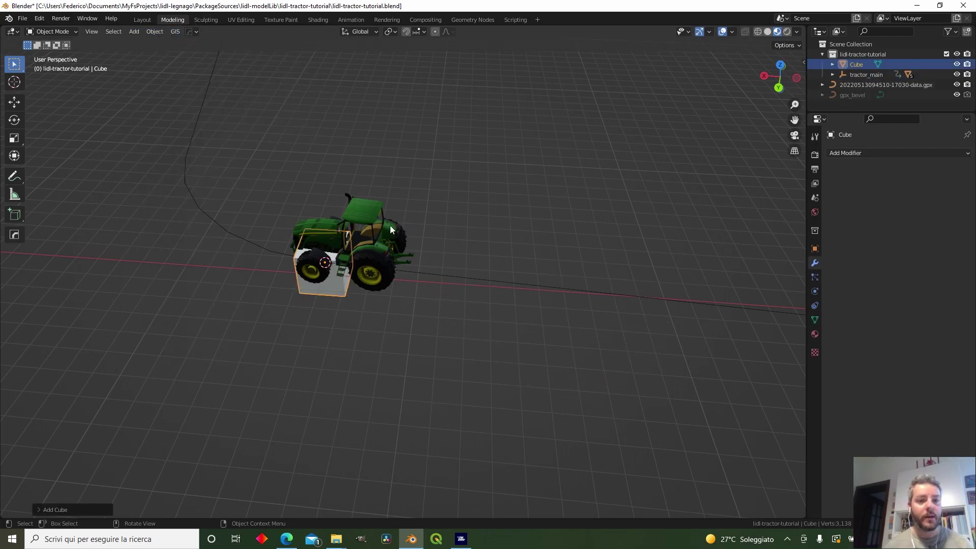
{"action": "key", "text": "ctrl+KP_7"}
{"action": "key", "text": "ctrl+KP_1"}
{"action": "key", "text": "Tab"}
{"action": "scroll", "coordinate": [444, 242], "scroll_direction": "up", "scroll_amount": 5}
{"action": "left_click_drag", "start_coordinate": [218, 327], "coordinate": [403, 390]}
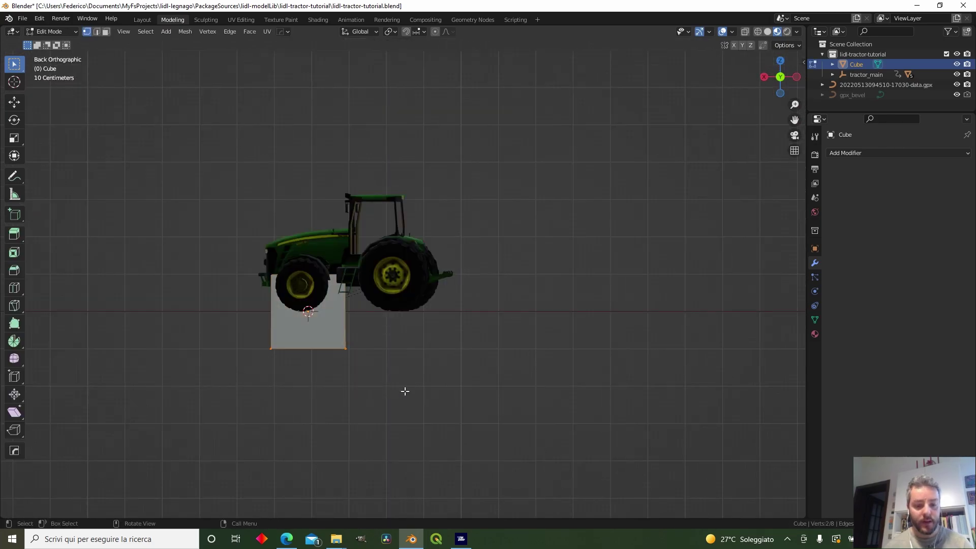
{"action": "key", "text": "g"}
{"action": "key", "text": "z"}
{"action": "left_click", "coordinate": [407, 350]}
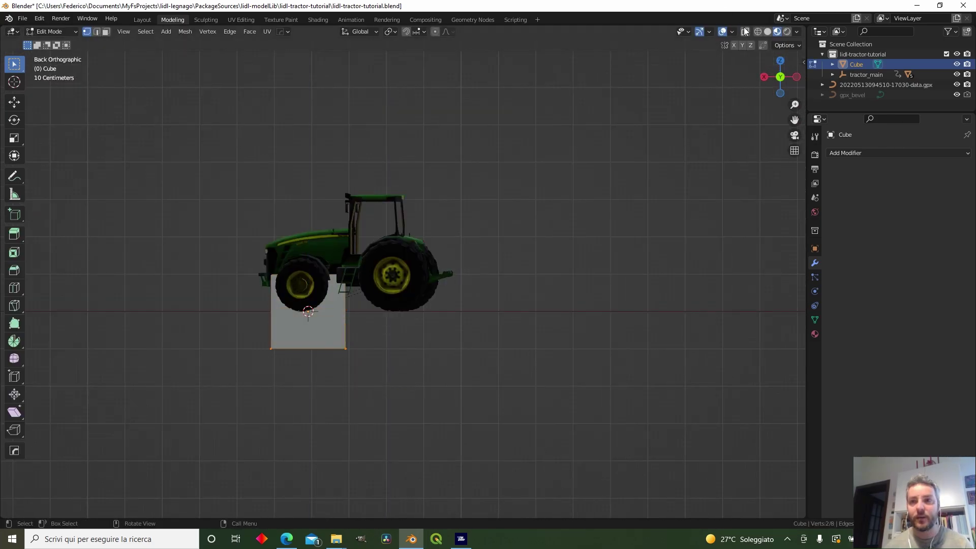
- With X-ray enabled, raise the cube's four bottom vertices about 1.1 m along Z to just above the ground line
{"action": "left_click_drag", "start_coordinate": [237, 323], "coordinate": [426, 392]}
{"action": "key", "text": "g"}
{"action": "key", "text": "z"}
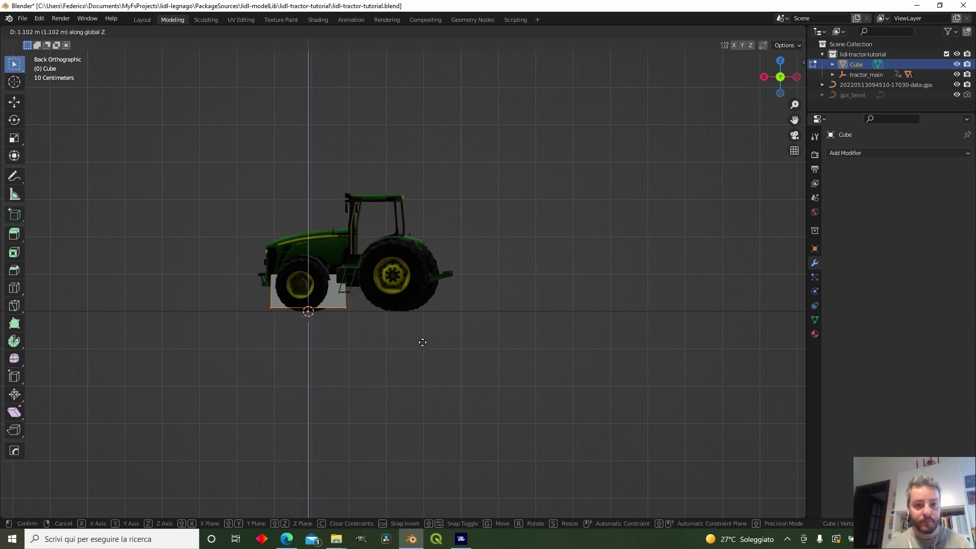
{"action": "left_click", "coordinate": [424, 347]}
{"action": "scroll", "coordinate": [342, 305], "scroll_direction": "up", "scroll_amount": 6}
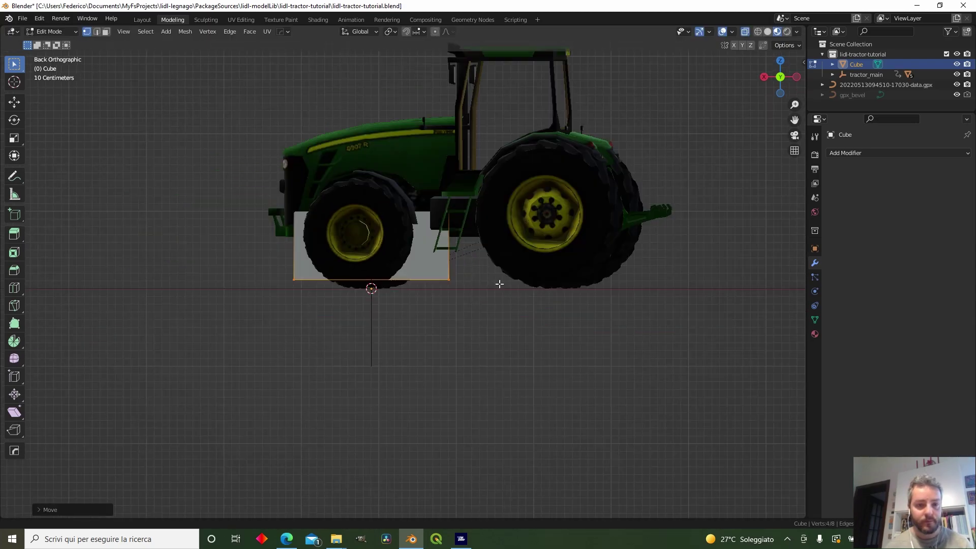
- Lower the cube's four bottom vertices to meet the ground line beneath the front wheels
{"action": "left_click_drag", "start_coordinate": [253, 227], "coordinate": [651, 275]}
{"action": "key", "text": "g"}
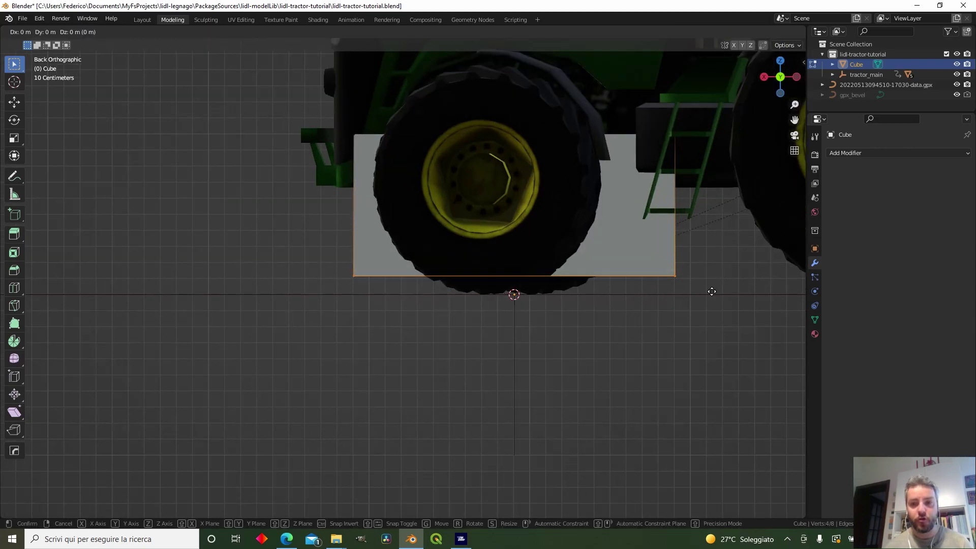
{"action": "left_click", "coordinate": [712, 302]}
{"action": "scroll", "coordinate": [712, 301], "scroll_direction": "down", "scroll_amount": 3}
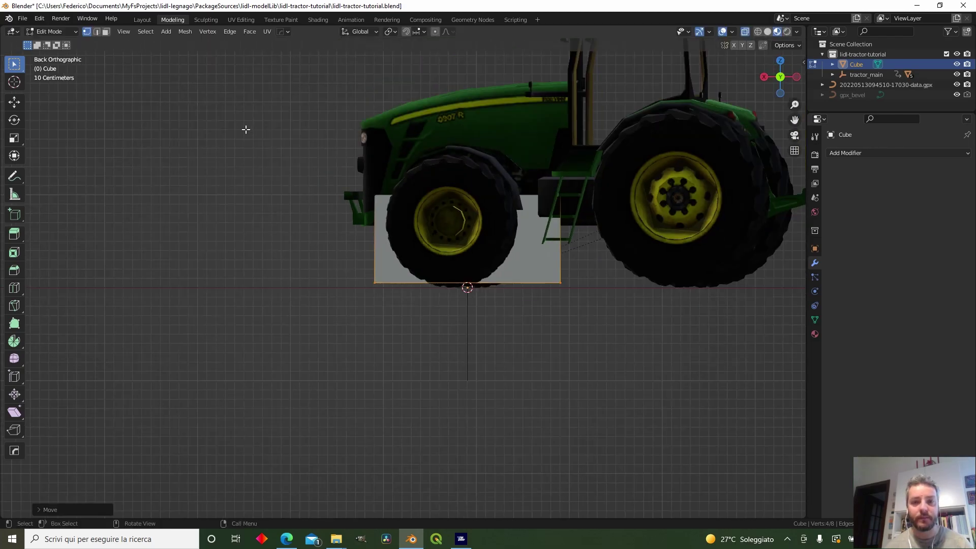
{"action": "scroll", "coordinate": [602, 251], "scroll_direction": "down", "scroll_amount": 3}
{"action": "key", "text": "Tab"}
{"action": "key", "text": "Tab"}
{"action": "key", "text": "g"}
{"action": "left_click", "coordinate": [464, 288]}
- In the top orthographic view, select the cube's vertices on the rear side and stretch them along X into a long box
{"action": "key", "text": "KP_7"}
{"action": "key", "text": "b"}
{"action": "left_click_drag", "start_coordinate": [549, 320], "coordinate": [587, 432]}
{"action": "key", "text": "g"}
{"action": "key", "text": "x"}
{"action": "left_click", "coordinate": [529, 445]}
- Move the whole box mesh along X until it starts behind the tractor's rear wheels, and return to Object Mode
{"action": "key", "text": "a"}
{"action": "key", "text": "g"}
{"action": "key", "text": "x"}
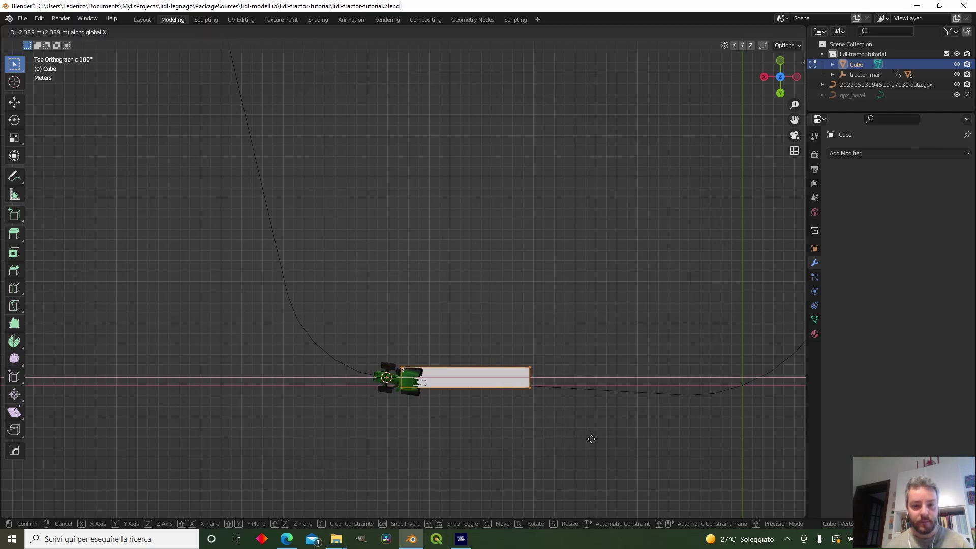
{"action": "left_click", "coordinate": [612, 441]}
{"action": "middle_click_drag", "start_coordinate": [612, 441], "coordinate": [605, 350]}
{"action": "key", "text": "Tab"}
- Parent the cube to the tractor_main empty
{"action": "scroll", "coordinate": [433, 409], "scroll_direction": "up", "scroll_amount": 5}
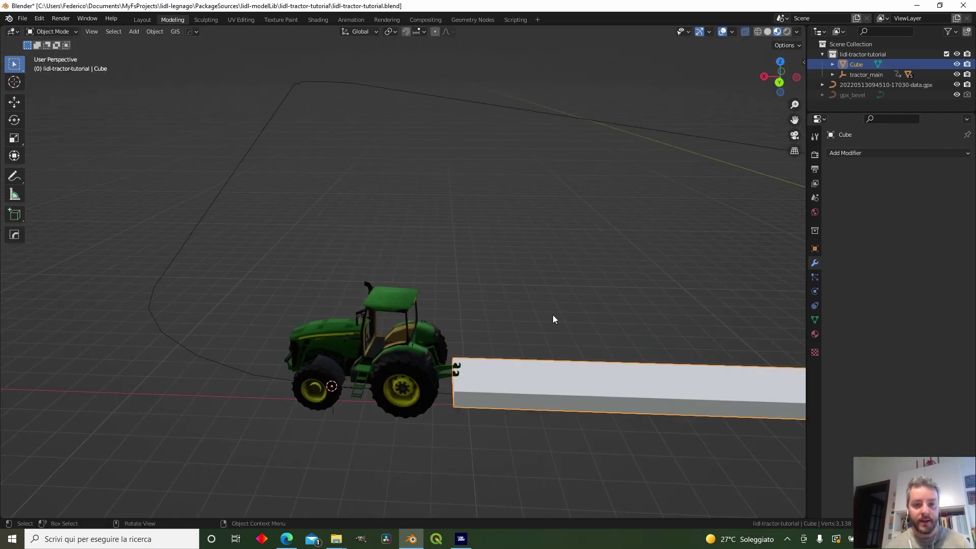
{"action": "left_click", "coordinate": [331, 417], "text": "shift"}
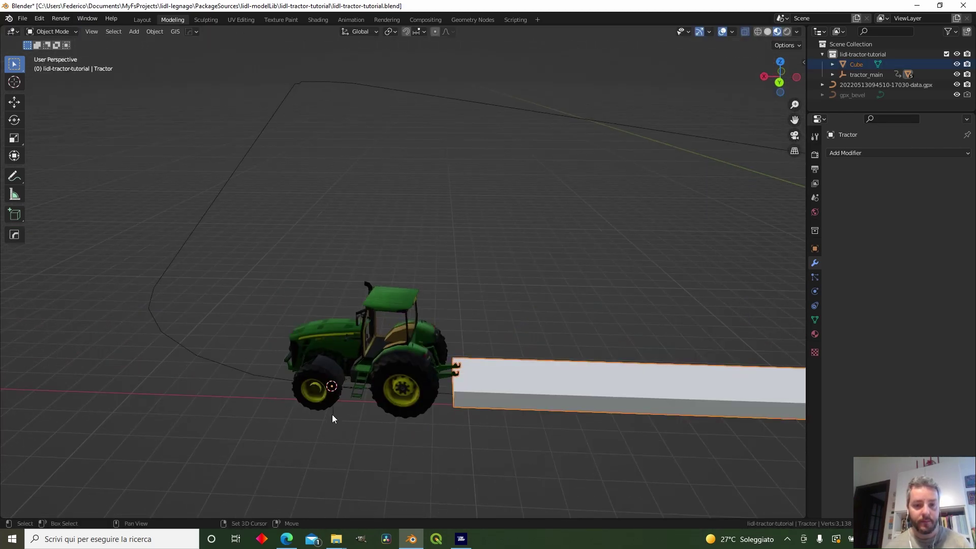
{"action": "scroll", "coordinate": [331, 414], "scroll_direction": "up", "scroll_amount": 5}
{"action": "key", "text": "ctrl+p"}
{"action": "left_click", "coordinate": [600, 332]}
{"action": "scroll", "coordinate": [615, 336], "scroll_direction": "down", "scroll_amount": 5}
{"action": "middle_click_drag", "start_coordinate": [615, 338], "coordinate": [468, 376]}
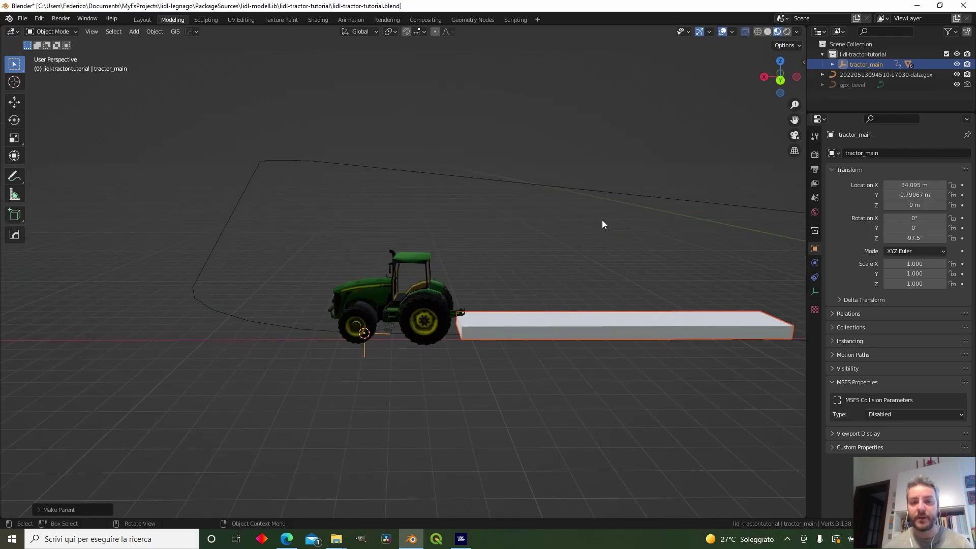
- Give the cube a new material and set its MSFS material type to Environment Occluder
{"action": "left_click", "coordinate": [594, 321]}
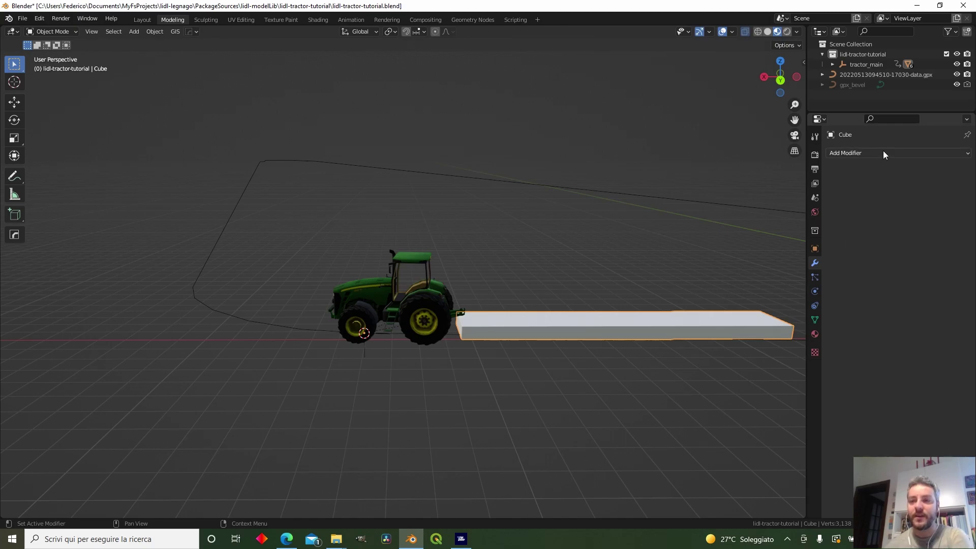
{"action": "left_click", "coordinate": [814, 335]}
{"action": "left_click", "coordinate": [882, 198]}
{"action": "scroll", "coordinate": [870, 319], "scroll_direction": "down", "scroll_amount": 10}
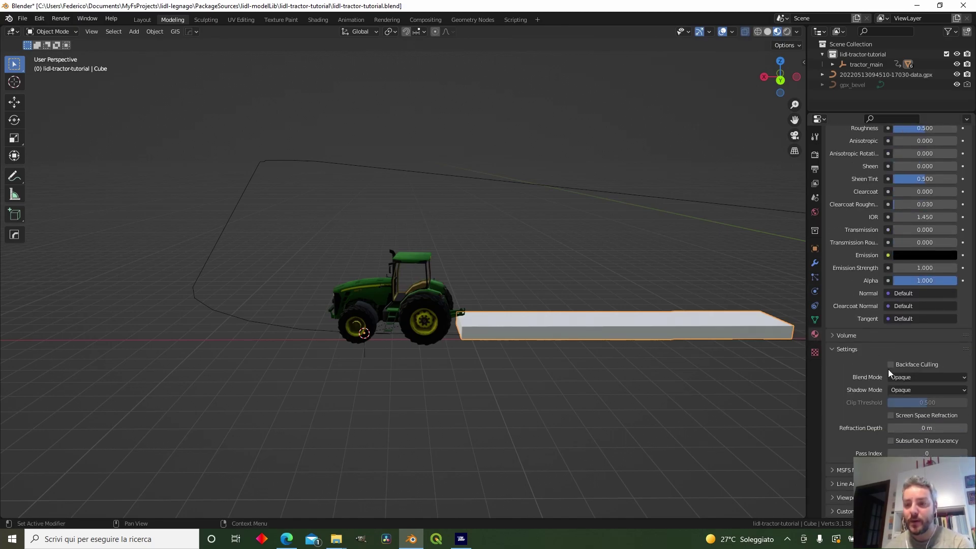
{"action": "left_click", "coordinate": [842, 470]}
{"action": "left_click", "coordinate": [874, 470]}
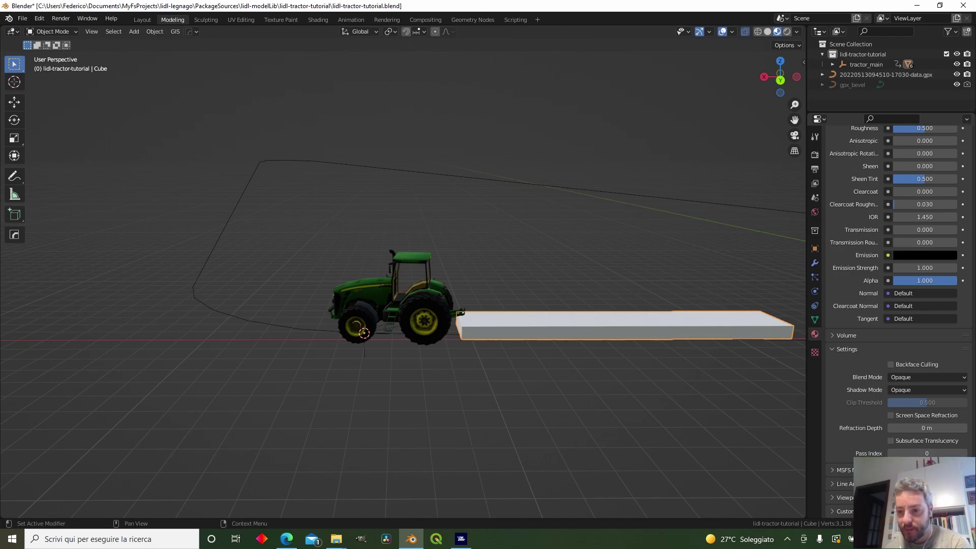
{"action": "left_click", "coordinate": [844, 469]}
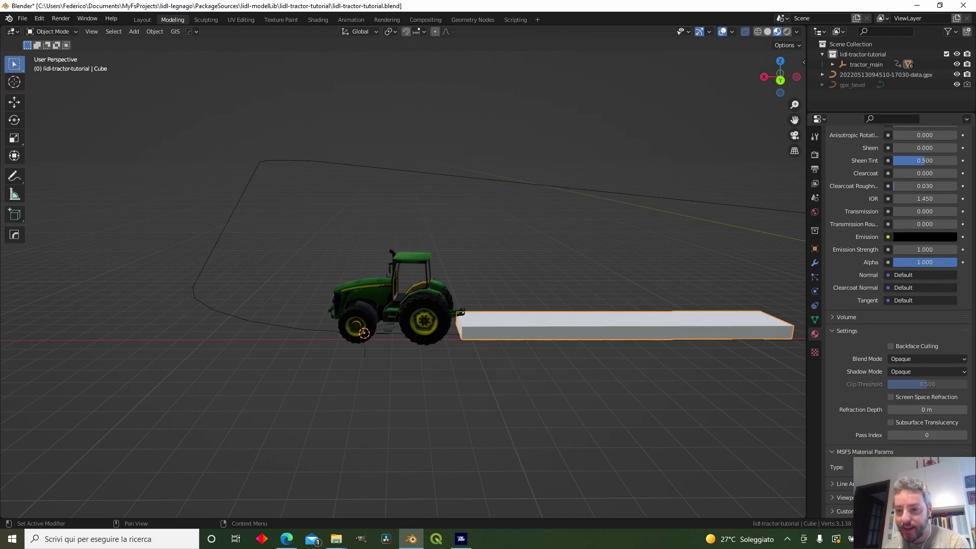
{"action": "left_click", "coordinate": [900, 468]}
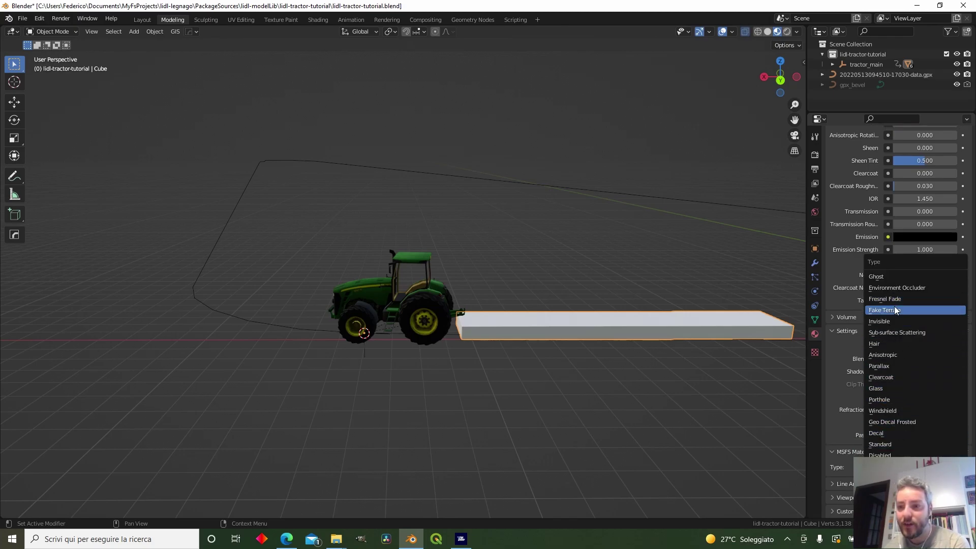
{"action": "left_click", "coordinate": [899, 288]}
- Export the lidl-tractor-tutorial collection with Multi-Export glTF 2.0, with Generate XML and Overwrite GUID enabled
{"action": "middle_click_drag", "start_coordinate": [636, 327], "coordinate": [521, 397]}
{"action": "scroll", "coordinate": [876, 381], "scroll_direction": "down", "scroll_amount": 5}
{"action": "left_click", "coordinate": [521, 397]}
{"action": "key", "text": "n"}
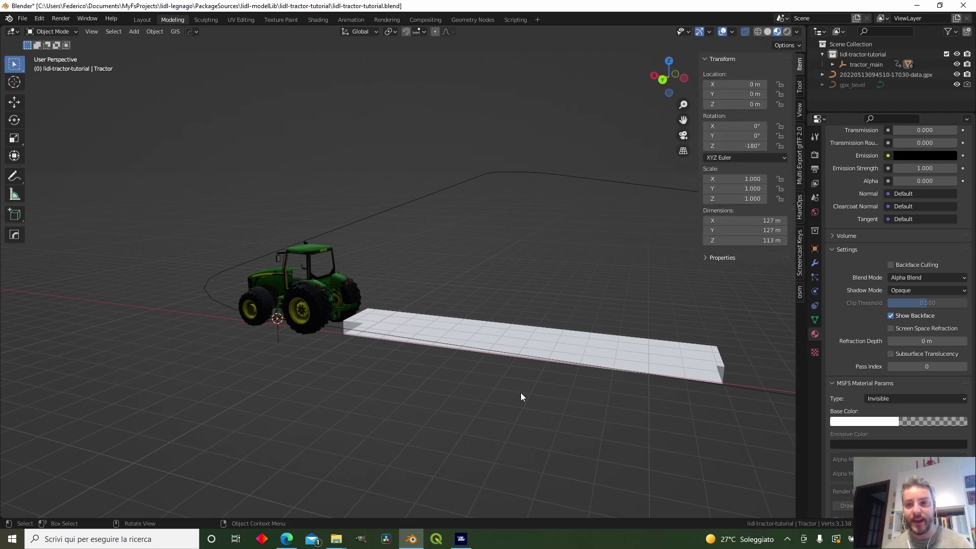
{"action": "left_click", "coordinate": [796, 177]}
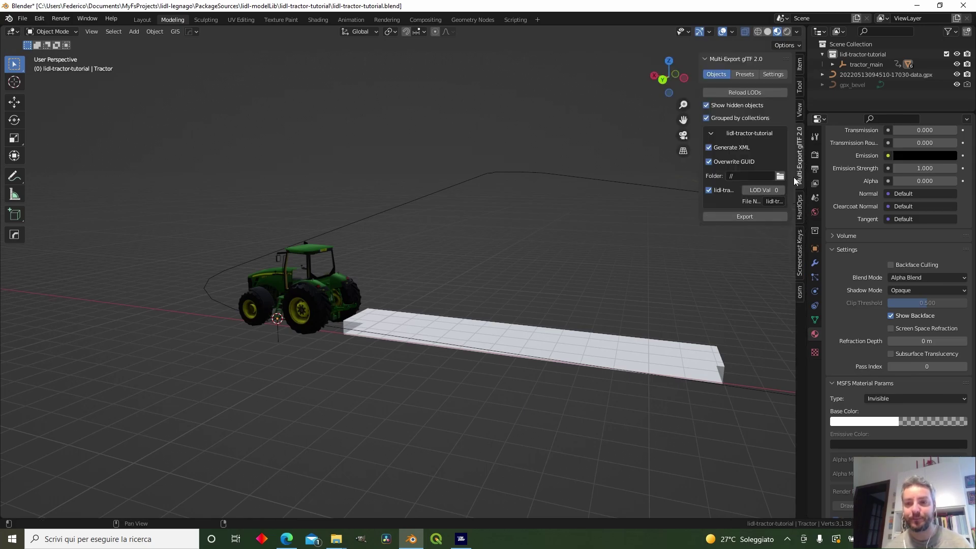
{"action": "left_click", "coordinate": [743, 216]}
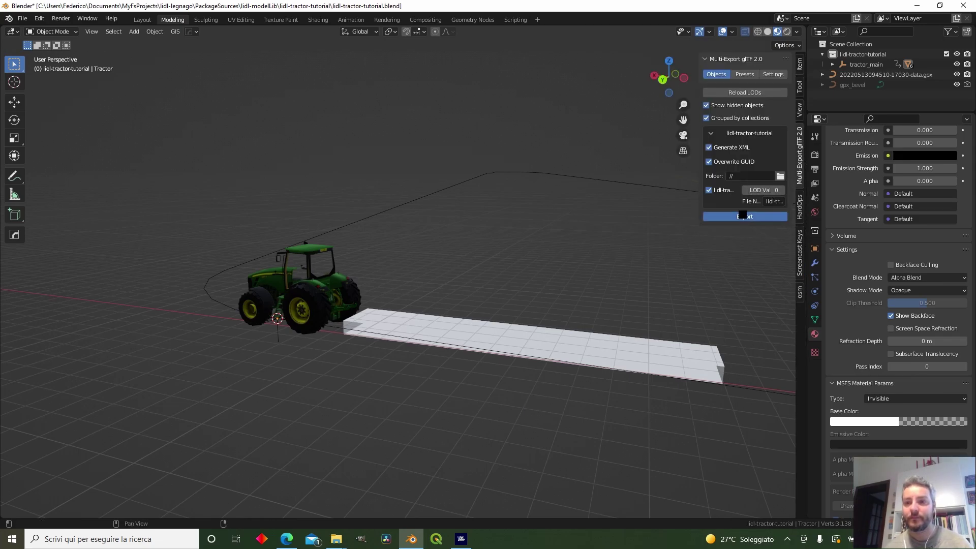
- Switch to Flight Simulator and examine the moving tractor and the grass along the runway
{"action": "left_click", "coordinate": [461, 539]}
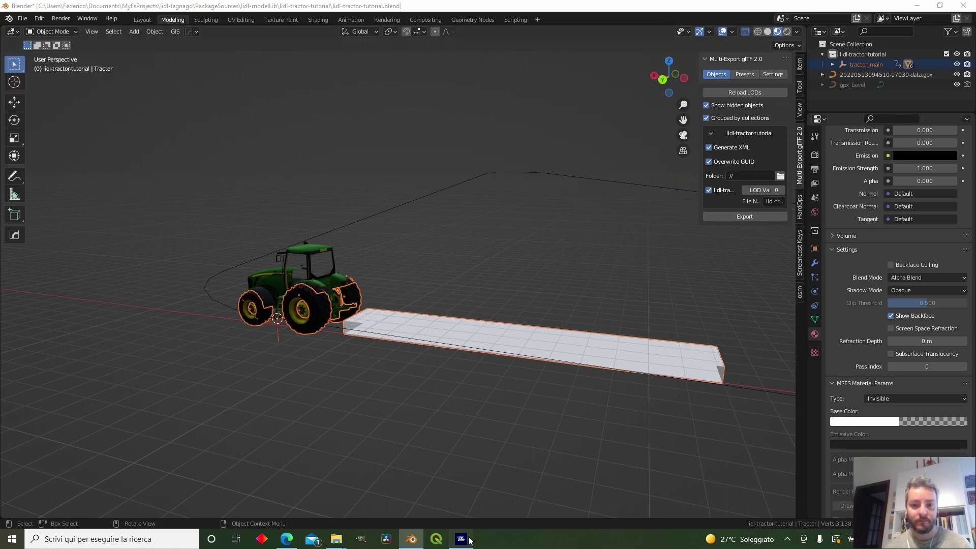
{"action": "key", "text": "w"}
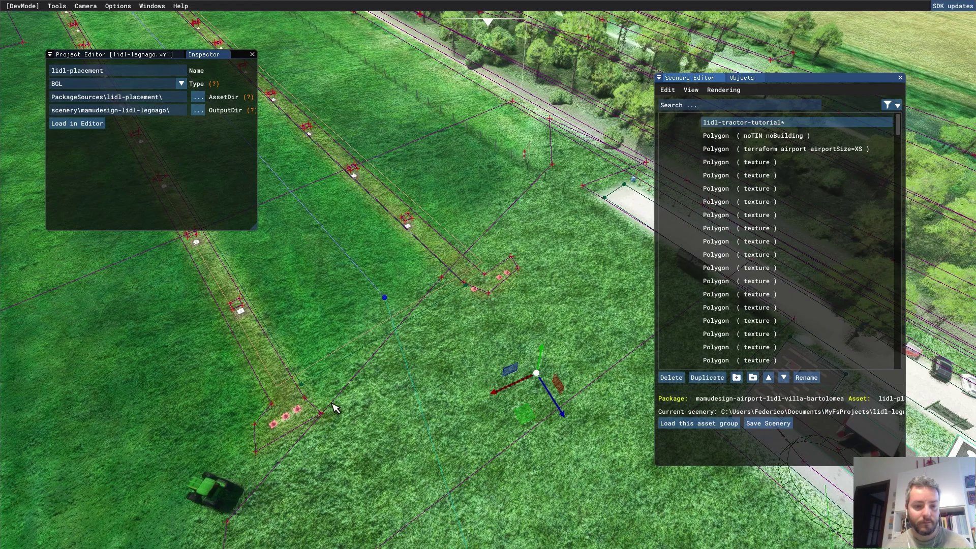
{"action": "right_click_drag", "start_coordinate": [340, 450], "coordinate": [447, 305]}
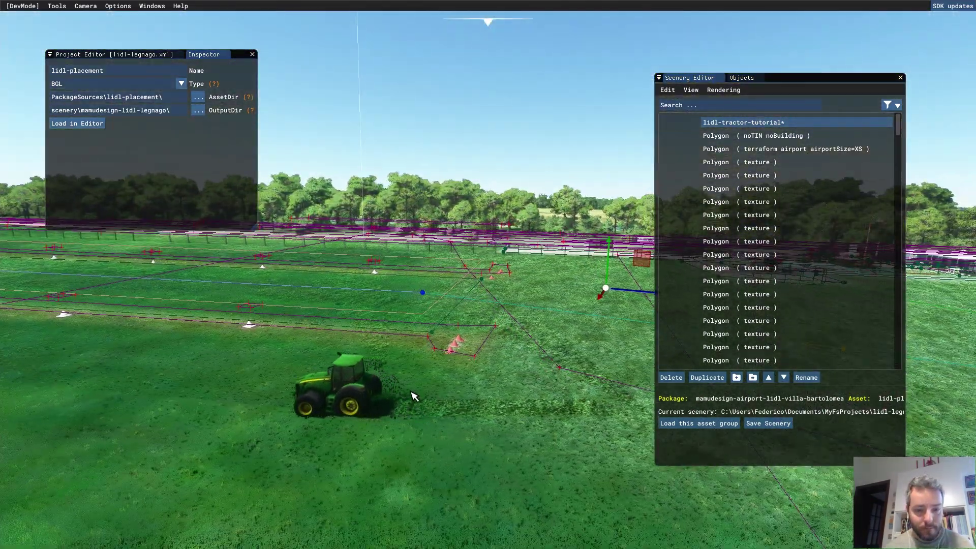
{"action": "scroll", "coordinate": [406, 404], "scroll_direction": "up", "scroll_amount": 1}
{"action": "right_click_drag", "start_coordinate": [311, 441], "coordinate": [503, 437]}
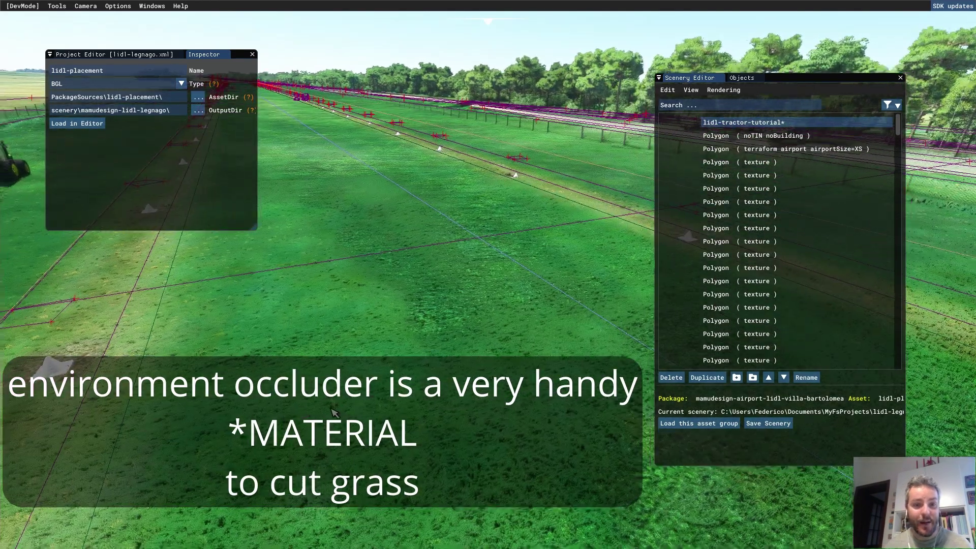
{"action": "right_click_drag", "start_coordinate": [465, 374], "coordinate": [381, 422]}
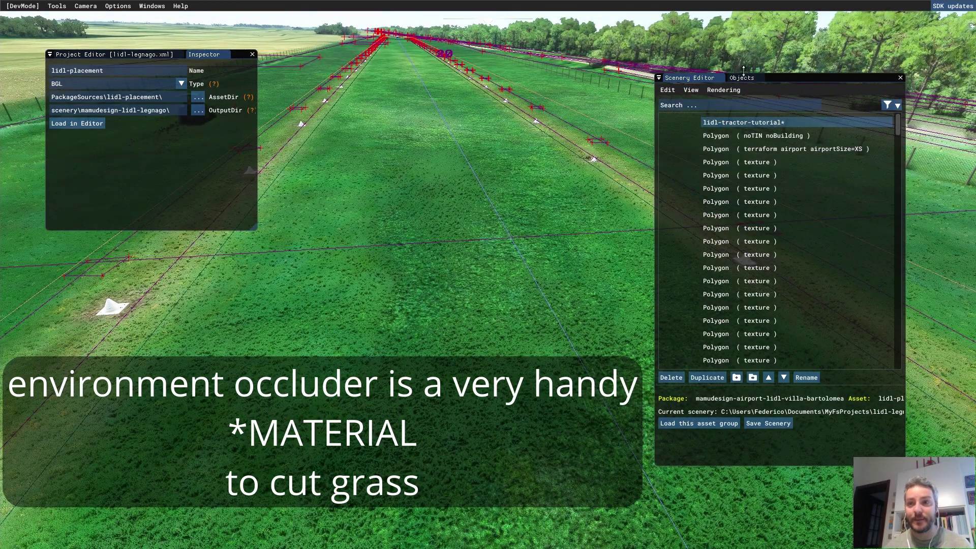
- Search the scenery objects for "grass" and bring lidl-grassRemove (copy 1) into view on the runway
{"action": "left_click", "coordinate": [681, 105]}
{"action": "type", "text": "grass"}
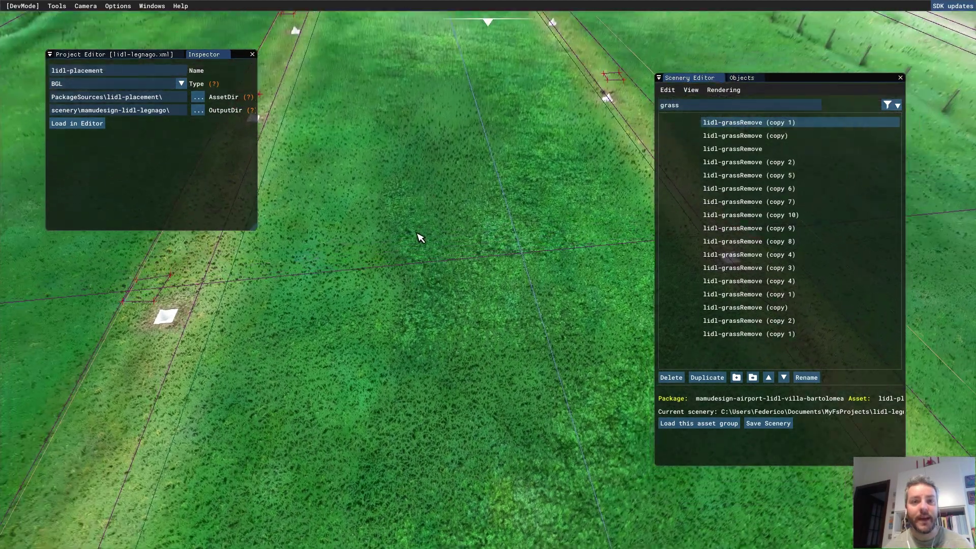
{"action": "right_click_drag", "start_coordinate": [421, 235], "coordinate": [503, 480]}
{"action": "scroll", "coordinate": [503, 481], "scroll_direction": "down", "scroll_amount": 5}
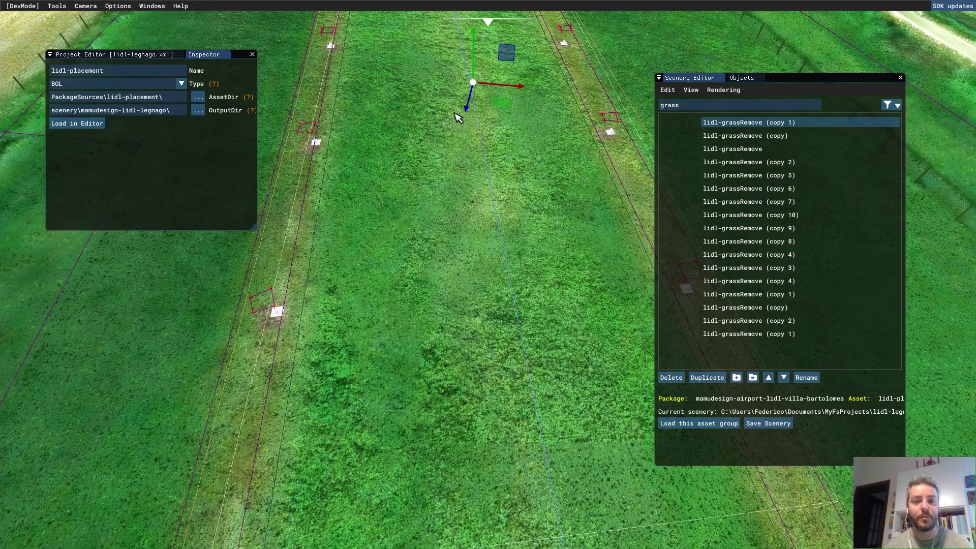
- Move lidl-grassRemove (copy 1) sideways off the runway, past the white edge markers onto the neighbouring grass strip
{"action": "right_click_drag", "start_coordinate": [500, 112], "coordinate": [511, 175]}
{"action": "left_click_drag", "start_coordinate": [521, 178], "coordinate": [297, 179]}
{"action": "right_click_drag", "start_coordinate": [396, 256], "coordinate": [527, 116]}
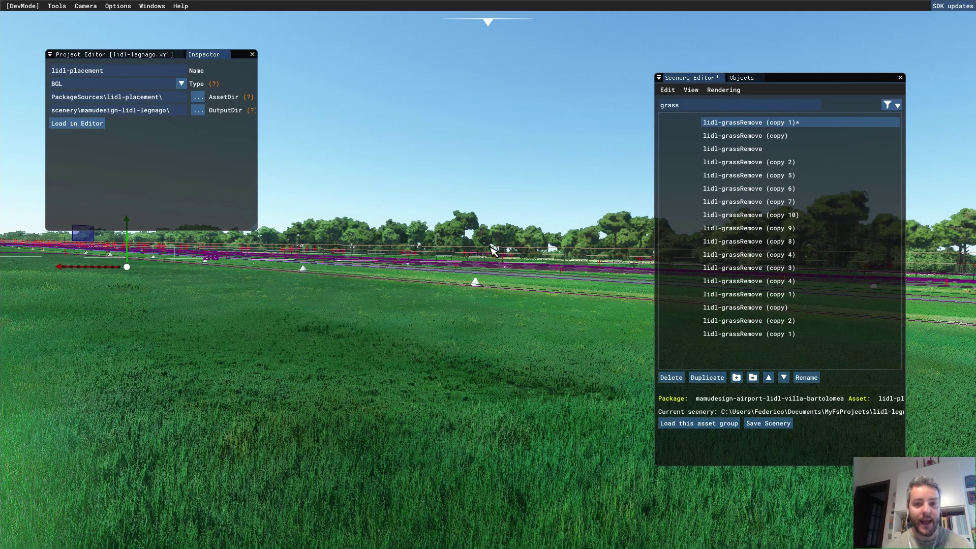
{"action": "right_click_drag", "start_coordinate": [492, 250], "coordinate": [468, 300]}
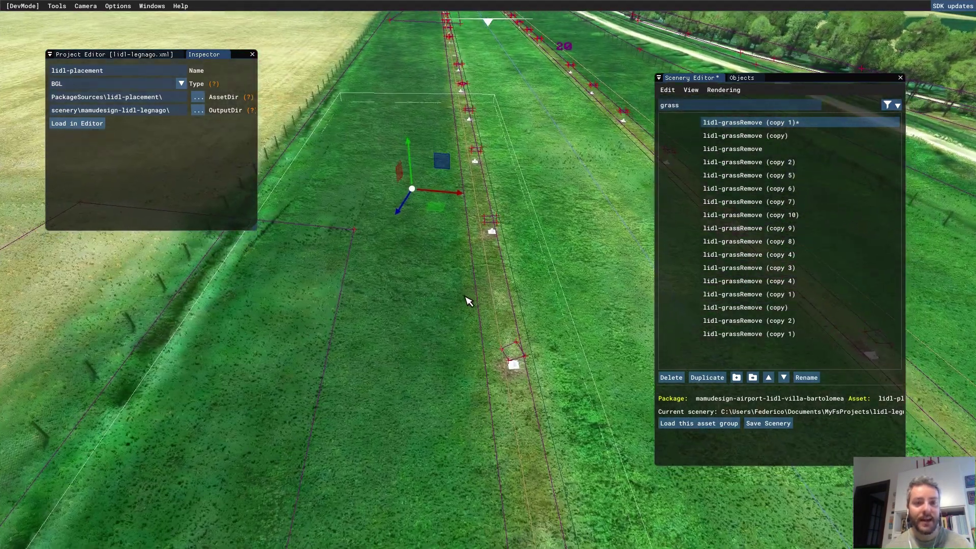
- Turn off Snap to ground for lidl-grassRemove (copy 1) and adjust its height to a ground offset of about 0.434
{"action": "left_click", "coordinate": [691, 89]}
{"action": "left_click", "coordinate": [695, 125]}
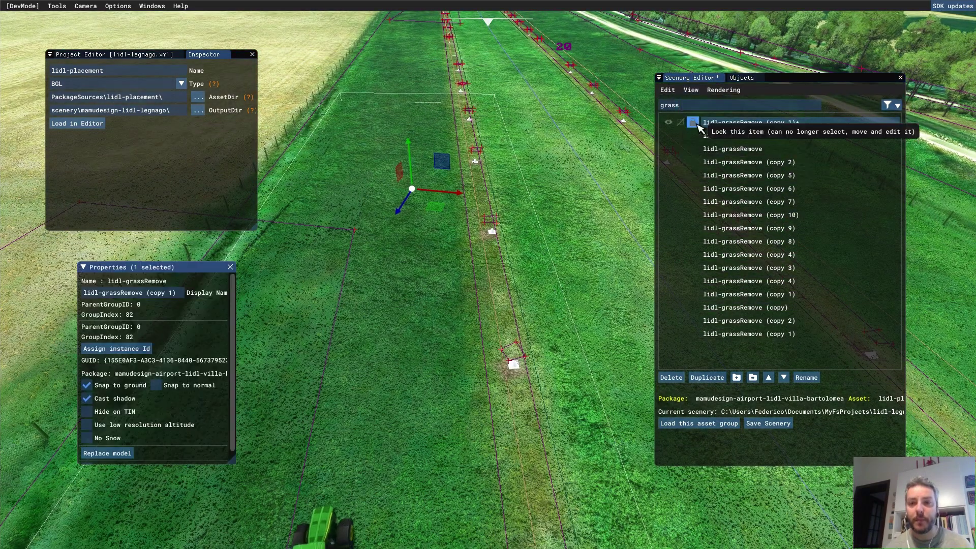
{"action": "left_click", "coordinate": [86, 384]}
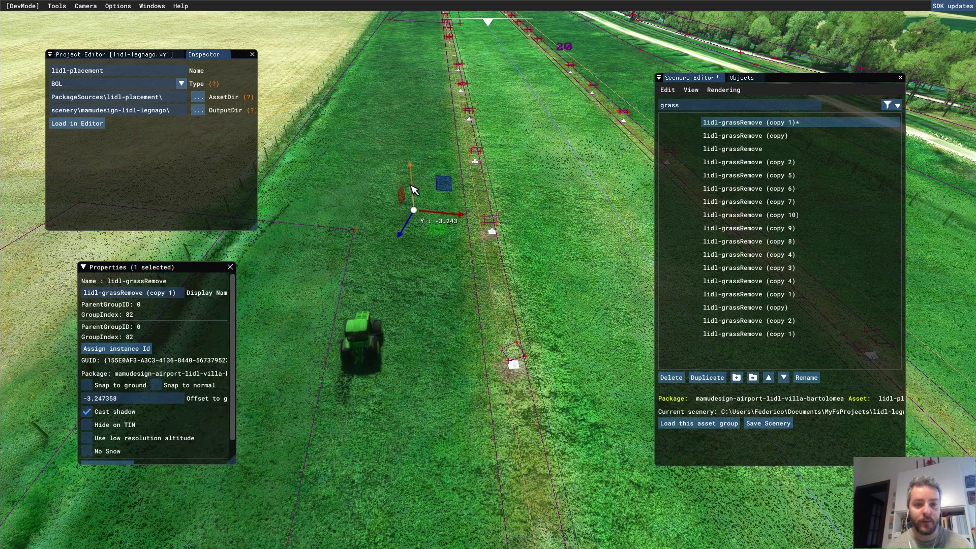
{"action": "left_click_drag", "start_coordinate": [411, 162], "coordinate": [411, 175]}
{"action": "right_click_drag", "start_coordinate": [470, 252], "coordinate": [429, 181]}
{"action": "left_click_drag", "start_coordinate": [417, 183], "coordinate": [420, 168]}
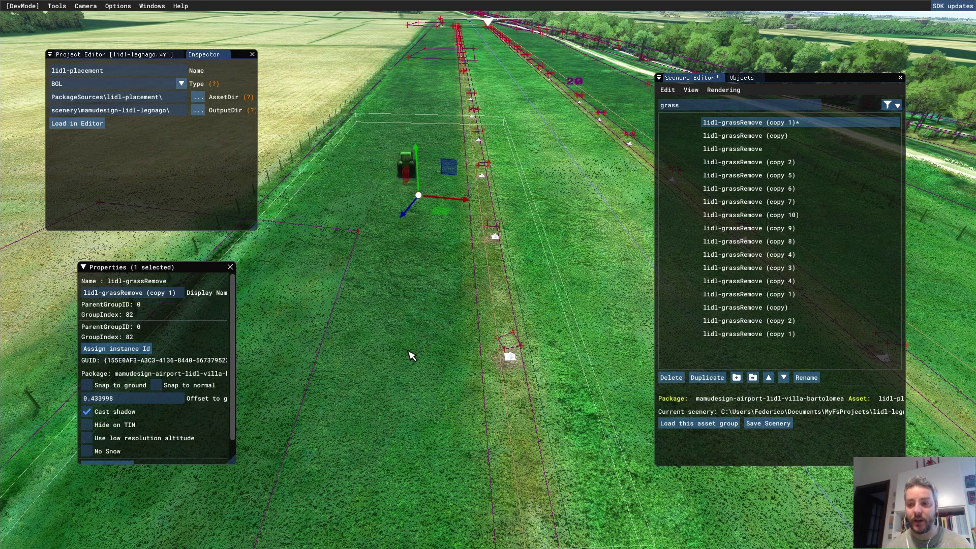
- Follow the tractor along the grass strip and examine the grass around it from behind and from the front
{"action": "key", "text": "w"}
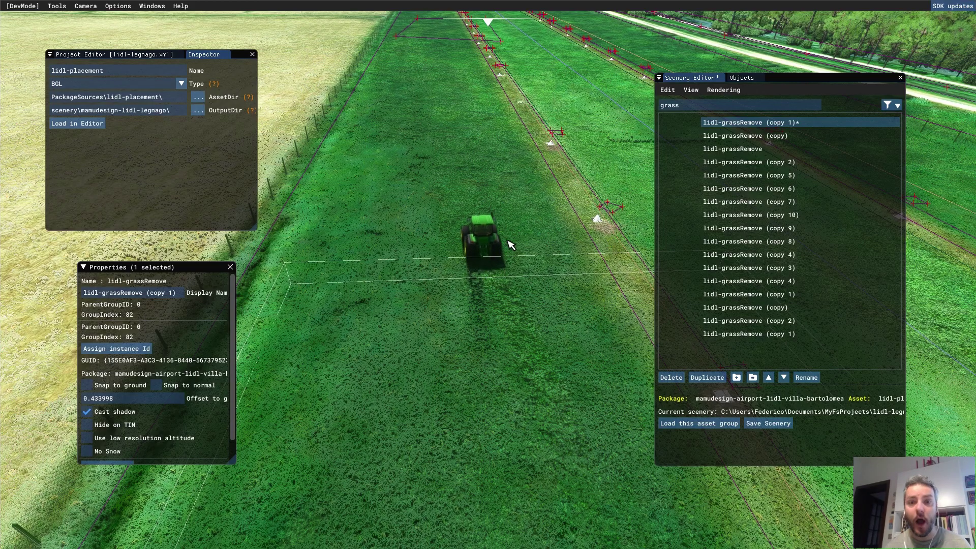
{"action": "right_click_drag", "start_coordinate": [509, 234], "coordinate": [448, 341]}
{"action": "key", "text": "s"}
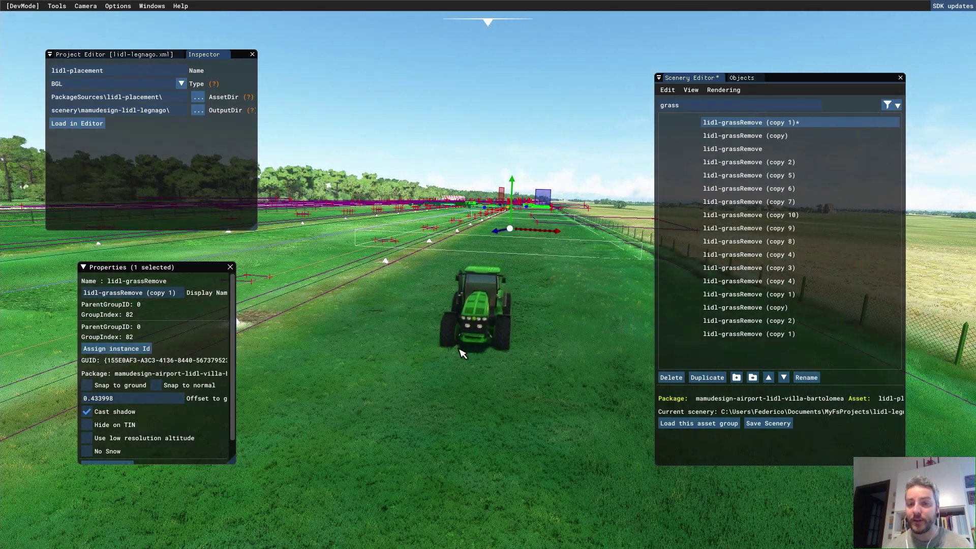
{"action": "key", "text": "s"}
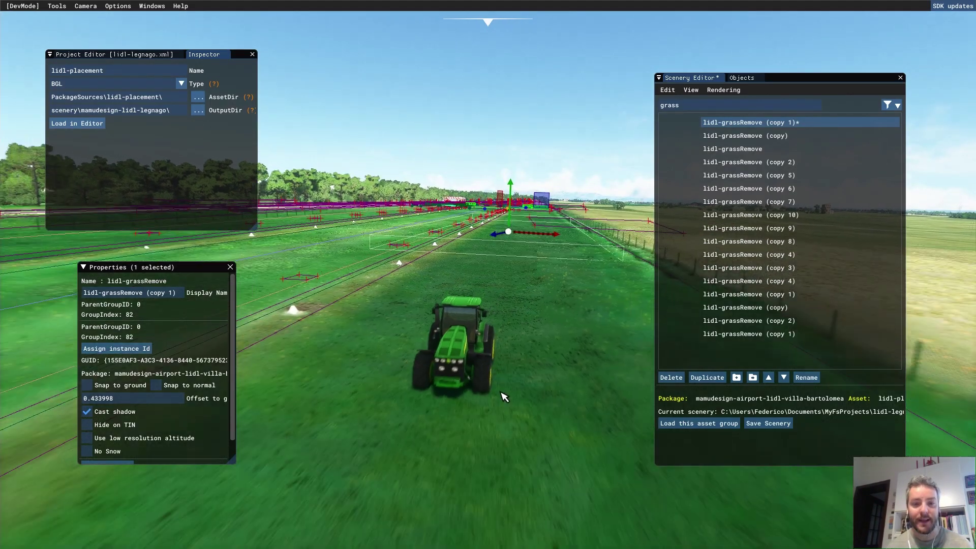